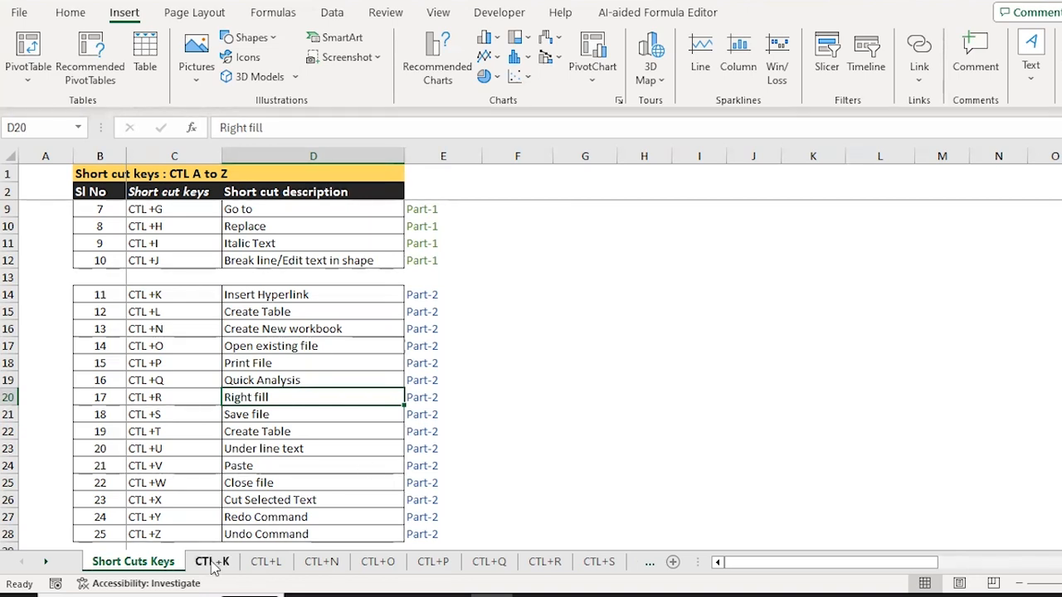
- Switch to the CTL+K sheet and view the Insert Hyperlink dialog for empty cell D8 without adding a link
click(212, 563)
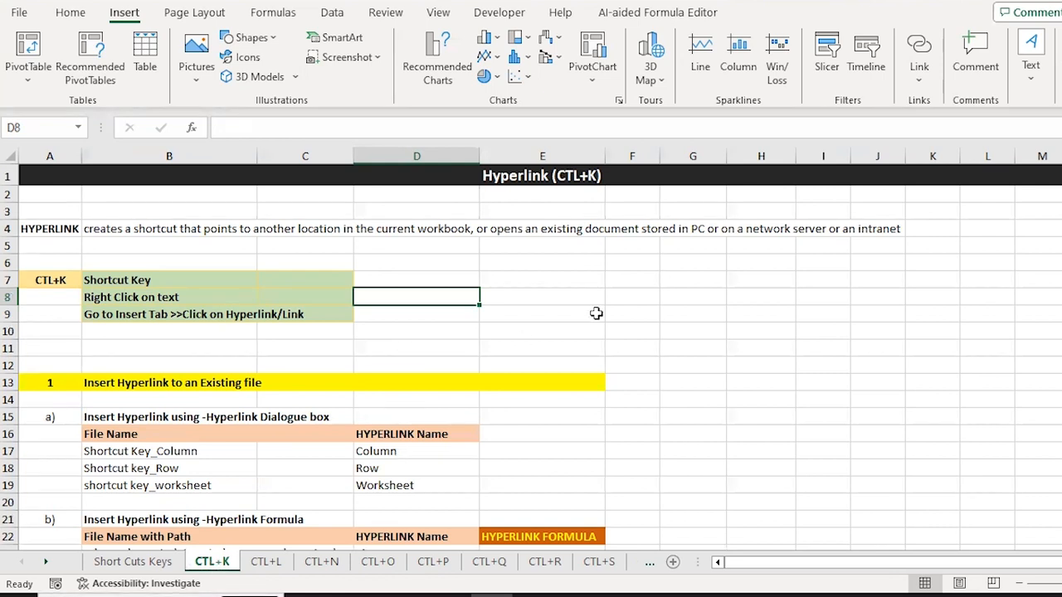
click(540, 298)
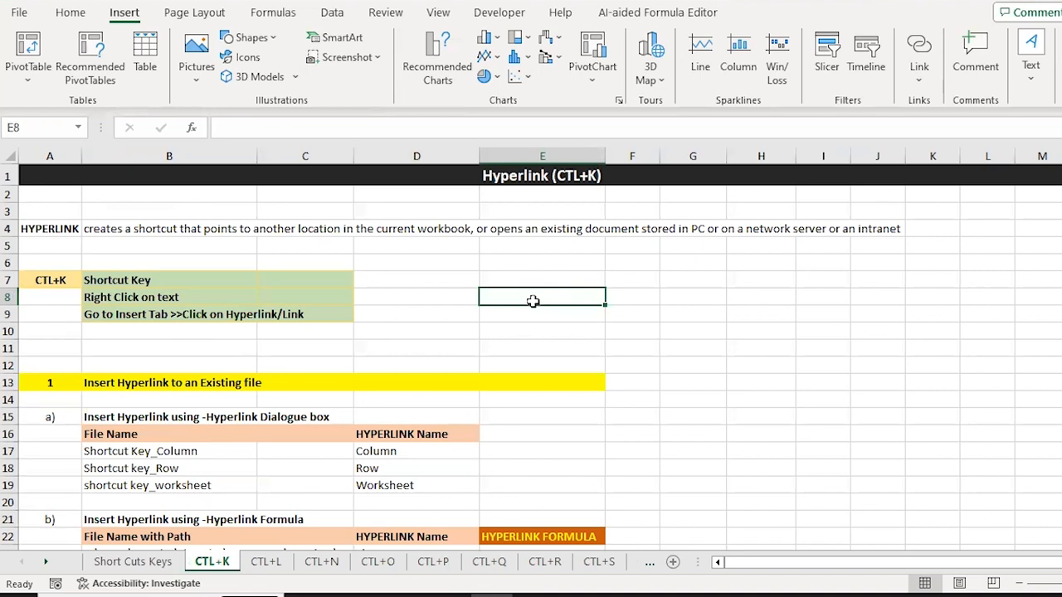
click(427, 296)
right_click(430, 297)
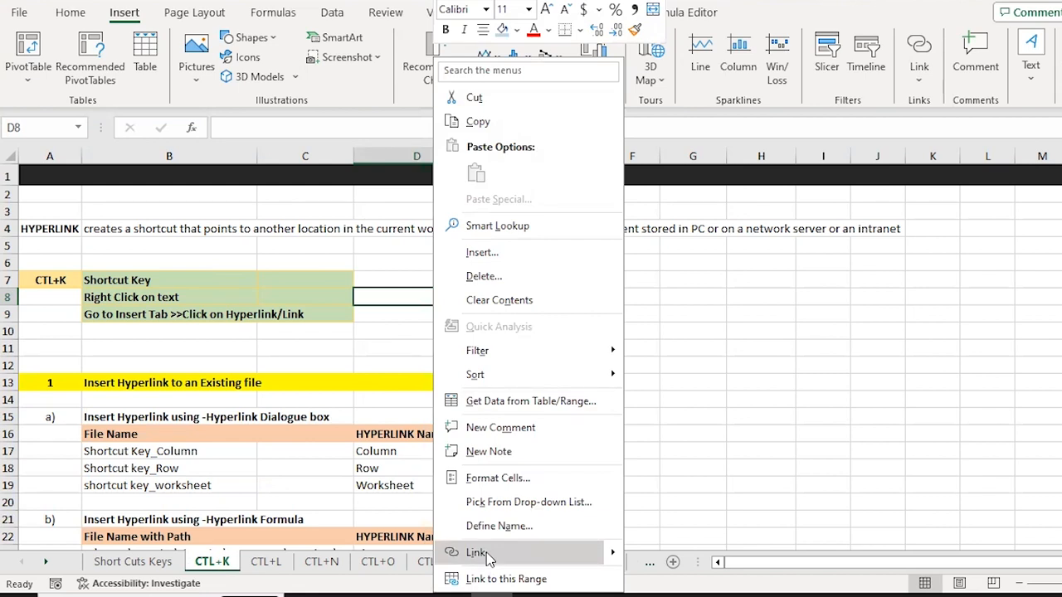
click(488, 557)
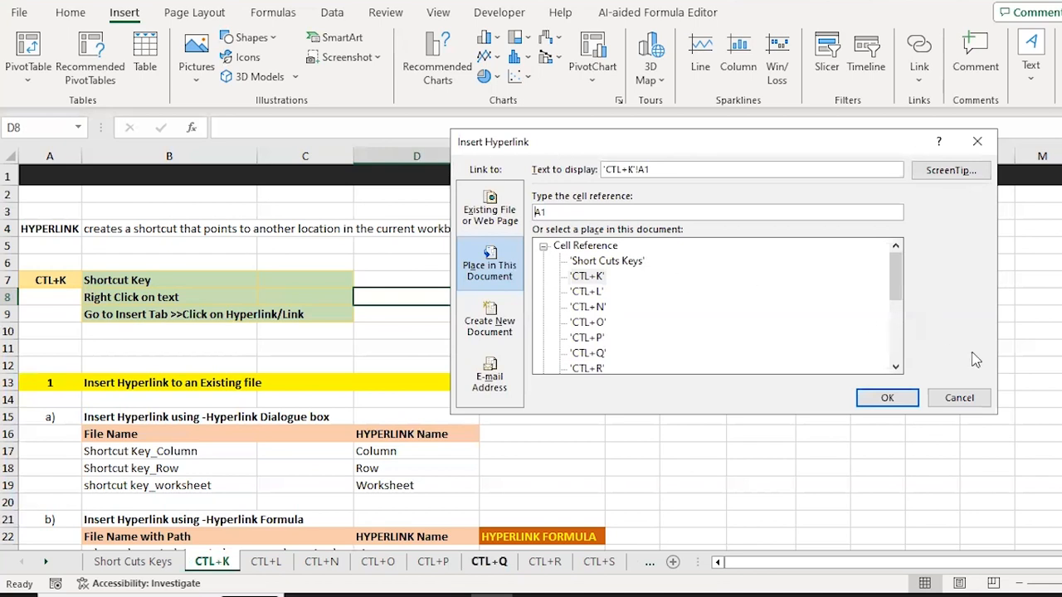
click(959, 398)
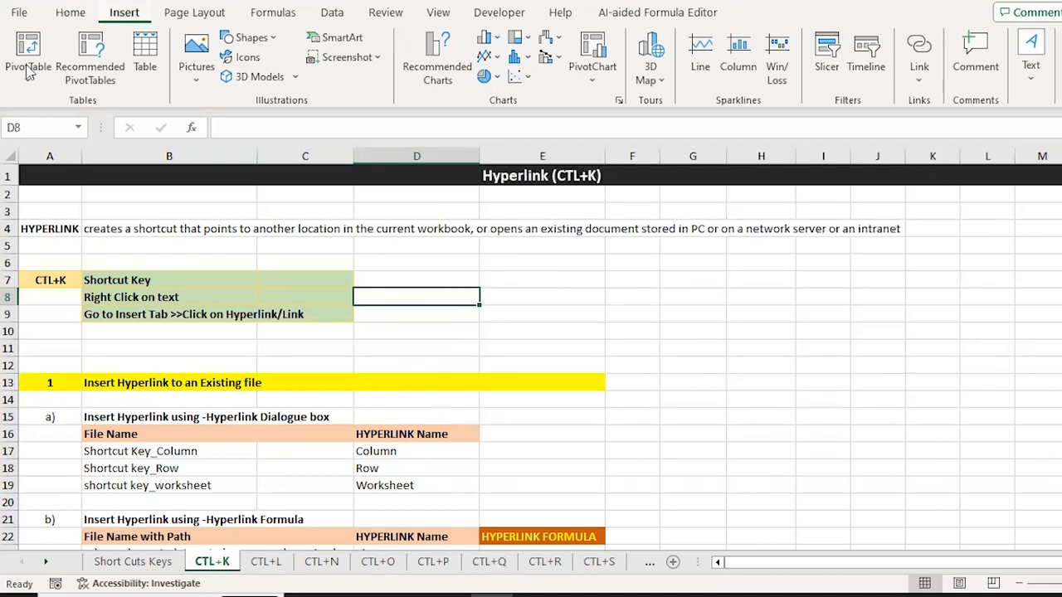
click(921, 73)
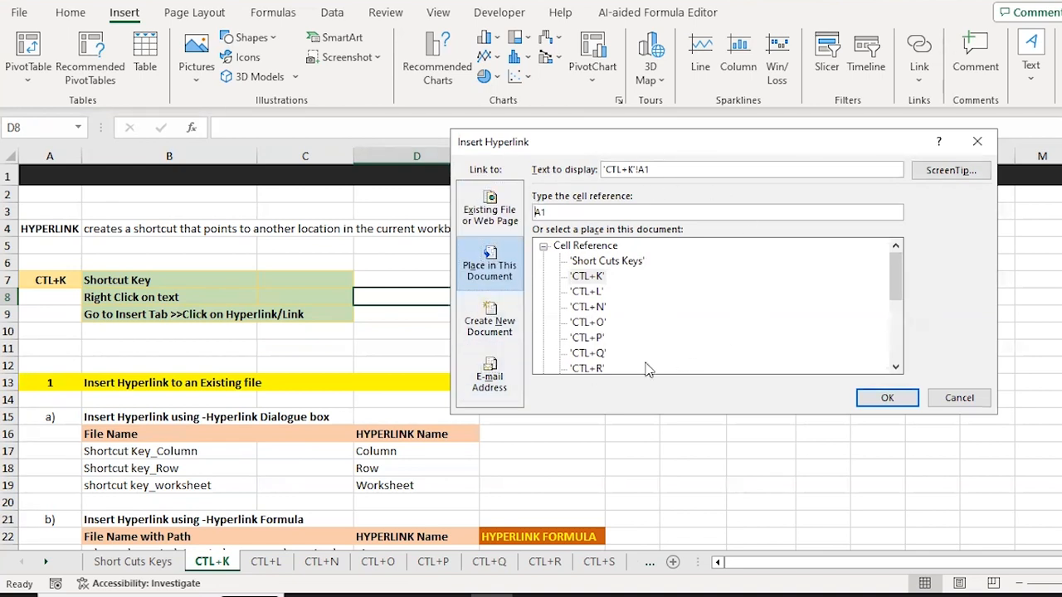
click(963, 401)
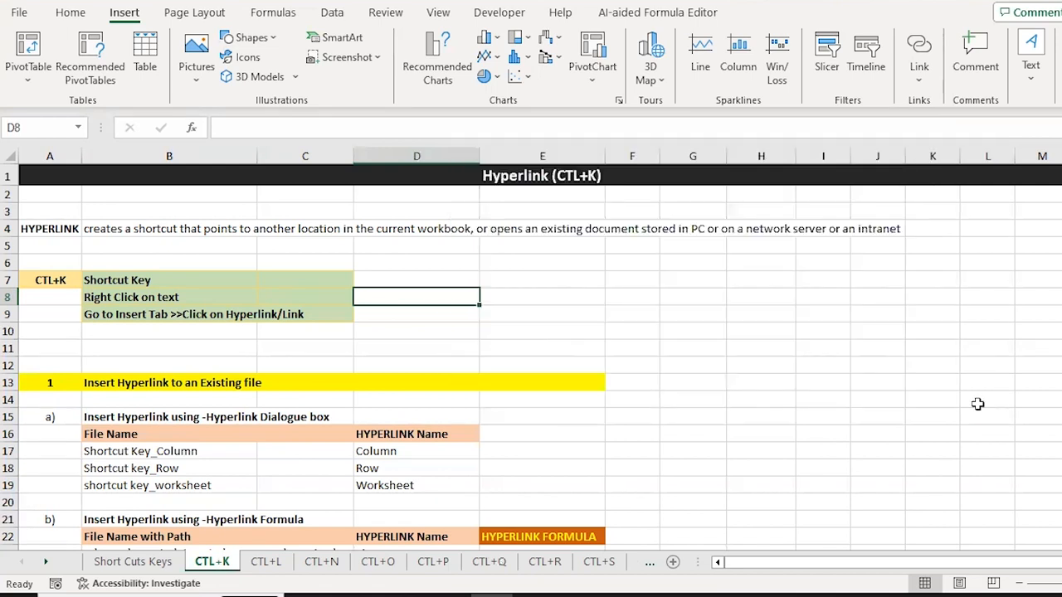
- Review the sheet's sections on inserting hyperlinks to an existing file and to sheets in the current workbook
click(50, 280)
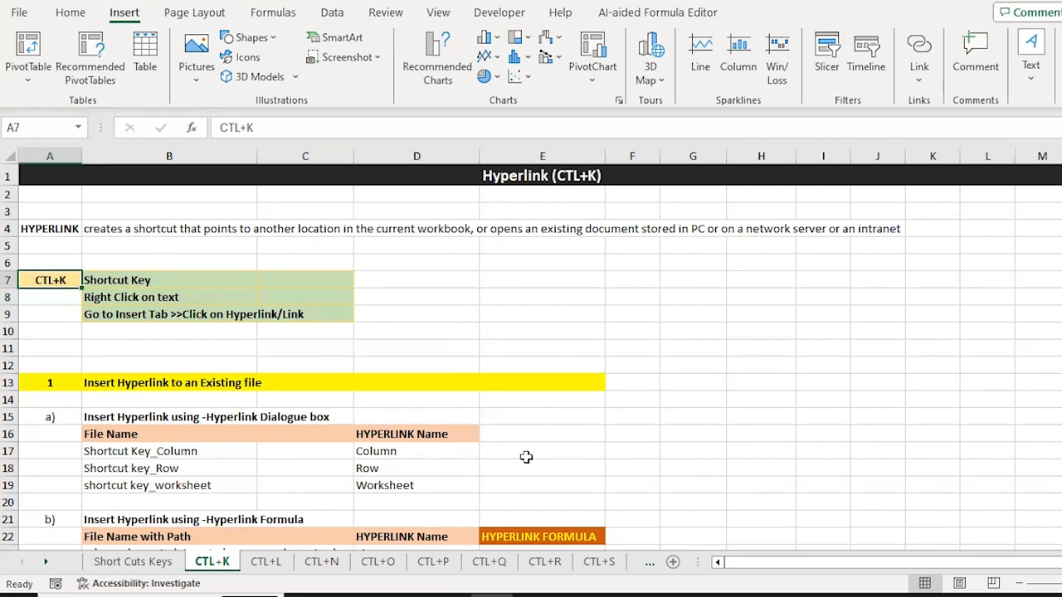
scroll(526, 457, down, 2)
click(417, 532)
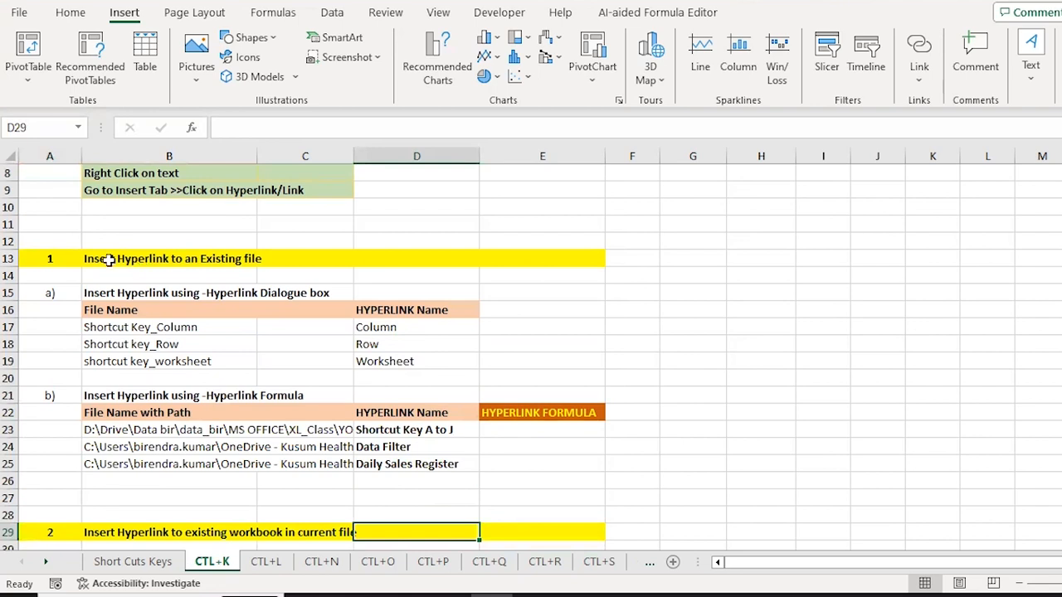
click(53, 262)
key(Right)
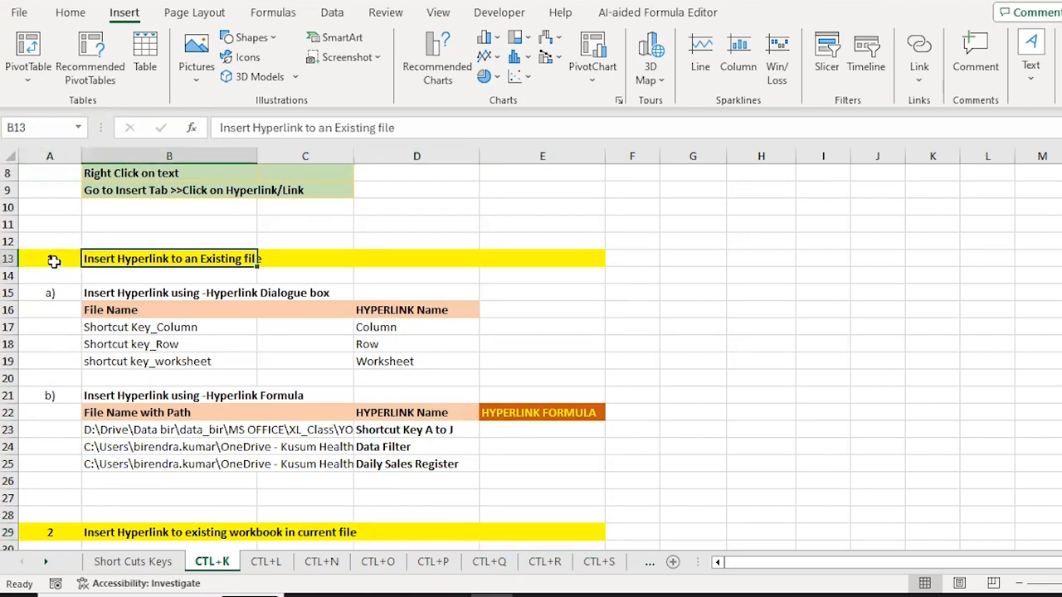
key(Down)
key(Down)
key(Down)
key(Down)
key(Down)
key(Down)
key(Down)
key(Down)
key(Down)
key(Down)
key(Down)
key(Down)
key(Down)
key(Down)
key(Down)
key(Down)
key(Down)
key(Down)
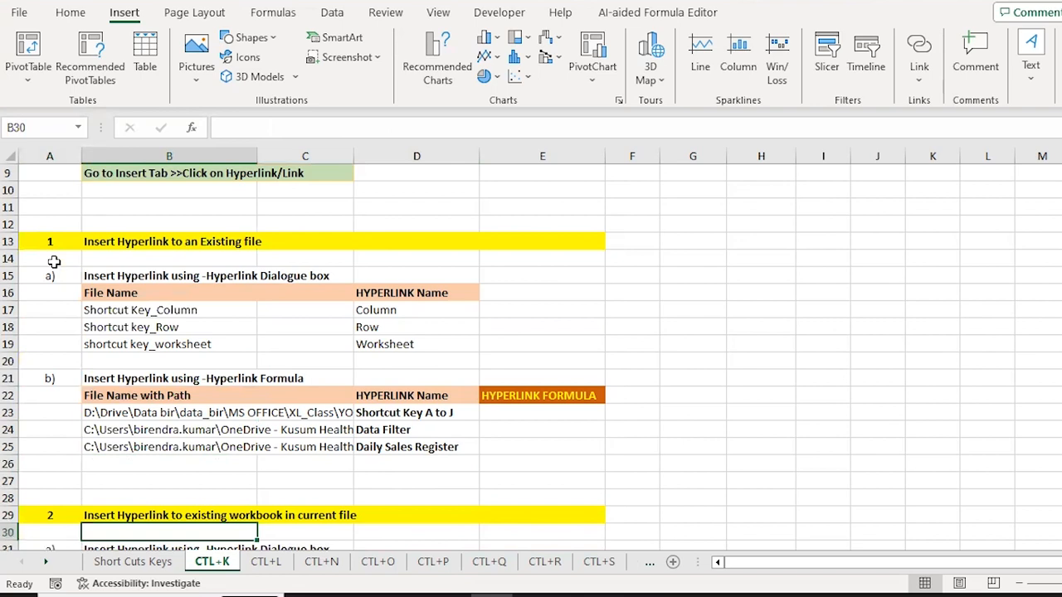
key(Down)
key(Down)
key(Down)
key(Down)
key(Down)
key(Down)
key(Up)
key(Up)
key(Up)
key(Up)
key(Up)
key(Up)
key(Up)
key(Up)
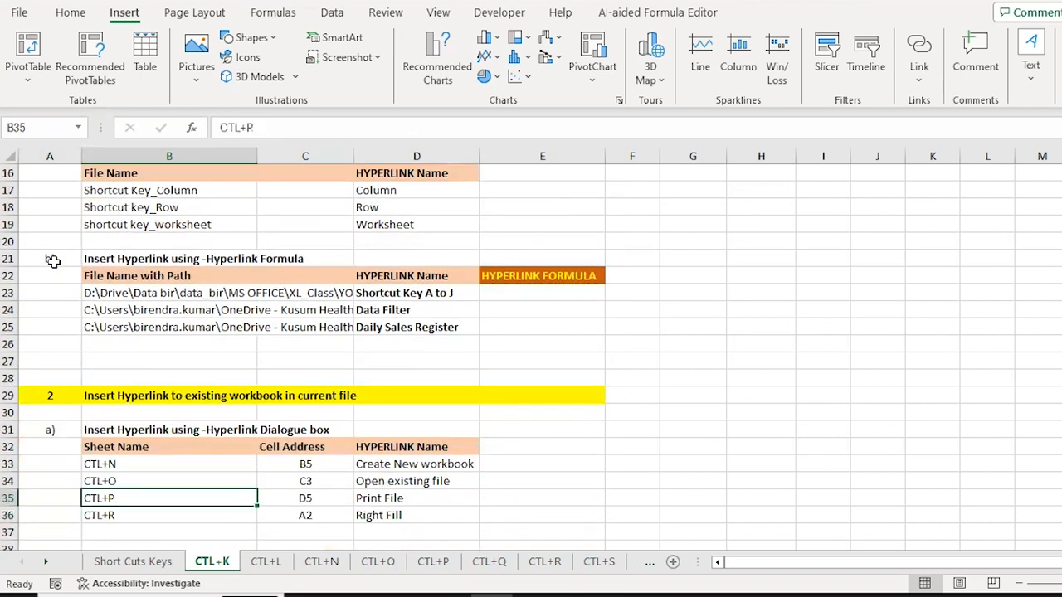
key(Down)
key(Down)
key(Down)
key(Down)
key(Down)
key(Down)
key(Down)
key(Down)
key(Down)
key(Down)
key(Down)
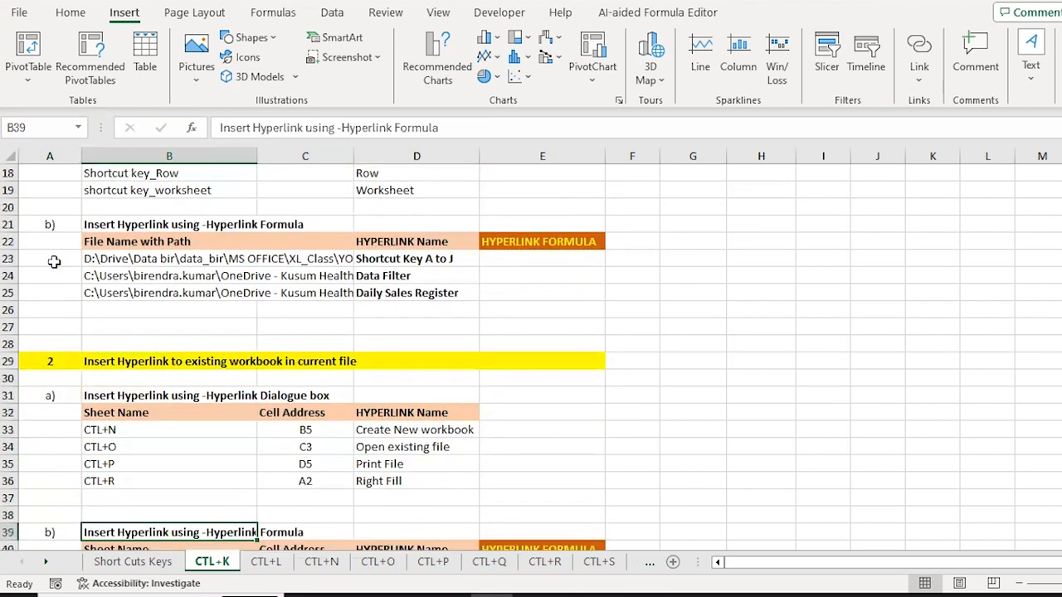
key(Down)
key(Down)
key(Down)
key(Down)
key(Down)
key(Down)
key(Down)
key(Down)
key(Down)
key(Down)
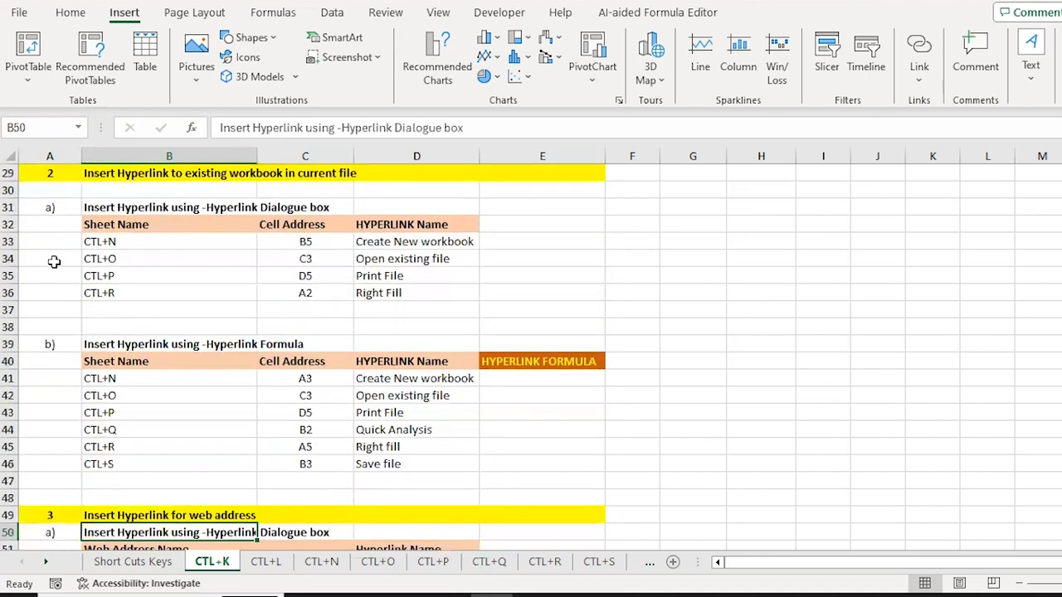
key(Down)
key(Down)
key(Down)
key(Up)
key(Up)
key(Up)
key(Up)
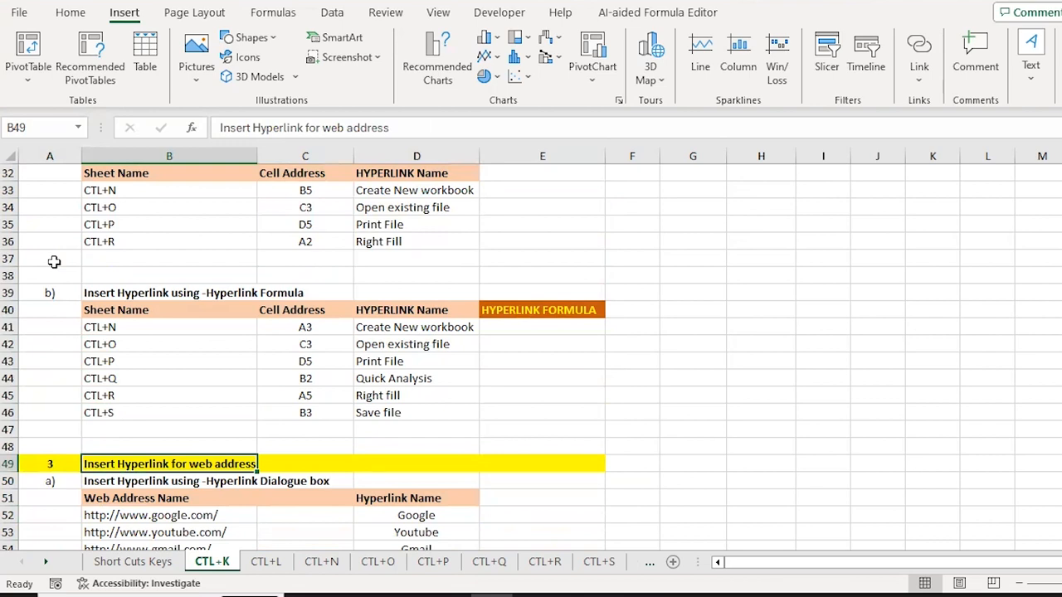
- Review the sections on web address links, e-mail links and removing a hyperlink, and return to the first section
key(Down)
key(Down)
key(Down)
key(Down)
key(Down)
key(Down)
key(Down)
key(Down)
key(Down)
key(Down)
key(Down)
key(Down)
key(Down)
key(Down)
key(Down)
key(Down)
key(Down)
key(Down)
key(Down)
key(Down)
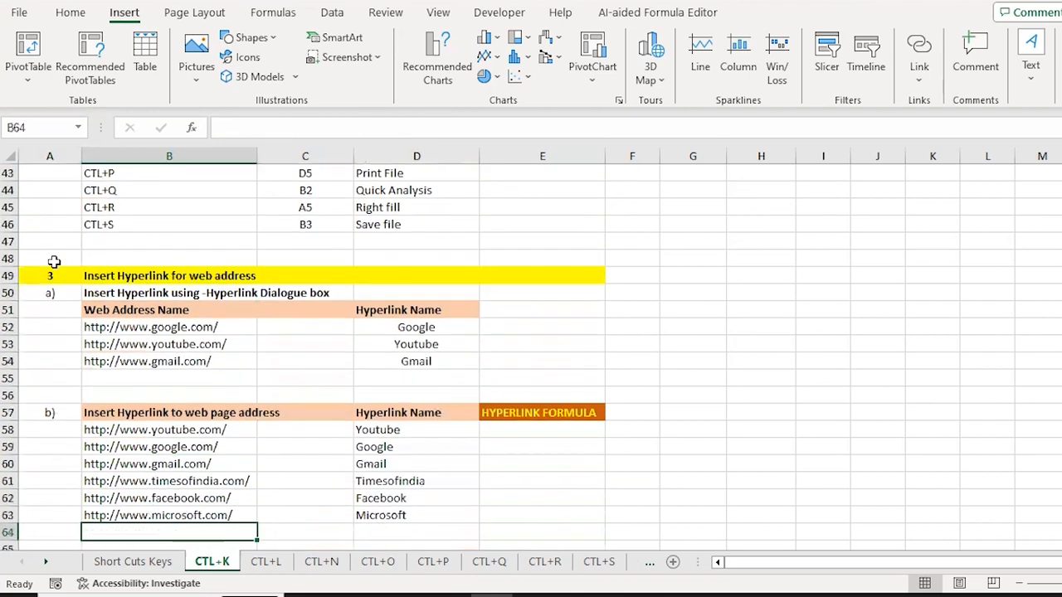
key(Up)
key(Up)
key(Up)
key(Up)
key(Up)
key(Up)
key(Up)
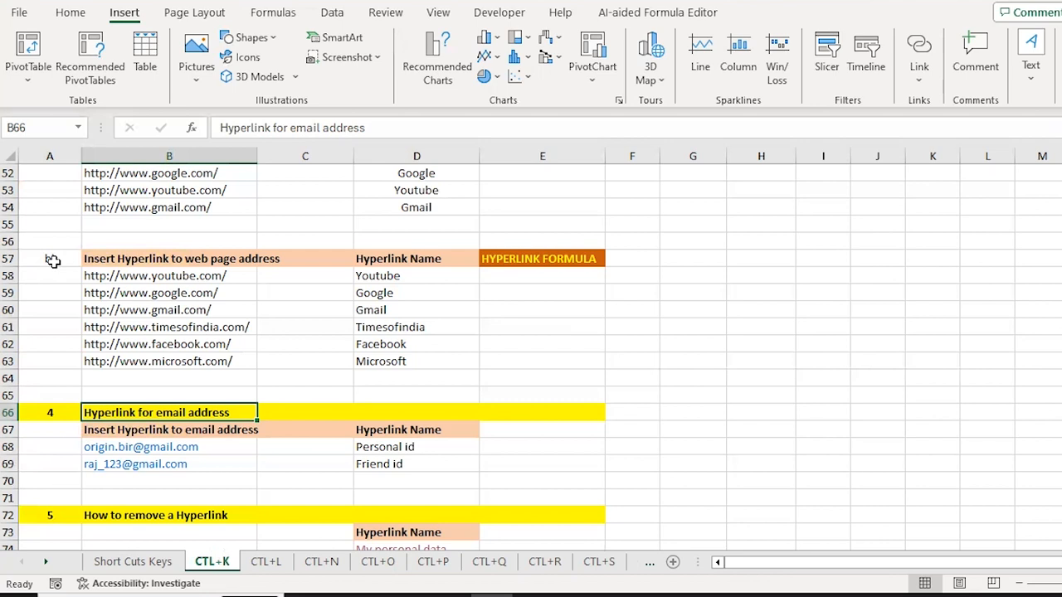
key(Up)
key(Up)
key(Up)
key(Up)
key(Up)
key(Up)
key(Up)
key(Up)
key(Up)
key(Up)
key(Up)
key(Up)
key(Up)
key(Up)
key(Up)
key(Up)
key(Up)
key(Up)
key(Up)
key(Up)
key(Up)
key(Up)
key(Up)
key(Up)
key(Up)
key(Up)
key(Up)
key(Up)
key(Up)
key(Up)
key(Up)
key(Up)
key(Up)
key(Up)
key(Up)
key(Up)
key(Up)
key(Up)
key(Up)
key(Up)
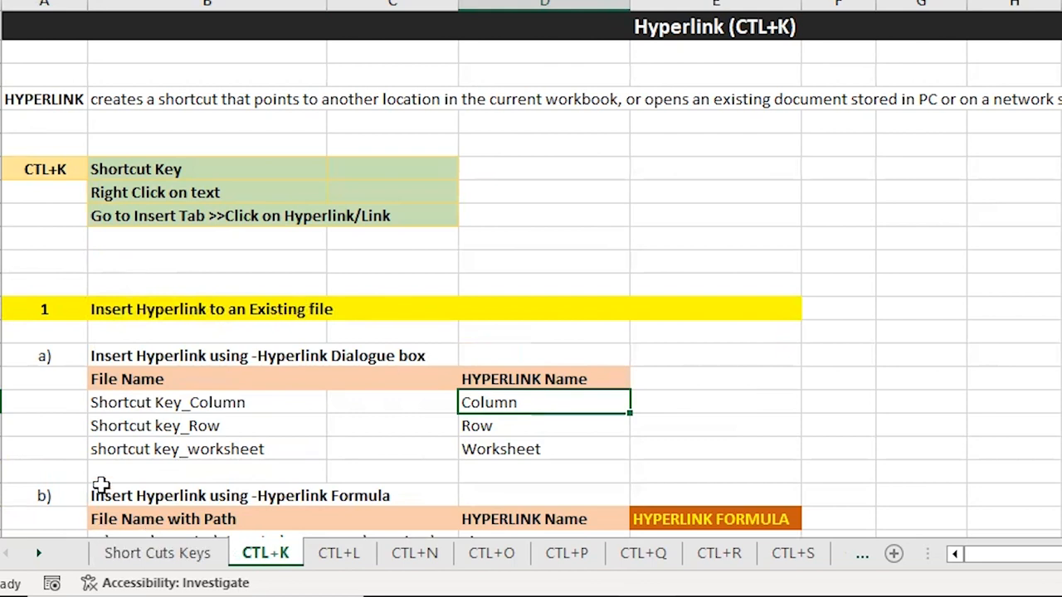
- Link the Column name in cell D17 to the existing workbook Shortcut Key_Column in the 11-Short cut keys folder
click(146, 407)
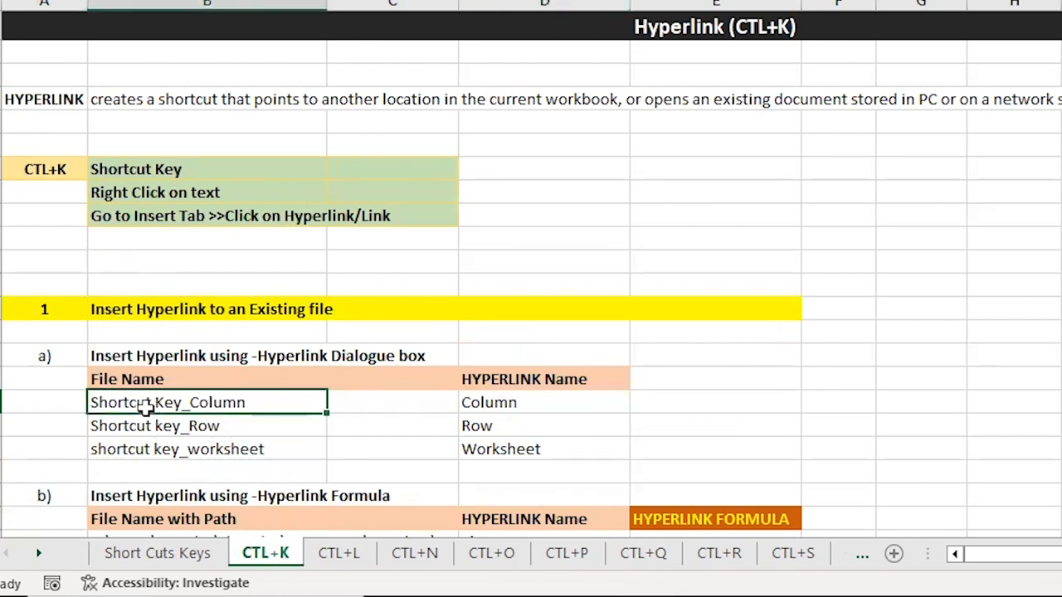
click(506, 402)
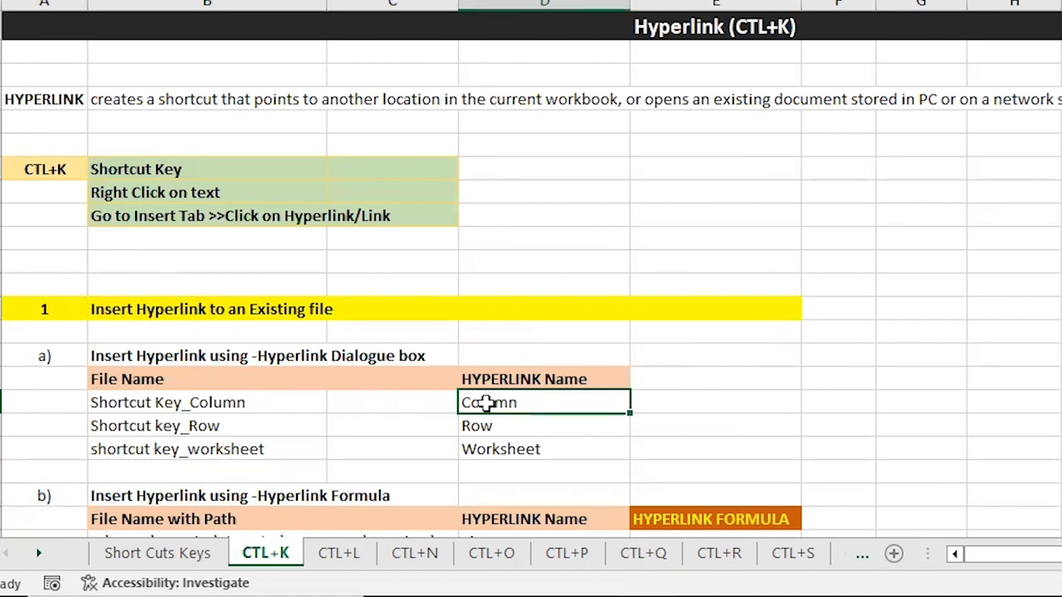
right_click(487, 402)
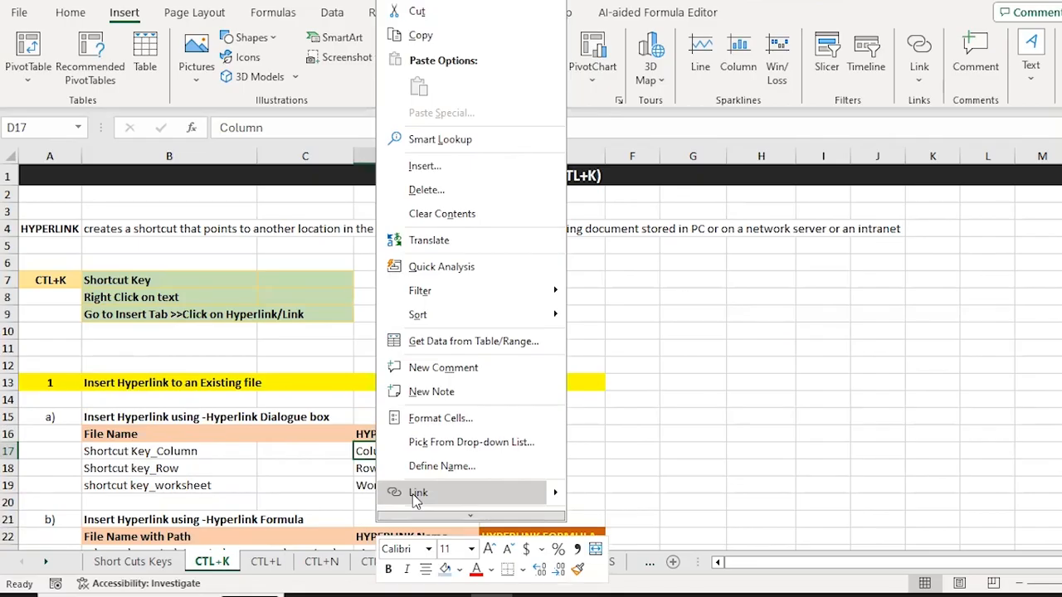
click(415, 493)
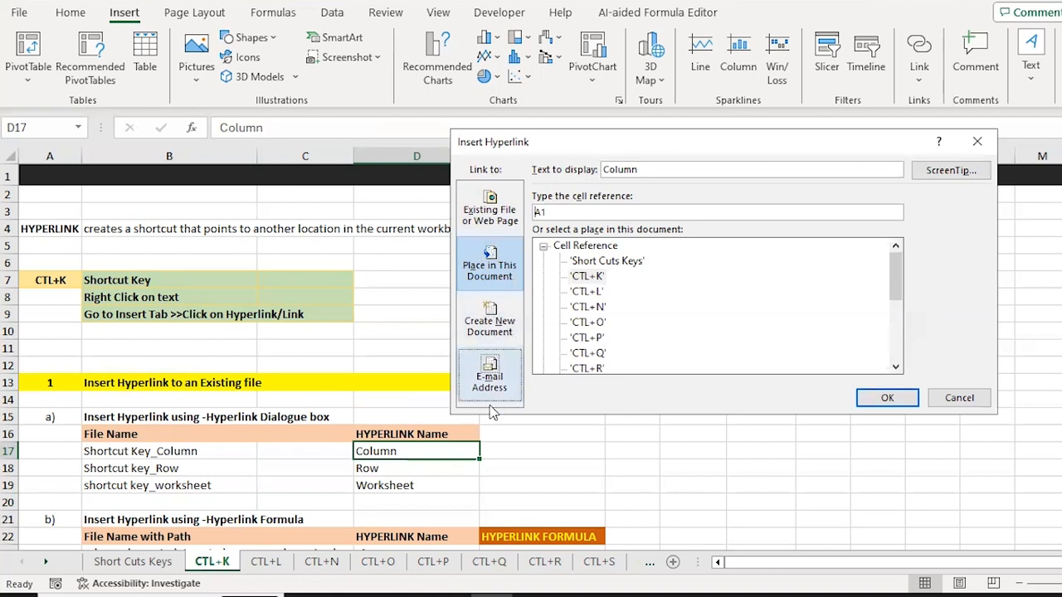
click(488, 214)
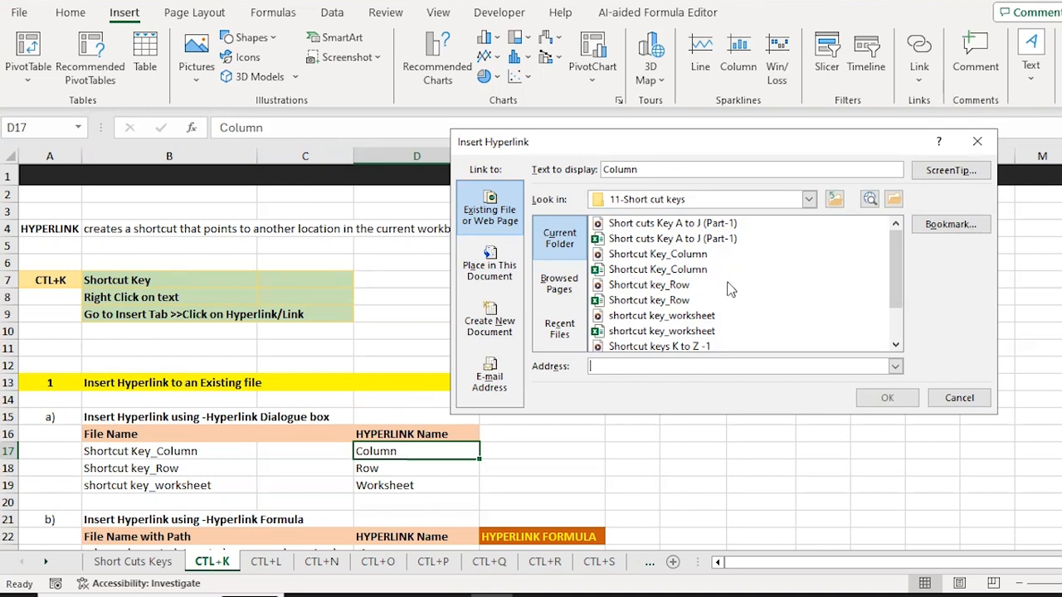
click(893, 199)
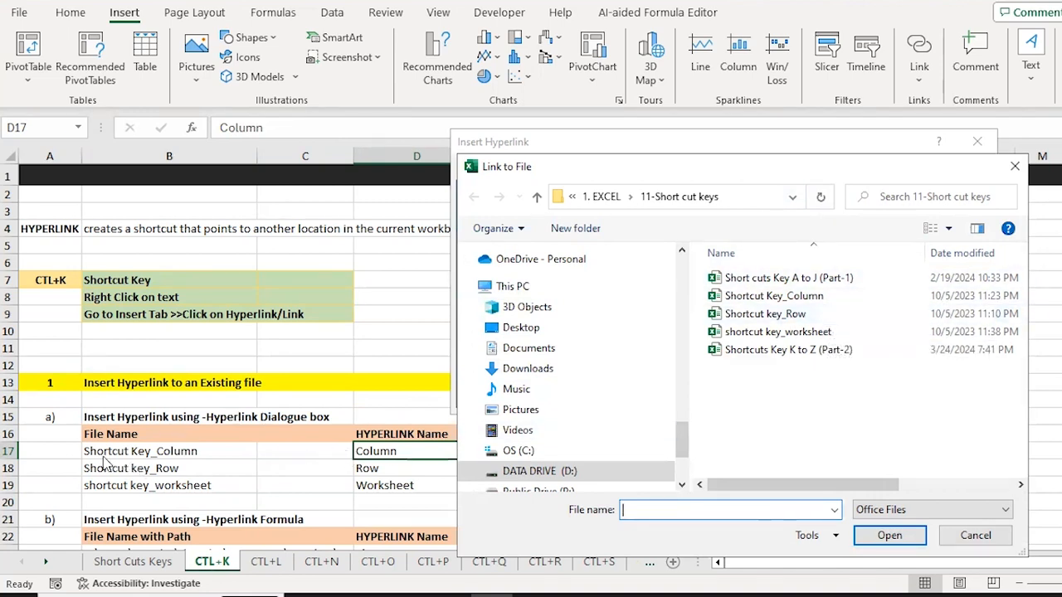
click(764, 299)
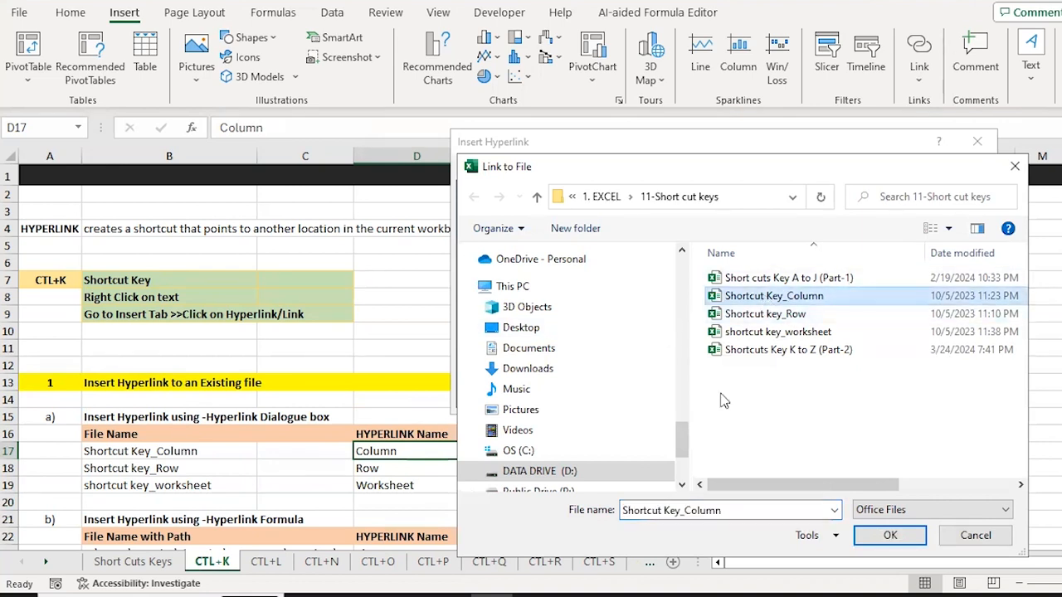
click(890, 535)
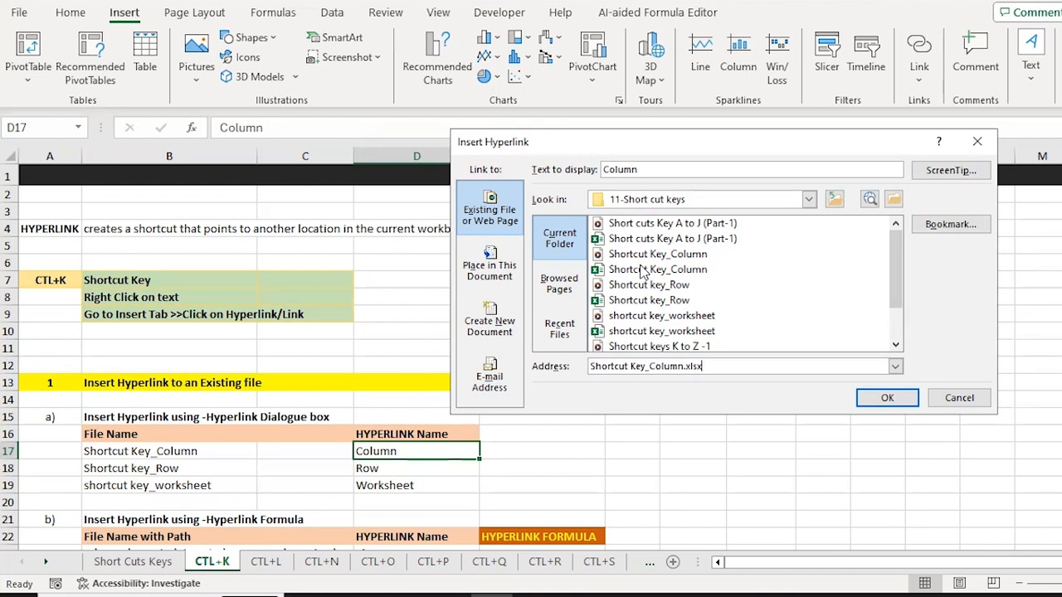
click(887, 399)
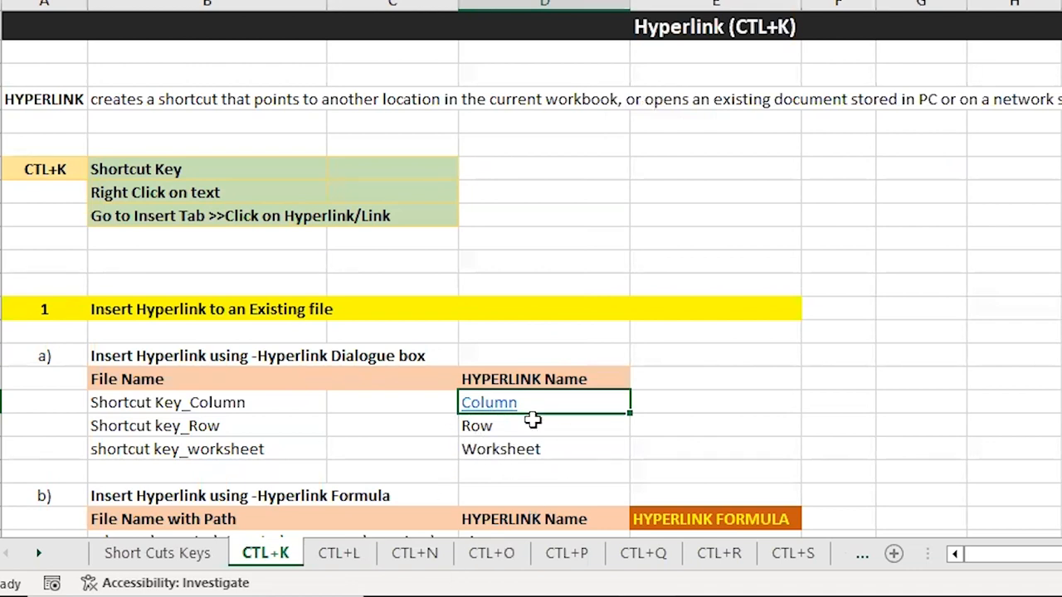
- Follow the Column link in cell D17 to test it, and view the list of recently opened workbooks
click(491, 402)
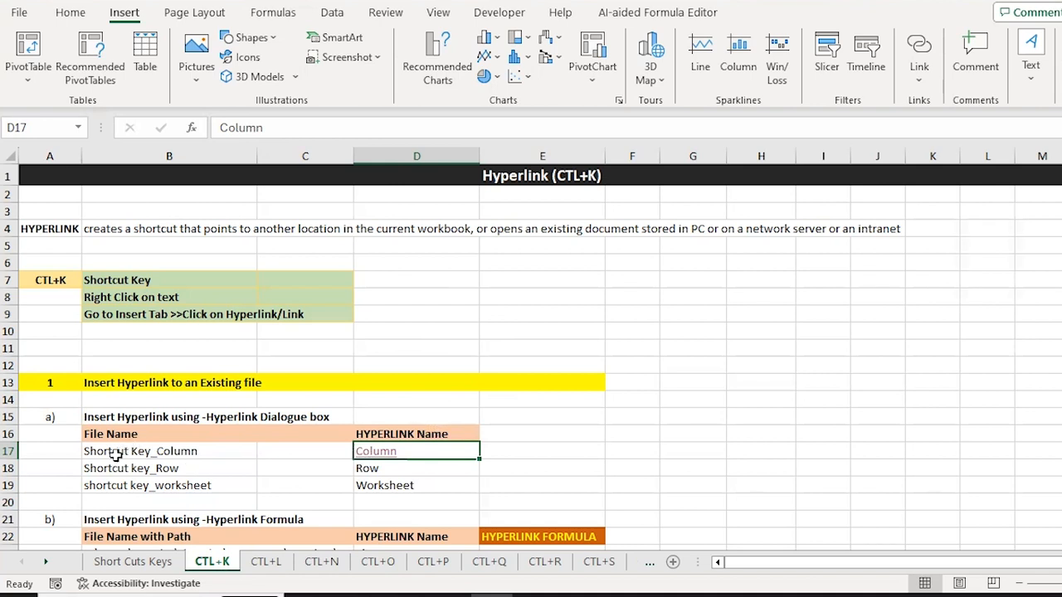
click(426, 310)
key(ctrl+k)
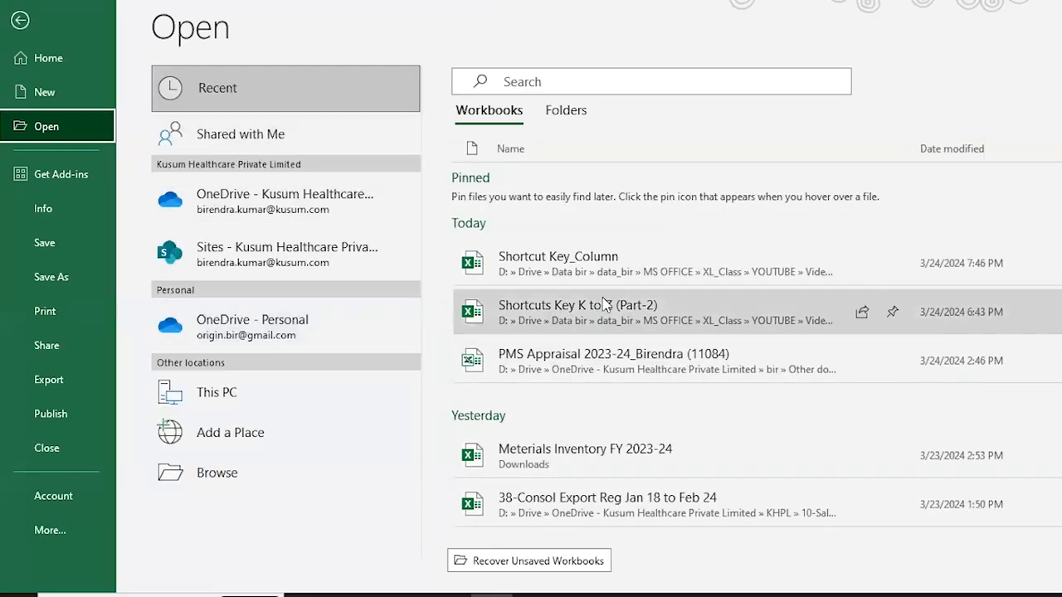
key(Escape)
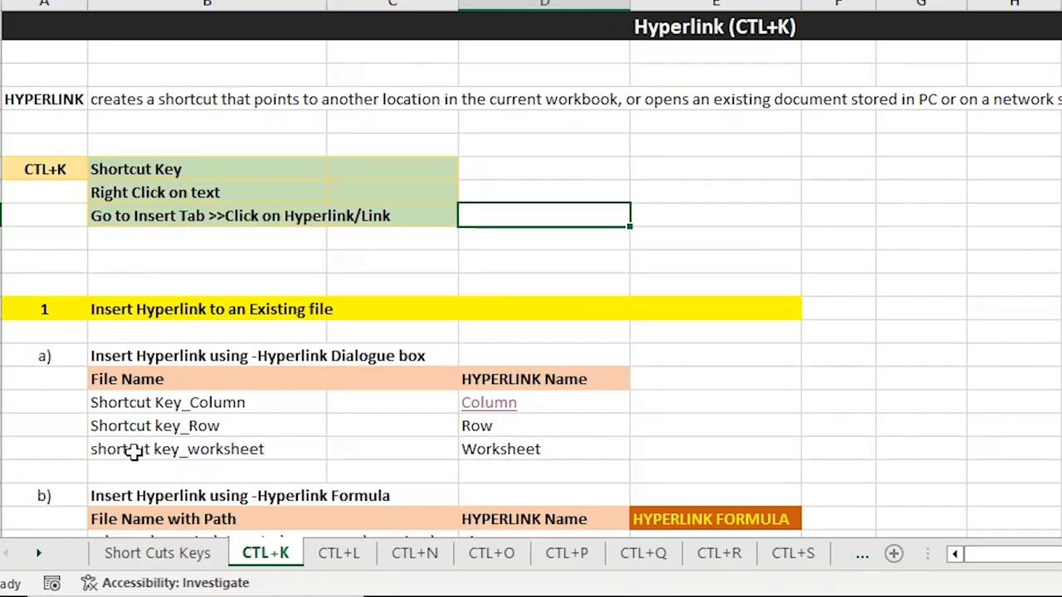
- Link the Worksheet name in cell D19 to the existing file shortcut key_worksheet.xlsx and follow the link to test it
click(115, 486)
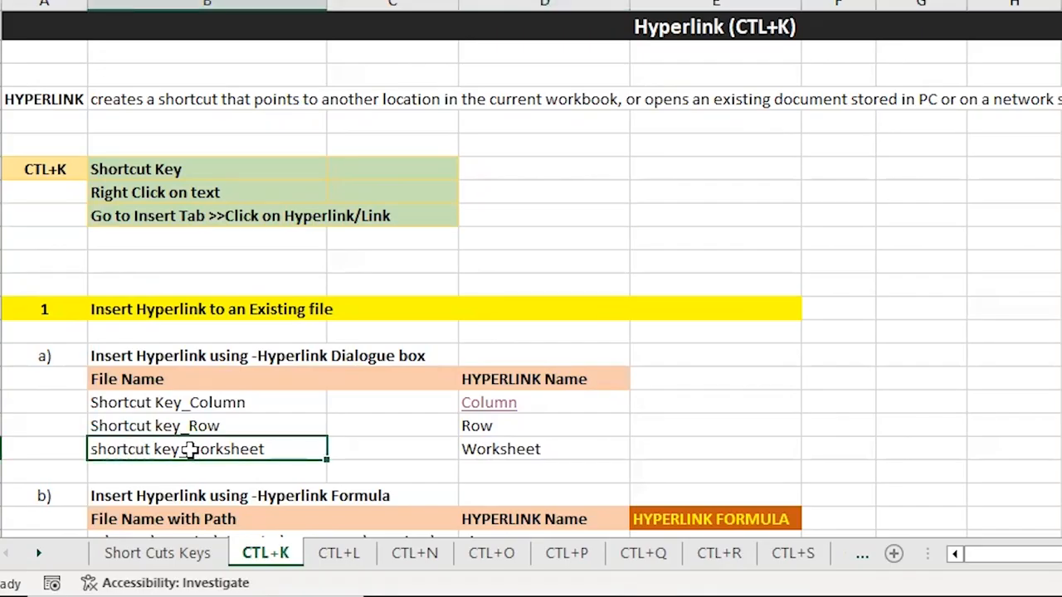
click(506, 450)
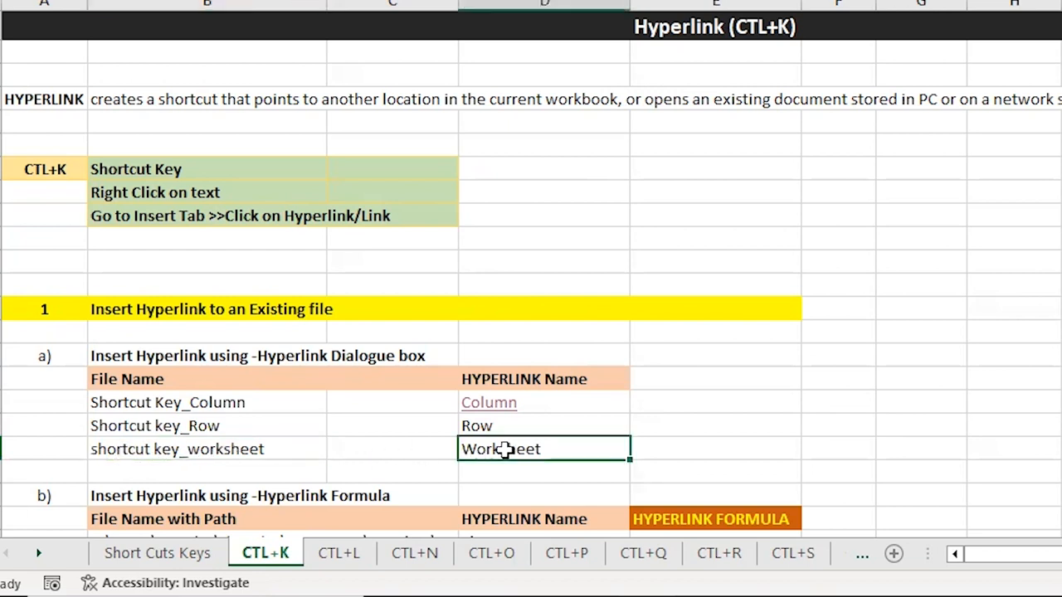
key(ctrl+k)
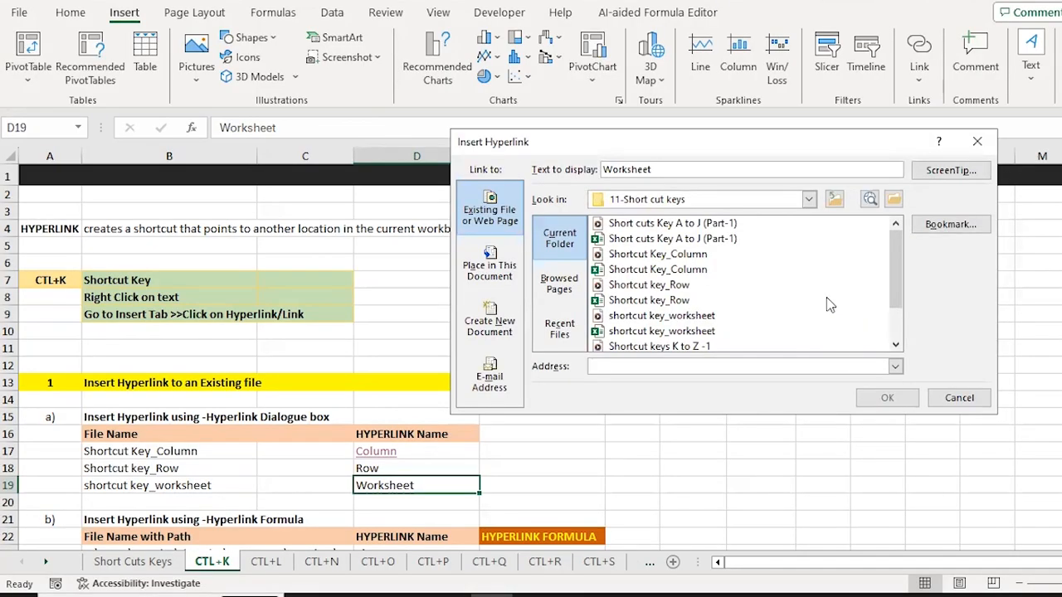
click(635, 332)
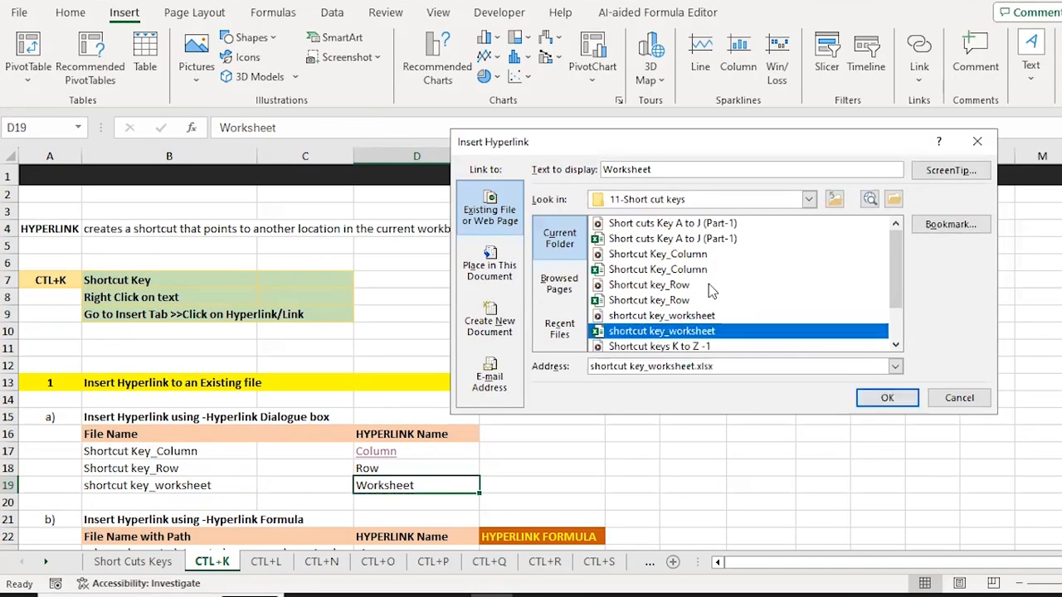
click(882, 398)
click(380, 486)
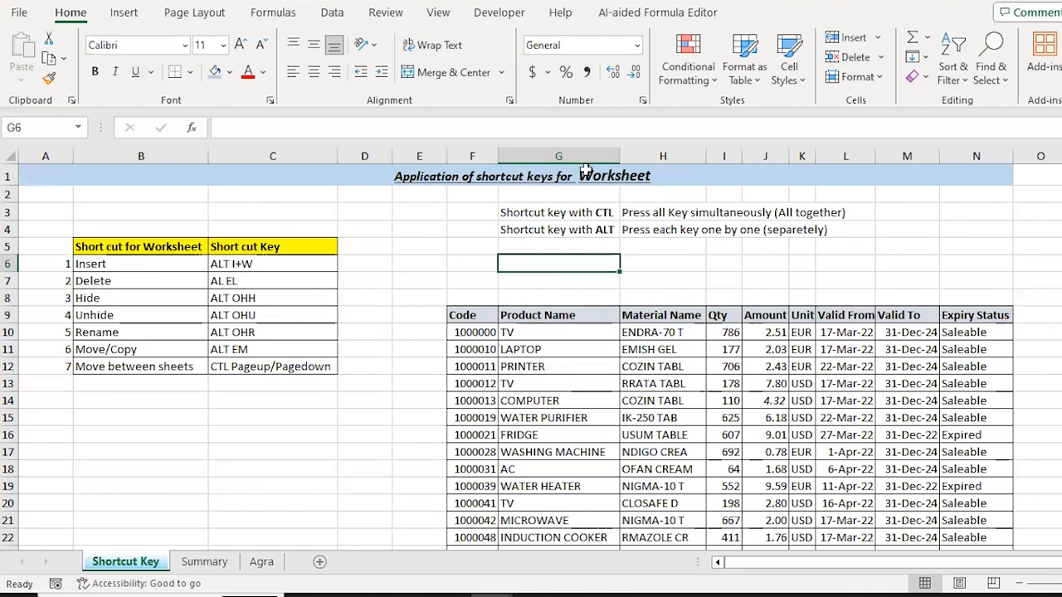
- Return to the CTL+K sheet and review the Hyperlink Formula section, including the full file path in cell B23
key(alt+Tab)
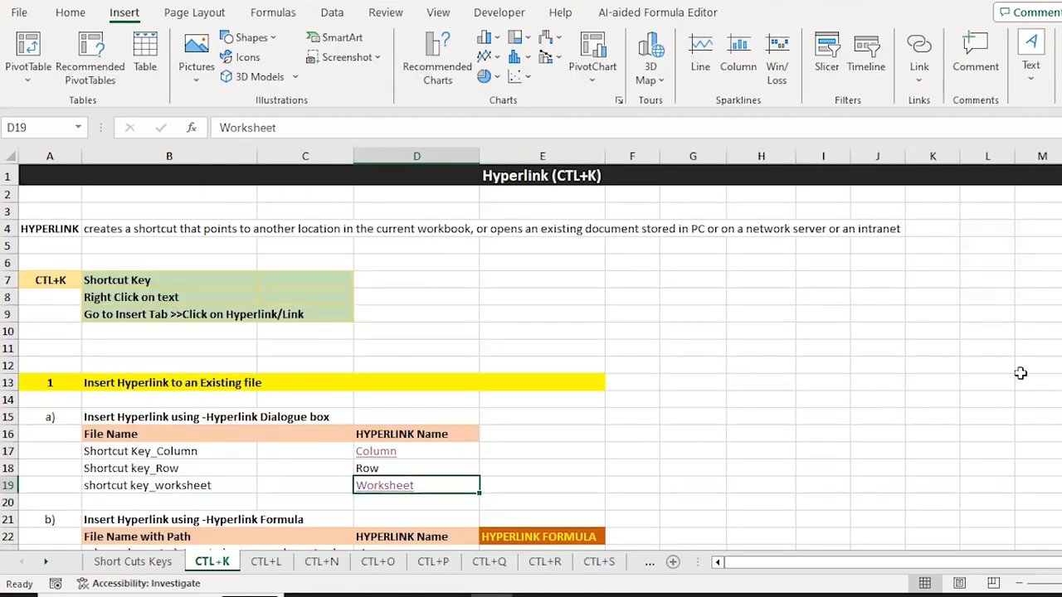
scroll(634, 332, down, 6)
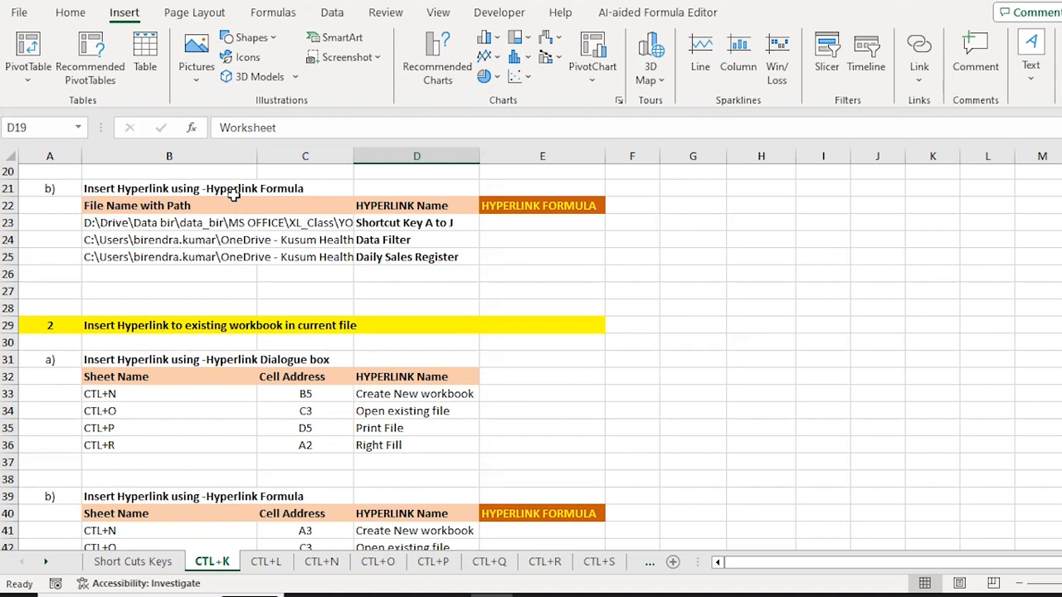
click(526, 221)
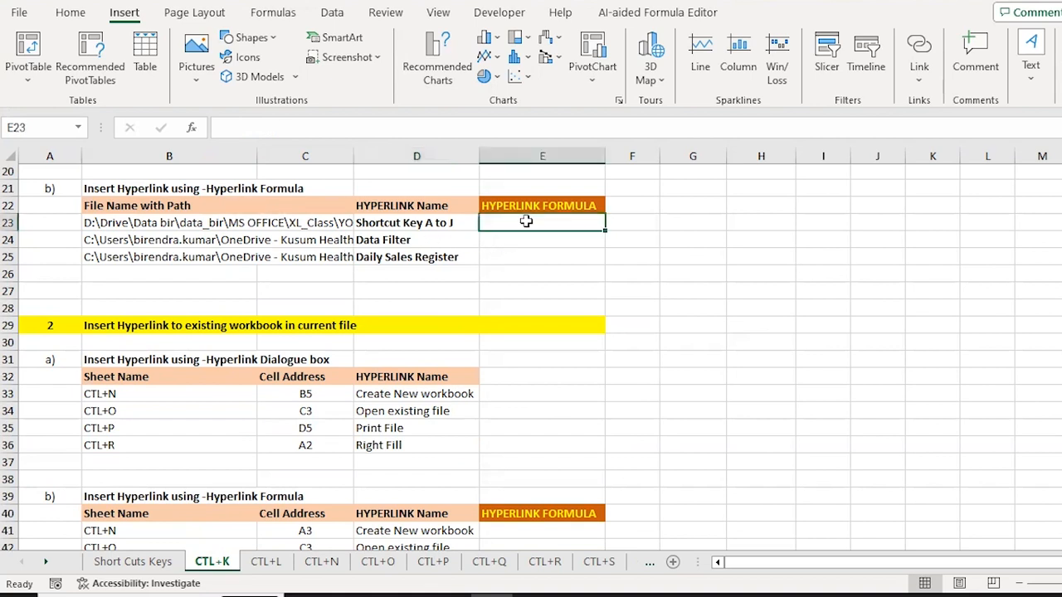
key(Up)
key(Up)
key(Up)
key(Up)
key(Up)
key(Up)
key(Up)
key(Up)
key(Up)
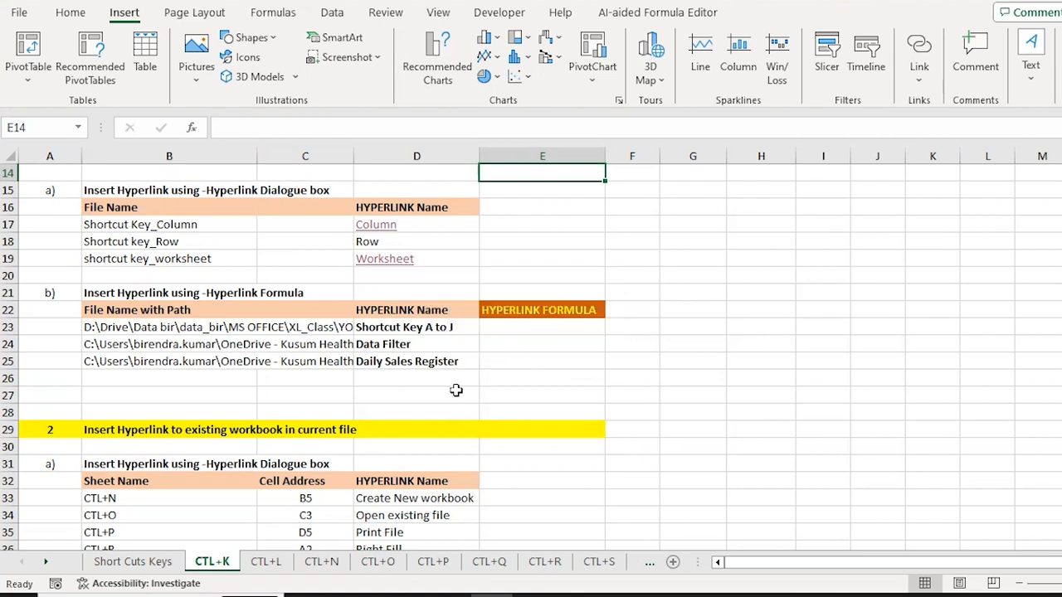
click(519, 332)
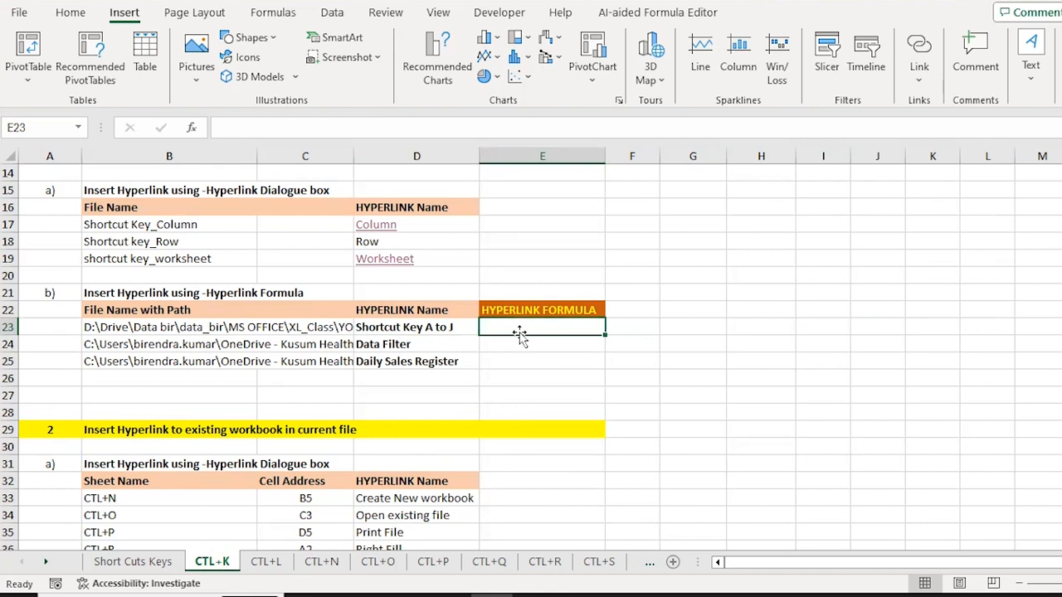
key(Left)
key(Left)
key(Left)
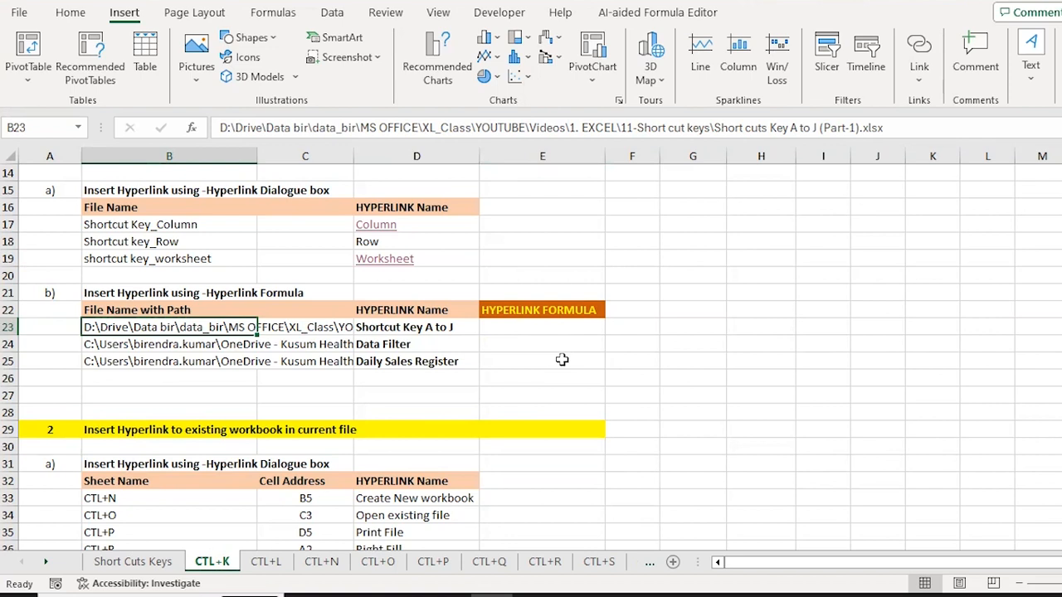
- Switch to File Explorer and examine the full path of the shortcut key_worksheet workbook in its security properties, closing them without changes
key(alt+Tab)
key(alt+Tab)
key(alt+Tab)
key(alt+Tab)
key(alt+Tab)
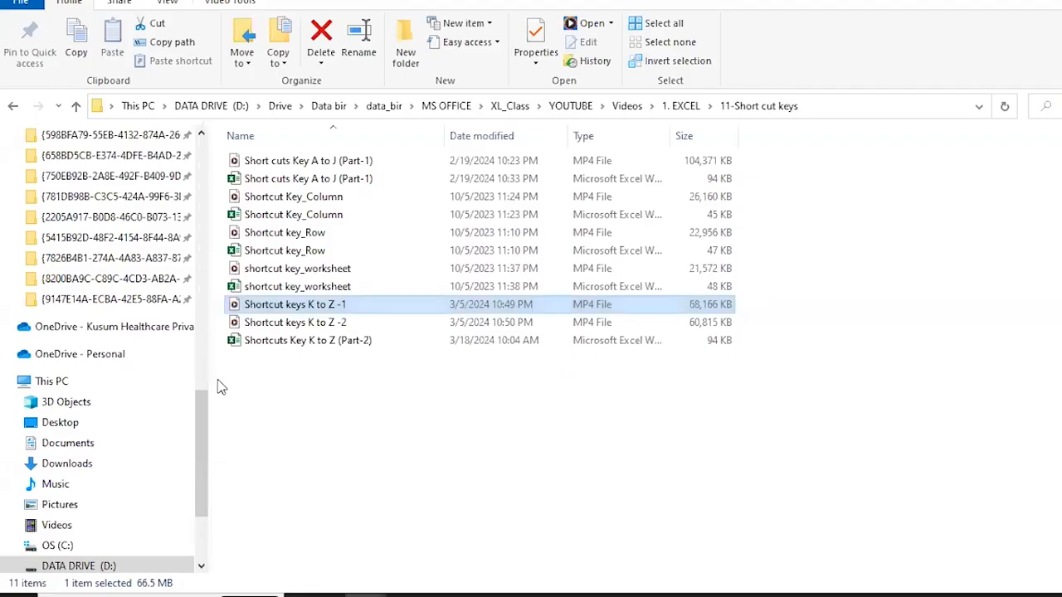
click(286, 288)
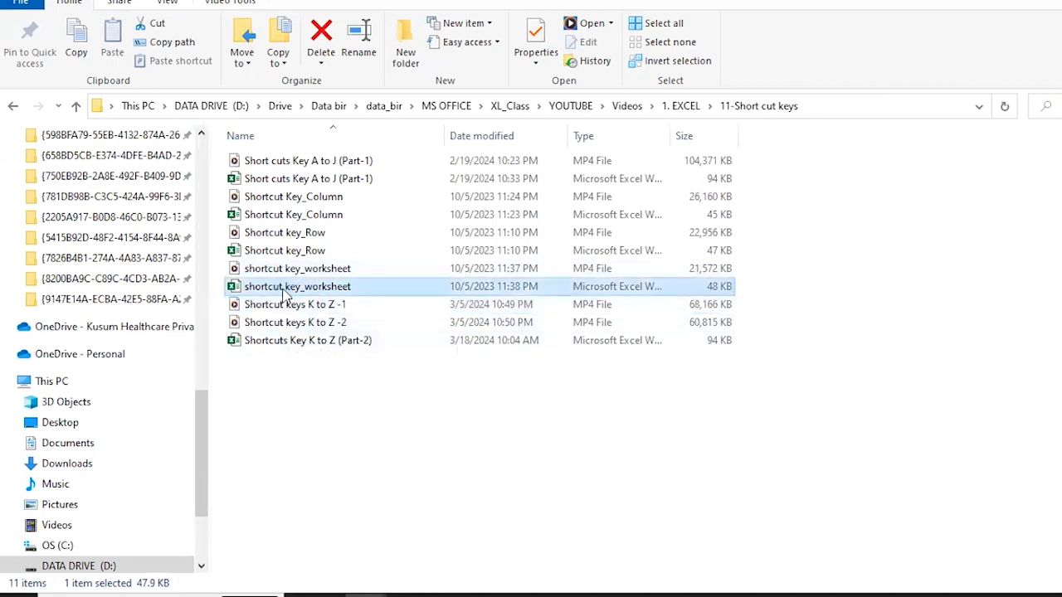
right_click(287, 293)
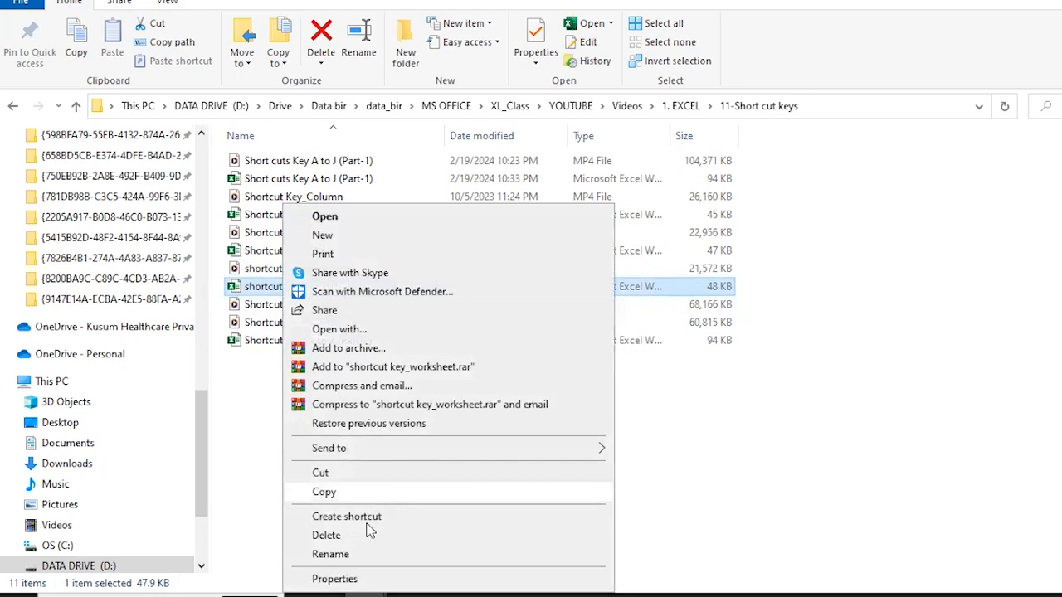
click(336, 579)
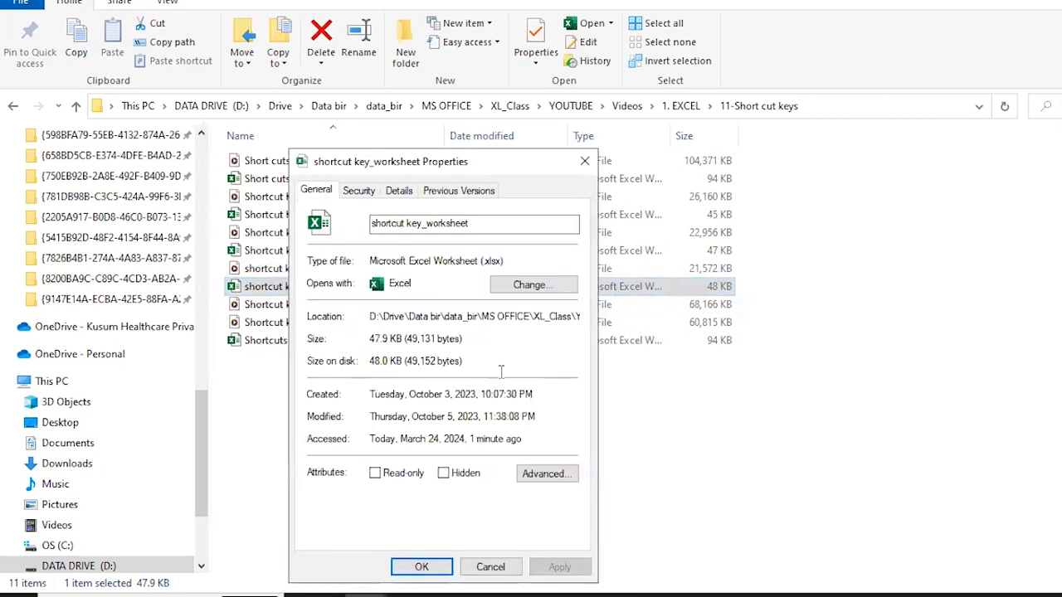
click(359, 199)
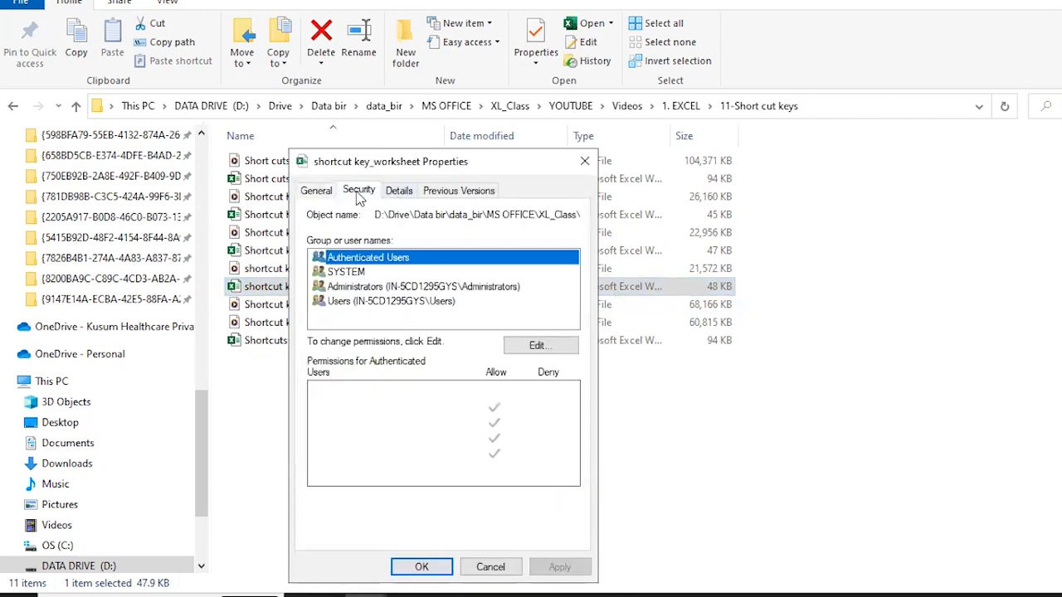
drag(375, 214, 619, 224)
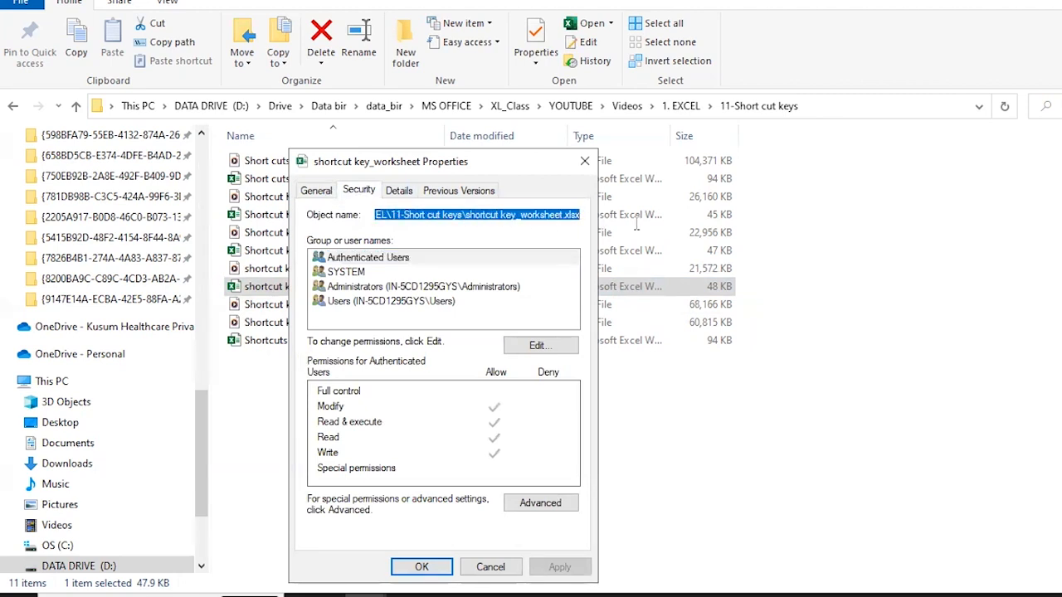
click(493, 573)
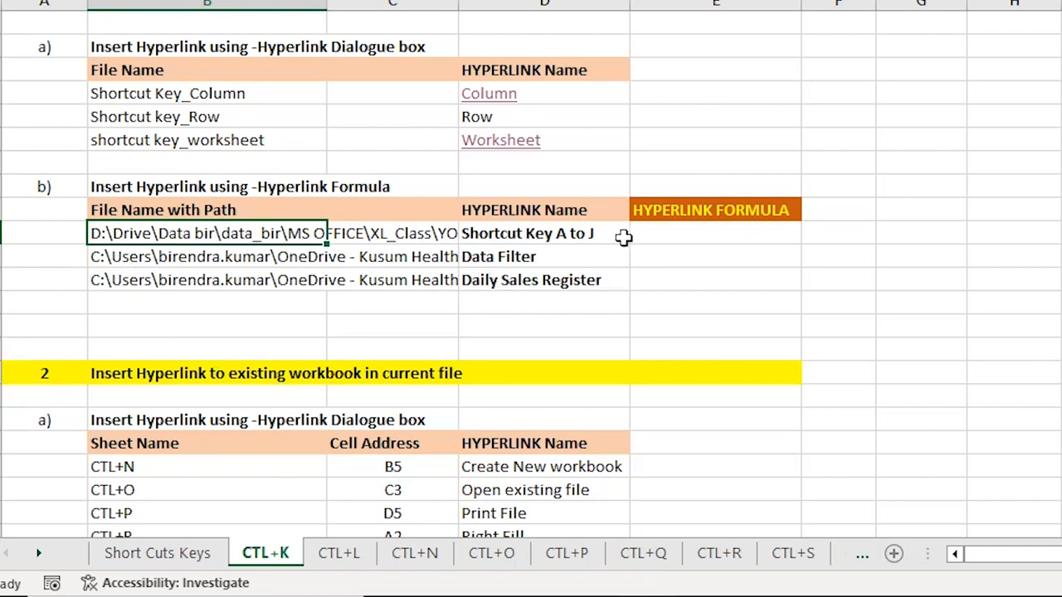
- Enter the formula =HYPERLINK(B23,D23) in cell E23 of the CTL+K sheet
click(684, 235)
text(=)
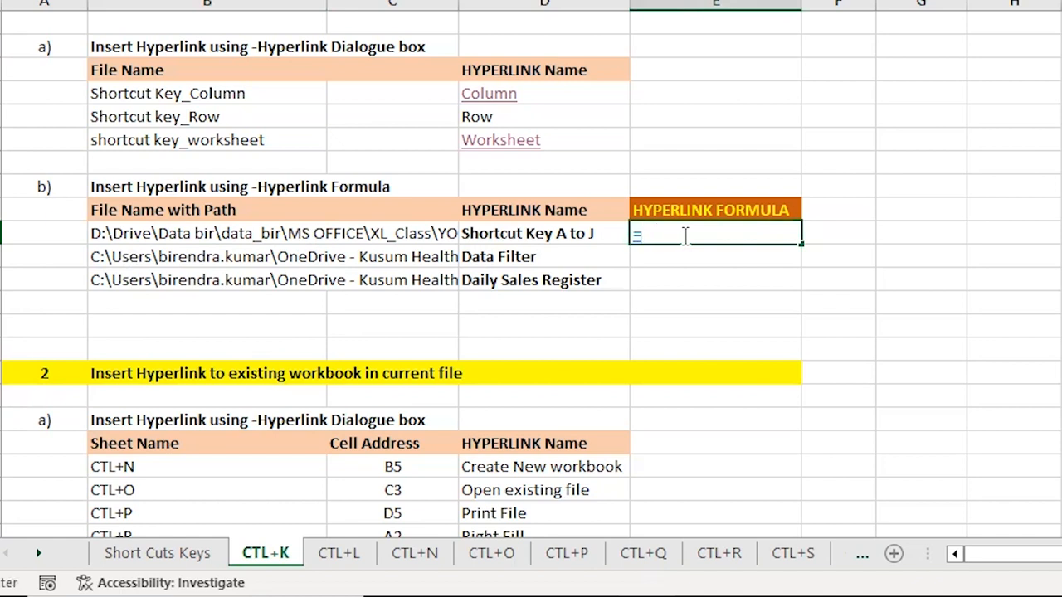
text(hy)
key(Tab)
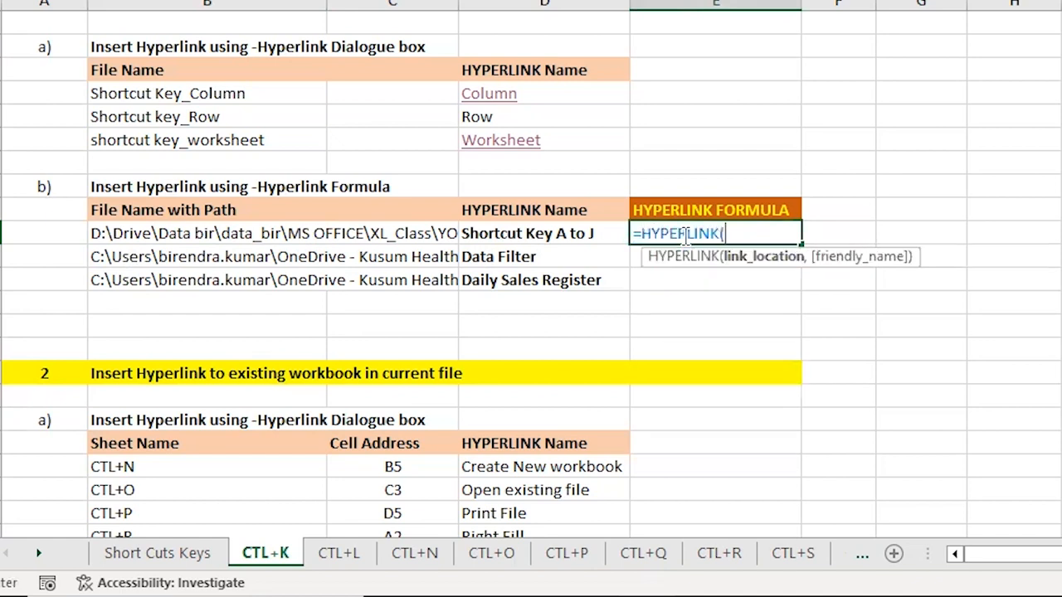
key(Left)
key(Left)
key(Left)
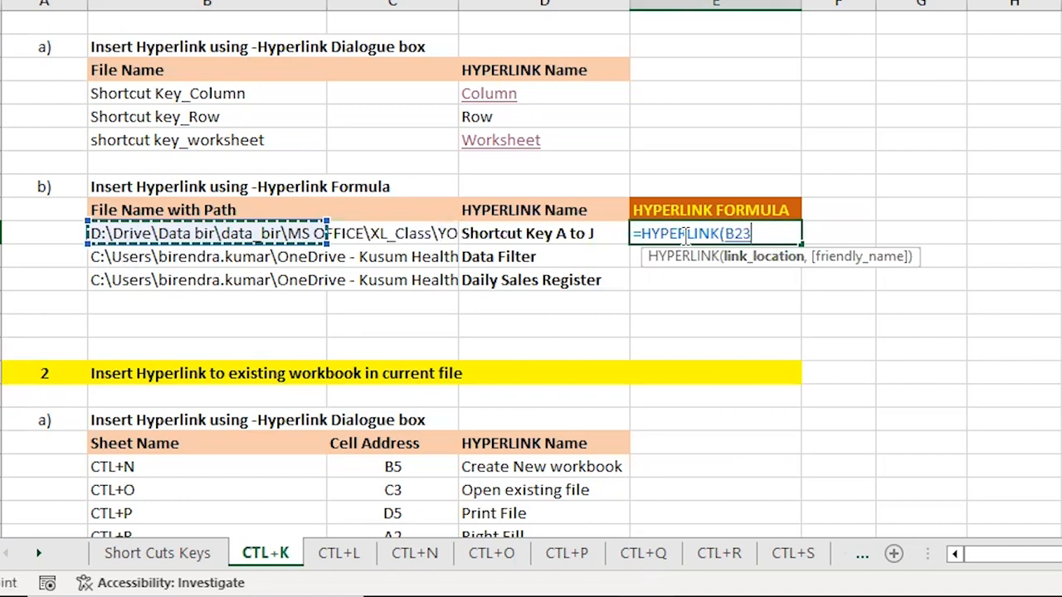
text(,)
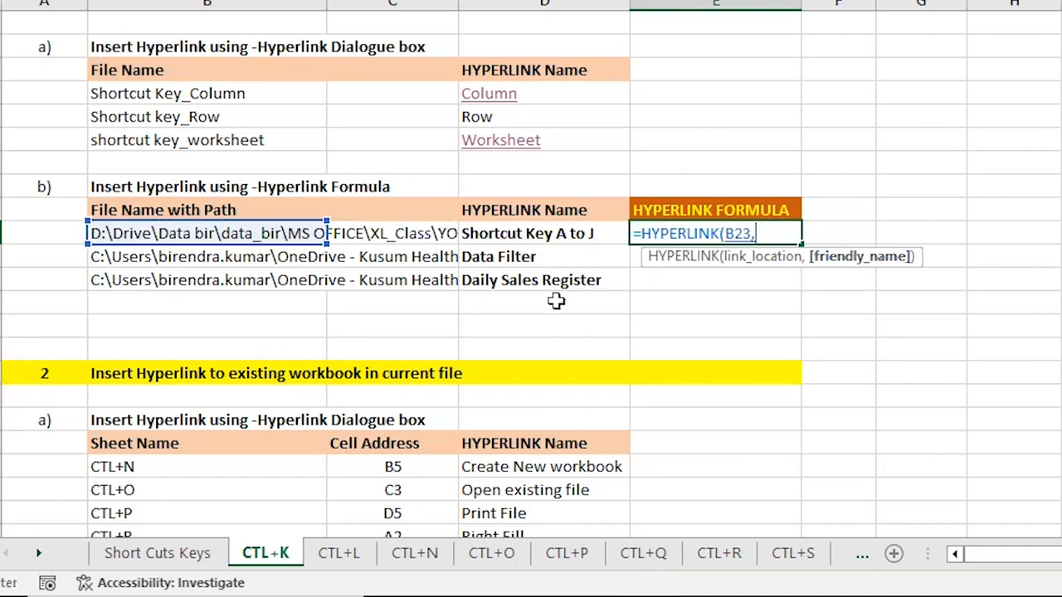
click(515, 235)
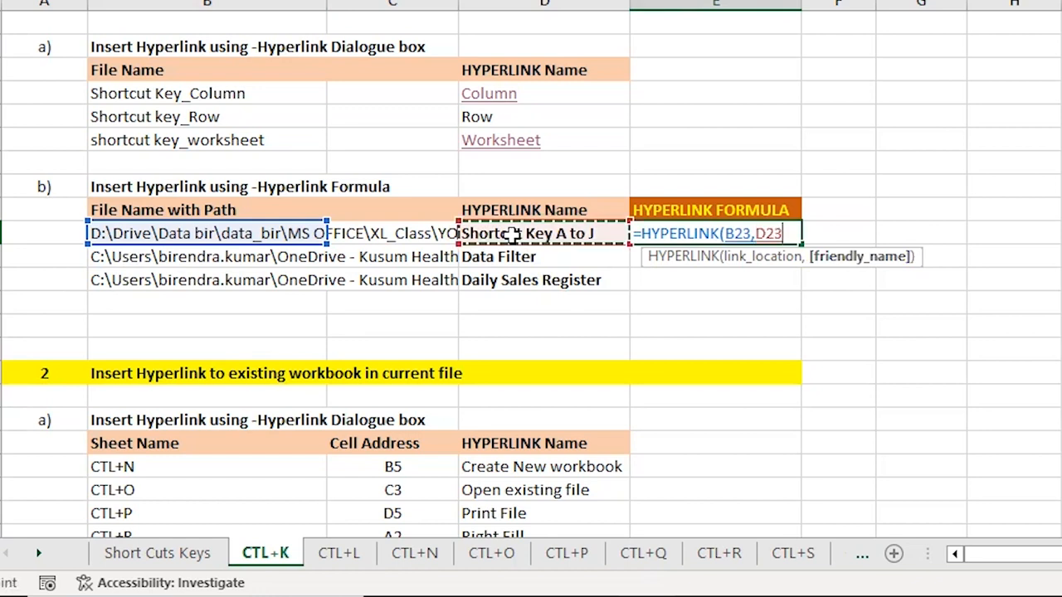
text())
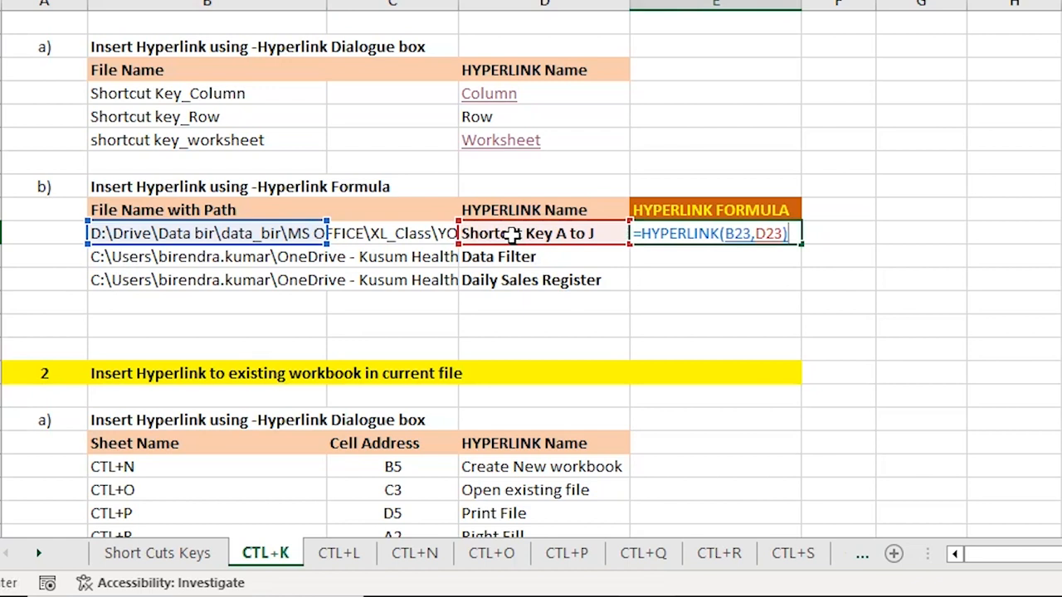
key(Return)
key(Up)
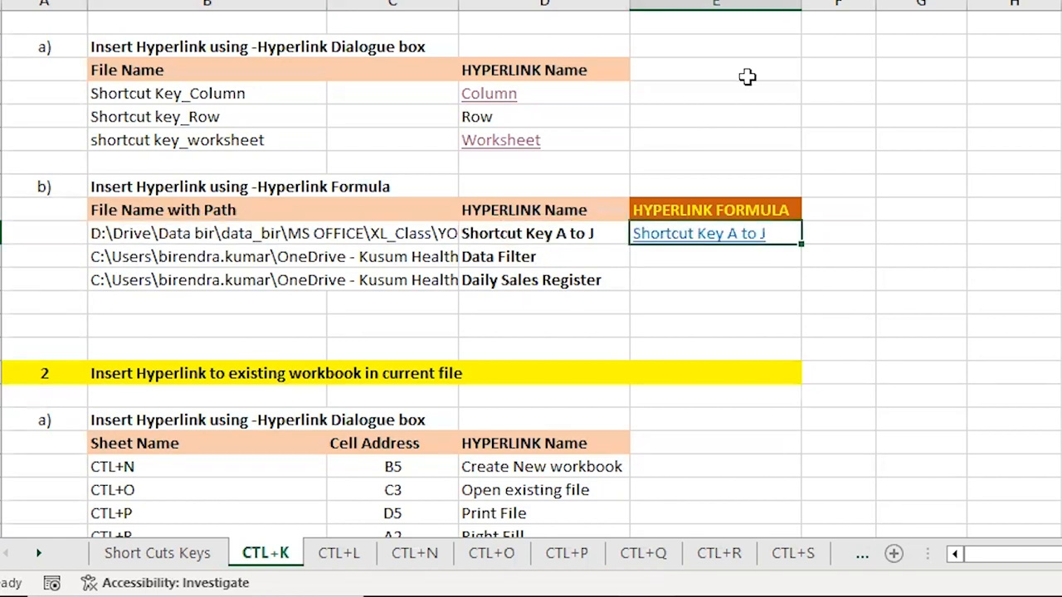
- Copy the HYPERLINK formula from cell E23 into cells E24 and E25
key(ctrl+c)
key(Down)
key(shift+Down)
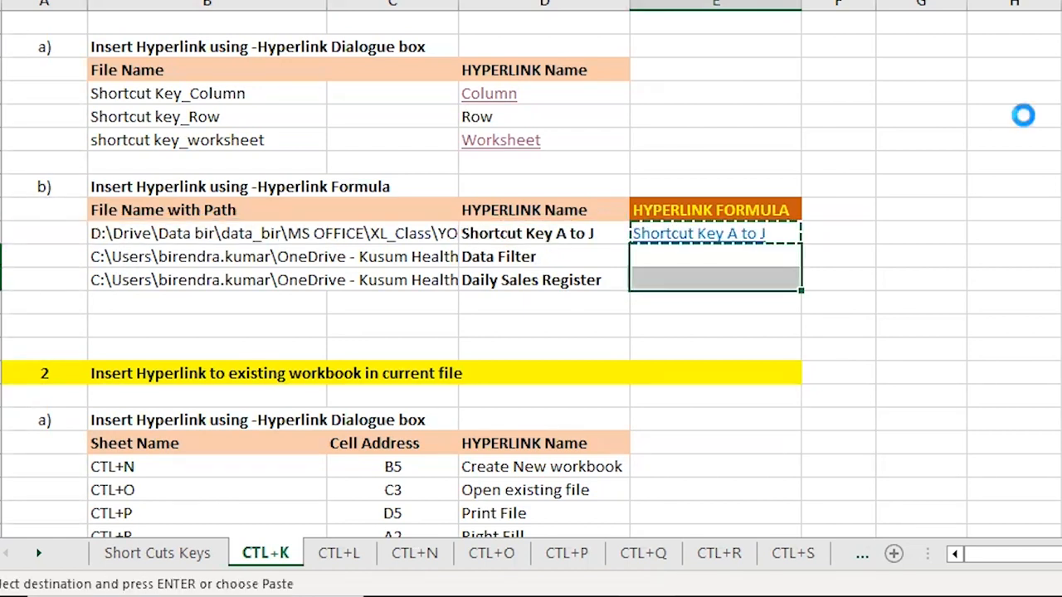
key(Return)
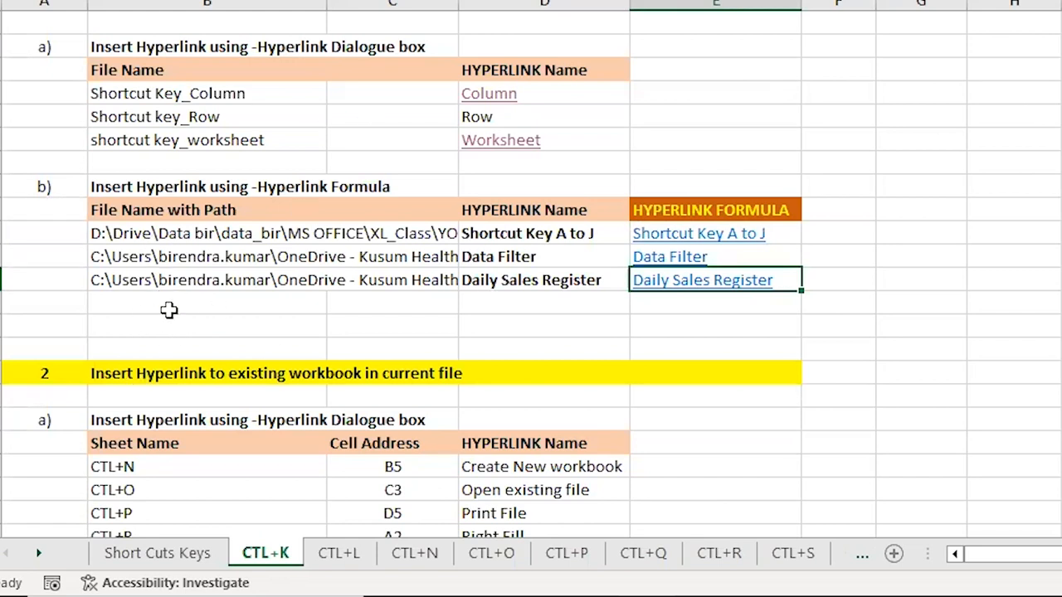
- Follow the Data Filter link in cell E24 to test it, and close the opened workbook without saving
click(676, 264)
click(676, 264)
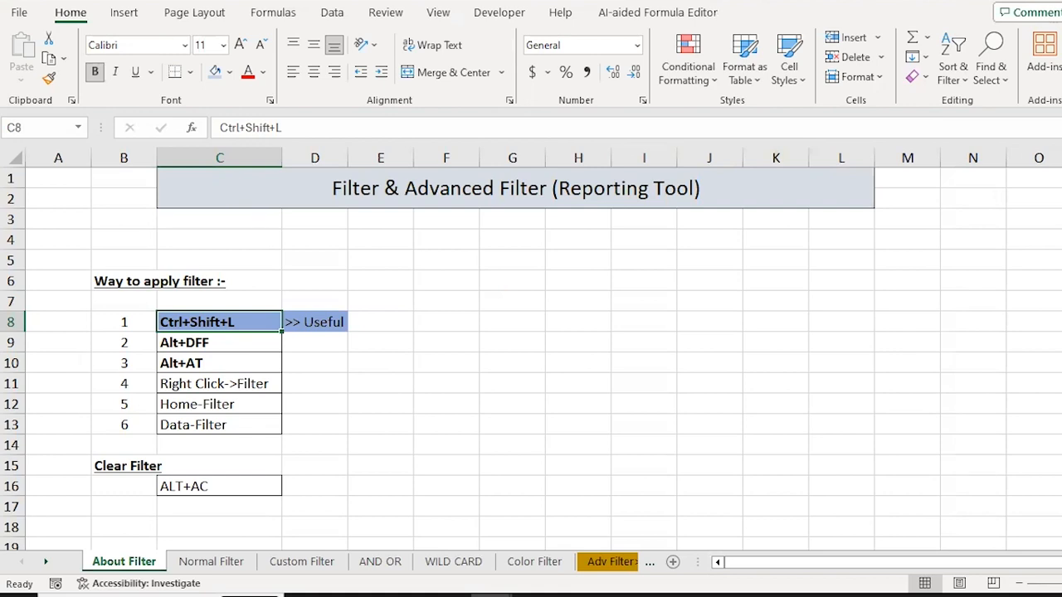
key(ctrl+w)
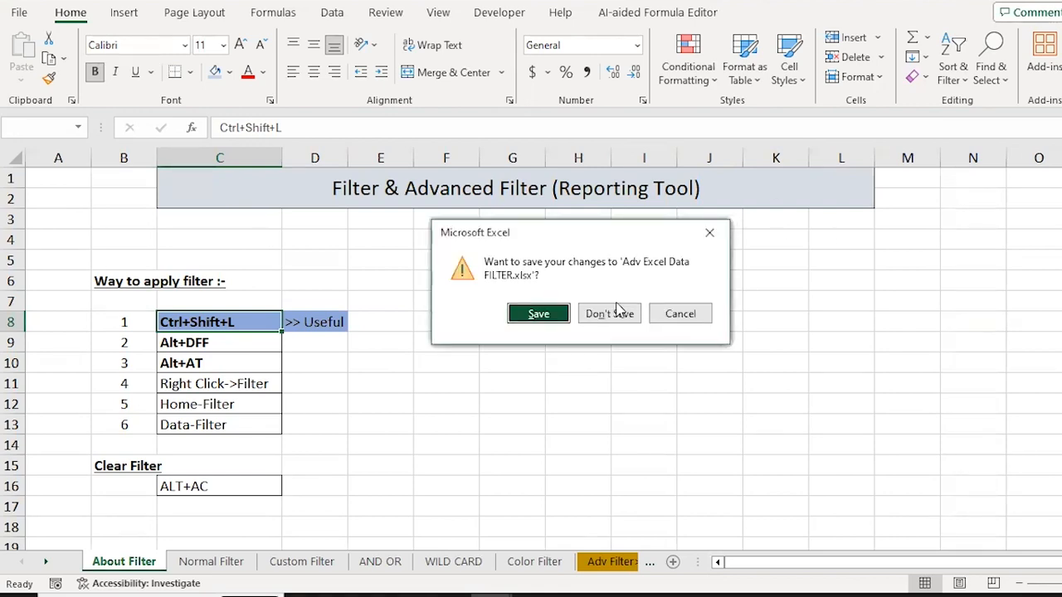
click(617, 317)
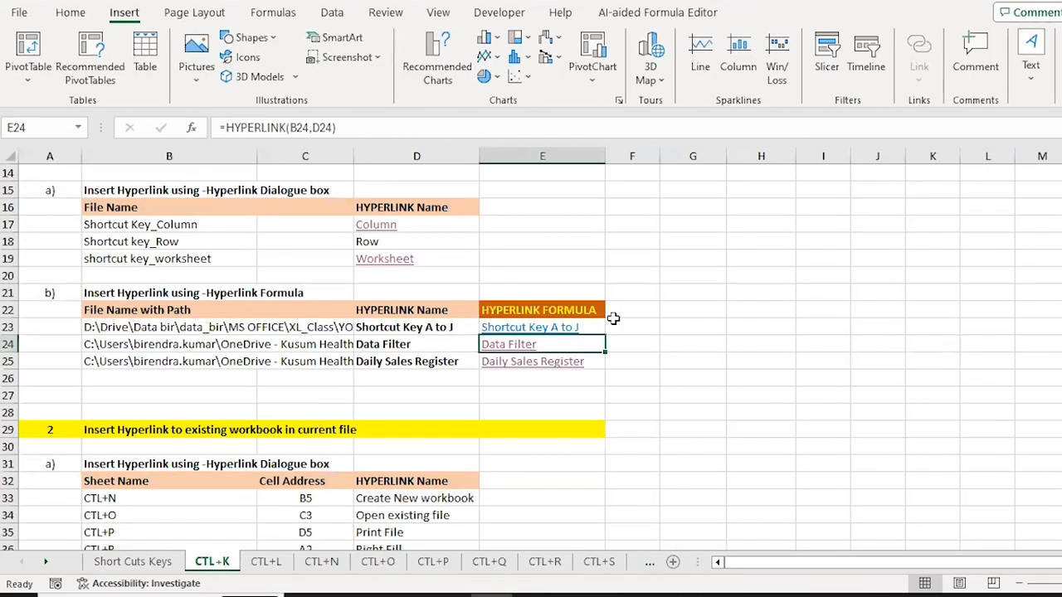
- Review section 2 on linking within the current file, view the CTL+Q and Short Cuts Keys sheets, and return to CTL+K
key(Down)
key(Down)
key(Down)
key(Down)
key(Down)
key(Down)
key(Down)
key(Down)
key(Down)
key(Down)
key(Down)
key(Down)
key(Down)
key(Down)
key(Down)
key(Down)
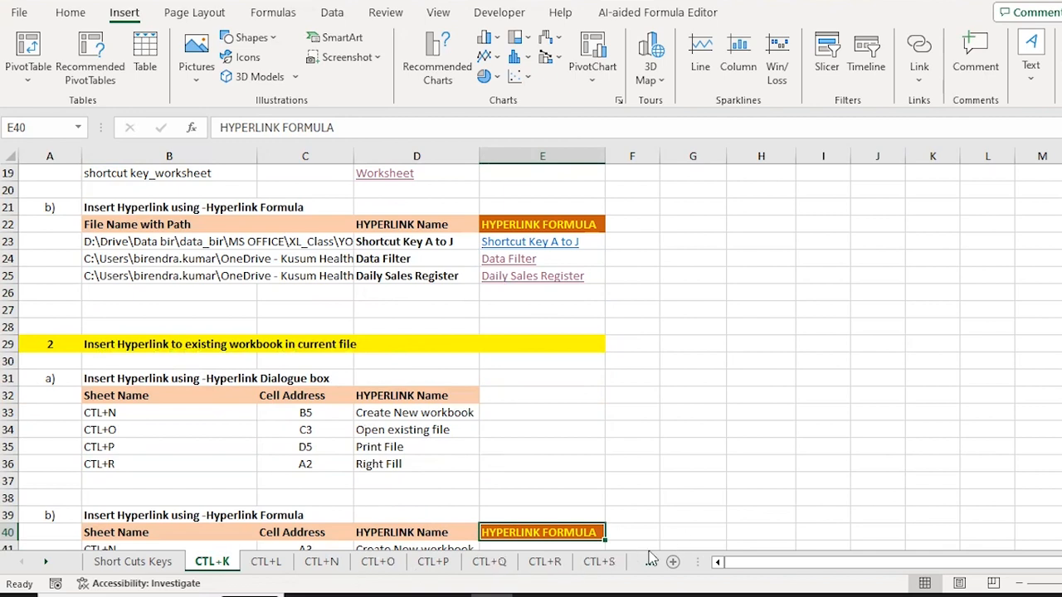
click(544, 564)
click(496, 568)
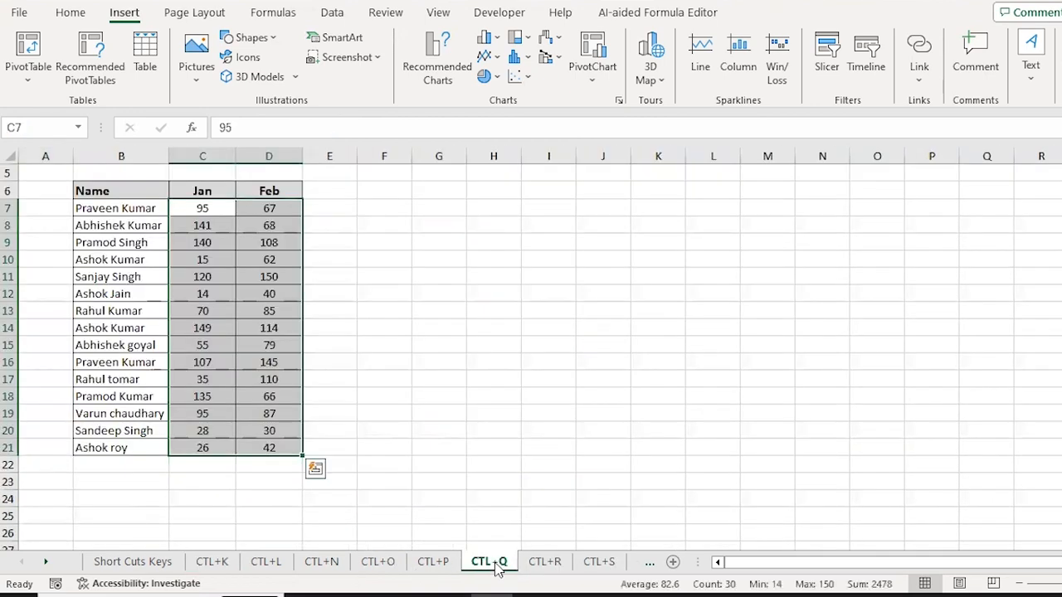
click(154, 565)
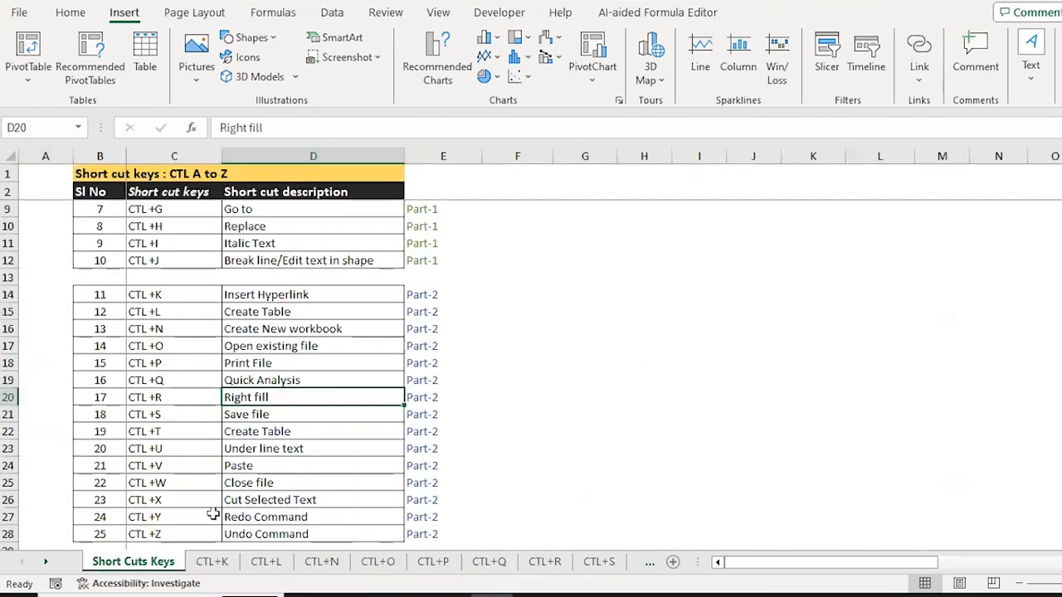
click(212, 562)
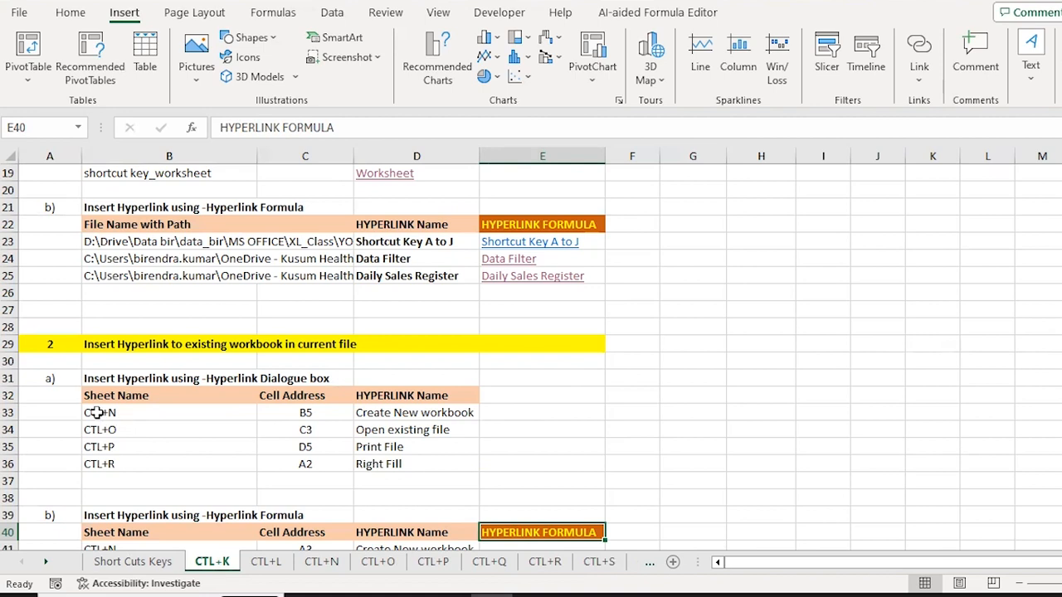
- View the CTL+N sheet as the link target for cell D33, and return to the CTL+K sheet
click(536, 412)
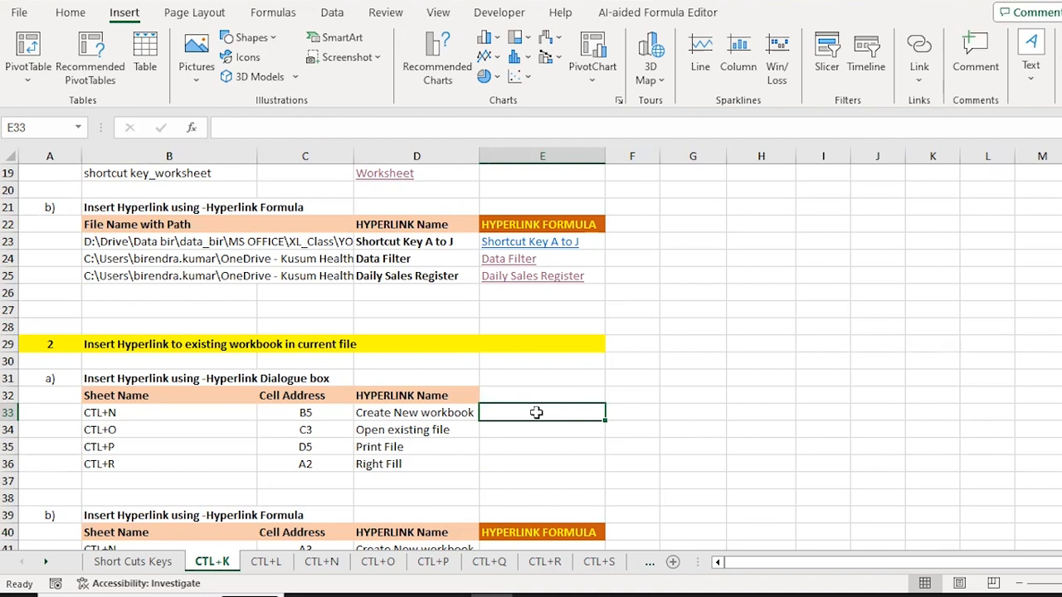
click(394, 417)
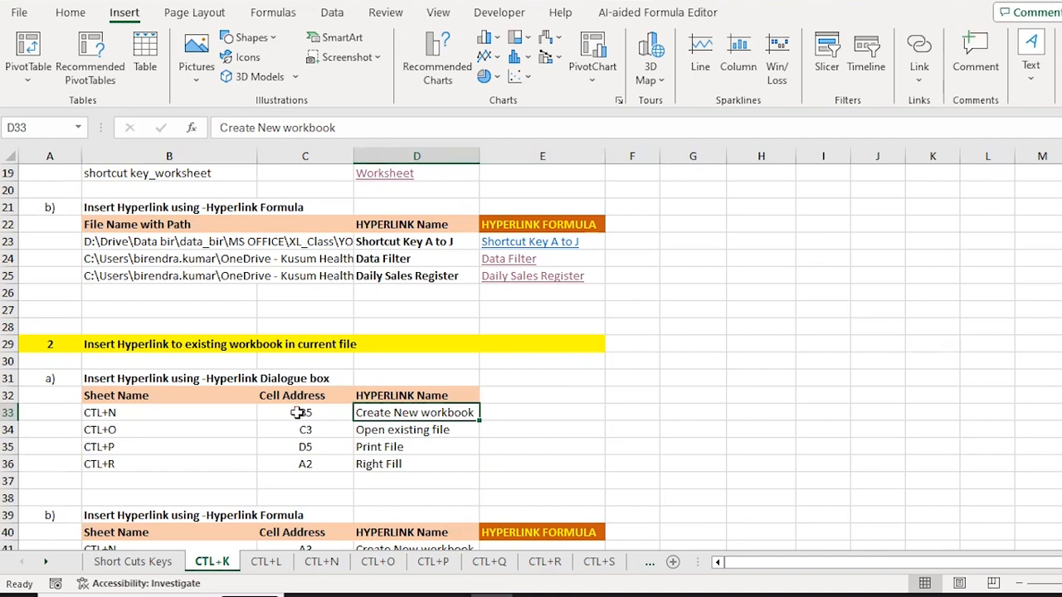
click(323, 563)
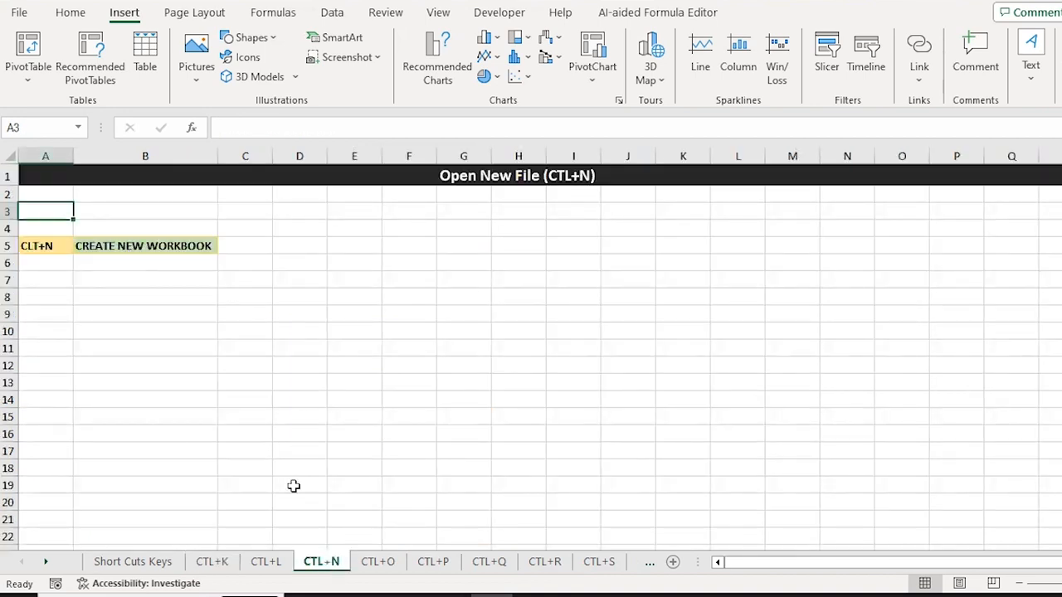
click(214, 564)
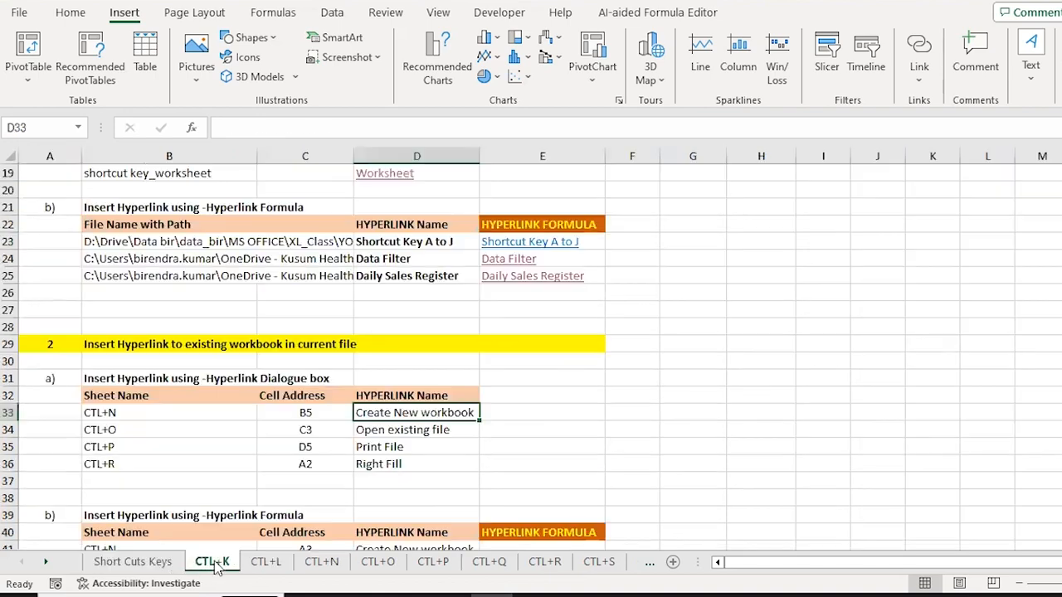
right_click(416, 413)
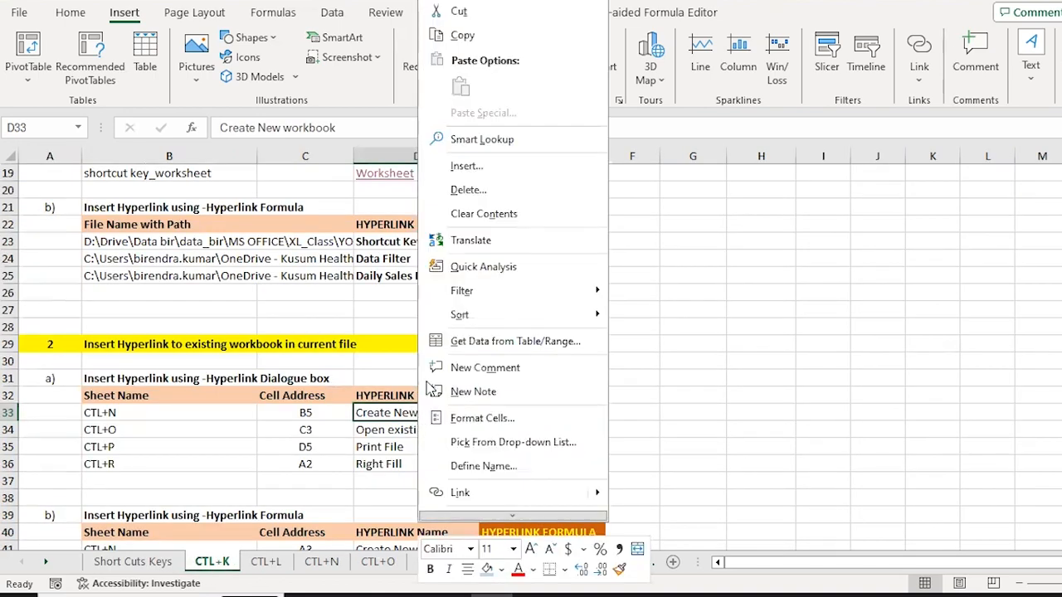
click(456, 496)
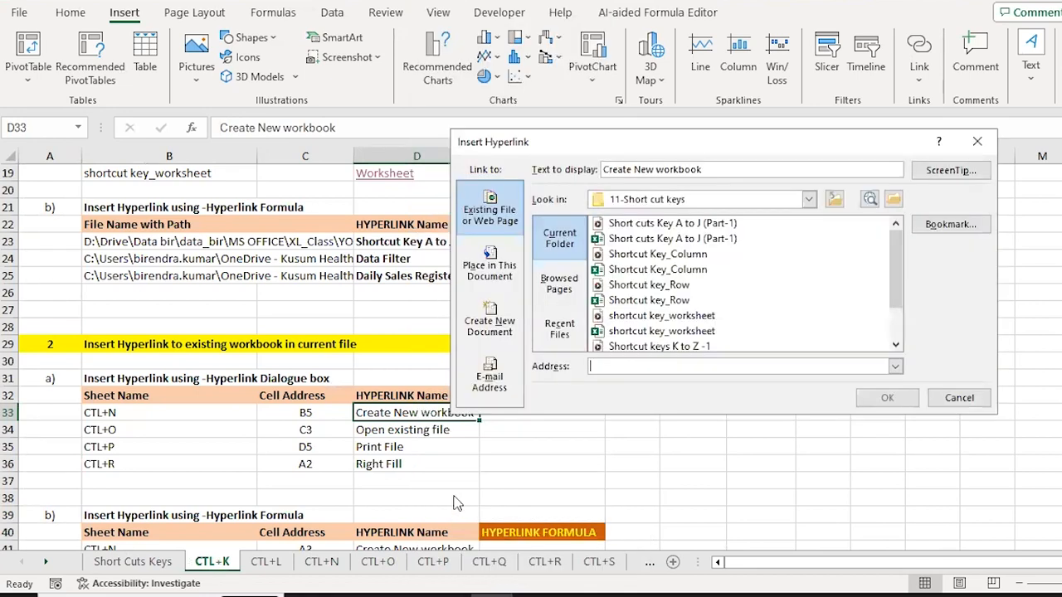
key(Escape)
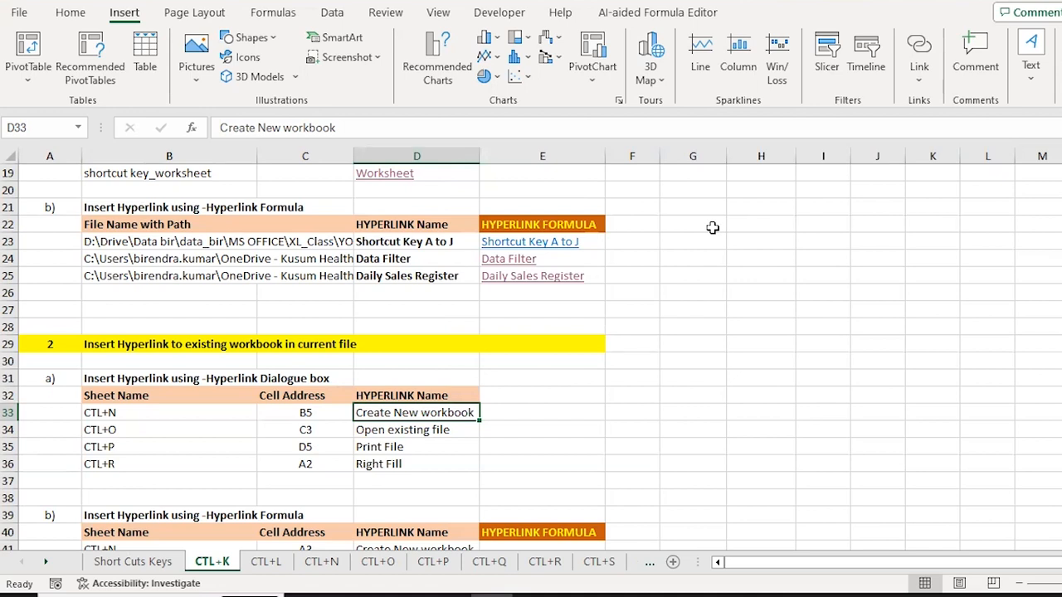
- Link cell D33 to cell A1 of the CTL+N sheet in this document, and follow the link to test it before returning to CTL+K
key(ctrl+k)
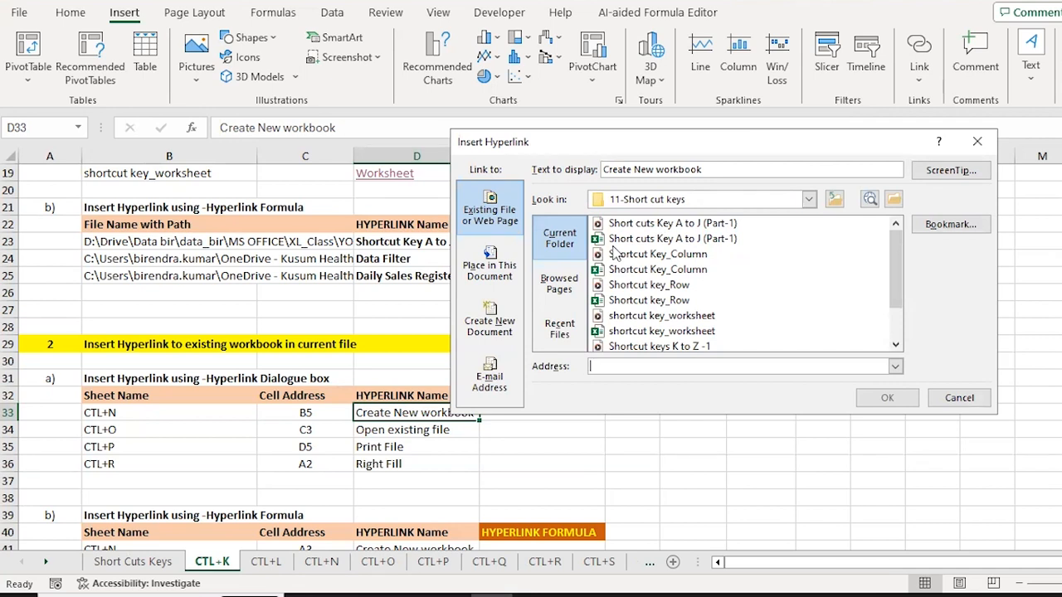
click(481, 278)
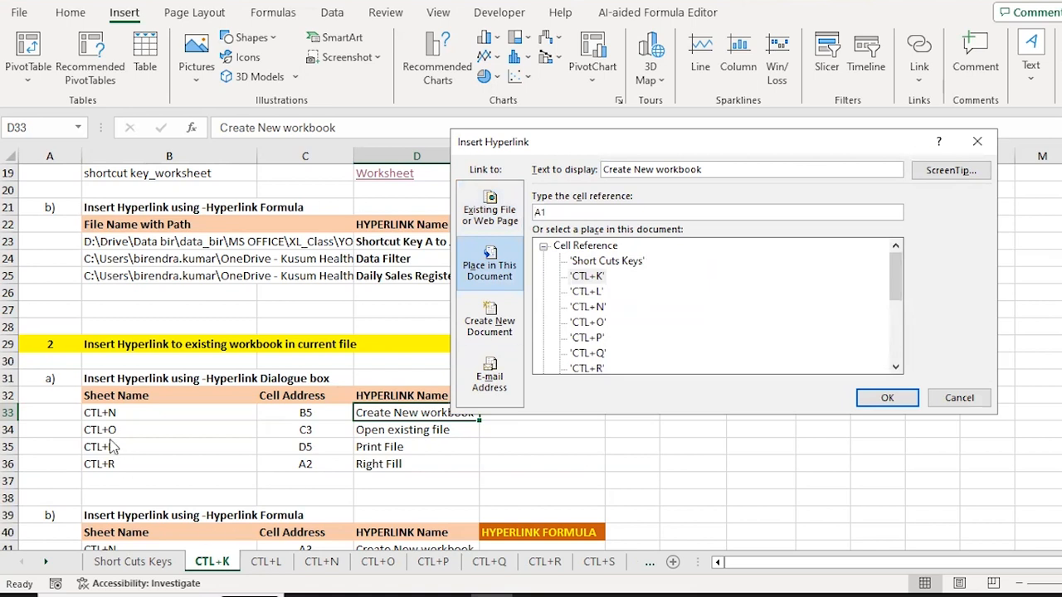
click(589, 308)
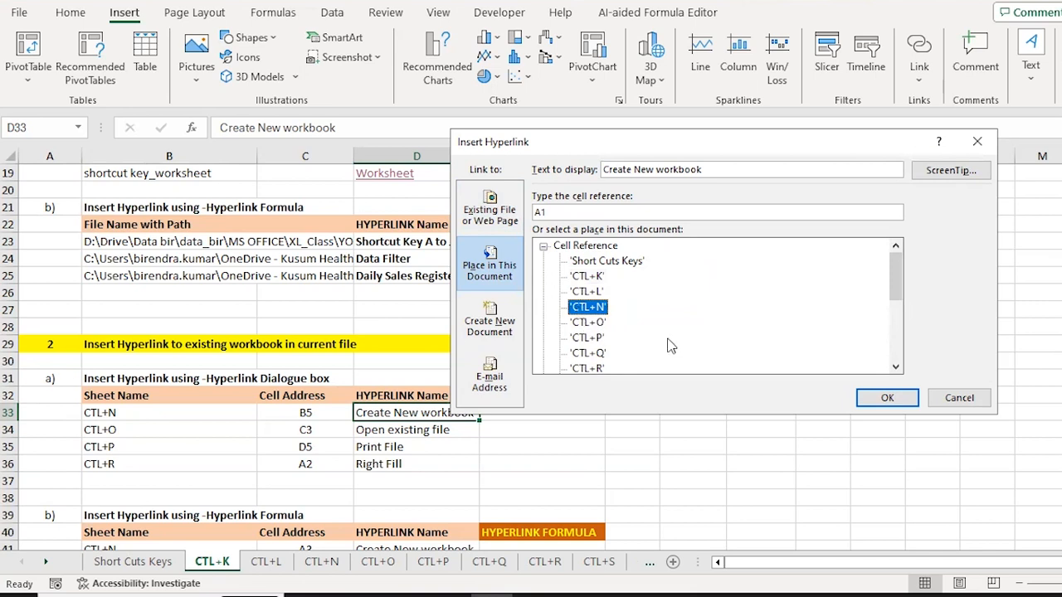
click(879, 402)
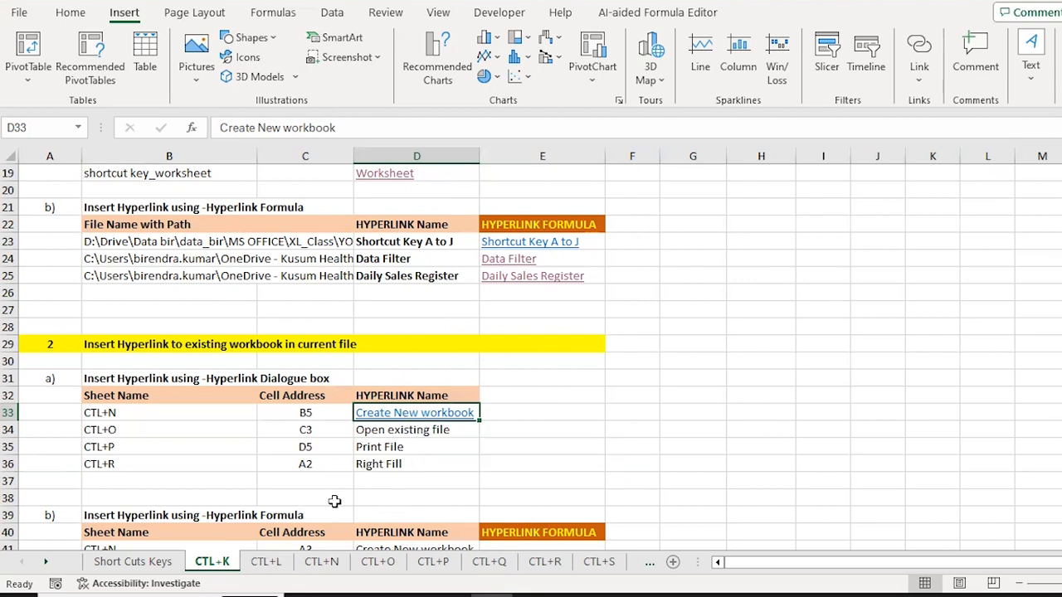
click(424, 410)
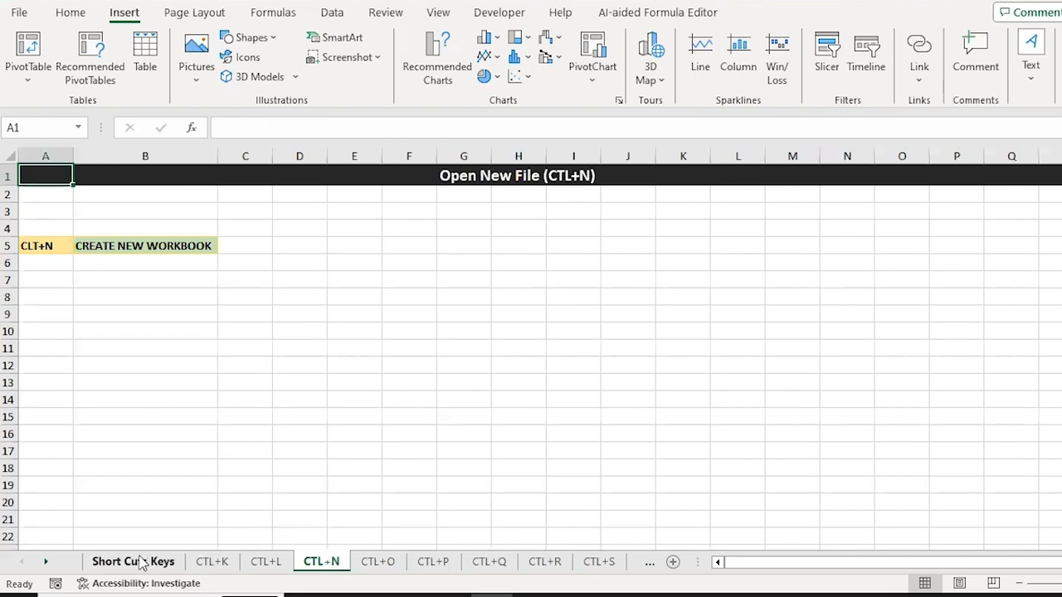
click(203, 564)
- Link cell D36, Right Fill, to cell A1 of the CTL+R sheet, and follow the link to test it before returning to CTL+K
click(375, 463)
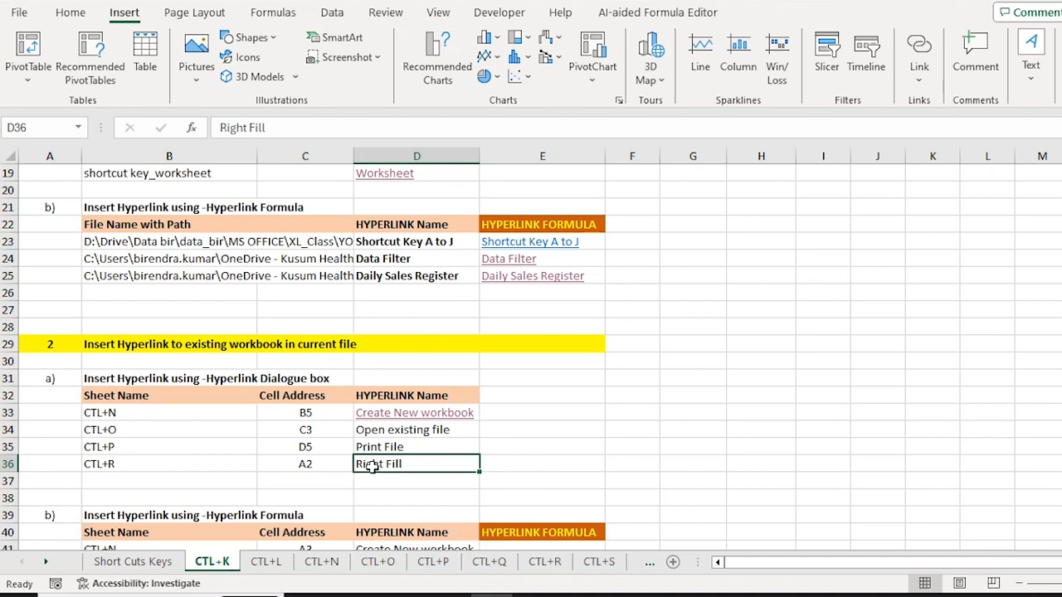
key(ctrl+k)
click(588, 369)
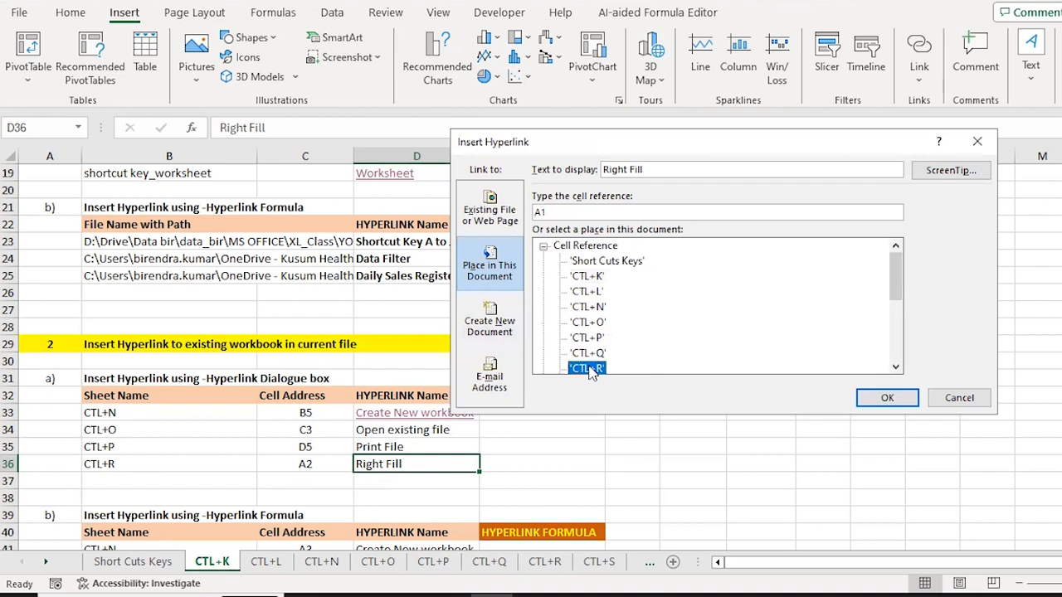
click(885, 405)
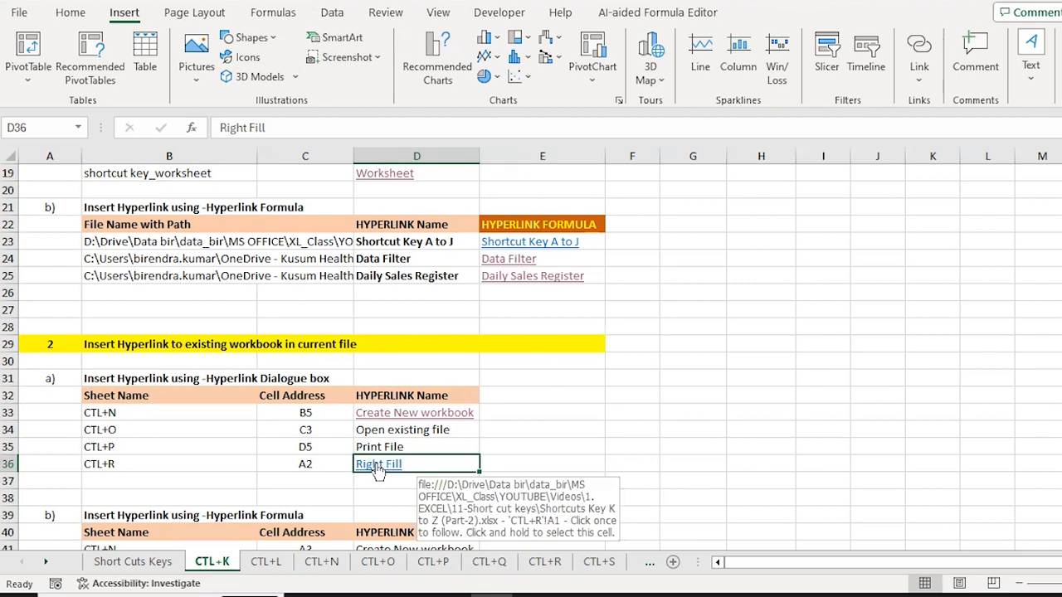
click(378, 467)
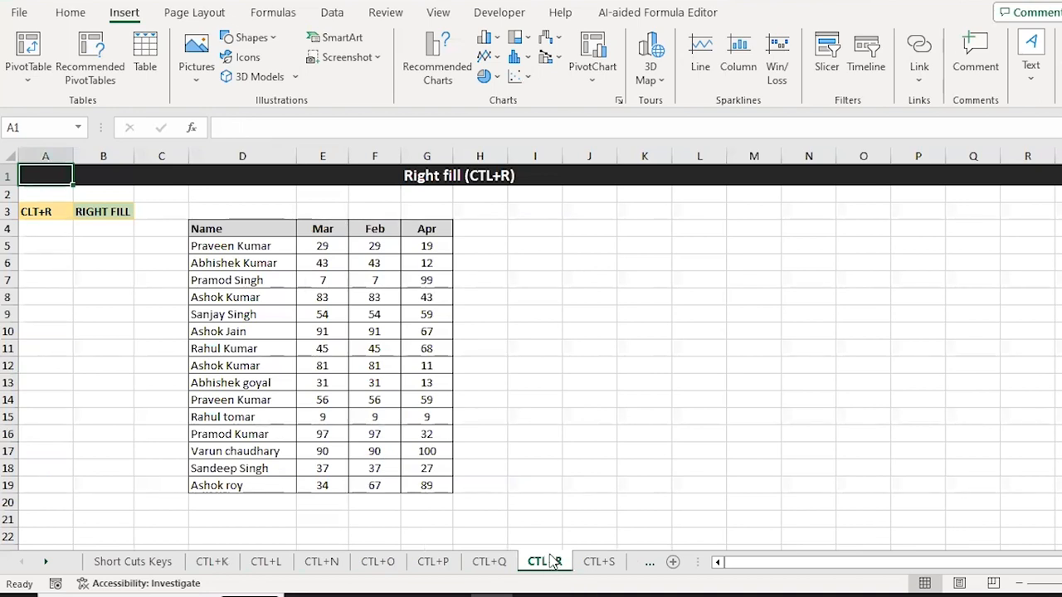
click(211, 563)
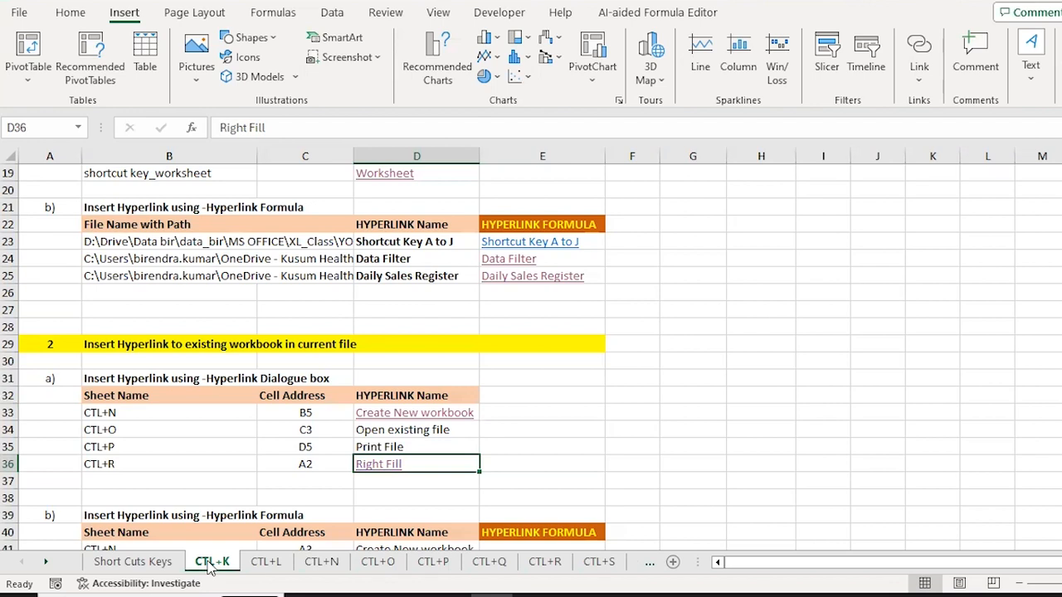
- Look over the formula table of section 2 and the web address section further down the CTL+K sheet
key(Up)
key(Up)
key(Down)
key(Up)
key(Down)
key(Down)
key(Down)
key(Down)
key(Down)
key(Down)
key(Down)
key(Down)
key(Down)
key(Down)
key(Down)
key(Down)
key(Down)
key(Down)
key(Down)
key(Down)
key(Down)
key(Down)
key(Down)
- Enter the formula =HYPERLINK("#"&"'"&B41&"'"&"!"&C41,D41) in cell E41
key(ctrl+Up)
key(ctrl+Up)
key(ctrl+Up)
key(Down)
key(Right)
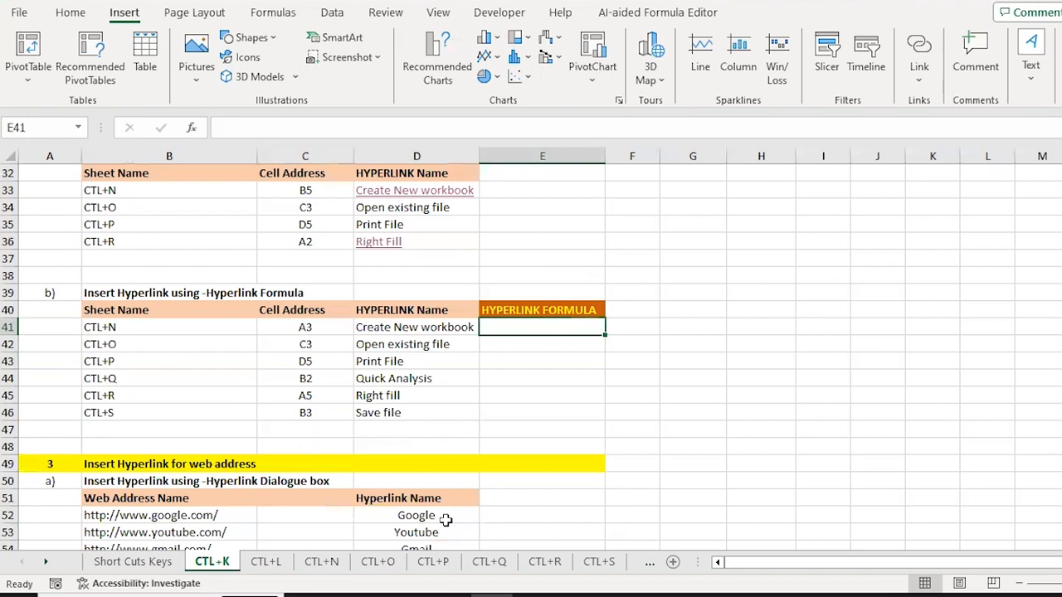
text(=HYPER)
key(Tab)
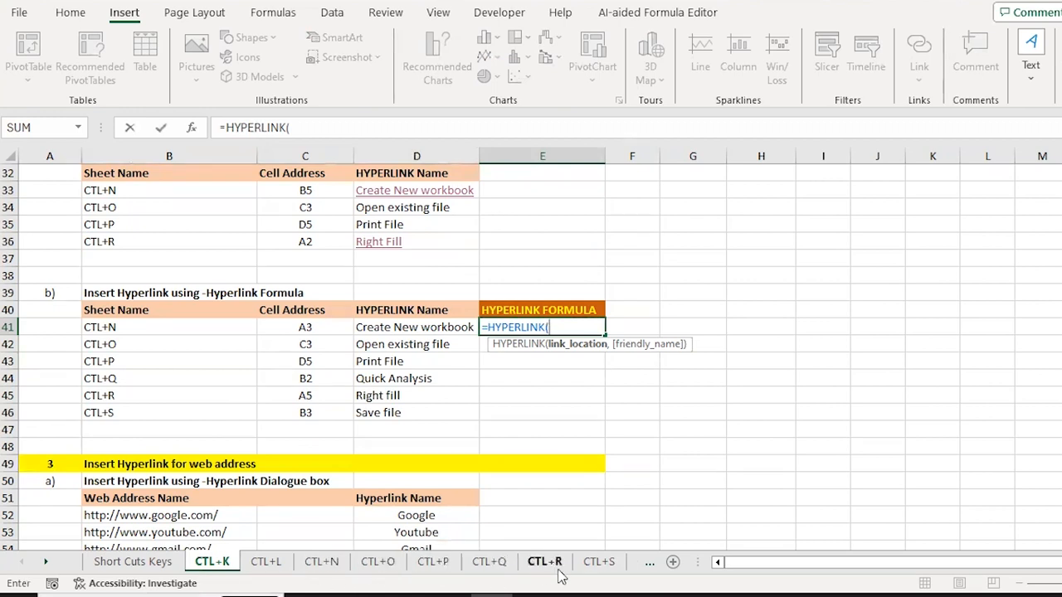
text("#")
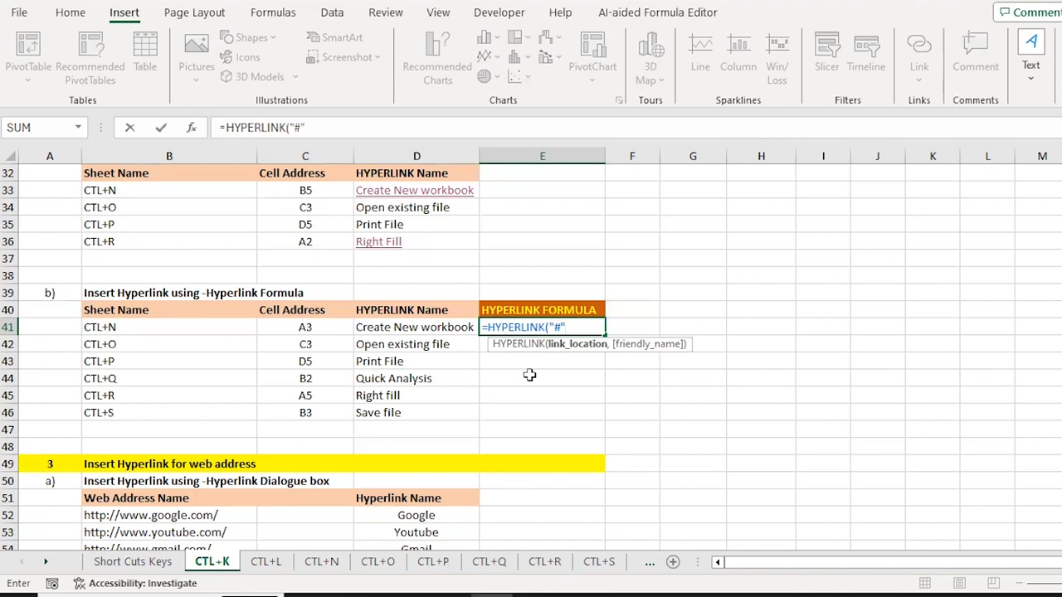
text(&)
text(""&)
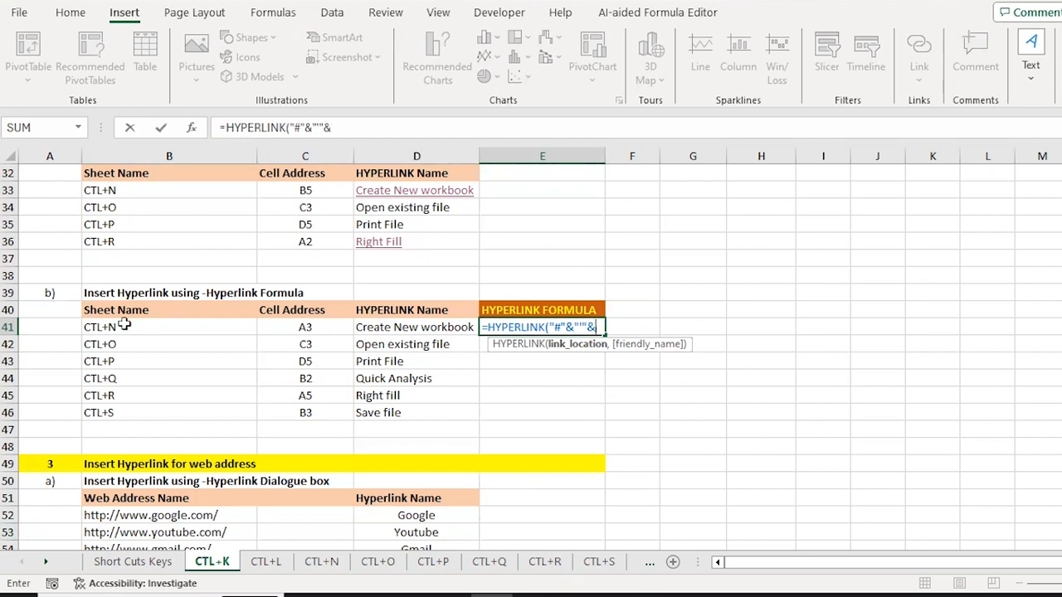
click(99, 327)
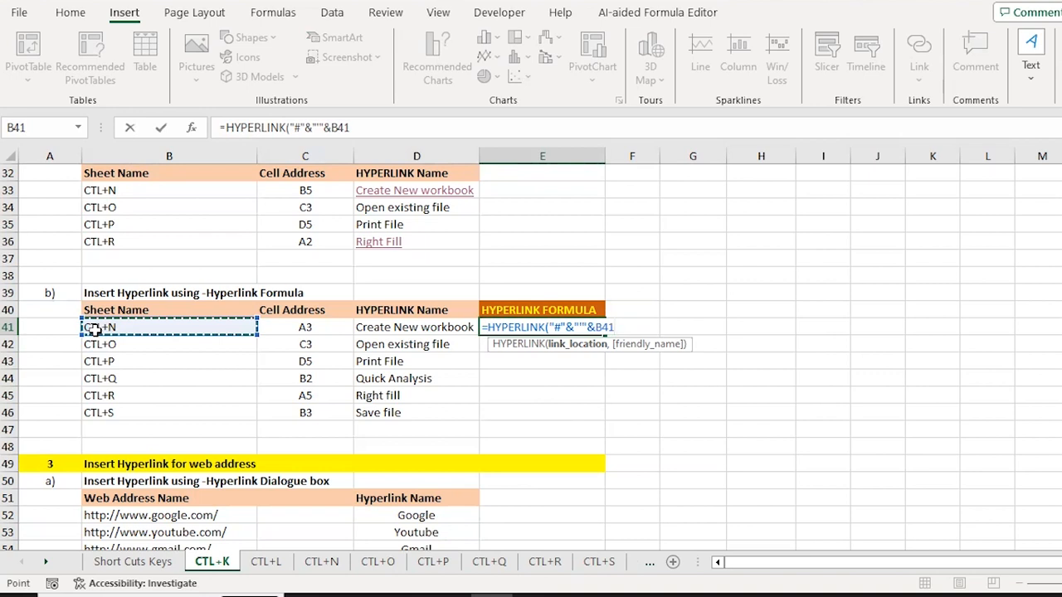
text(&)
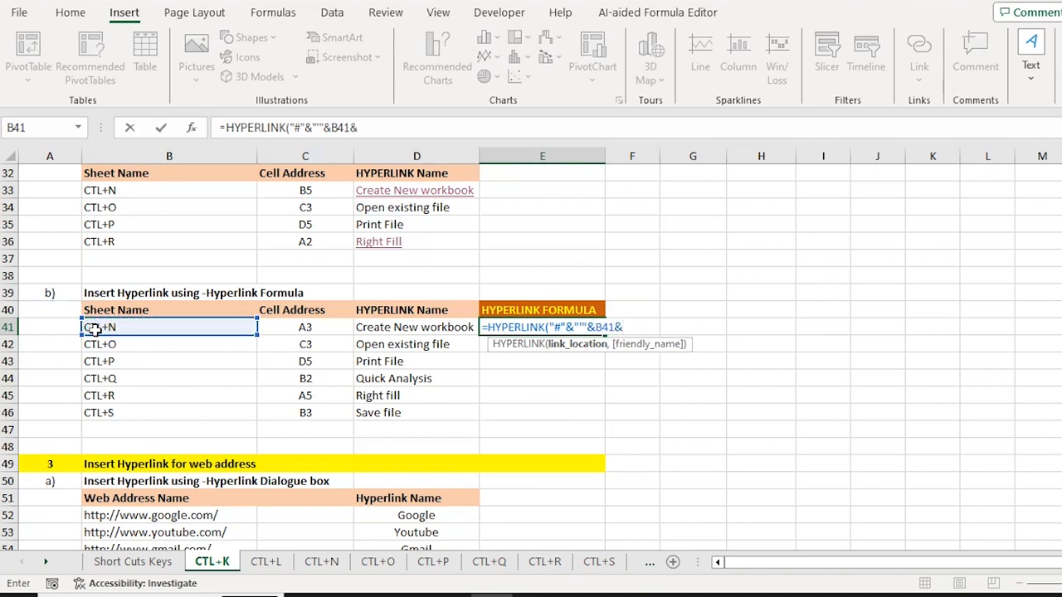
text("'")
text(&)
text(")
text(!)
text(")
text(&)
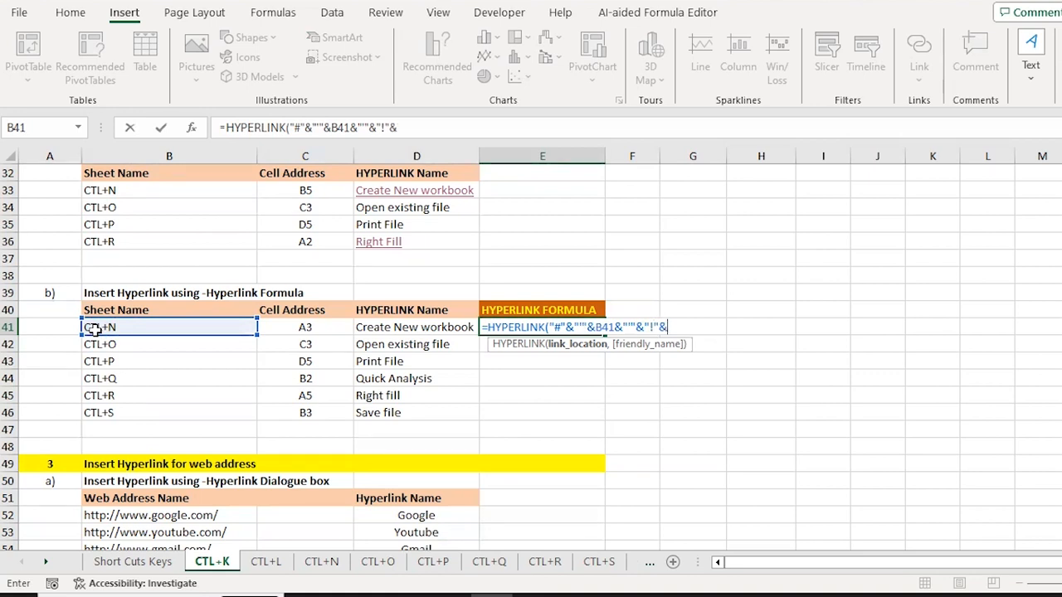
click(290, 330)
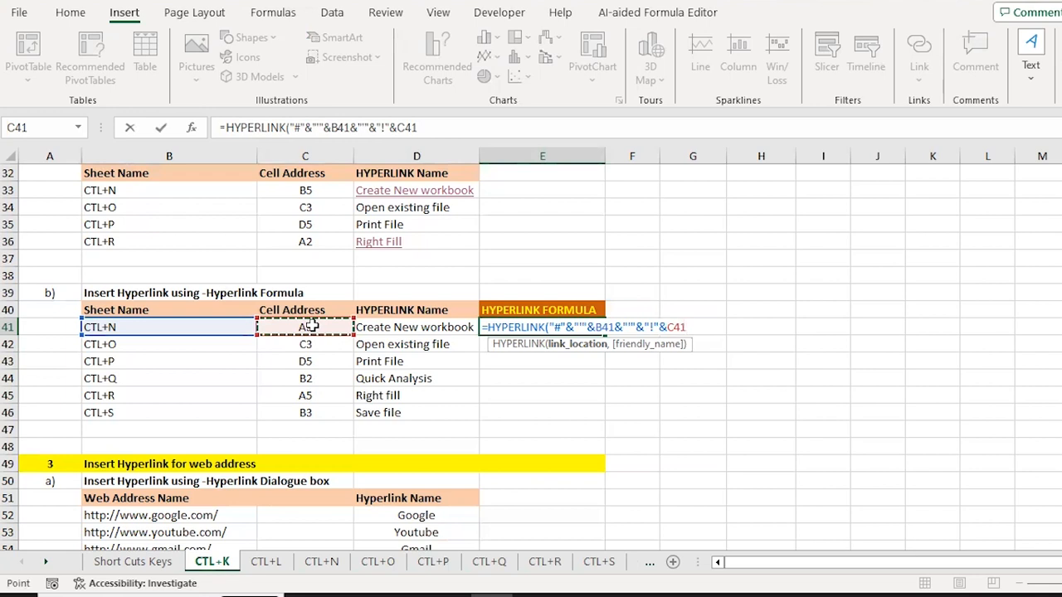
text(,)
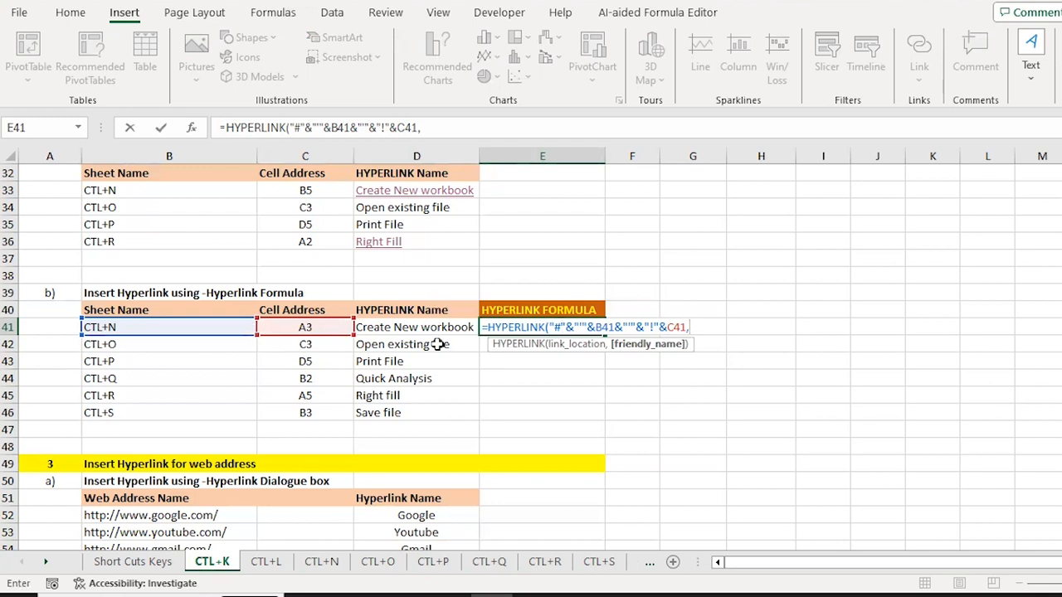
click(393, 329)
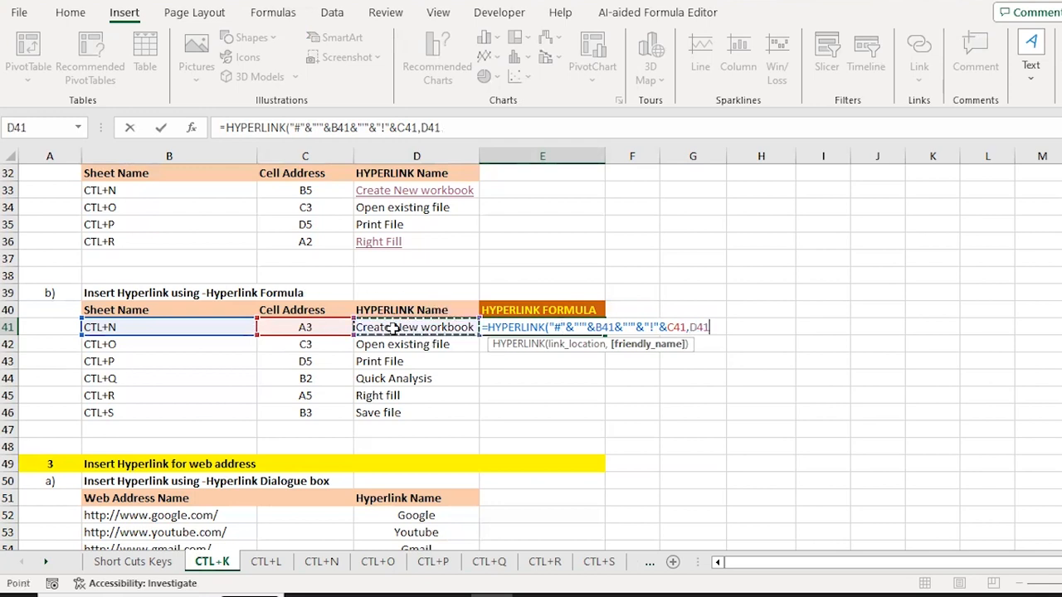
text())
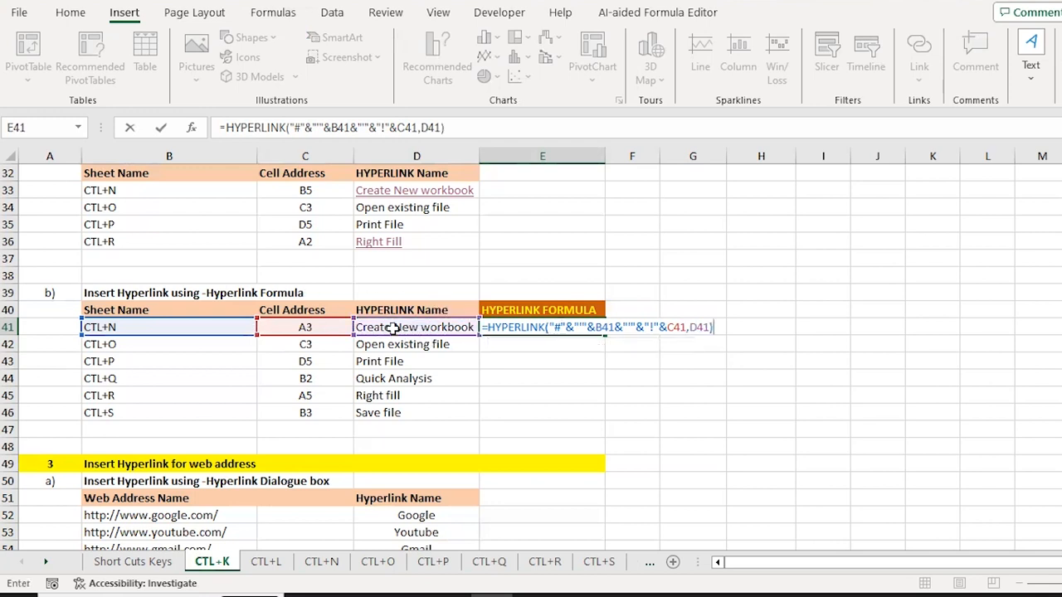
key(ctrl+Return)
- Copy the HYPERLINK formula from cell E41 into cells E42 to E46
key(ctrl+c)
key(Down)
key(shift+Down)
key(shift+Down)
key(shift+Down)
key(shift+Down)
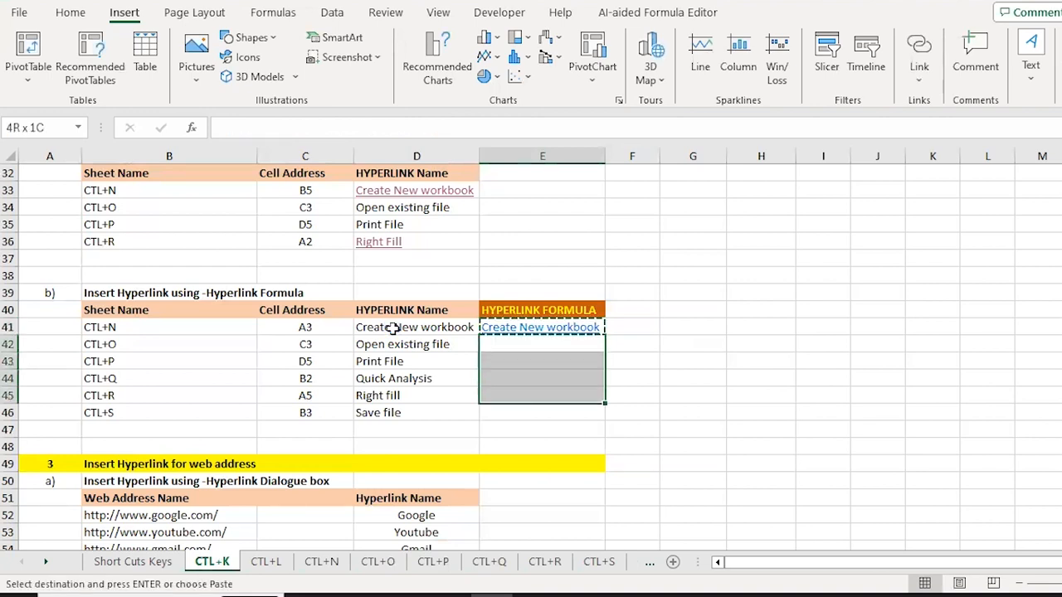
key(Return)
key(Down)
key(Down)
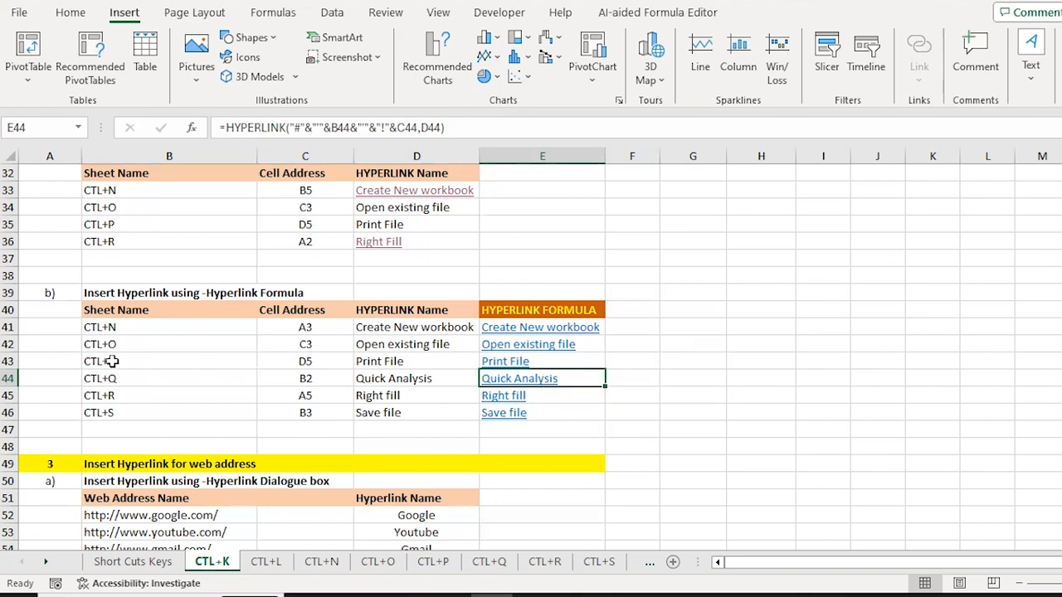
- Test the Print File and Right fill formula links in column E, returning to the CTL+K sheet after each
click(502, 367)
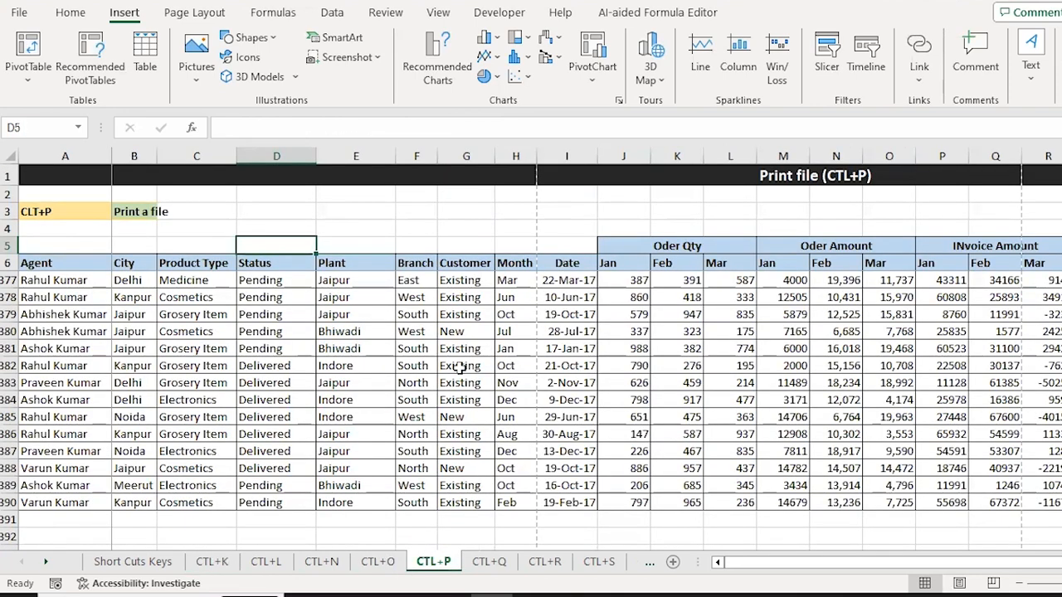
click(204, 562)
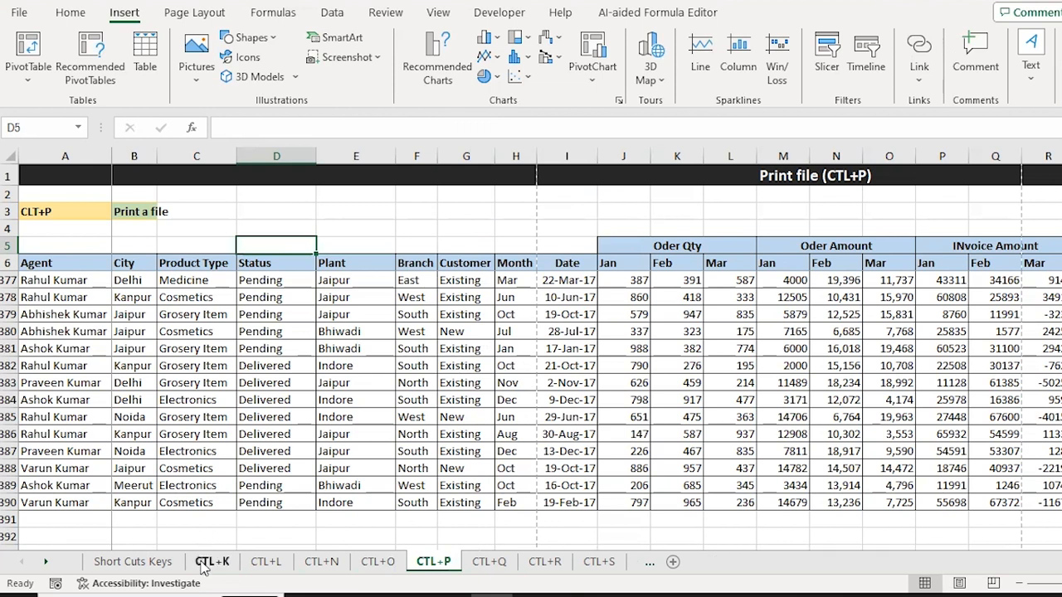
click(504, 396)
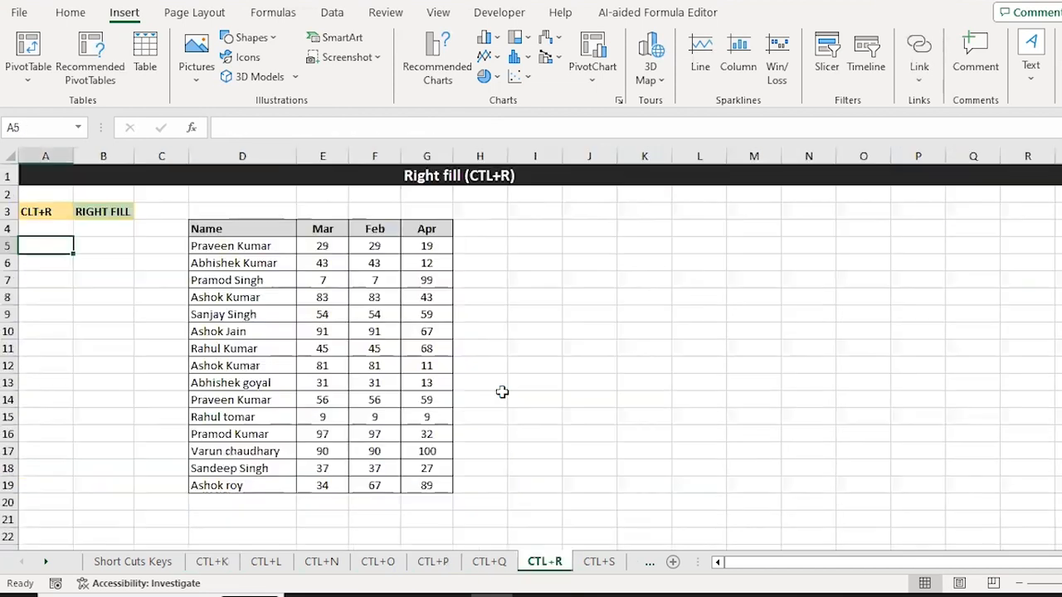
click(208, 565)
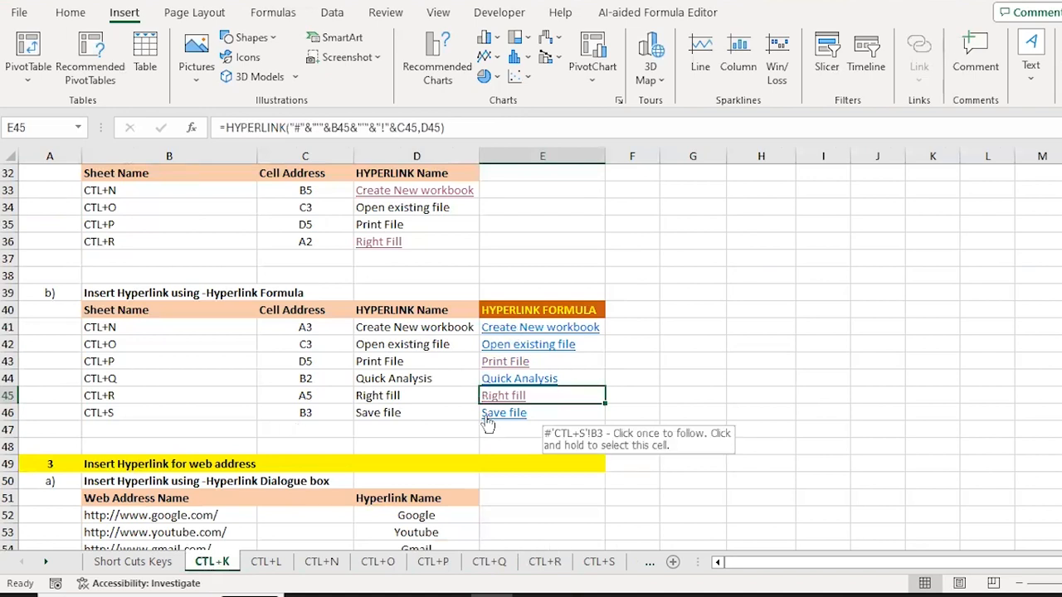
- Review section 3 on hyperlinks for web addresses, down to cell E58 of its formula table
key(Down)
key(Down)
key(Down)
key(Down)
key(Down)
key(Down)
key(Down)
key(Down)
key(Down)
key(Down)
key(Down)
key(Down)
key(Down)
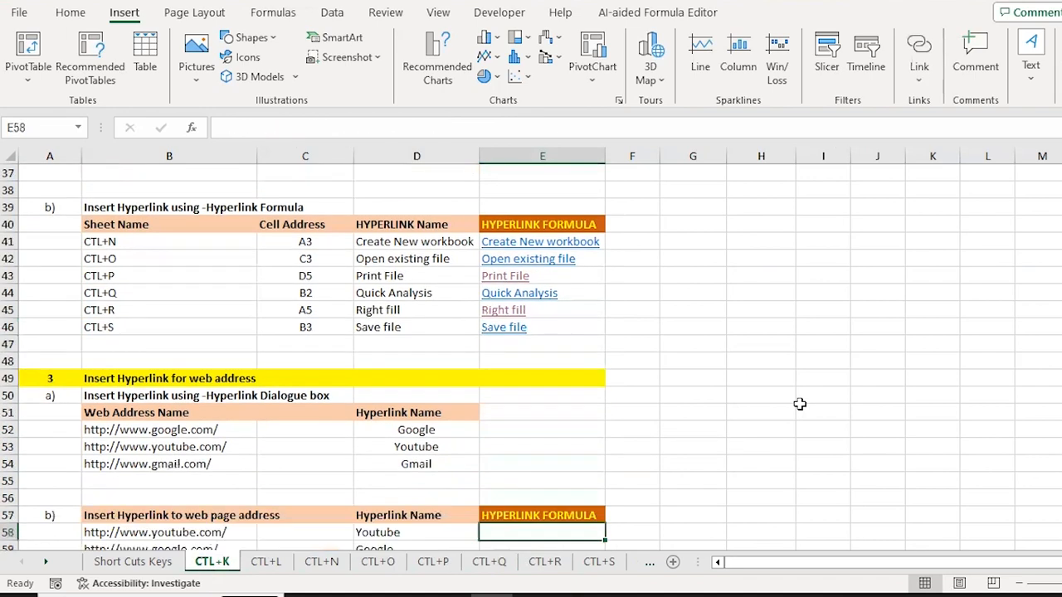
- Go back up to the sheet-link table and examine the HYPERLINK formula in cell E41
key(Down)
key(Down)
key(Down)
key(Left)
key(Left)
key(ctrl+Up)
key(Right)
key(ctrl+Down)
key(ctrl+Down)
key(ctrl+Up)
key(ctrl+Up)
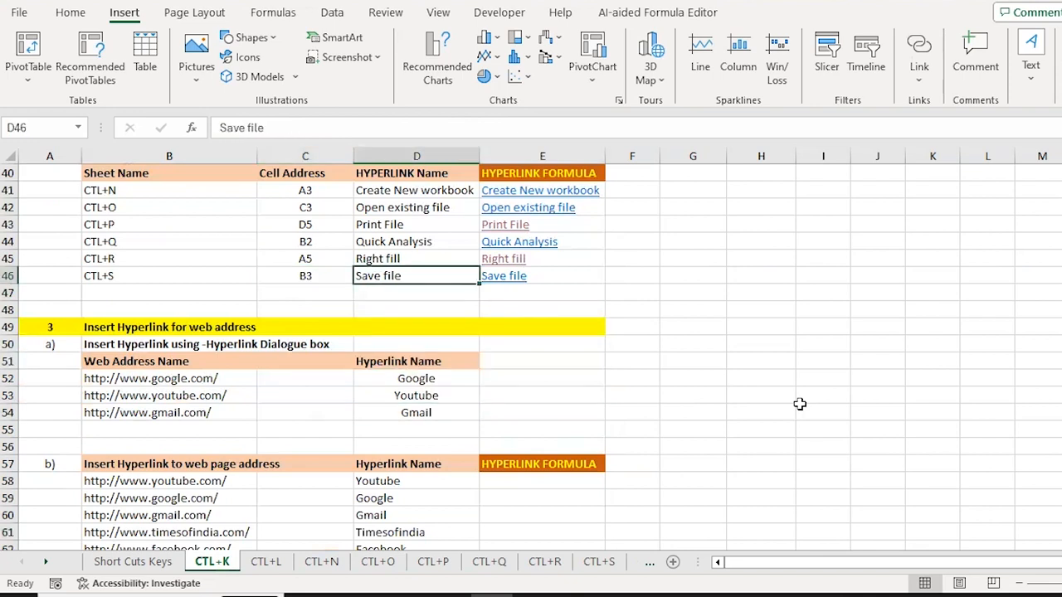
key(Up)
key(Up)
key(Up)
key(Up)
key(Up)
key(Up)
key(Up)
key(Down)
key(Down)
key(Right)
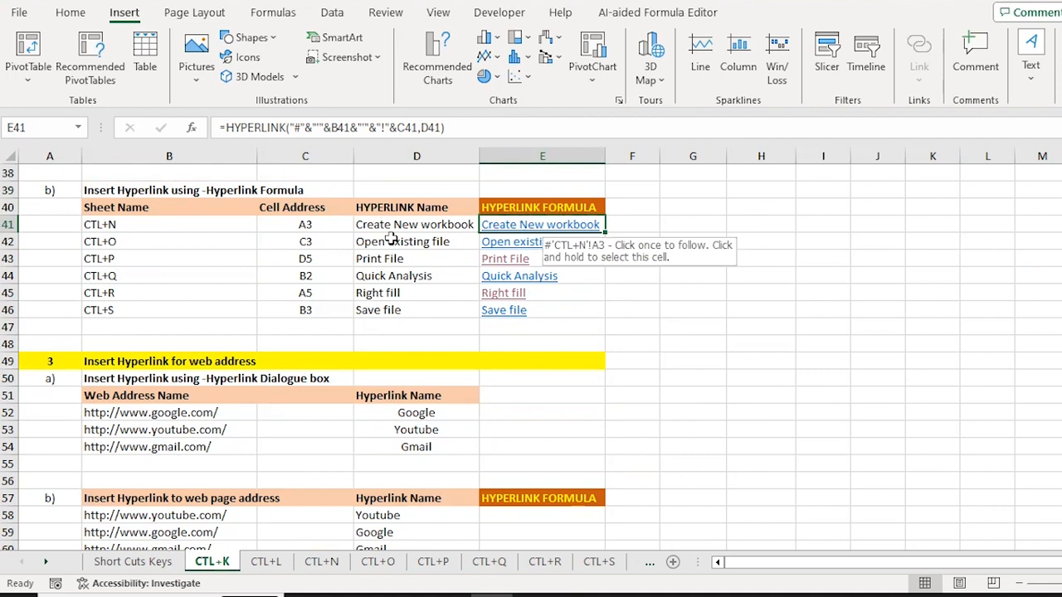
click(697, 226)
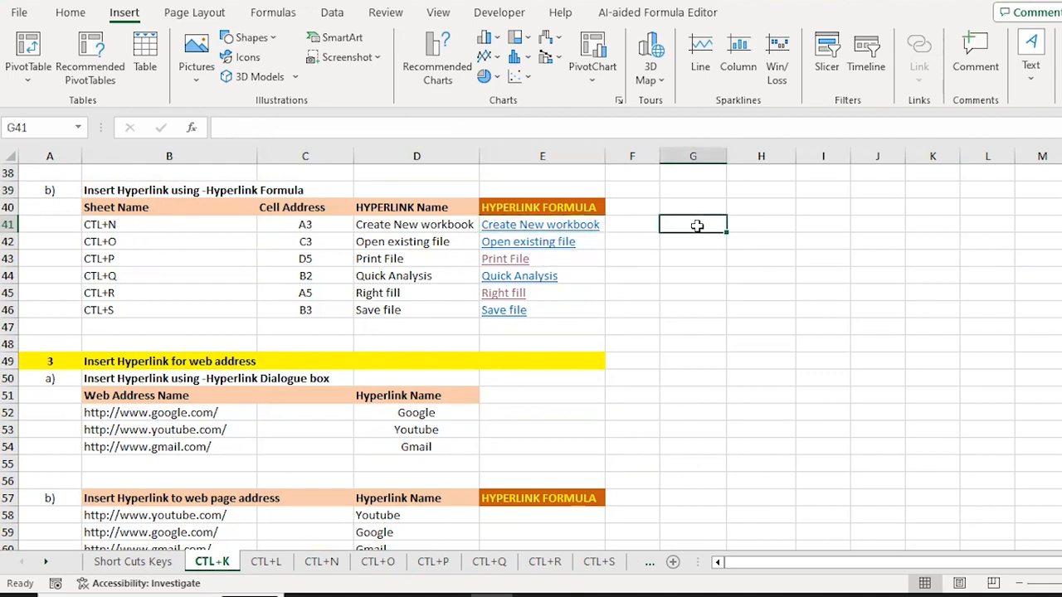
click(883, 240)
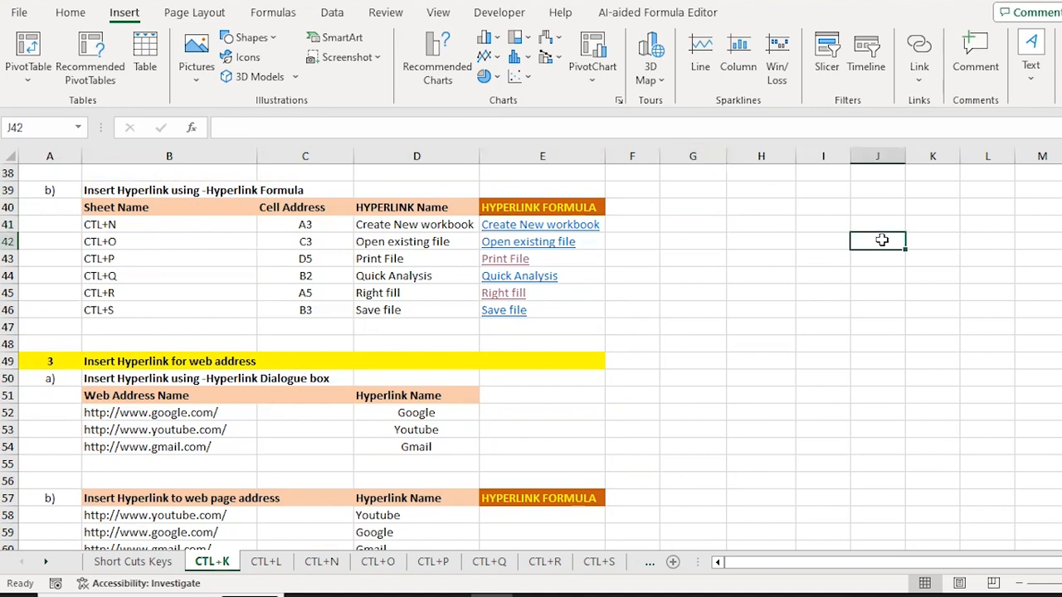
text(a)
key(Escape)
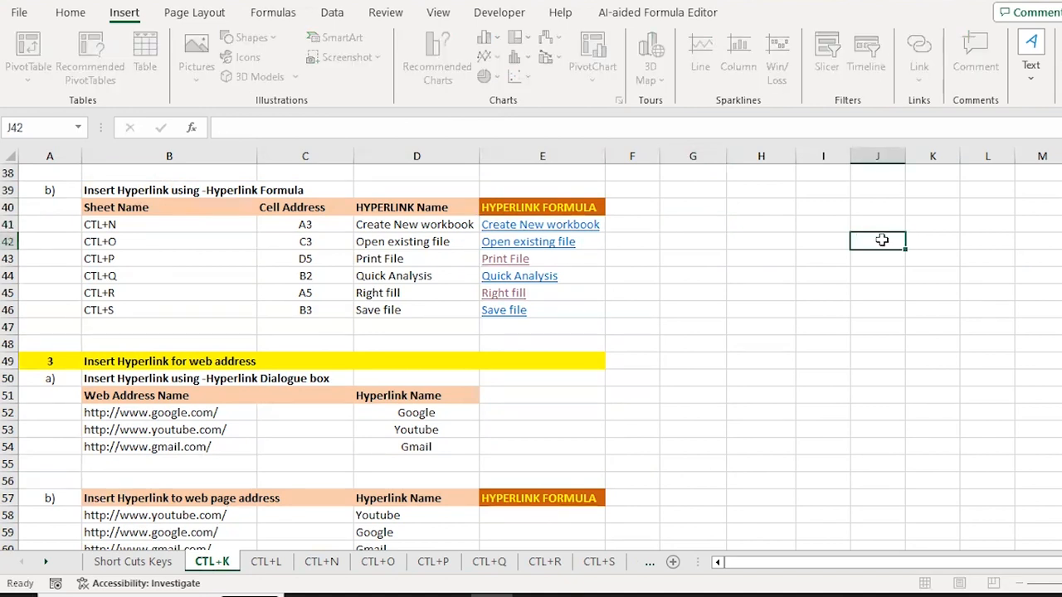
- Enter sales in cell G41 and d5 in cell H41 as a sample sheet name and cell address
key(Left)
key(Left)
key(Left)
key(Up)
text(sales)
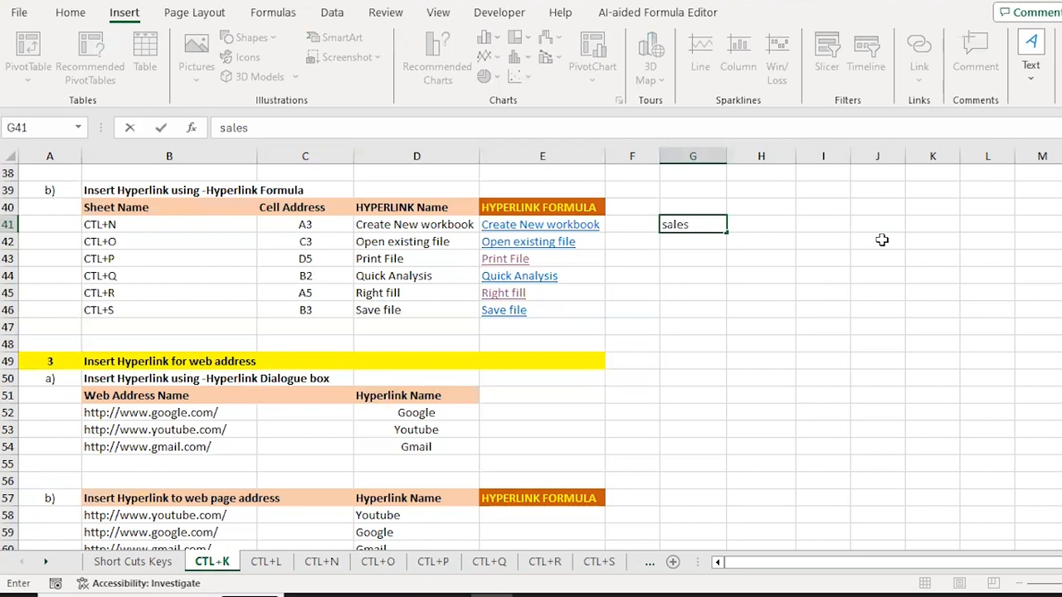
key(Return)
key(Up)
key(Right)
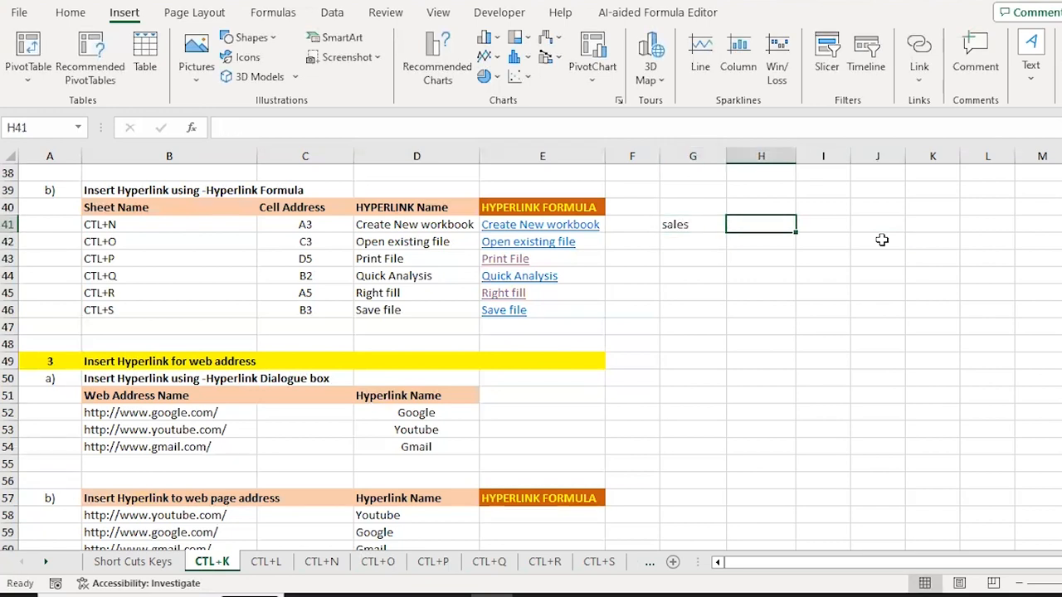
text(d)
key(Right)
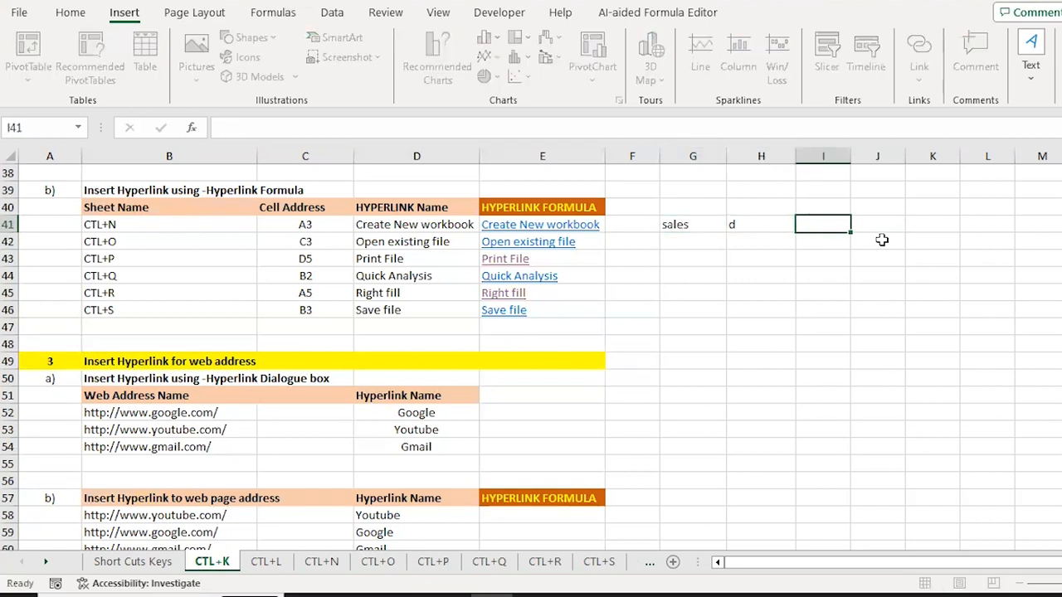
key(Left)
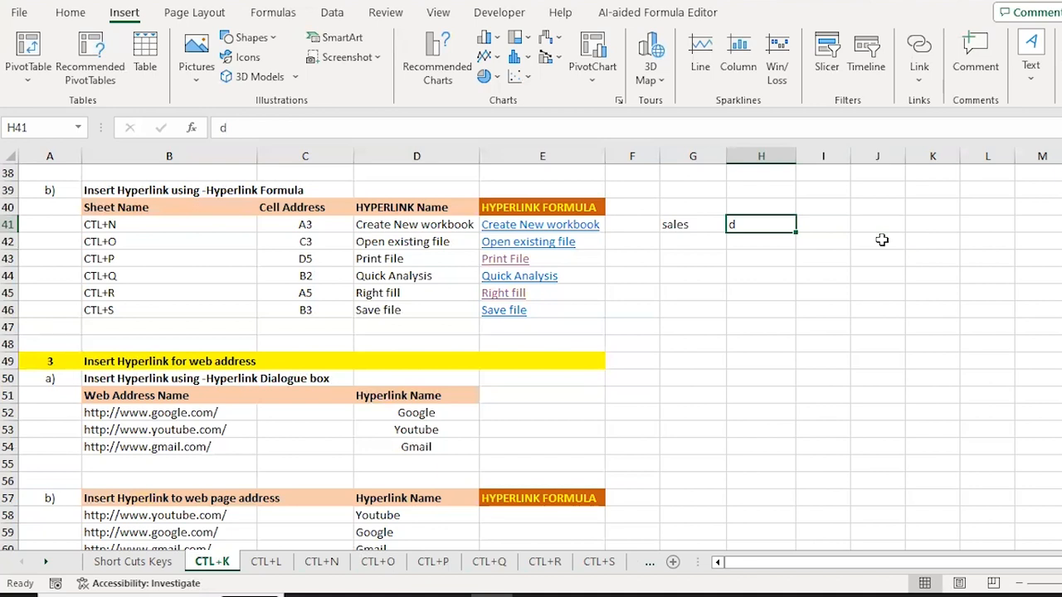
text(d5)
key(Right)
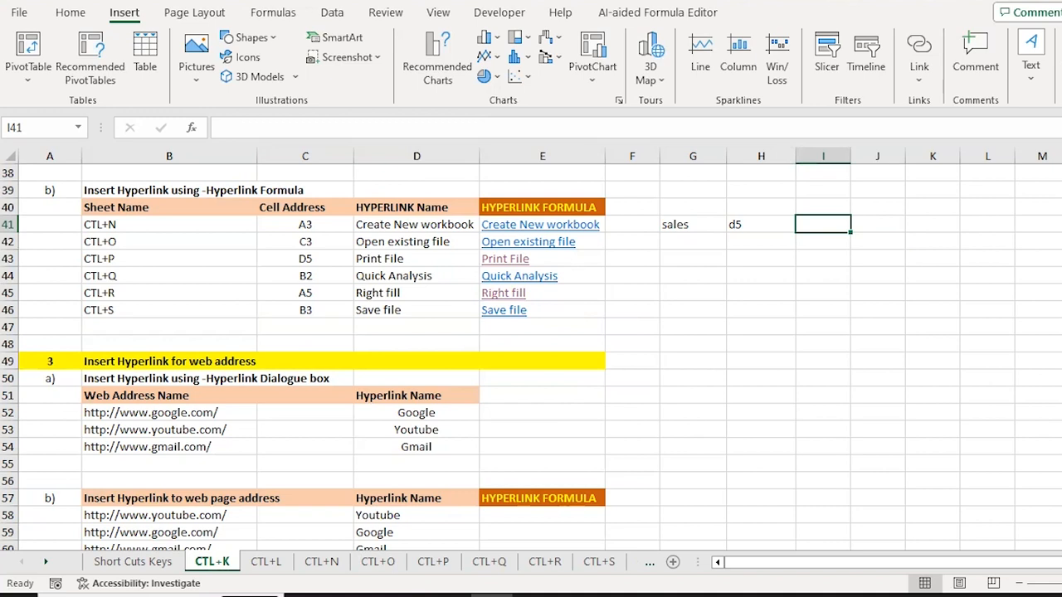
- Enter 'Sales'!D5 in cell I41 as the sample sheet reference, and return to the formula in cell E41
text(')
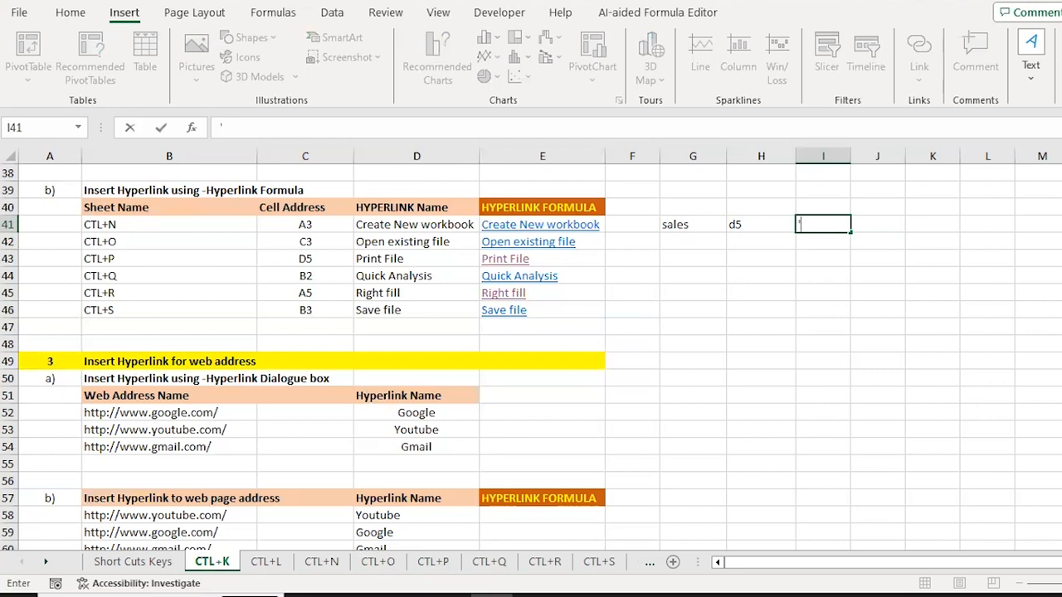
text(Sales'!D5)
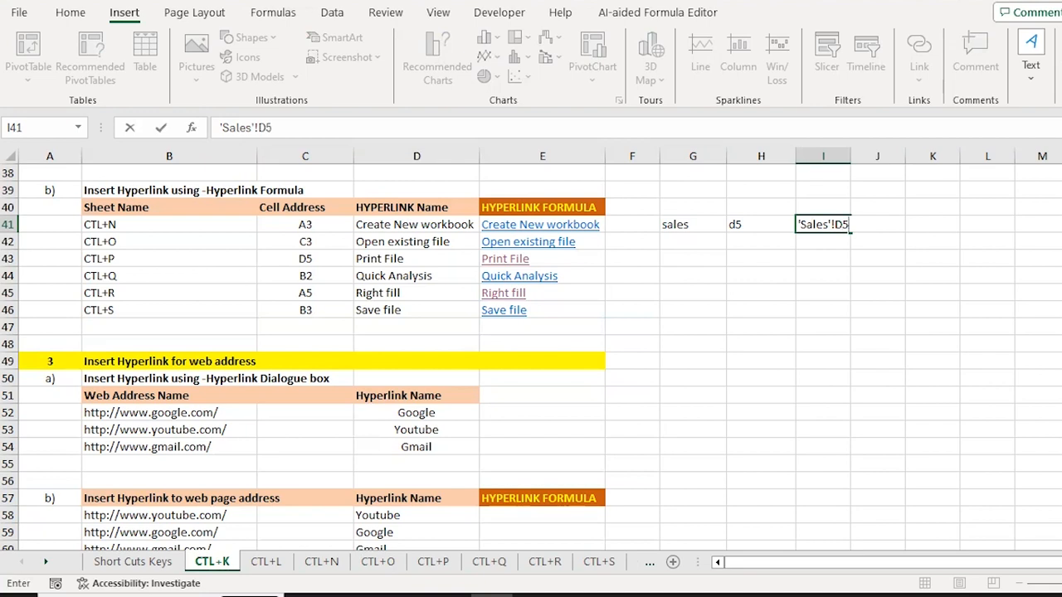
key(Return)
key(Up)
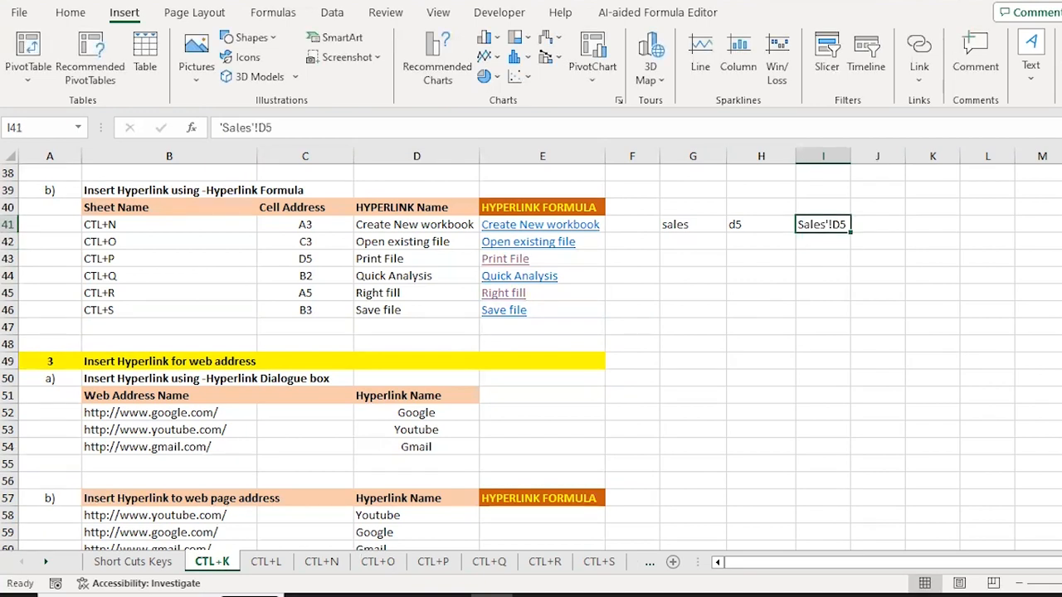
key(Left)
key(Left)
key(Left)
key(Left)
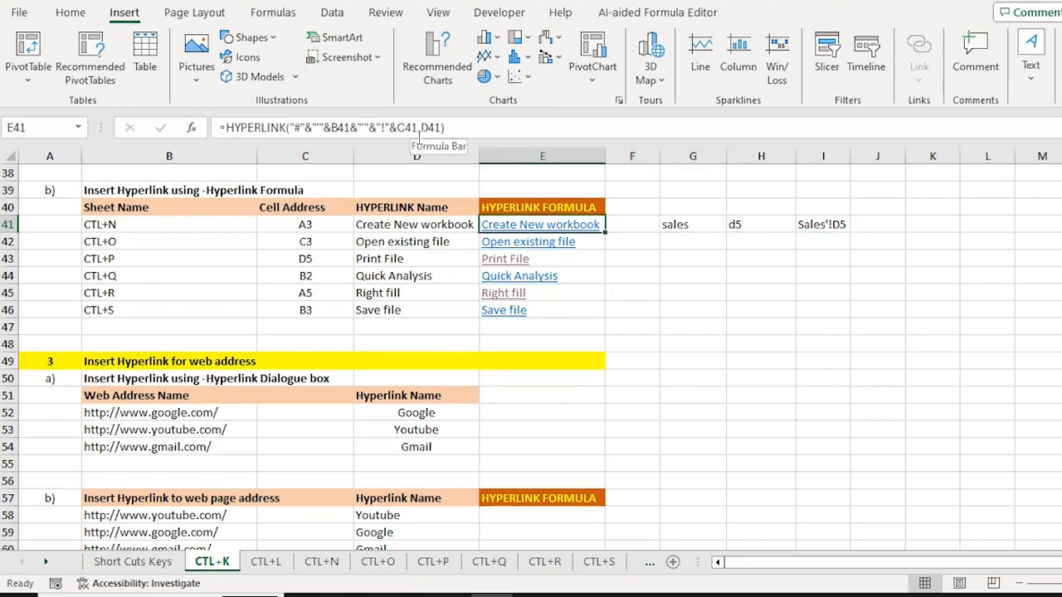
click(536, 408)
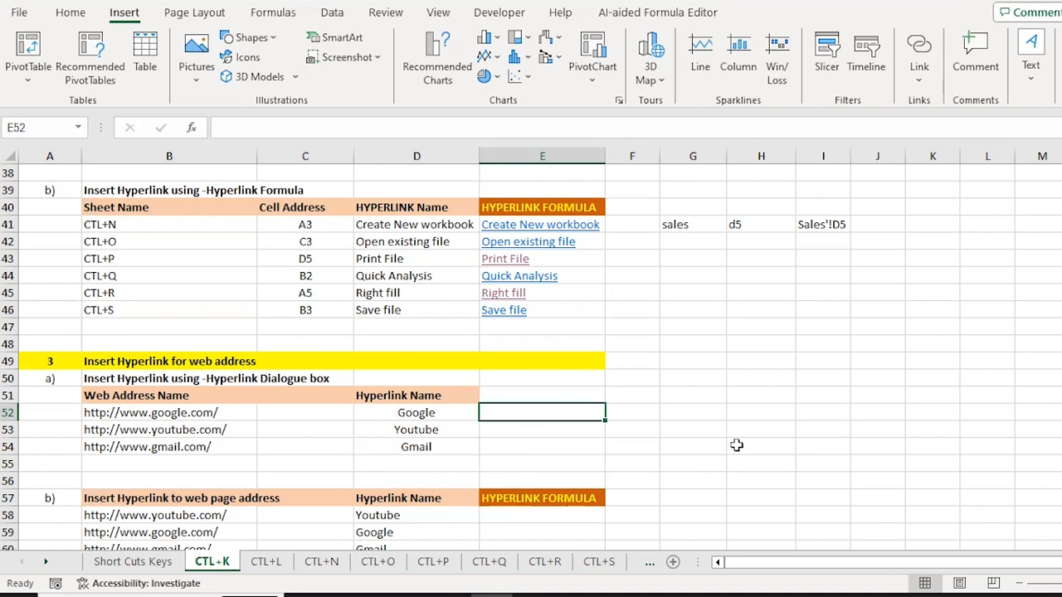
text(=)
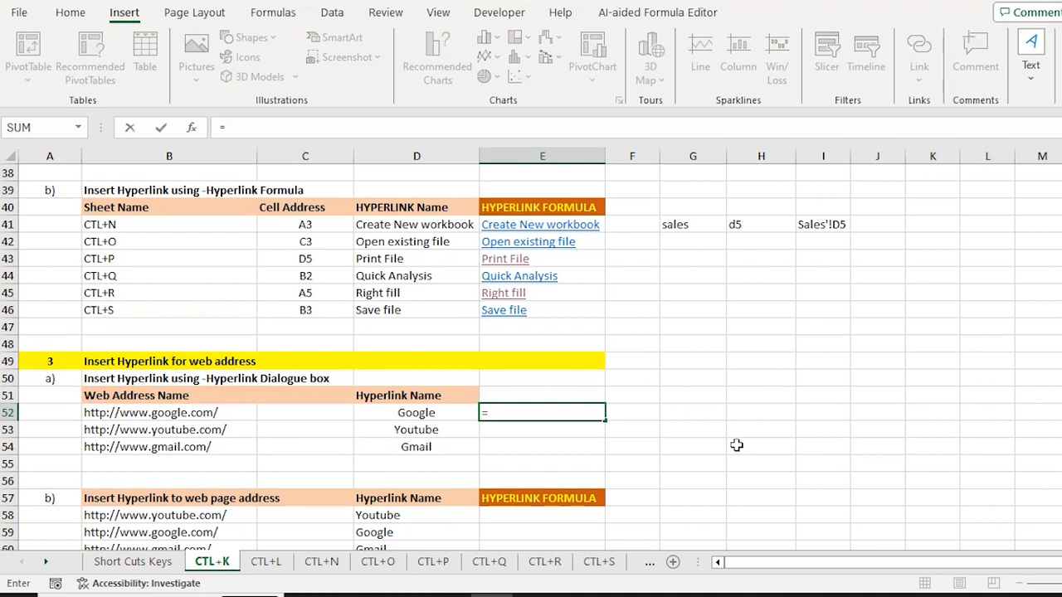
key(Escape)
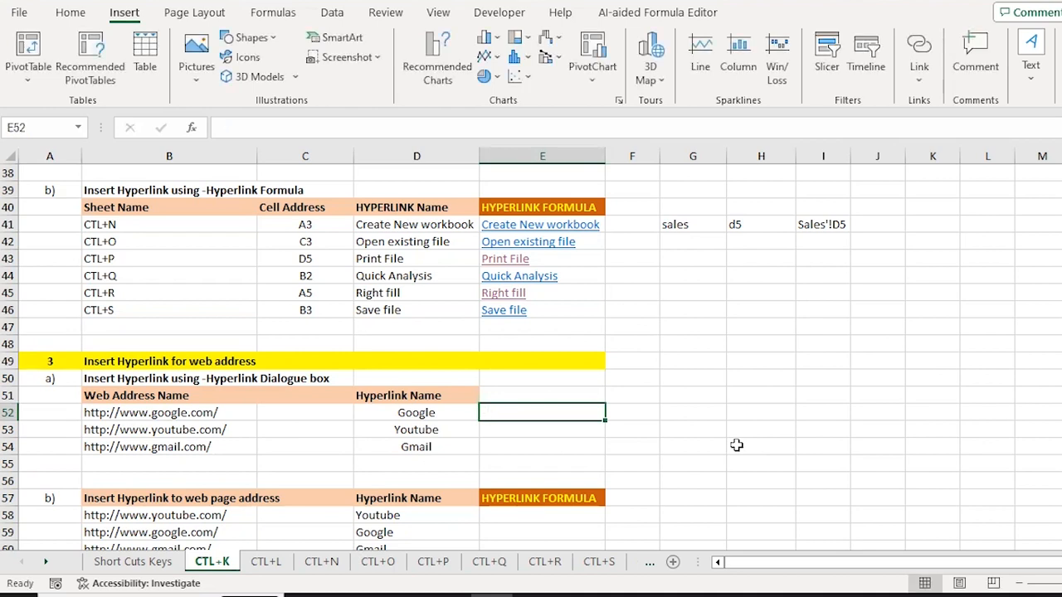
key(Left)
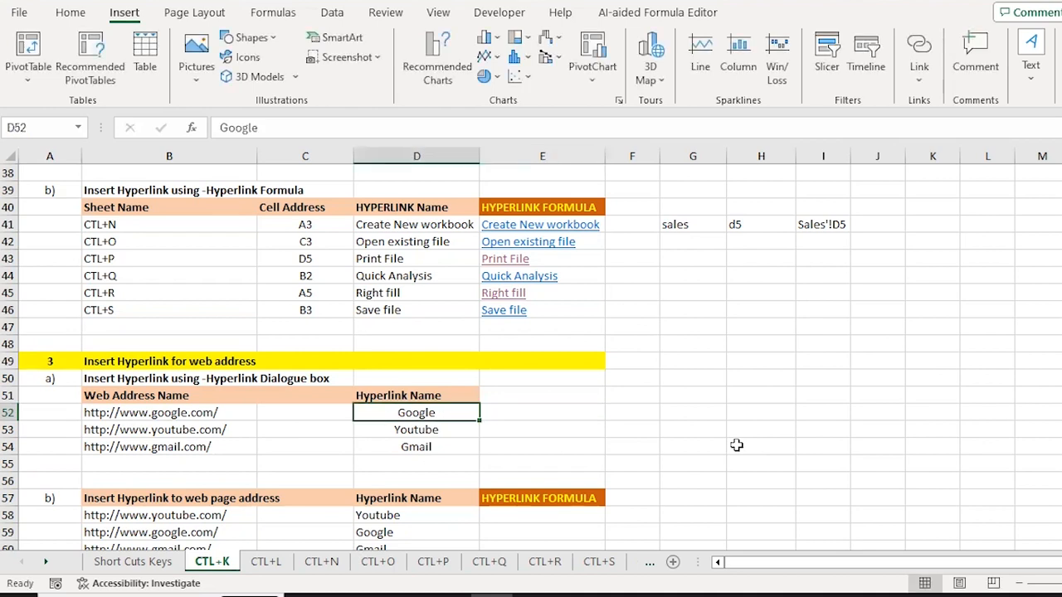
key(ctrl+k)
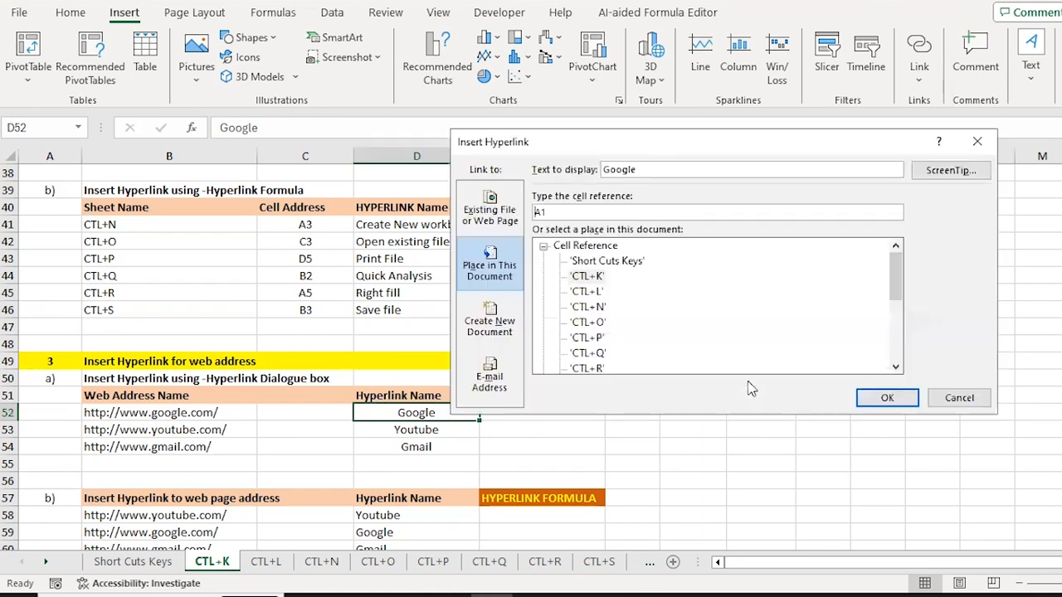
click(487, 218)
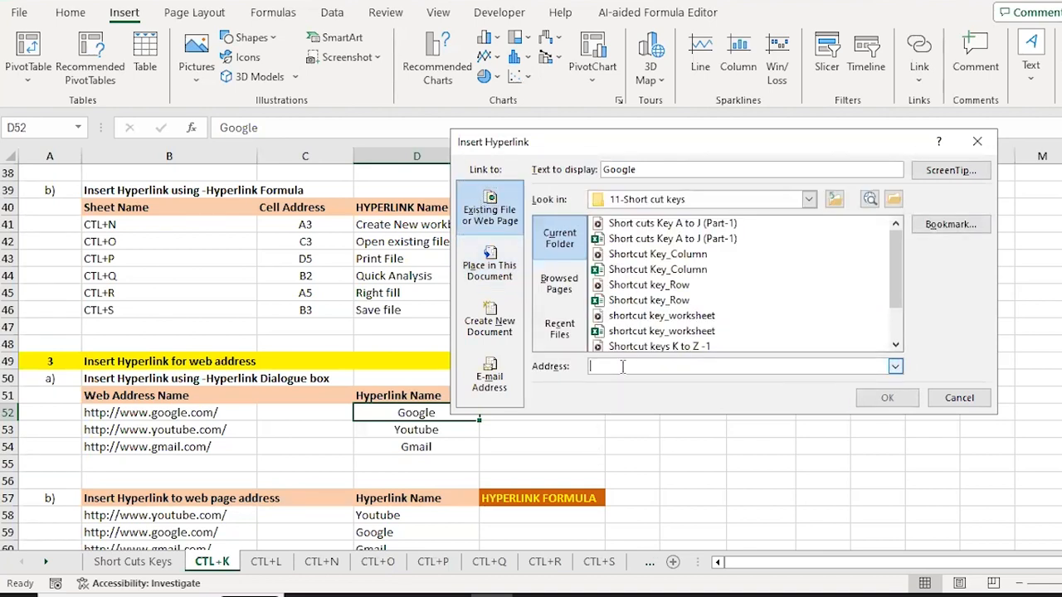
key(Escape)
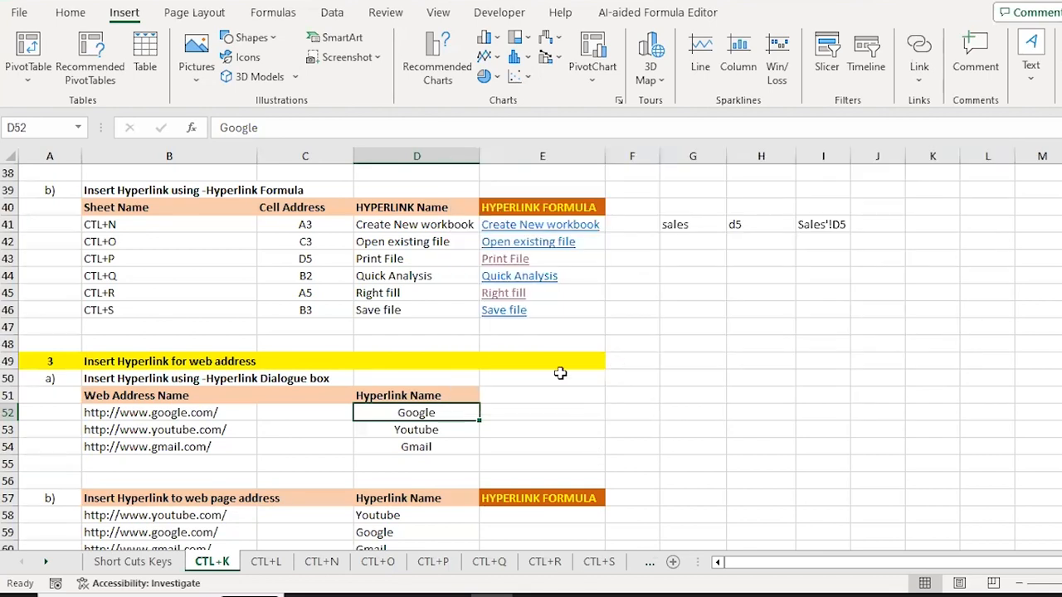
click(283, 415)
key(Left)
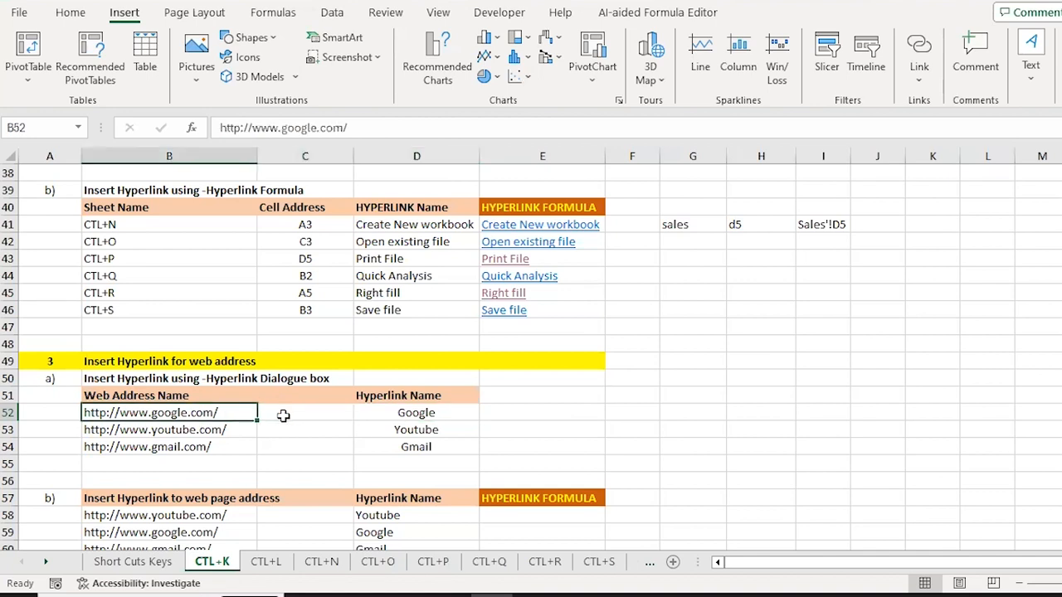
key(F2)
key(ctrl+shift+Left)
key(ctrl+shift+Left)
key(ctrl+shift+Left)
key(ctrl+shift+Left)
key(ctrl+c)
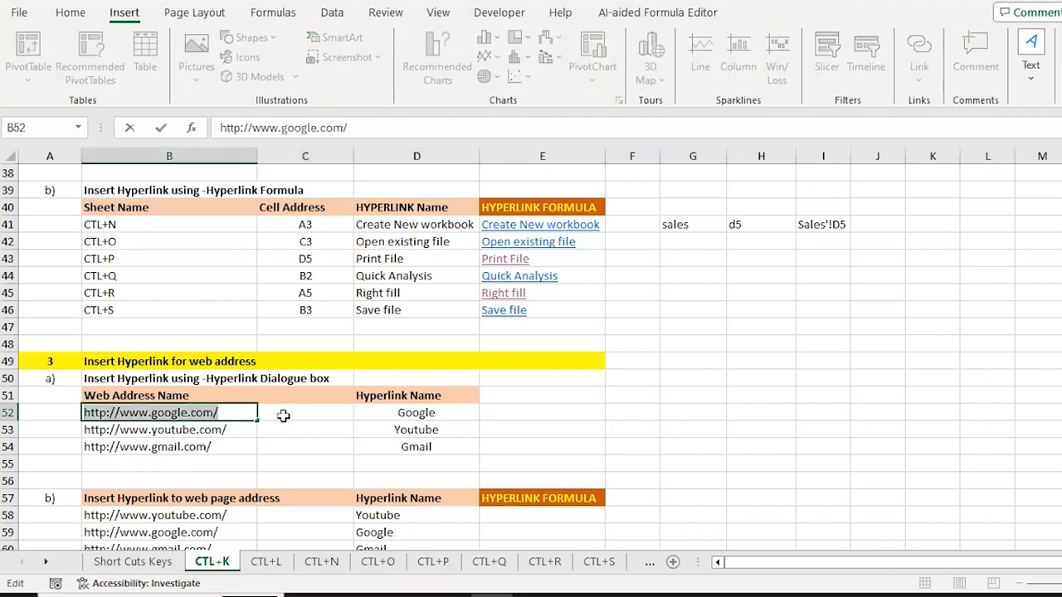
key(Escape)
key(Right)
key(Right)
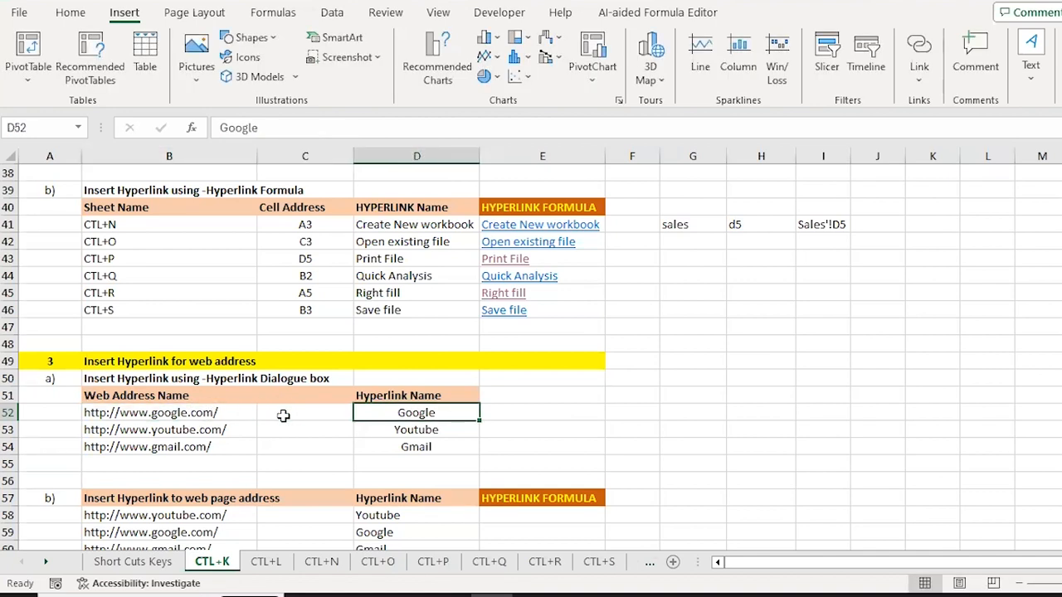
key(ctrl+k)
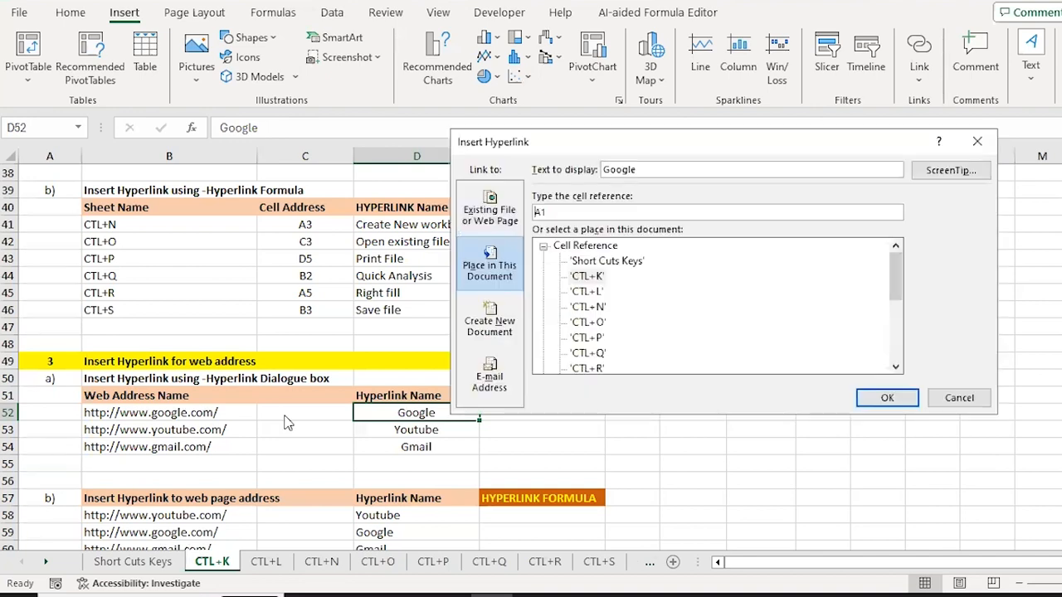
click(481, 214)
click(616, 366)
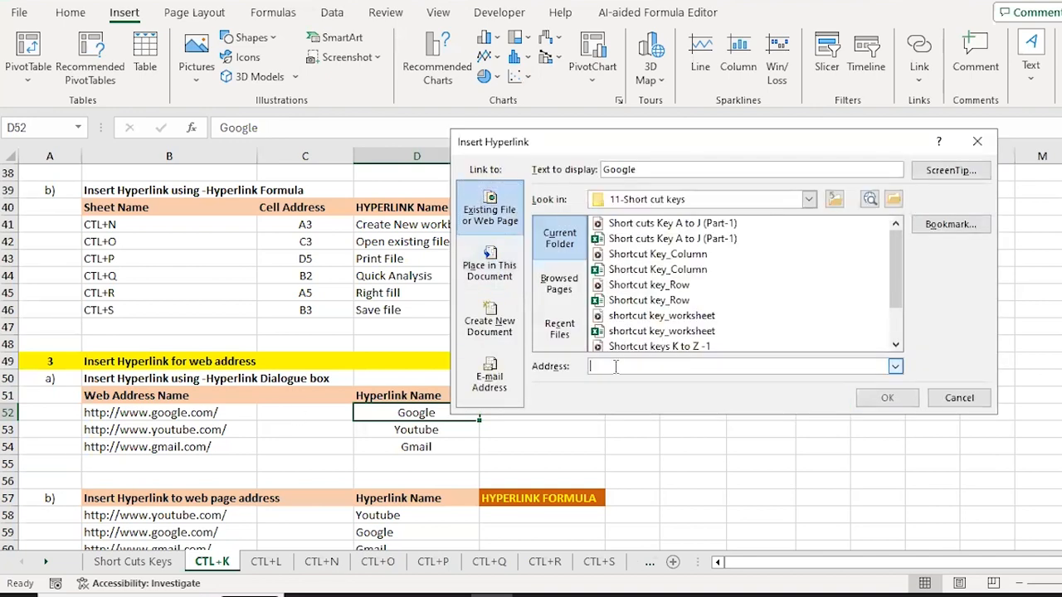
key(ctrl+v)
click(882, 398)
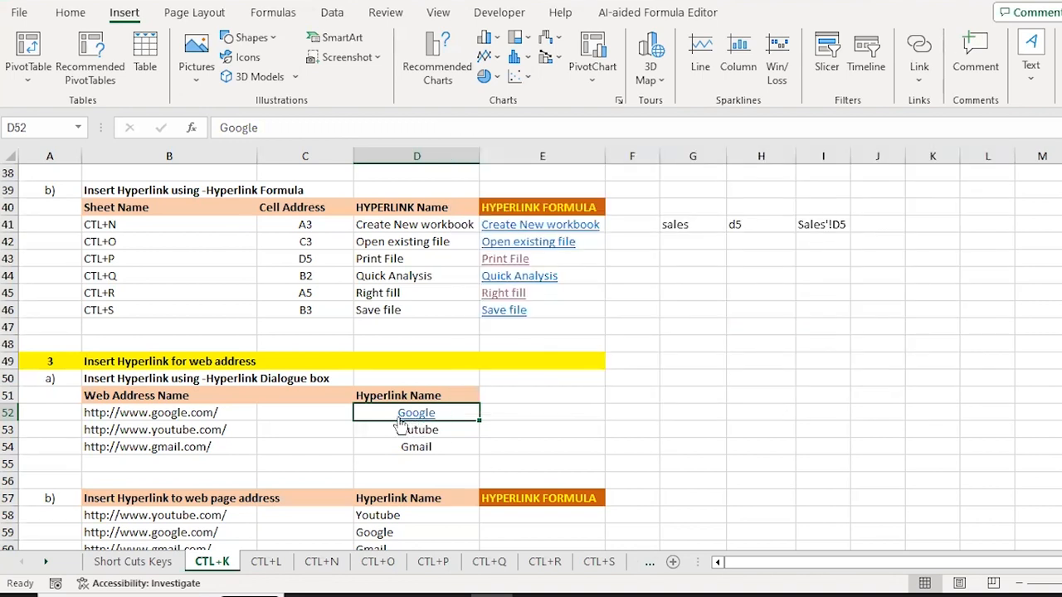
- Test the Google link in cell D52 in the browser, and return to the workbook
click(414, 418)
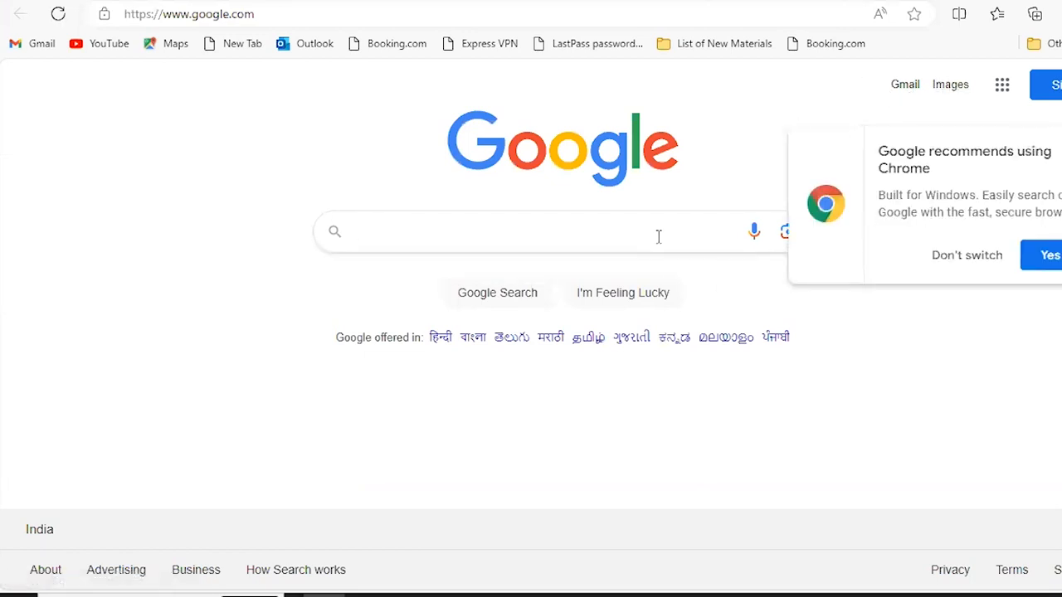
key(alt+Tab)
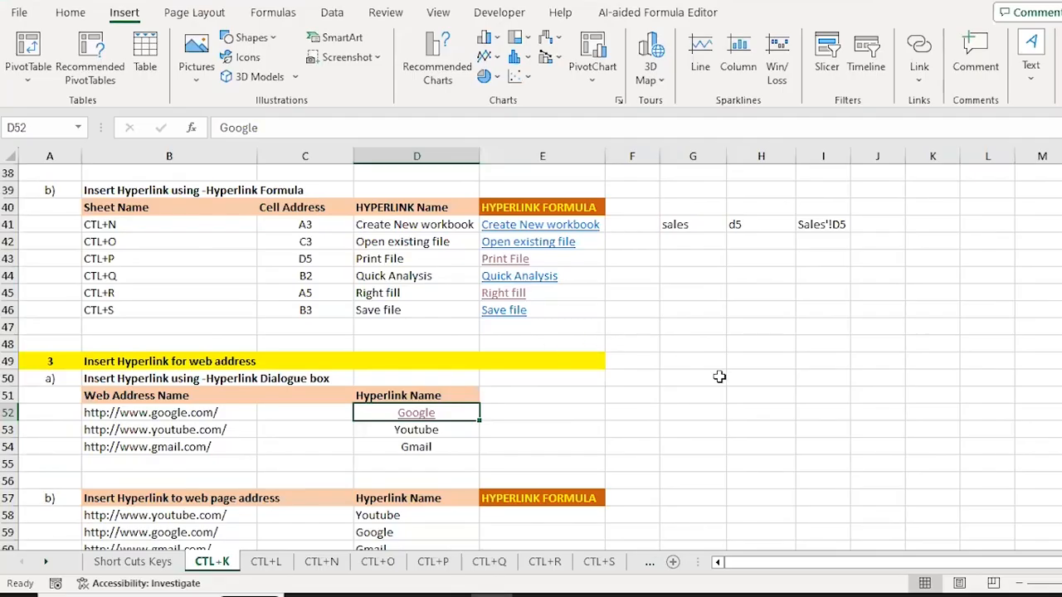
key(Down)
key(Down)
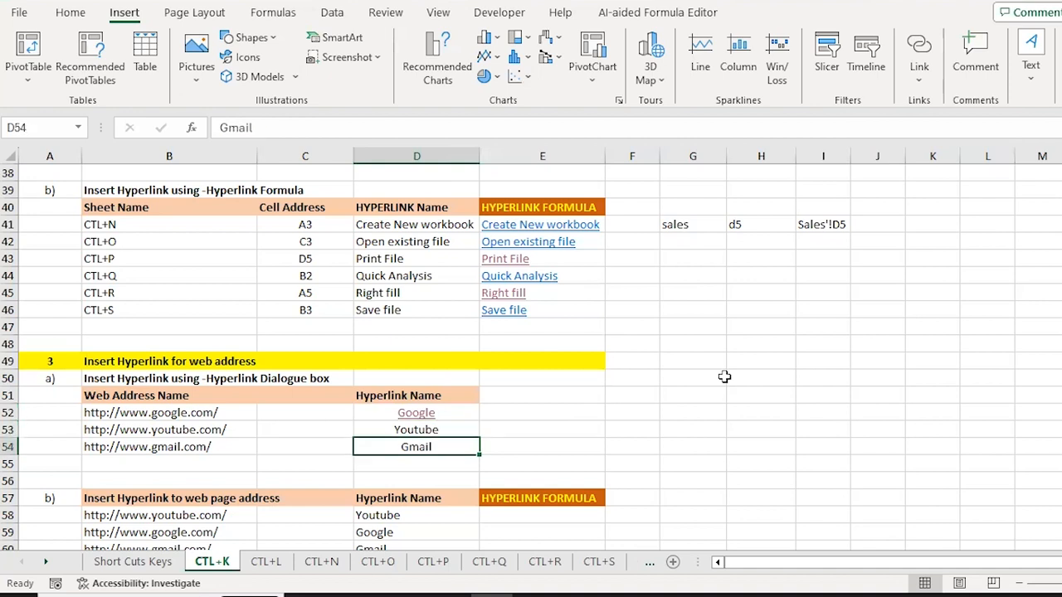
- Review the web page formula table and the e-mail address section below it, returning to cell E58
key(Left)
key(Left)
key(Down)
key(Down)
key(Down)
key(Down)
key(Down)
key(Down)
key(Down)
key(Down)
key(Down)
key(Down)
key(Down)
key(Down)
key(Down)
key(Down)
key(Up)
key(Up)
key(Up)
key(Up)
key(Up)
key(Up)
key(Up)
key(Up)
key(Up)
key(Up)
key(Down)
key(Right)
key(Right)
key(Right)
key(Up)
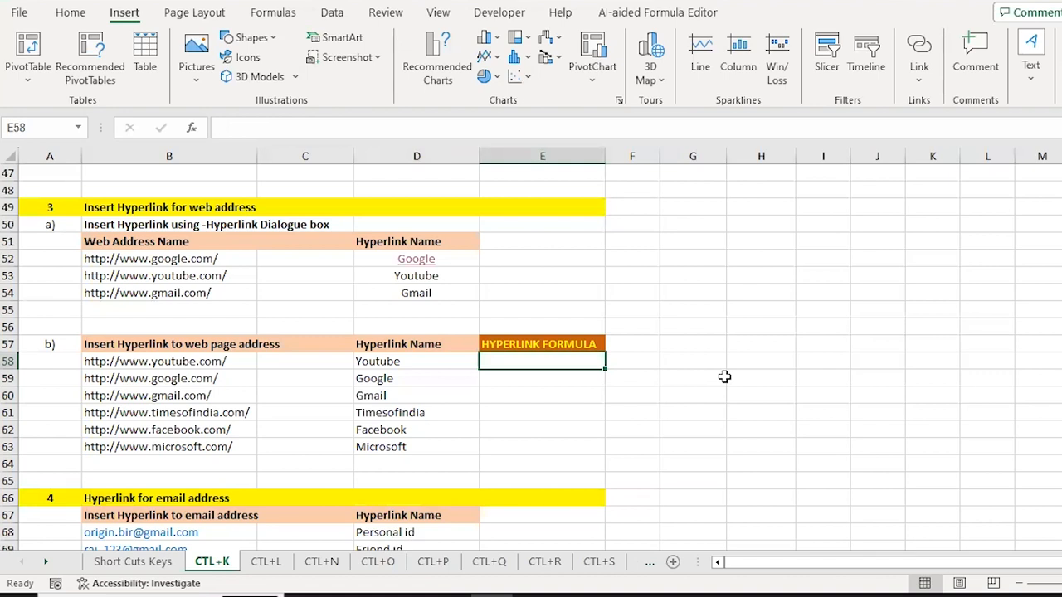
- Enter the formula =HYPERLINK(B58,D58) in cell E58 to link the Youtube web address under its hyperlink name
text(=)
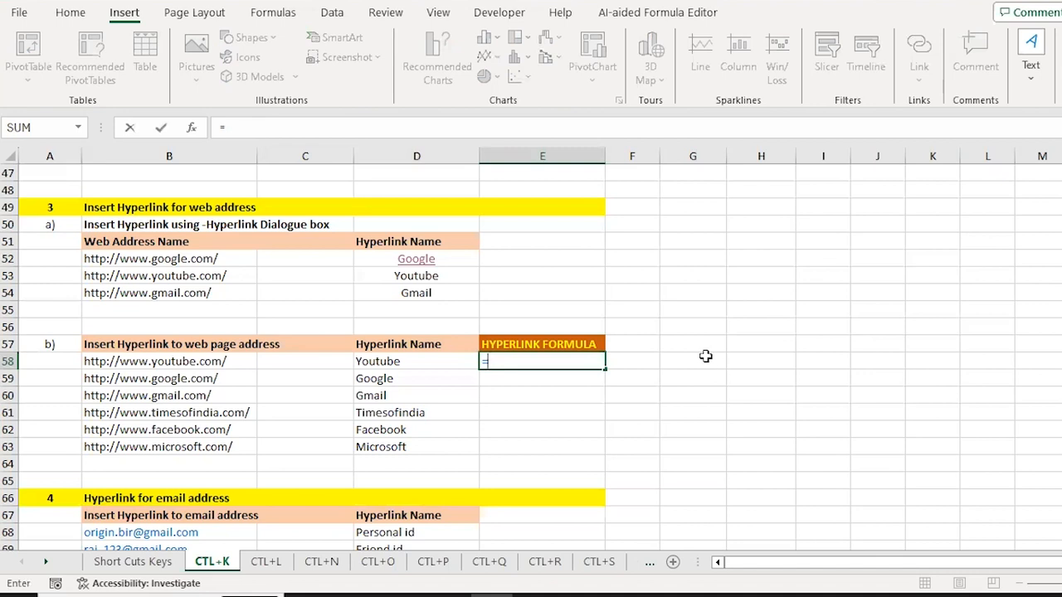
text(hyp)
key(Tab)
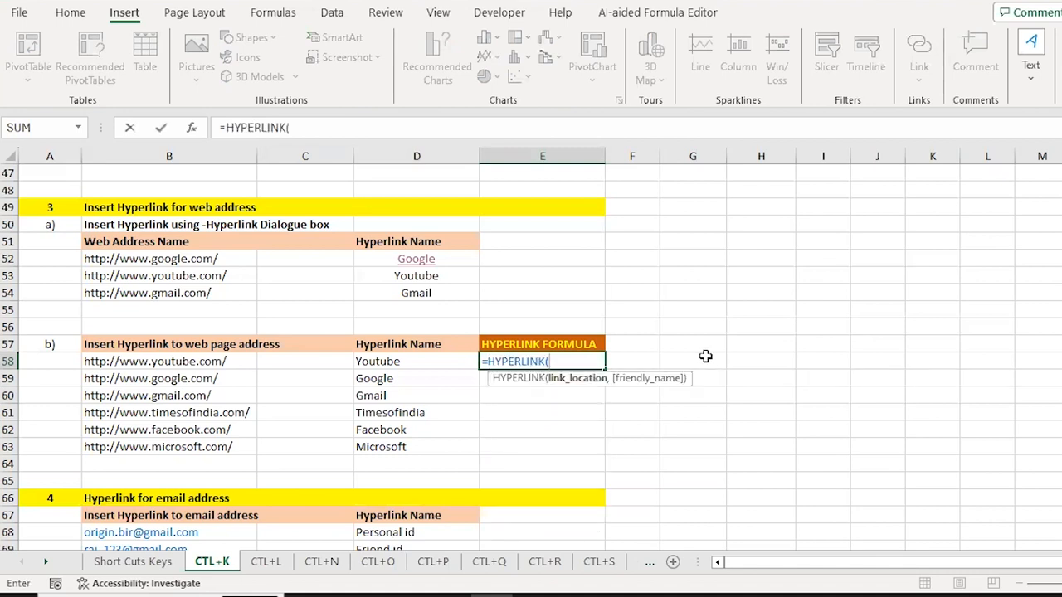
key(Left)
key(Left)
key(Left)
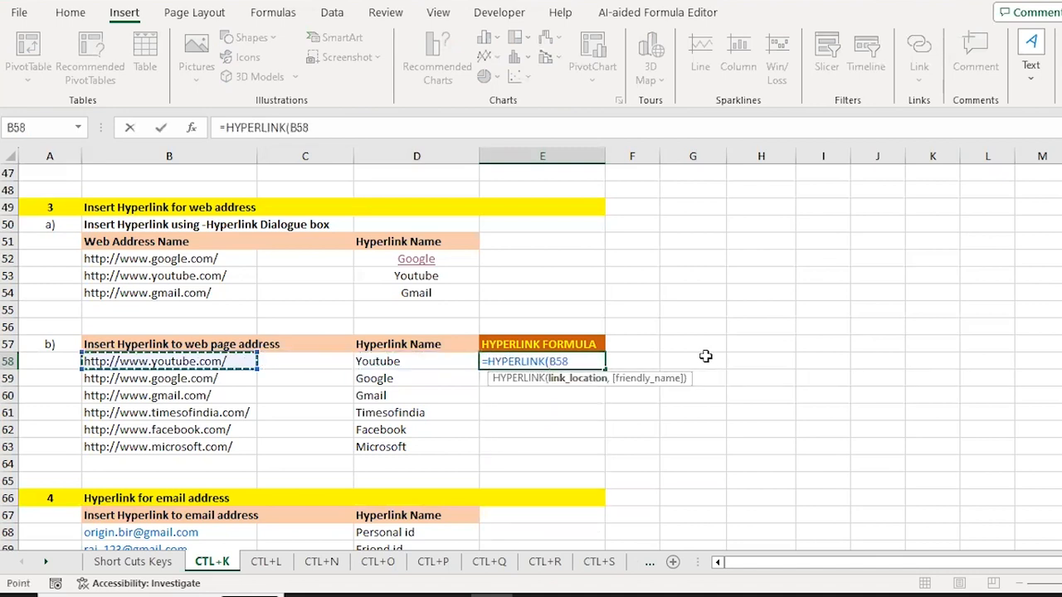
text(,)
key(Left)
key(Left)
key(Right)
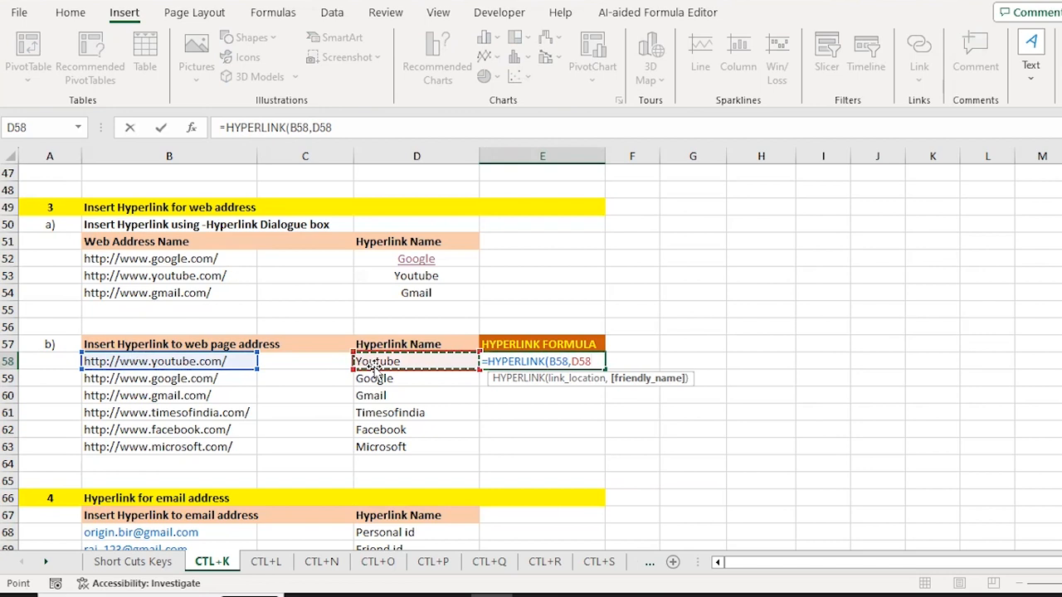
text())
key(ctrl+Return)
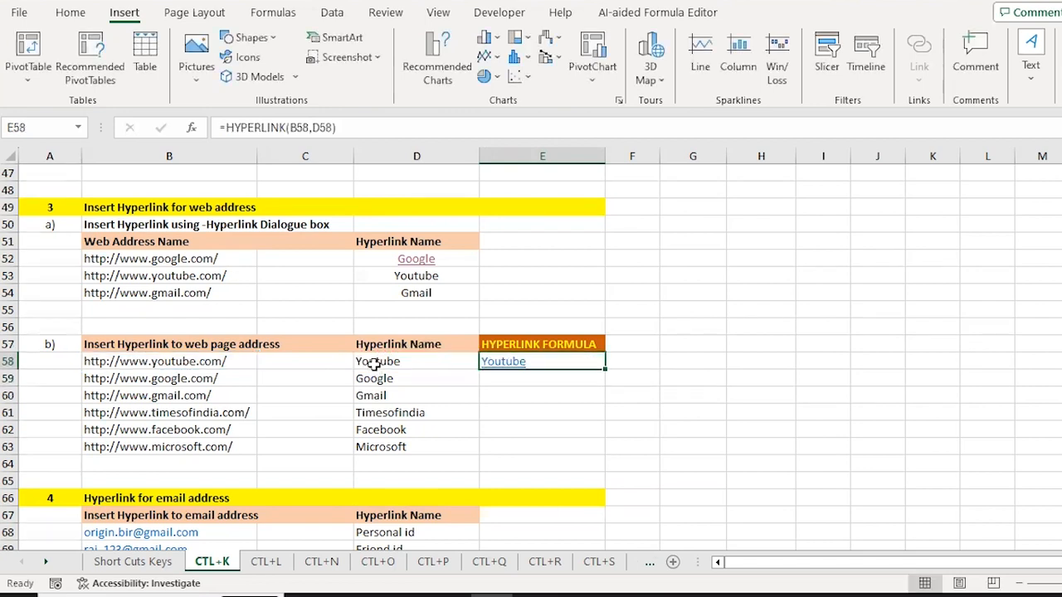
- Copy the HYPERLINK formula from E58 down through E63 for the remaining web addresses
key(ctrl+c)
key(shift+Down)
key(shift+Down)
key(shift+Down)
key(shift+Down)
key(shift+Down)
key(Return)
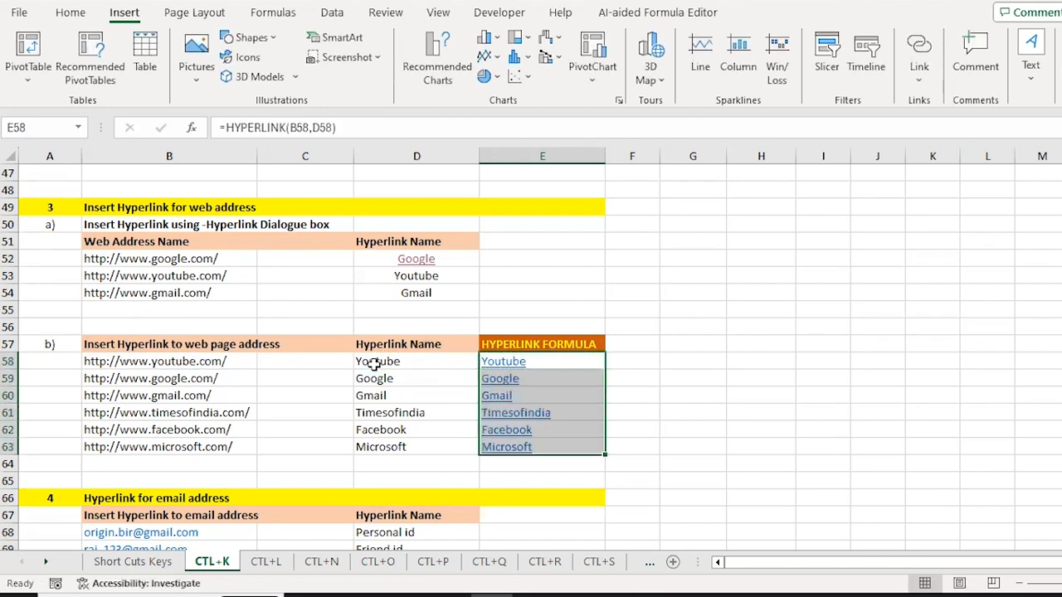
- Test the Timesofindia link in cell E61 in the browser, and return to the workbook
key(Down)
key(Down)
key(Down)
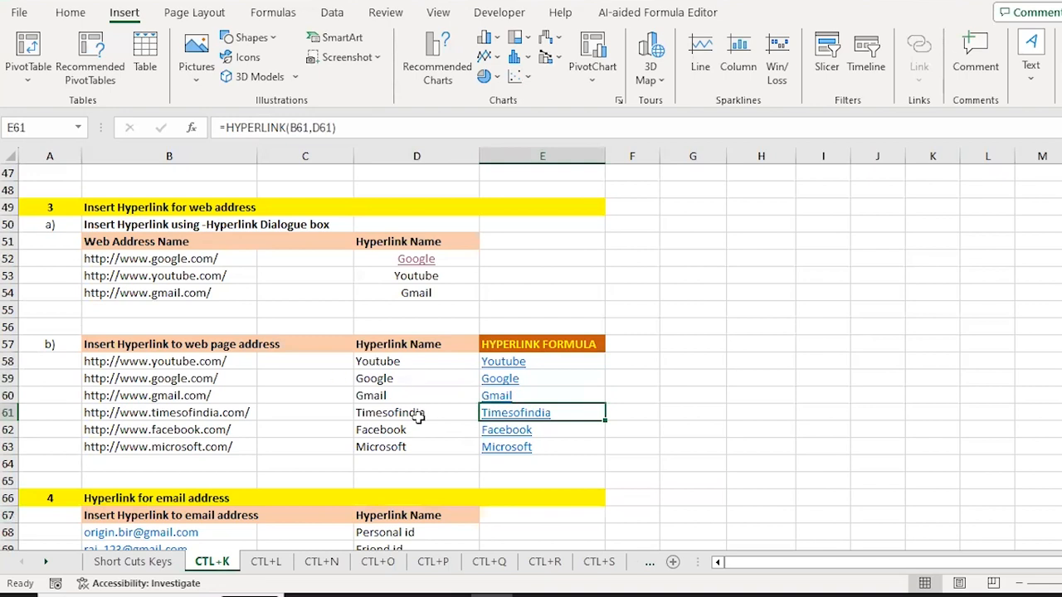
click(521, 415)
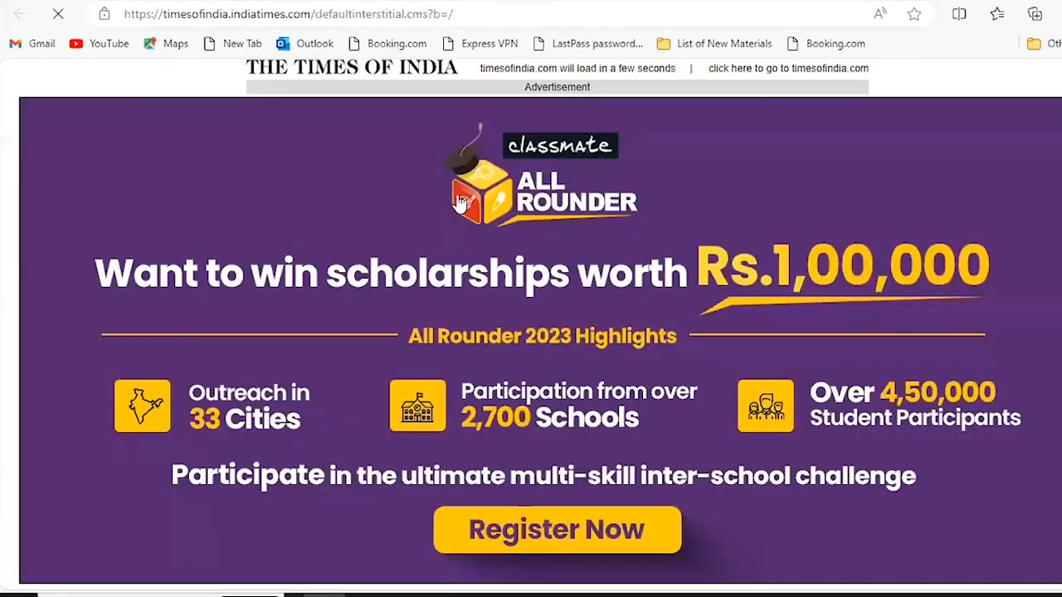
key(alt+Tab)
- Examine the e-mail address and hyperlink removal sections below the web page table, ending at cell E68
key(Down)
key(Down)
key(Down)
key(Down)
key(Down)
key(Down)
key(Down)
key(Down)
key(Down)
key(Down)
key(Down)
key(Down)
key(Down)
key(Down)
key(Down)
key(Down)
key(Up)
key(Up)
key(Up)
key(Up)
key(Up)
key(Up)
key(Up)
key(Up)
key(Up)
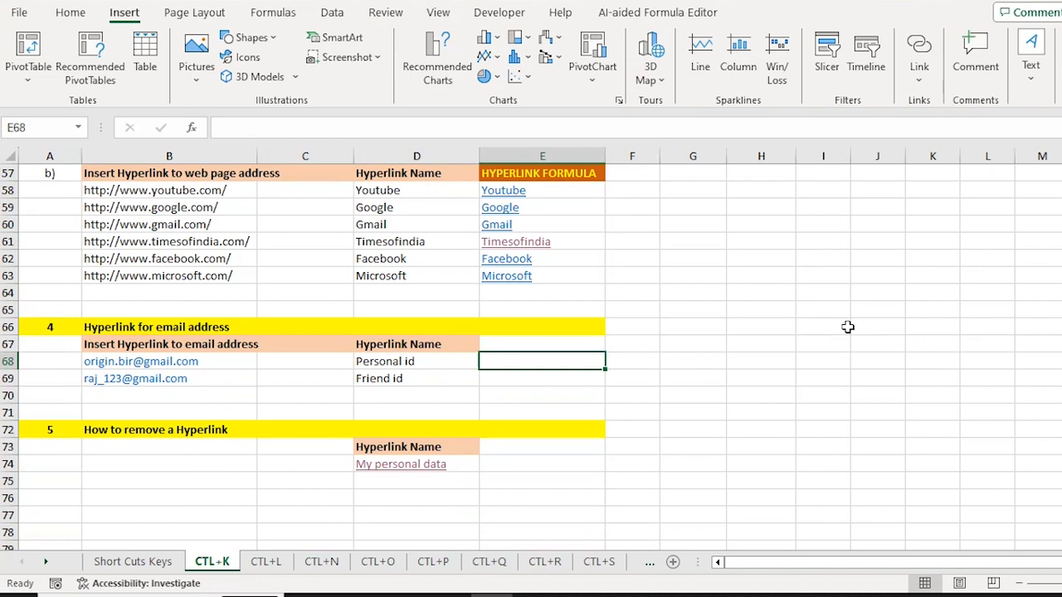
key(Left)
key(Left)
key(Right)
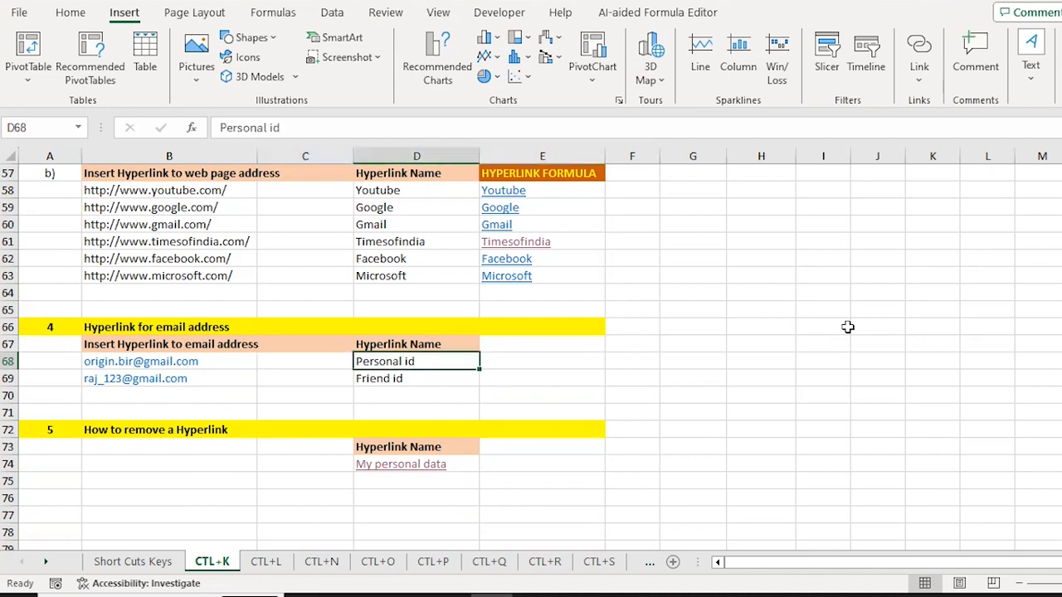
key(ctrl+k)
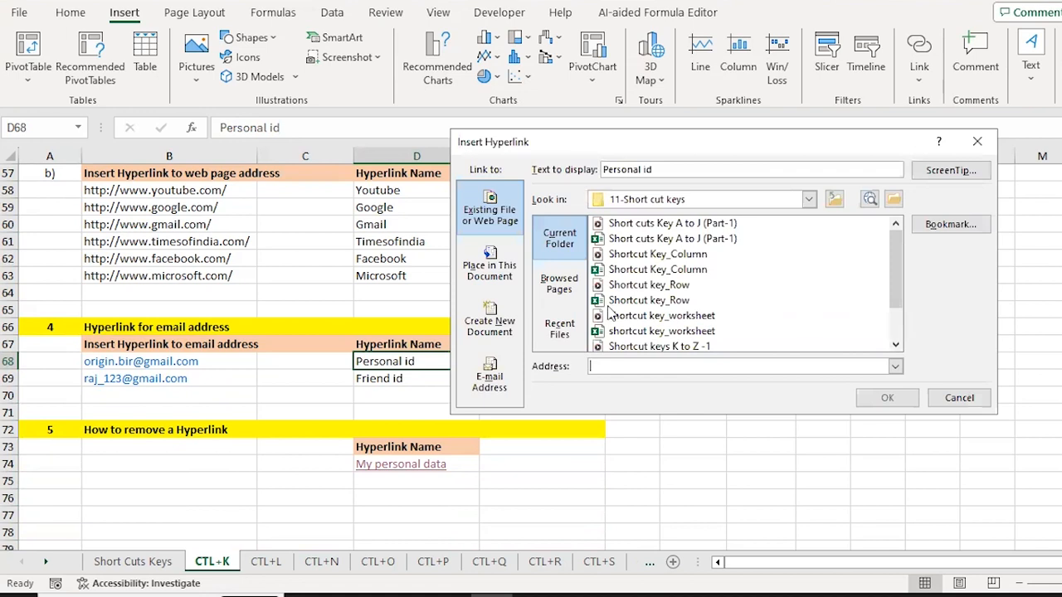
click(492, 380)
key(Escape)
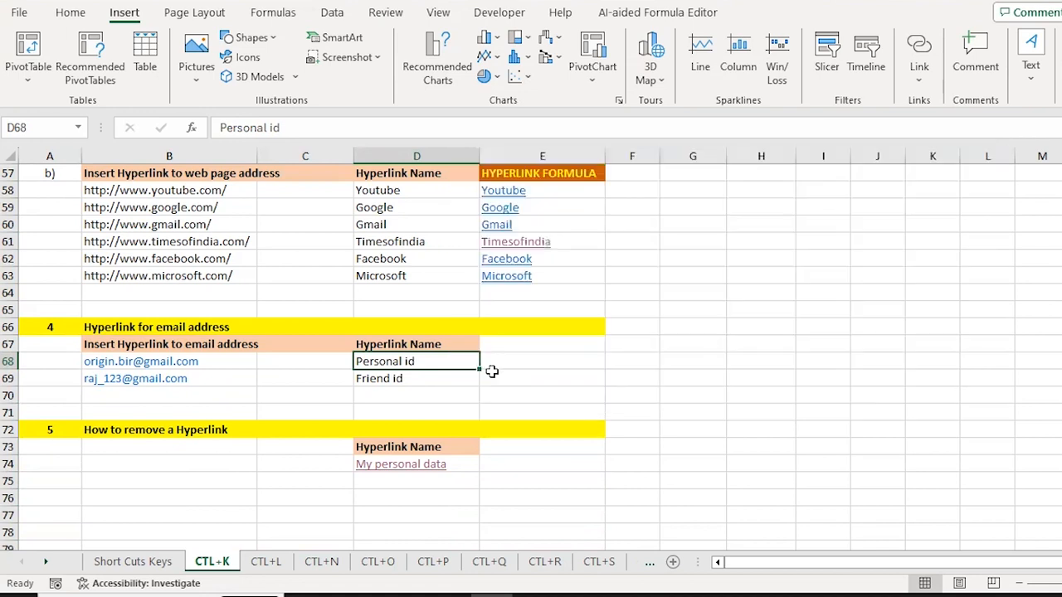
- Copy the full e-mail address text from inside cell B68, and return to the Personal id cell D68
key(Left)
key(Left)
key(F2)
key(ctrl+shift+Left)
key(ctrl+shift+Left)
key(ctrl+shift+Left)
key(ctrl+shift+Left)
key(ctrl+shift+Left)
key(ctrl+shift+Left)
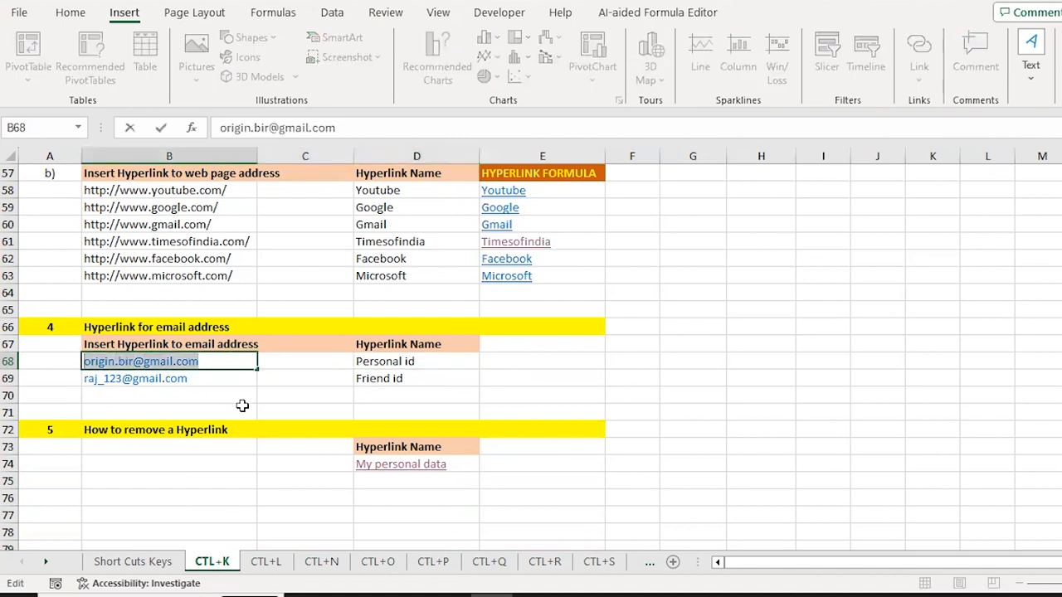
key(Escape)
key(Right)
key(Right)
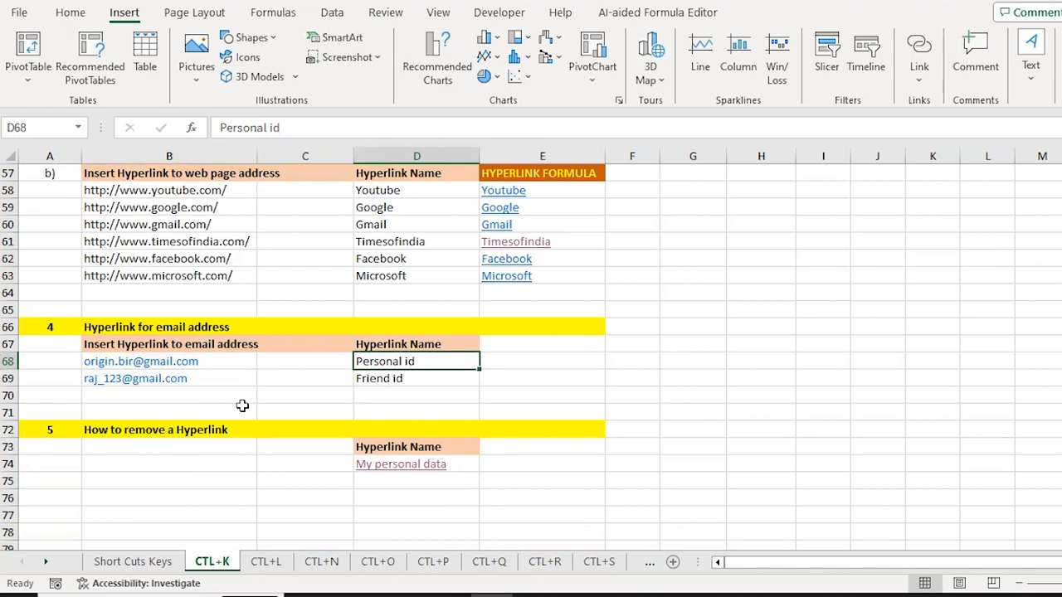
- Insert an e-mail hyperlink on Personal id in cell D68, using the copied e-mail address and the subject dsfajljdsfla
key(ctrl+k)
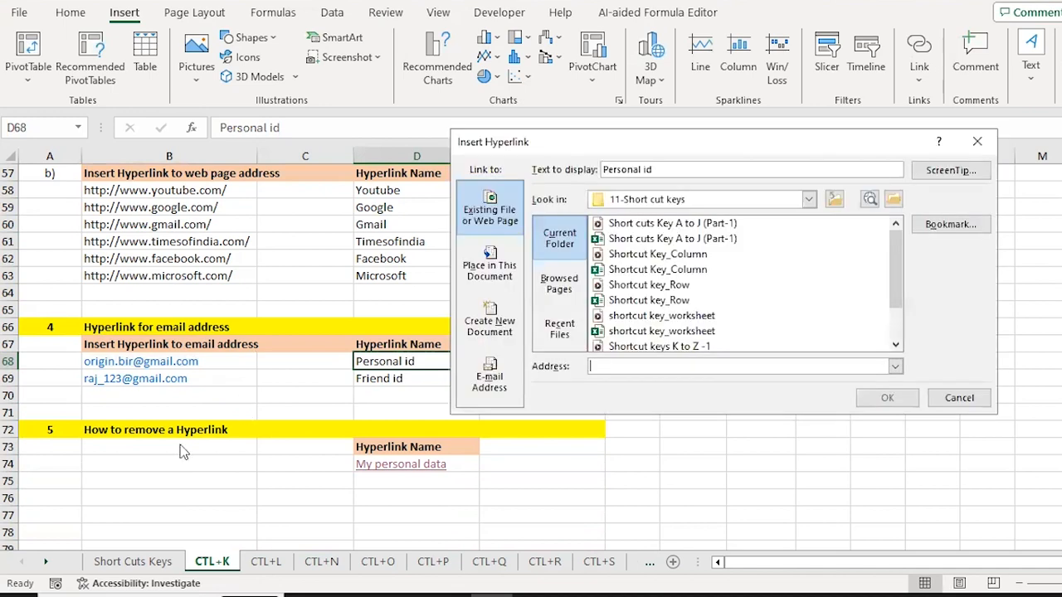
click(489, 382)
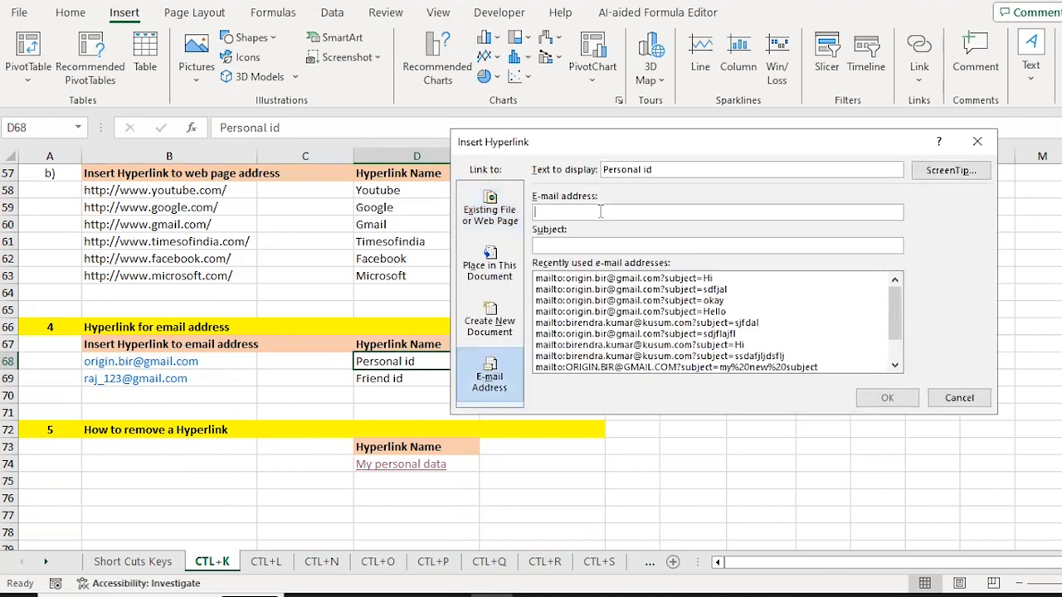
key(ctrl+v)
text(dsfajljdsfla)
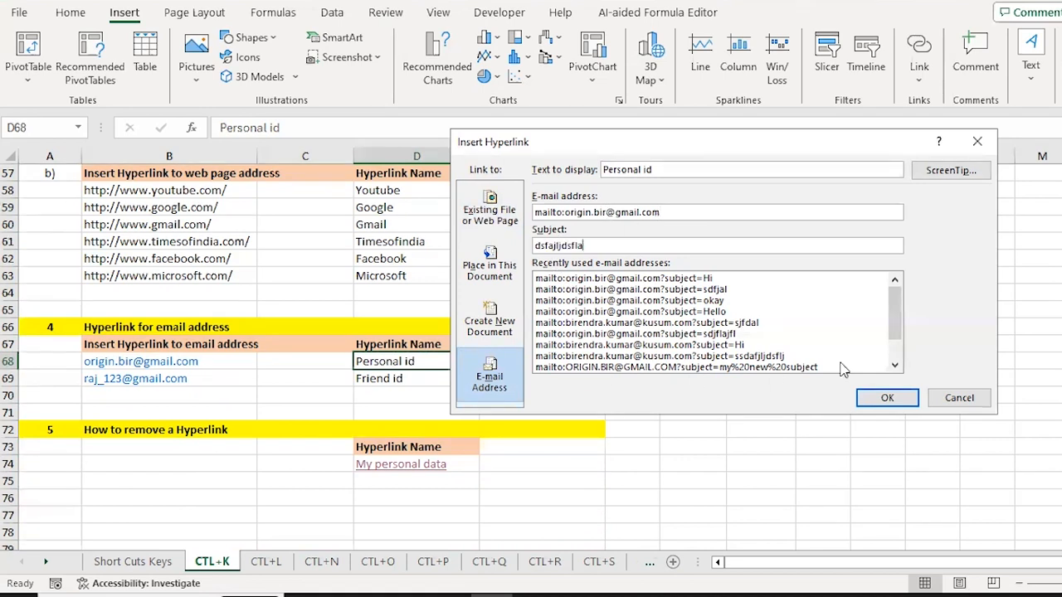
click(887, 400)
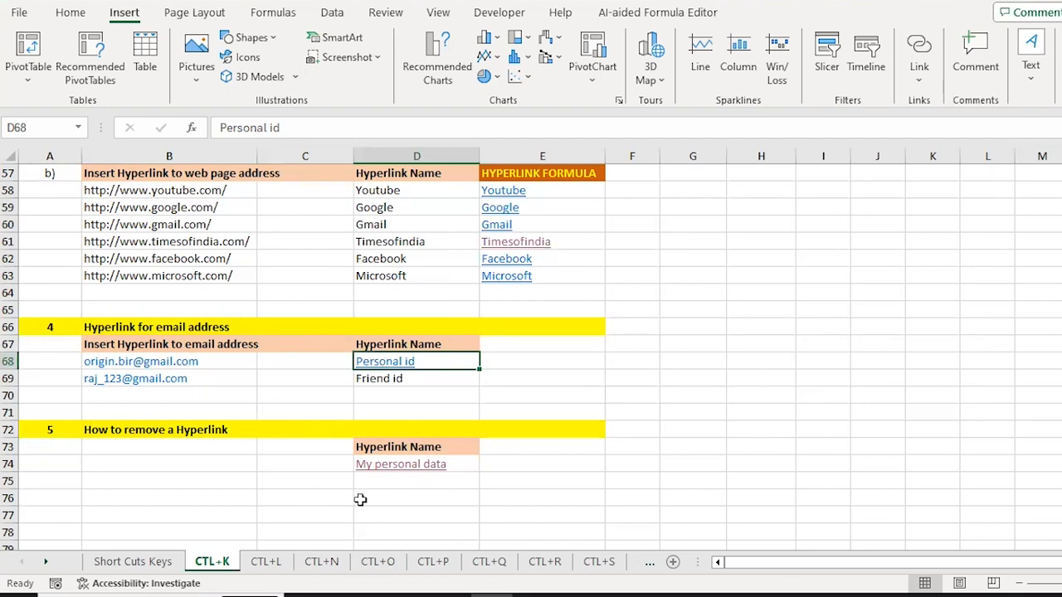
- Remove the hyperlink from the My personal data text in cell D74
click(402, 498)
key(Down)
key(Down)
key(Down)
key(Down)
key(ctrl+Up)
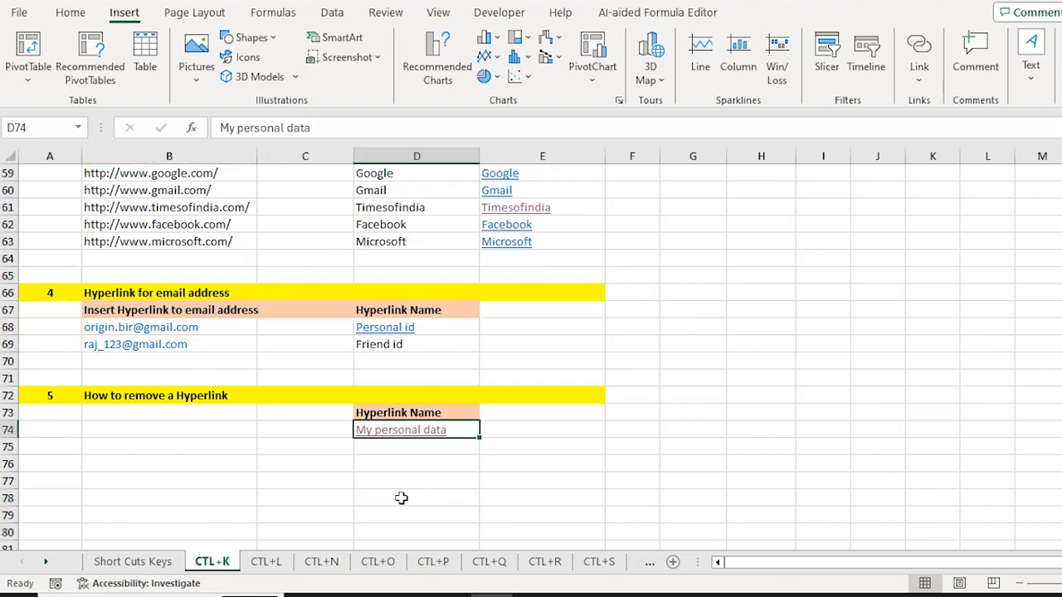
right_click(407, 433)
mouse_move(503, 517)
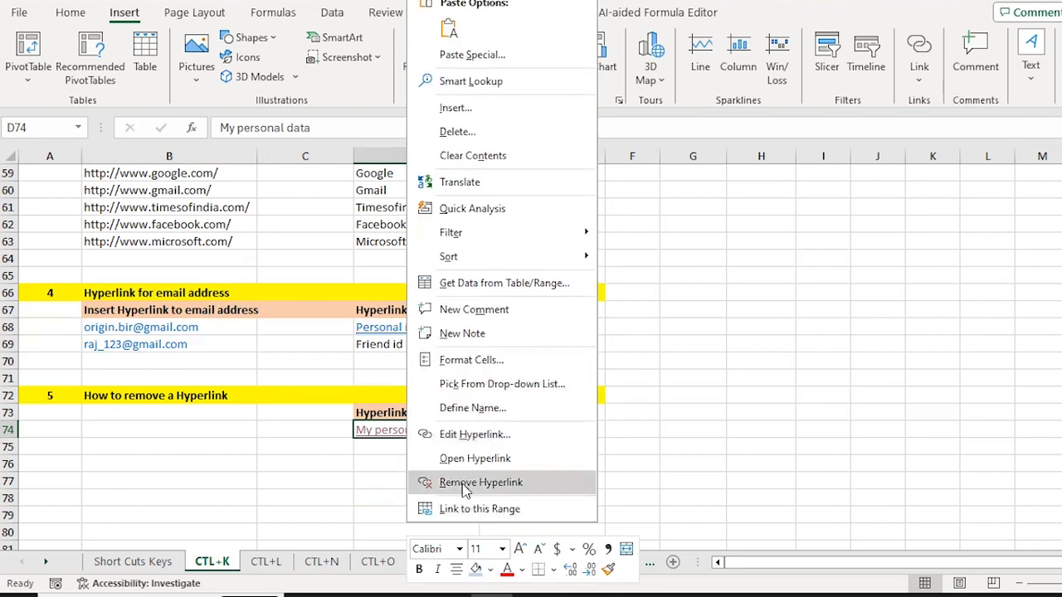
click(465, 484)
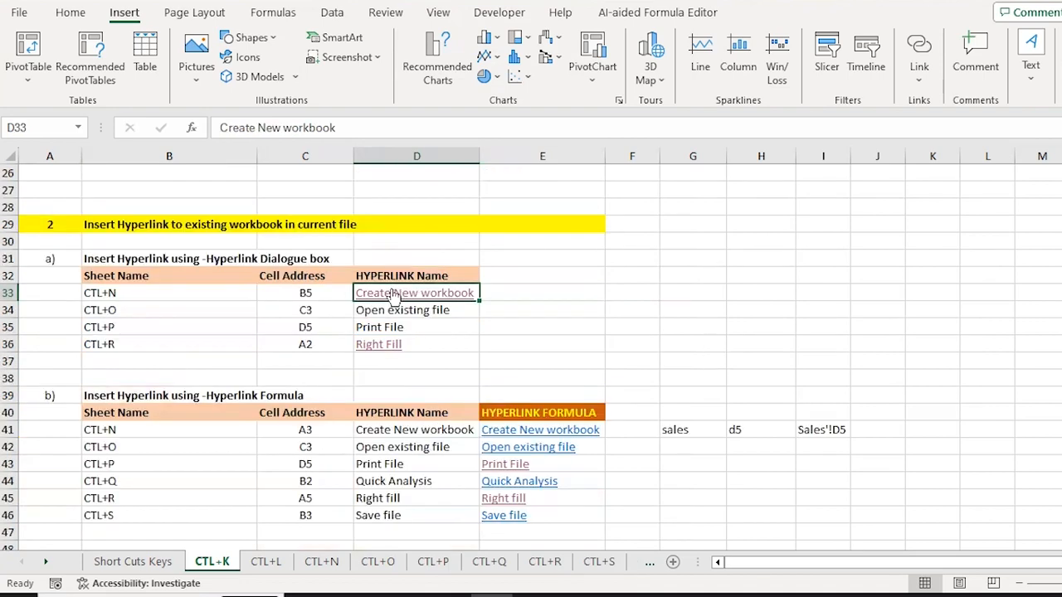
- Remove the hyperlink from the Create New workbook text in cell D33
mouse_move(395, 297)
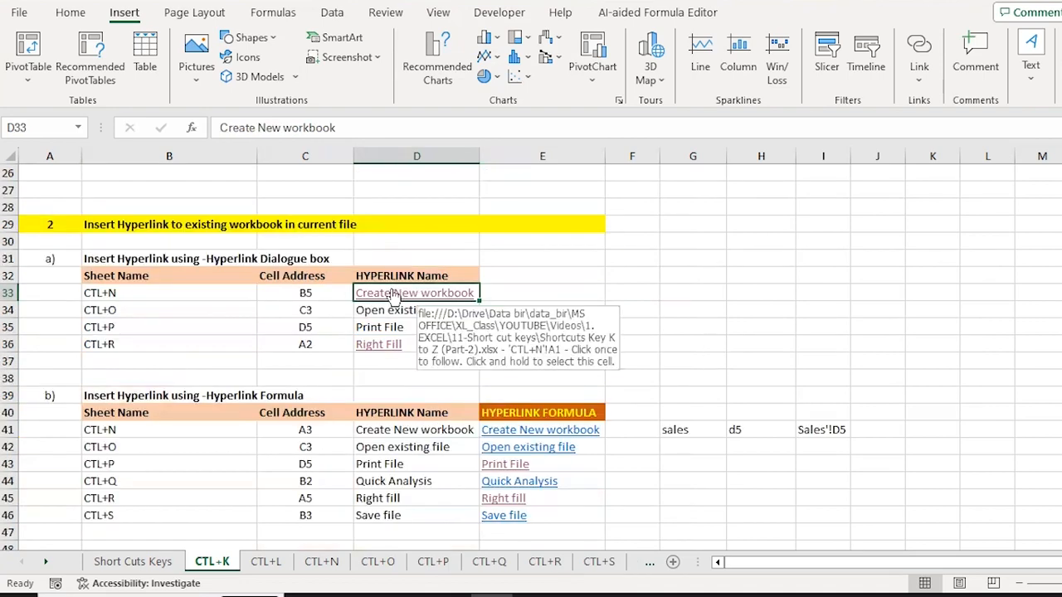
right_click(395, 296)
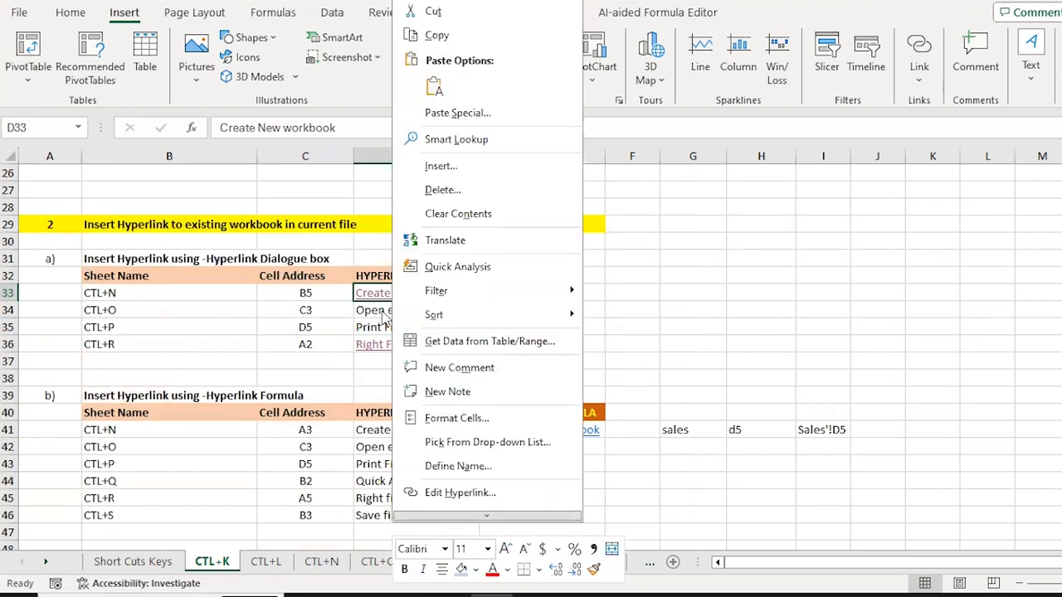
mouse_move(488, 518)
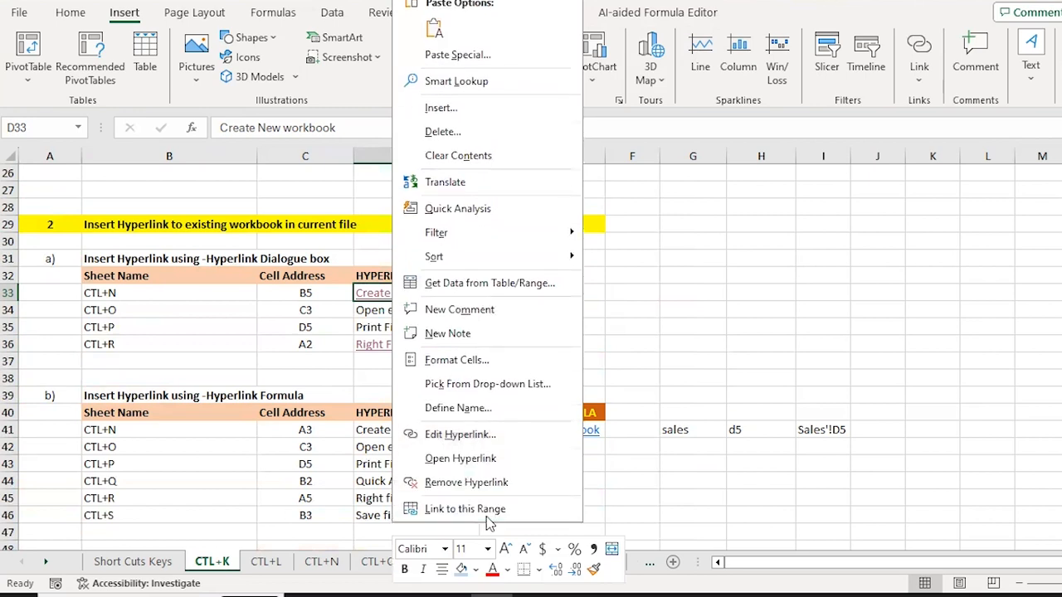
click(458, 483)
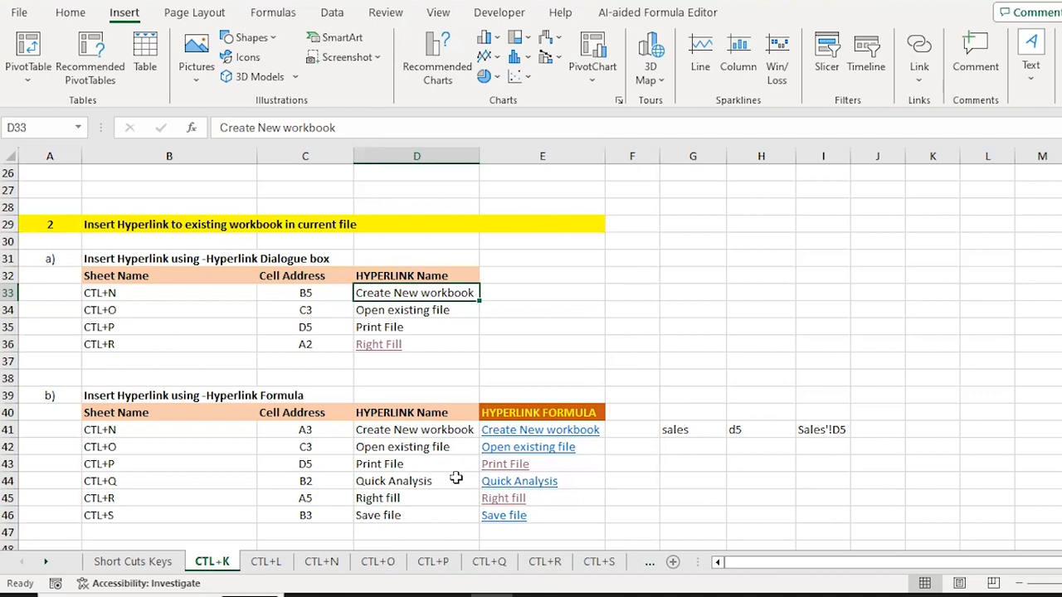
- Remove the link from the Right Fill text in cell D36 through its hyperlink editing dialog
key(Down)
key(Down)
key(Down)
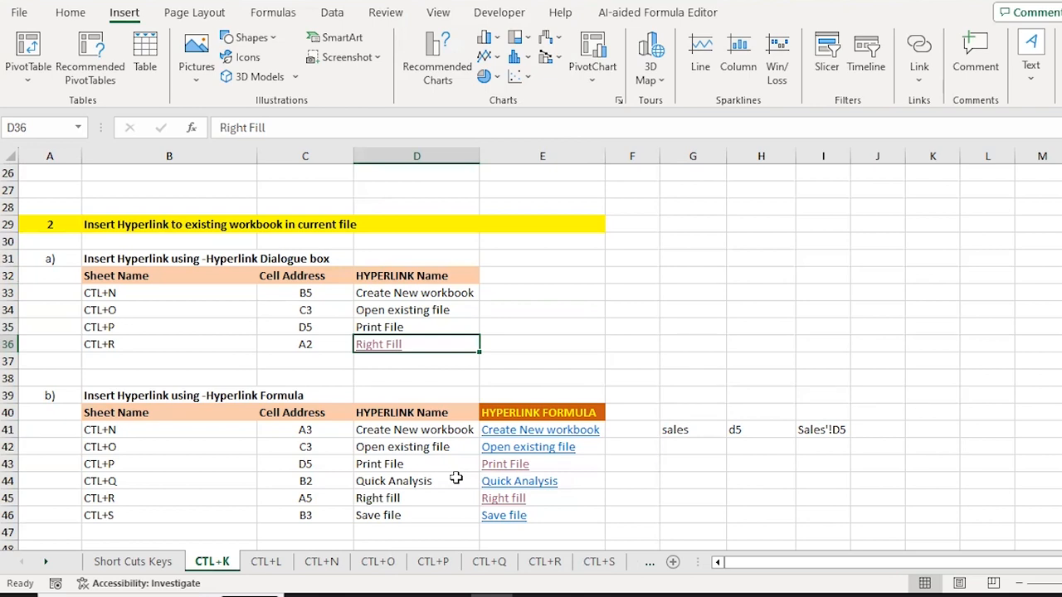
key(ctrl+k)
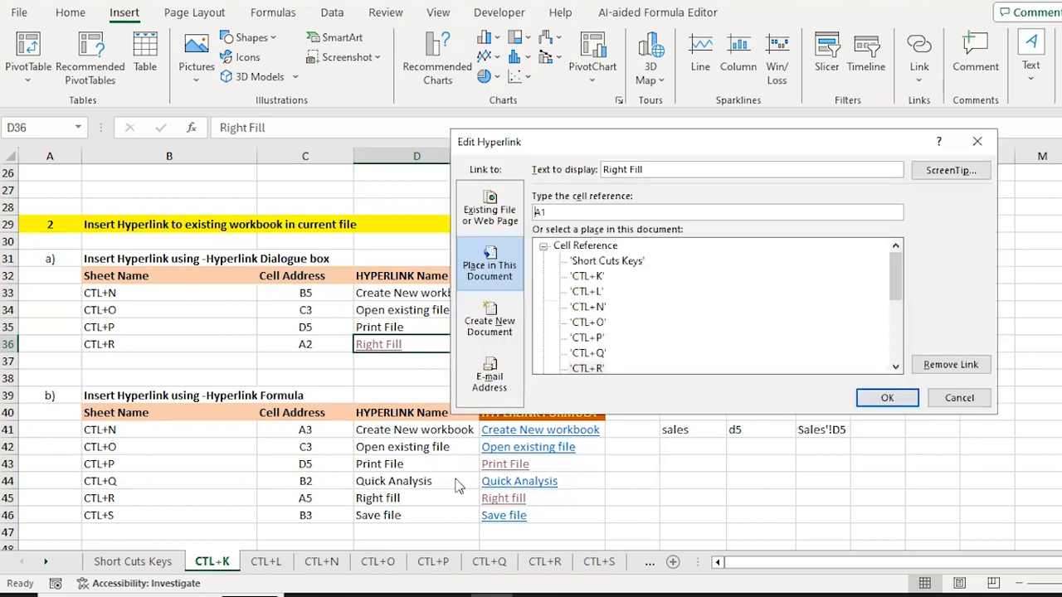
click(940, 366)
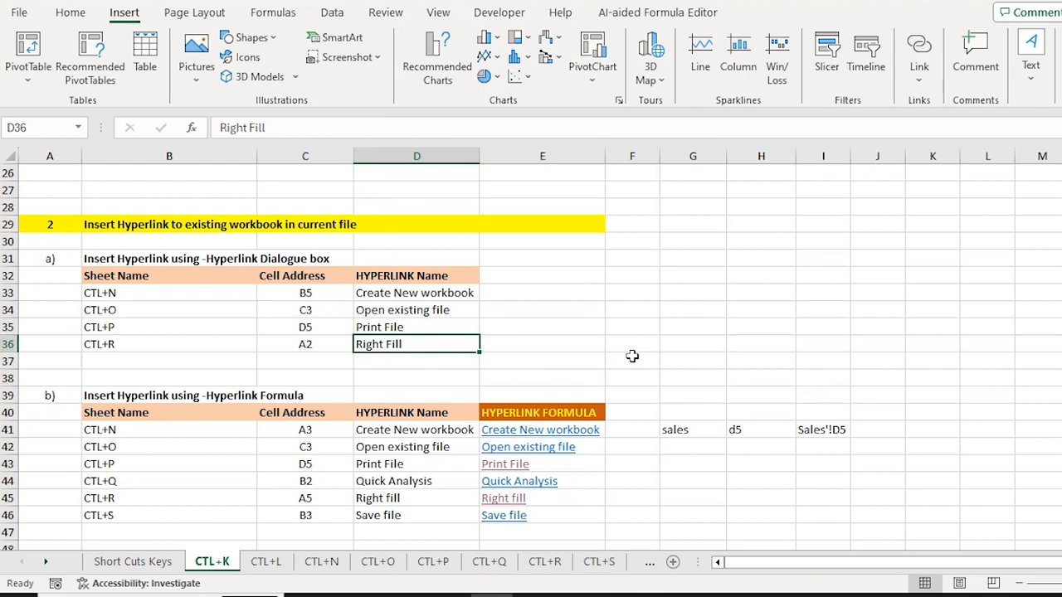
- Review the CTL+K sheet from its beginning, covering the hyperlink introduction and the existing file section
key(ctrl+Up)
key(ctrl+Up)
key(ctrl+Up)
key(ctrl+Up)
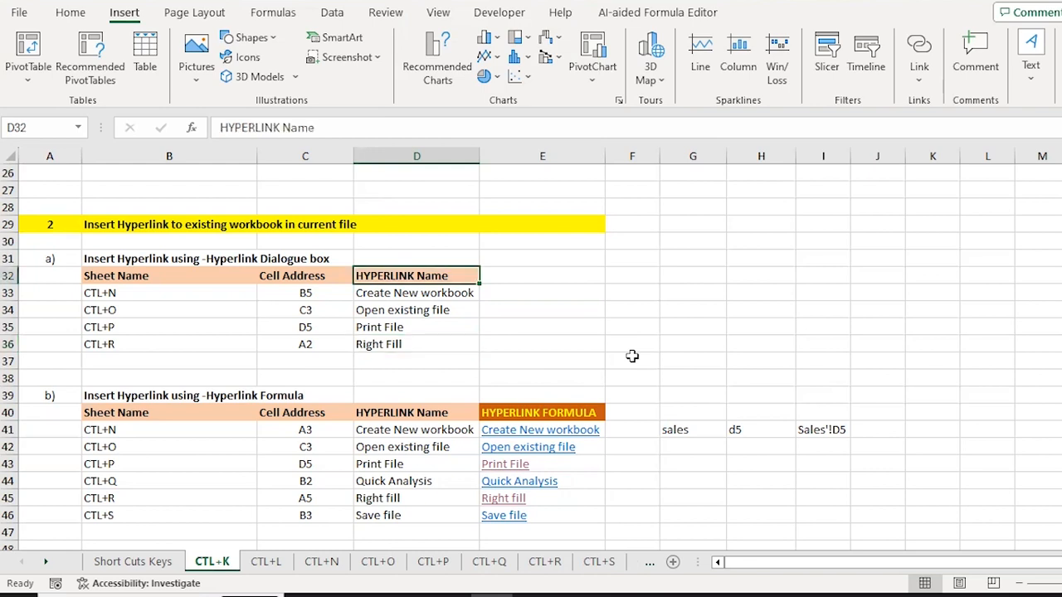
key(Left)
key(Left)
key(Left)
key(ctrl+Up)
key(ctrl+Up)
key(ctrl+Home)
key(Down)
key(Down)
key(Down)
key(Down)
key(Down)
key(Down)
key(Down)
key(Down)
key(Down)
key(Down)
key(ctrl+Down)
key(ctrl+Down)
key(ctrl+Down)
key(ctrl+Down)
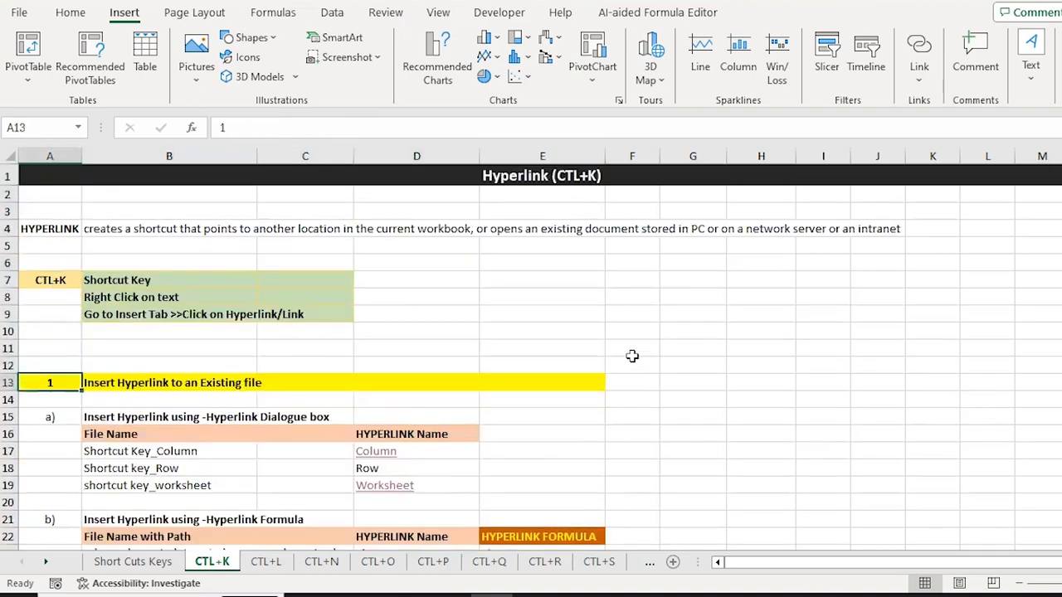
- Review the hyperlink tables for existing files and current workbook sheets, continuing down to the web address section
key(Down)
key(Down)
key(Down)
key(Down)
key(Down)
key(Down)
key(Down)
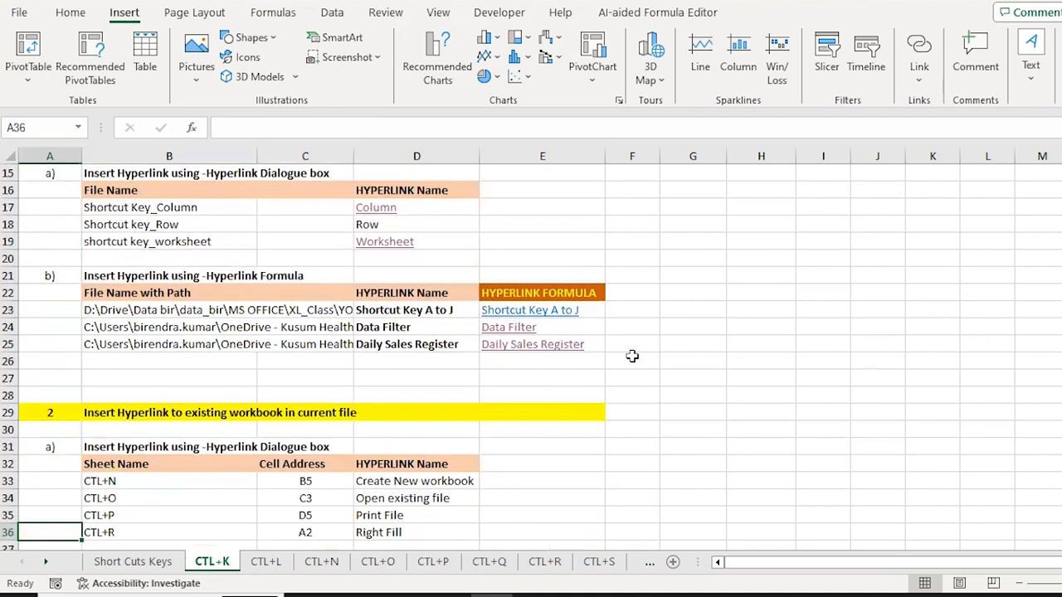
key(Up)
key(Up)
key(Up)
key(Up)
key(Up)
key(Up)
key(Down)
key(Down)
key(Down)
key(Down)
key(Down)
key(Down)
key(Down)
key(Down)
key(Down)
key(Down)
key(Down)
key(Down)
key(Down)
key(Down)
key(Down)
key(Down)
key(Down)
key(Down)
key(Down)
key(Down)
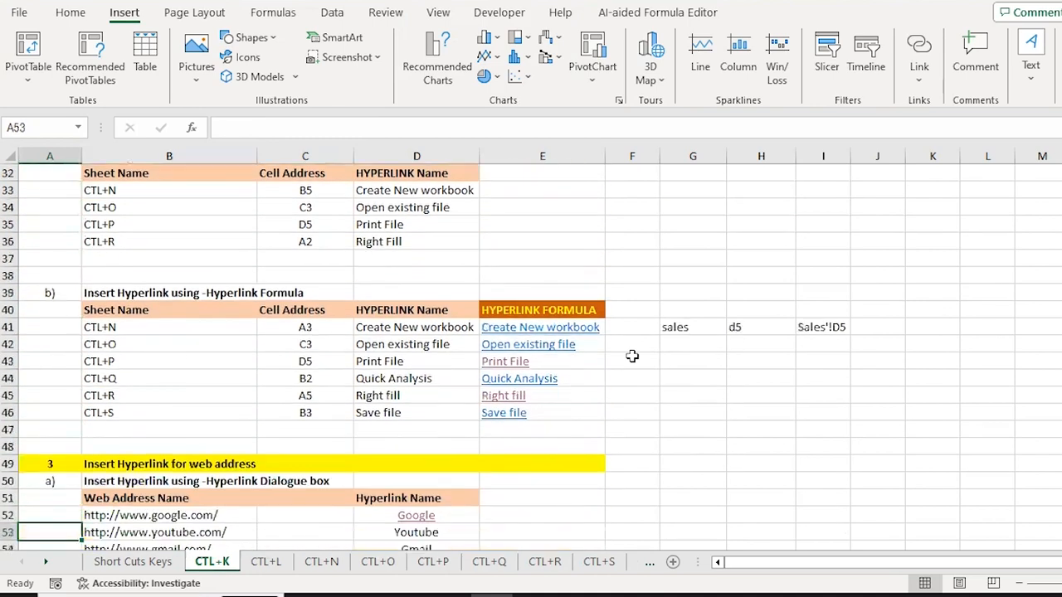
- Review the remaining CTL+K sections on web address links, email address links and hyperlink removal, ending at the My personal data link
key(Down)
key(Down)
key(Down)
key(Down)
key(Down)
key(Down)
key(Down)
key(Down)
key(Down)
key(Down)
key(Down)
key(Down)
key(Down)
key(Down)
key(Down)
key(Down)
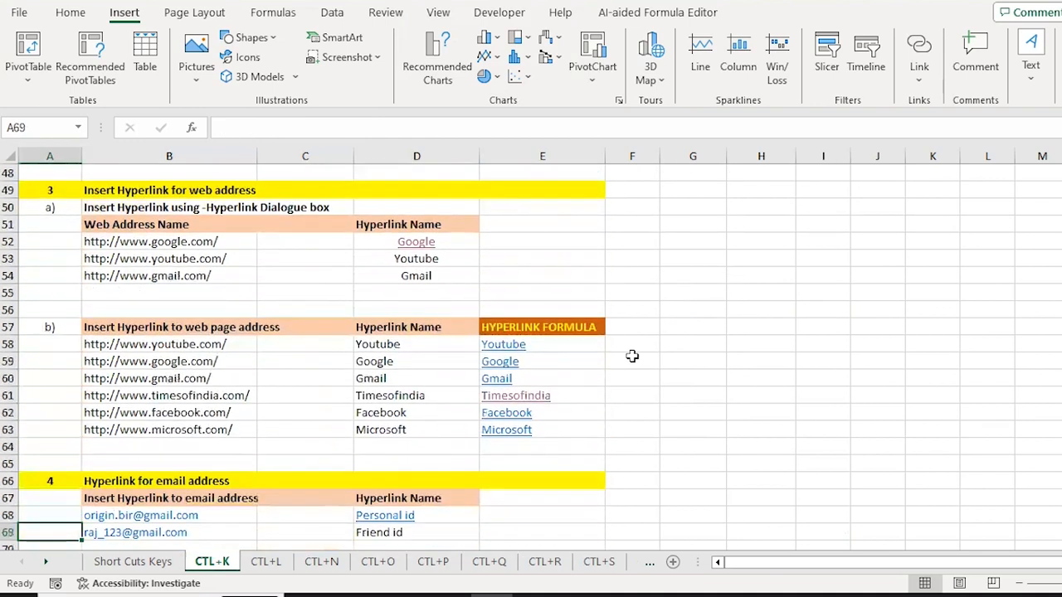
key(Down)
key(Down)
key(Down)
key(Down)
key(Down)
key(Down)
key(Down)
key(Down)
key(Down)
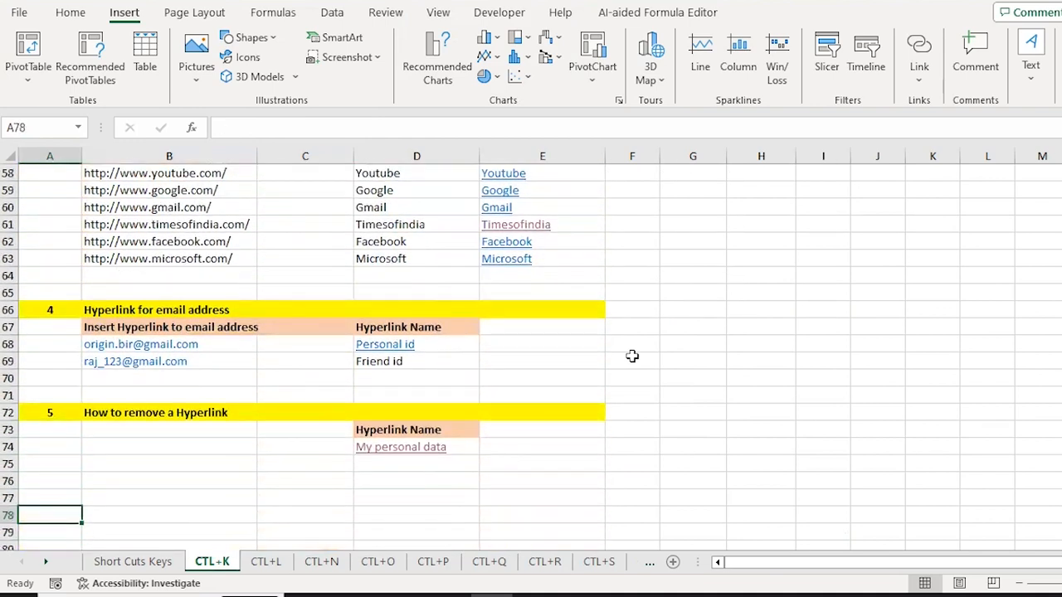
key(Up)
key(Up)
key(Up)
key(Up)
key(Right)
key(Right)
key(Right)
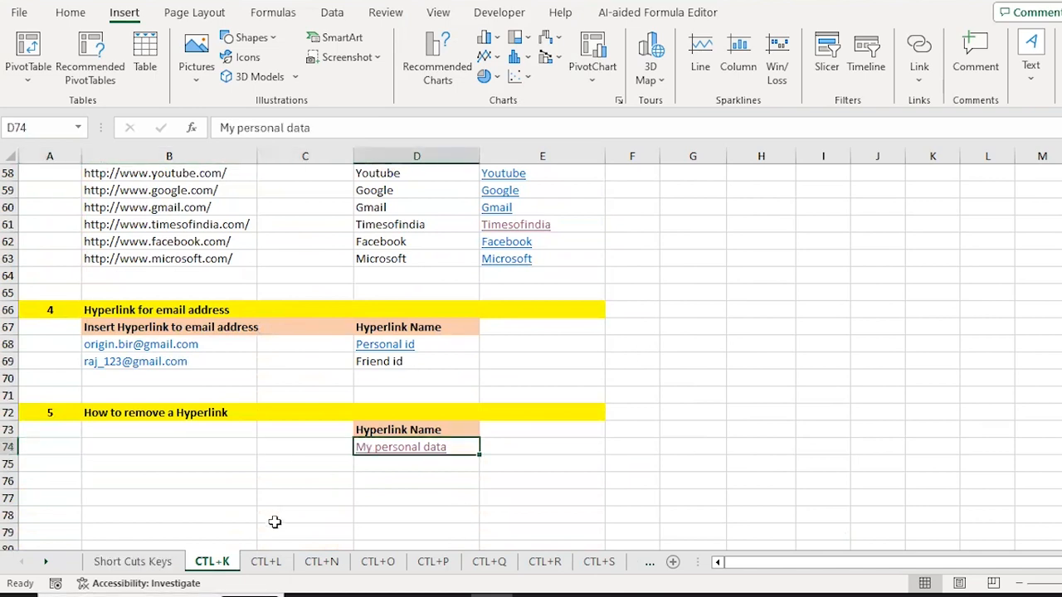
- Switch to the CTL+L sheet and read its Create a Table heading and the start of the Table Features list
click(266, 562)
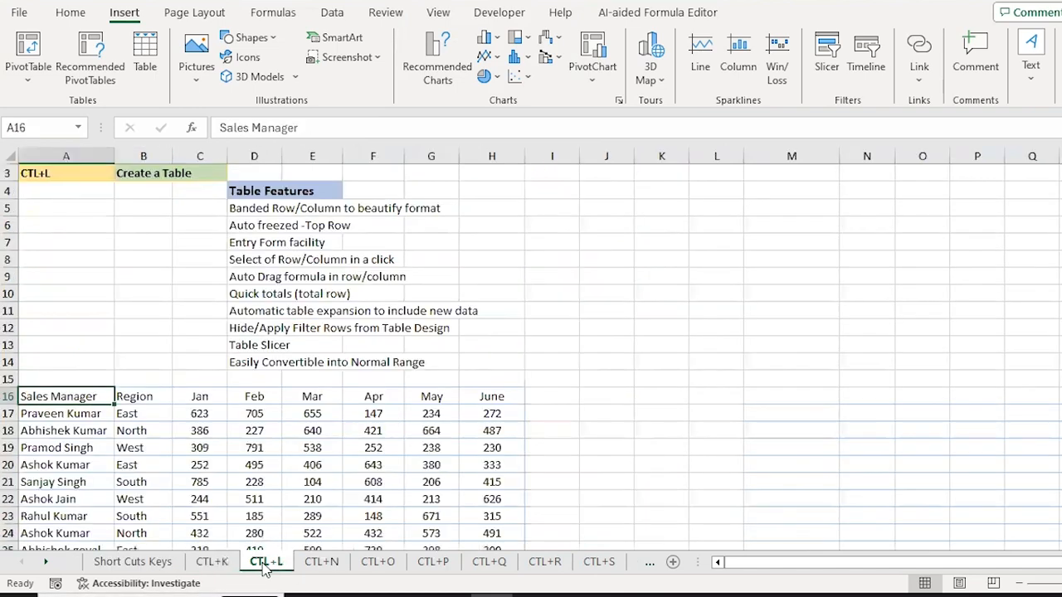
key(ctrl+Up)
key(ctrl+Up)
key(Down)
key(Down)
key(Down)
key(Down)
key(Right)
key(Right)
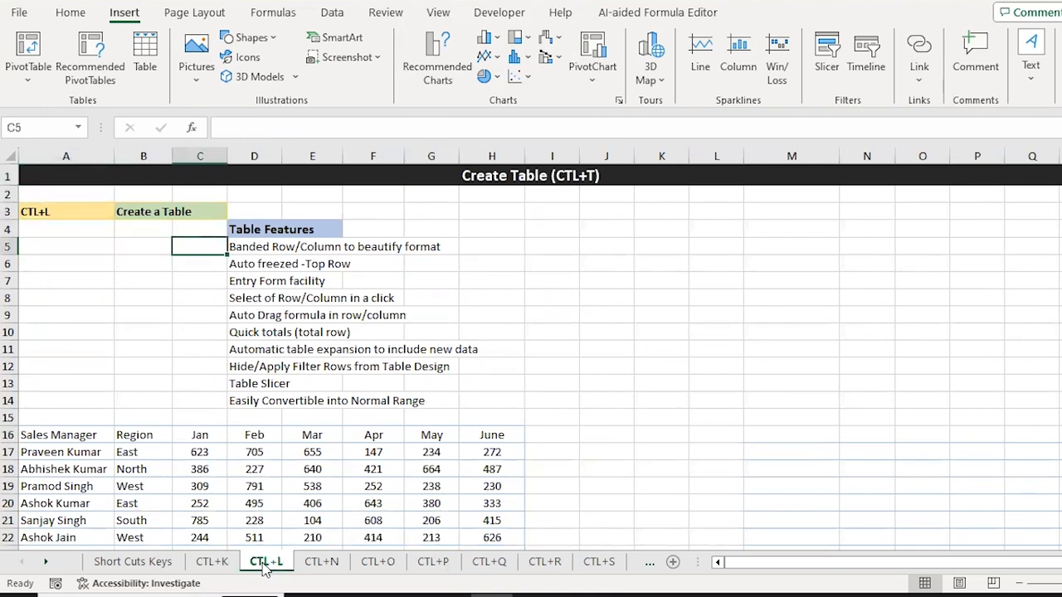
key(Right)
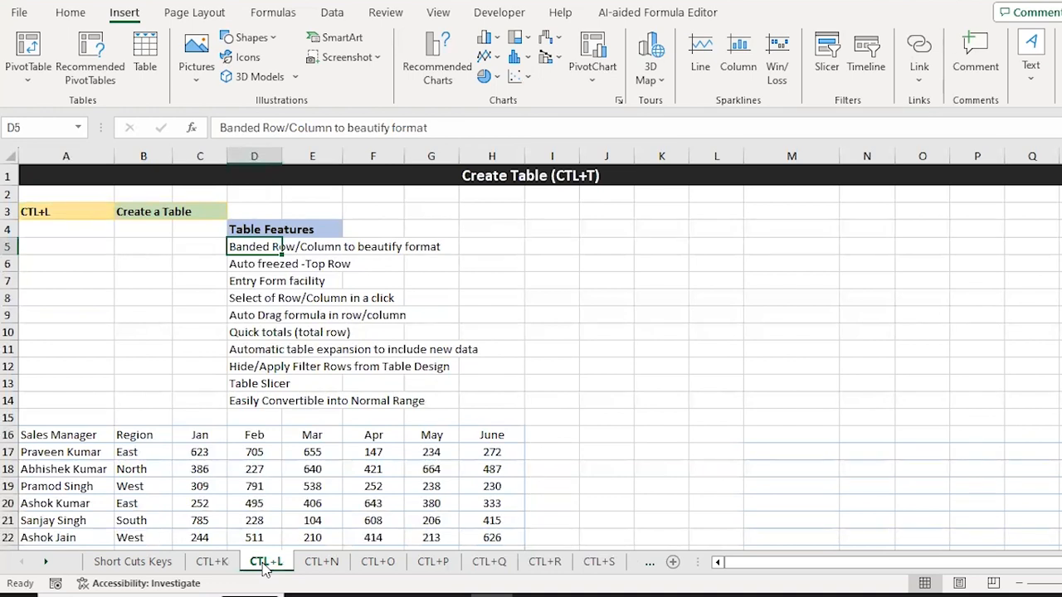
- Examine the sales data range below the features list, from its header row to its last record
key(Home)
key(ctrl+Down)
key(Down)
key(Down)
key(Down)
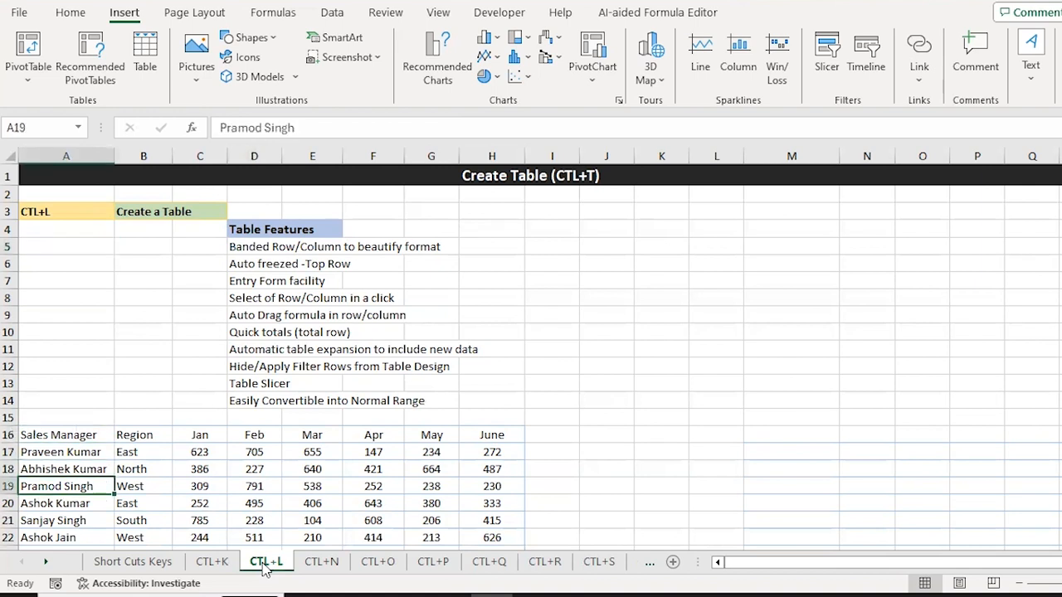
key(Down)
key(ctrl+Down)
key(ctrl+Up)
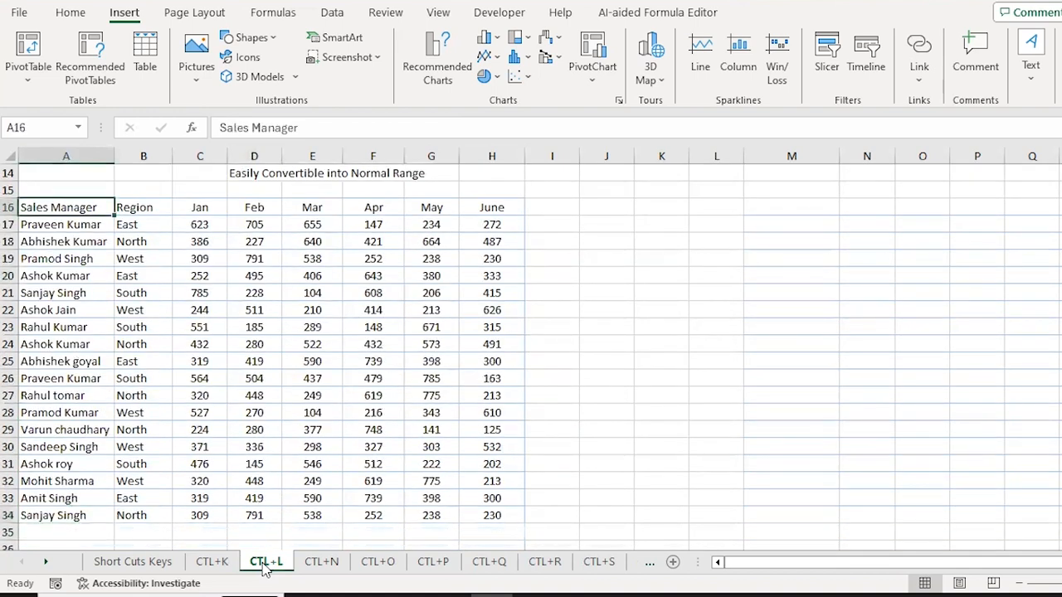
- Review the Table Features area again from the sheet's upper rows and return to the first January value in C17
key(Down)
key(Up)
key(Up)
key(Up)
key(Up)
key(Up)
key(Up)
key(Up)
key(Up)
key(Up)
key(Up)
key(Up)
key(Up)
key(Up)
key(Up)
key(Up)
key(Down)
key(Down)
key(ctrl+Down)
key(Down)
key(Right)
key(Right)
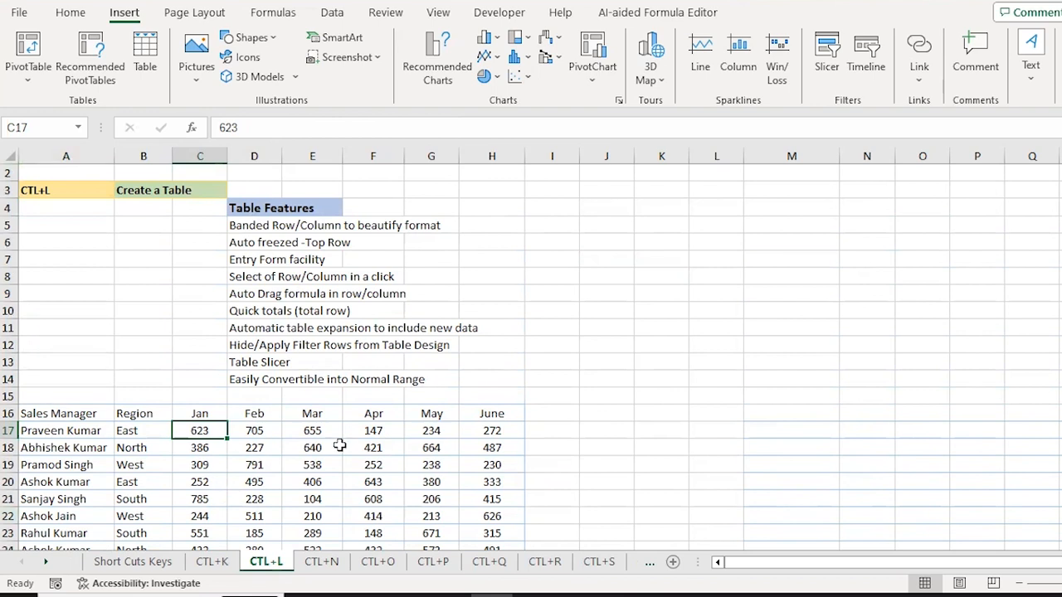
- Examine the January column of the unformatted sales data down to its last row
key(Down)
key(Down)
key(Up)
key(Up)
key(Down)
key(Down)
key(Down)
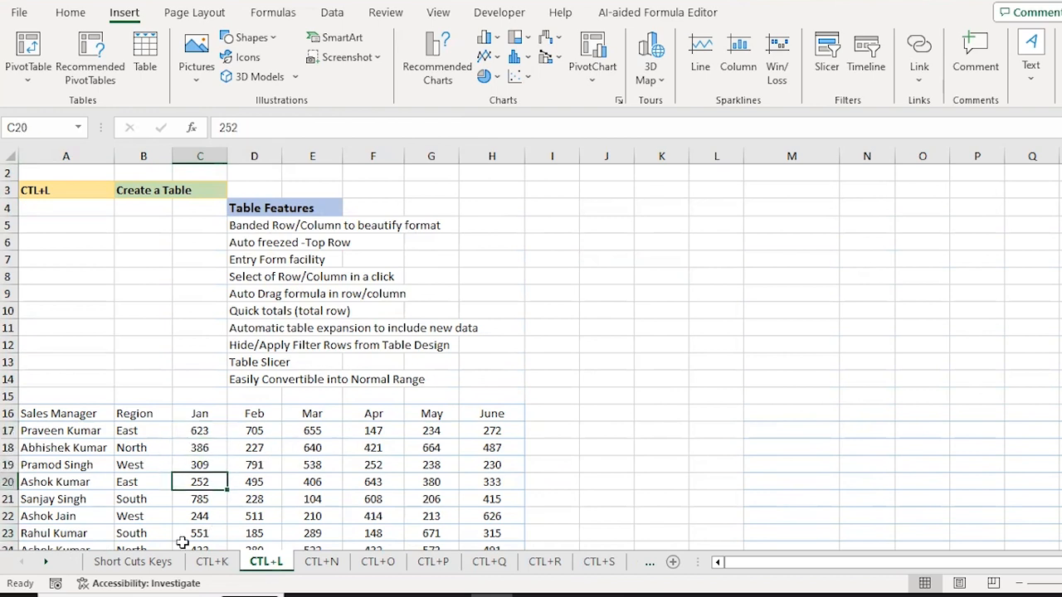
key(ctrl+Down)
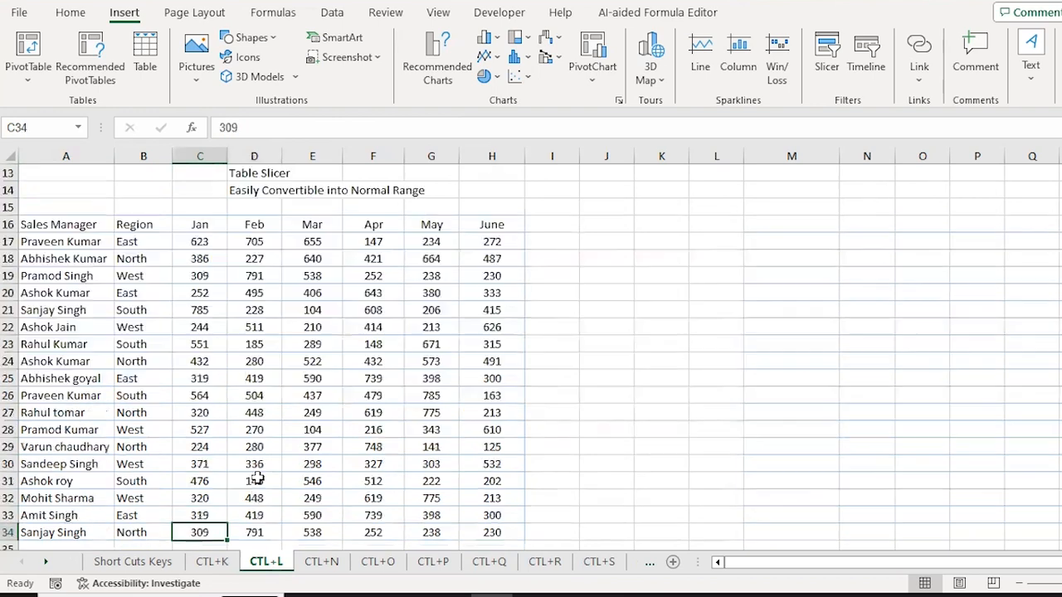
- Convert the sales data range A16:H34 into a table with headers
key(ctrl+Up)
key(Down)
key(Down)
key(Down)
key(Right)
key(Right)
key(Down)
key(Down)
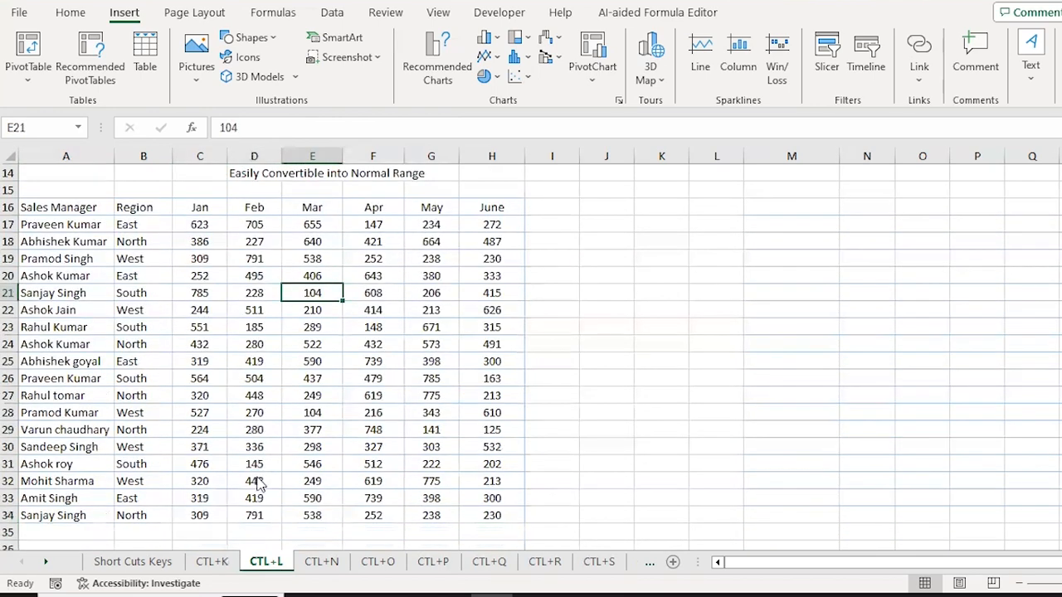
key(ctrl+l)
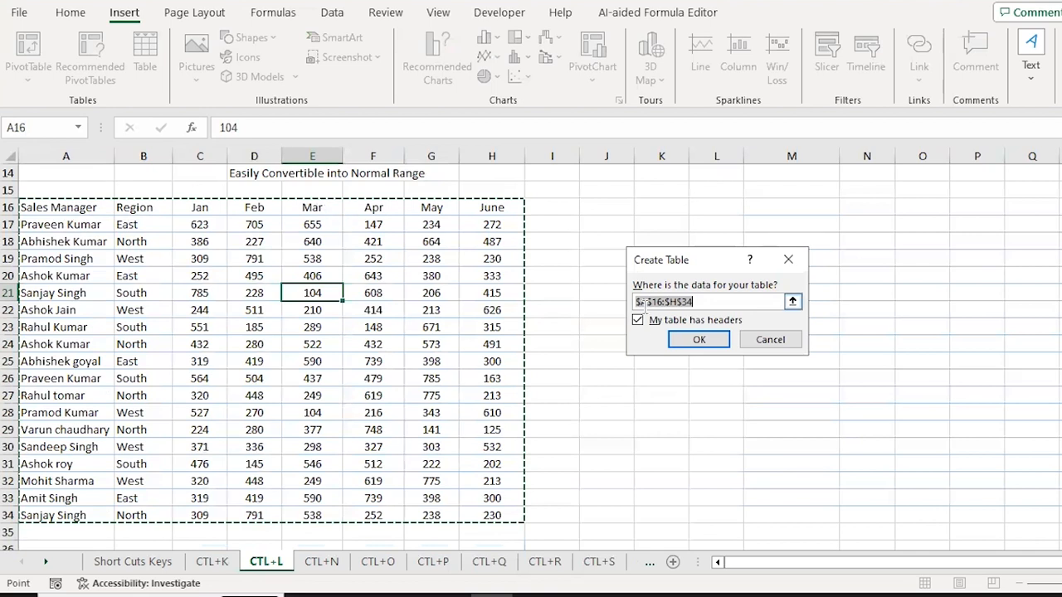
click(697, 342)
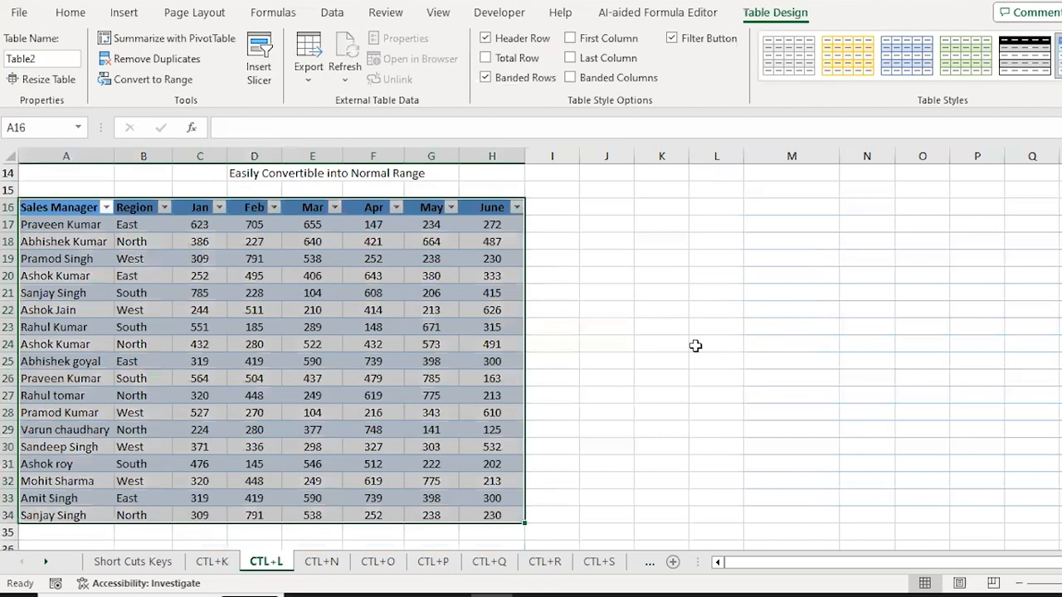
- Examine the banded rows of the sales table, selecting individual table rows and returning to the Feb header
click(265, 309)
key(Up)
key(Up)
key(Up)
key(Down)
key(Down)
key(shift+space)
key(Down)
key(Down)
key(Down)
key(Up)
key(shift+space)
key(Down)
key(Down)
key(ctrl+Up)
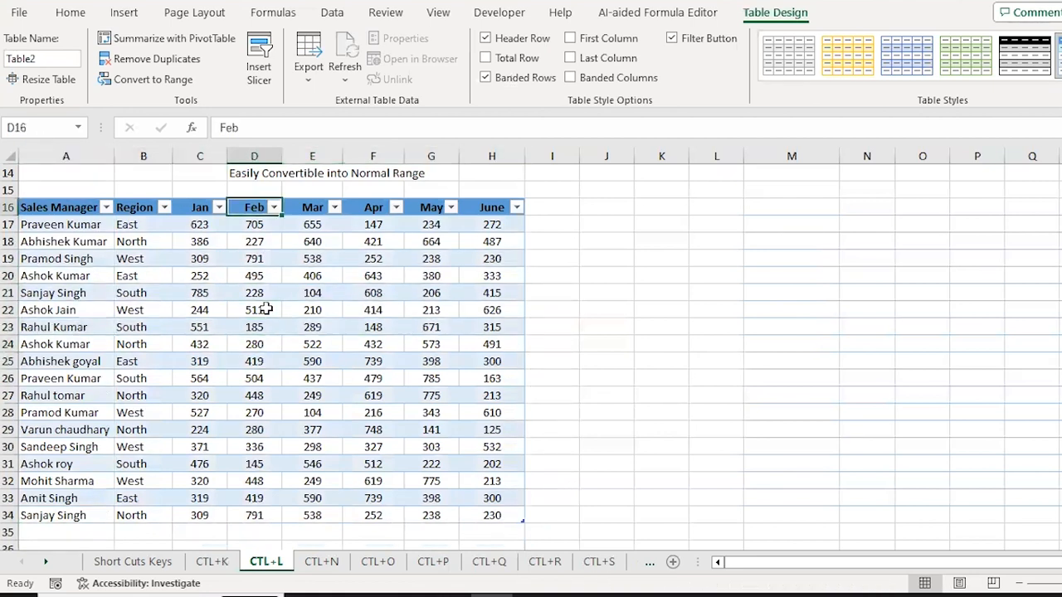
- Inspect the filter list on the Sales Manager header and look across the table to the June column
key(Left)
key(Left)
key(Left)
key(Right)
key(Left)
key(alt+Down)
key(Escape)
key(Right)
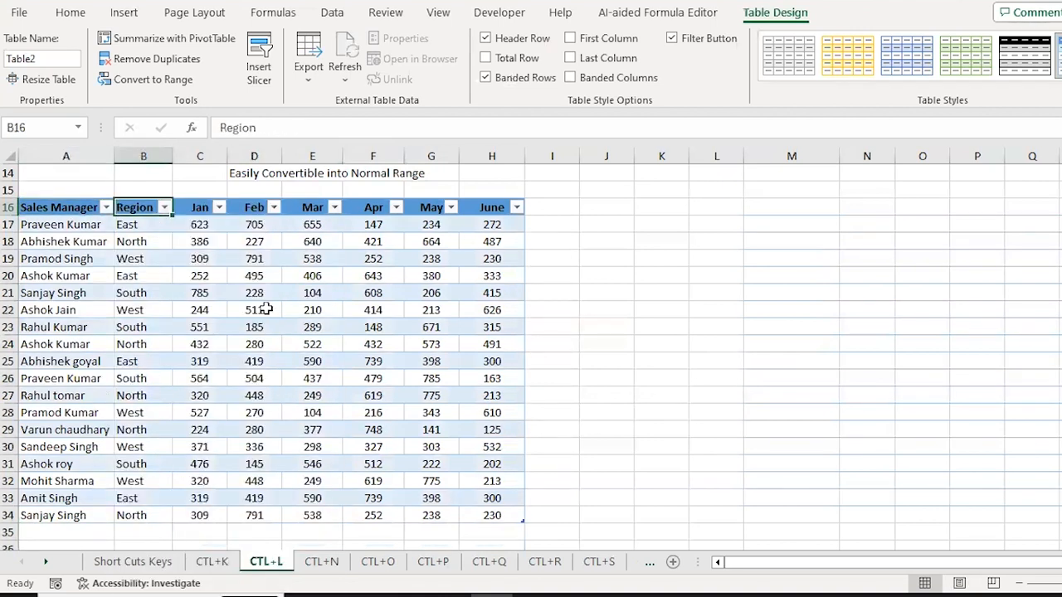
key(Right)
key(Down)
key(Down)
key(Down)
key(ctrl+Right)
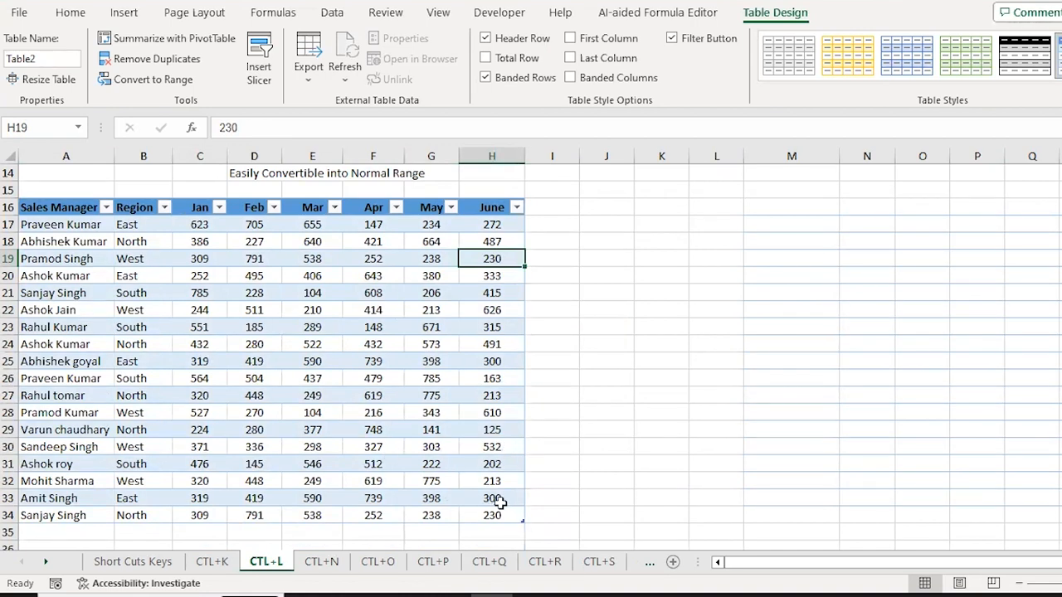
- Compare the available table design options by selecting cells inside and outside the sales table
click(264, 375)
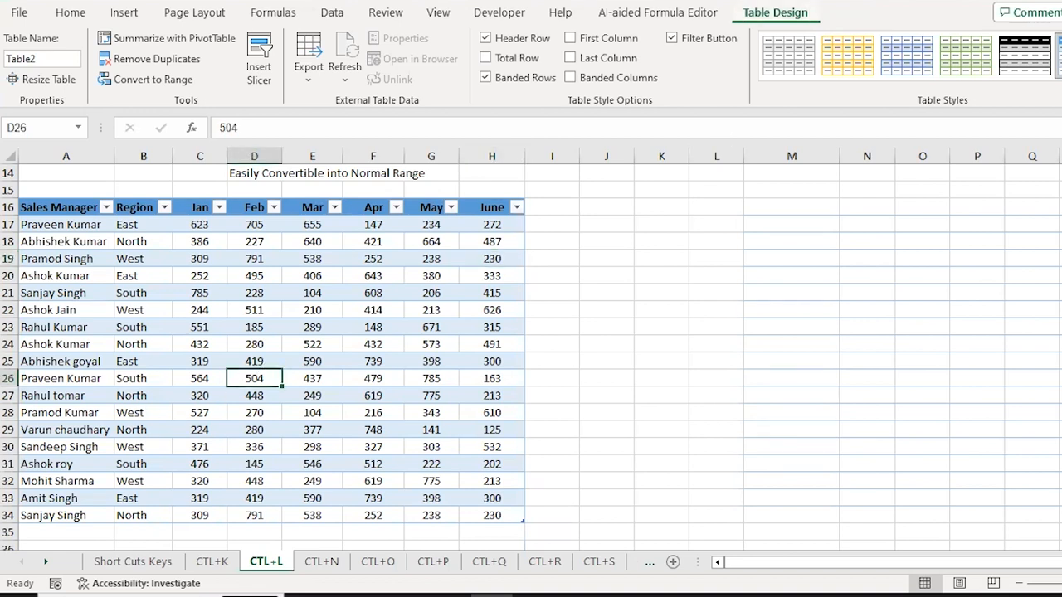
click(643, 357)
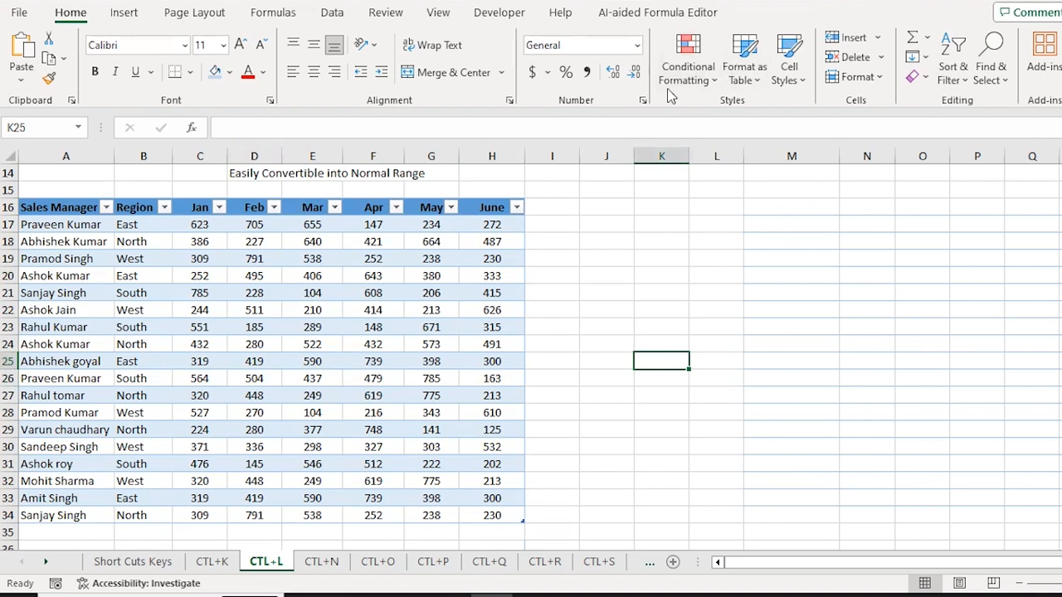
click(319, 376)
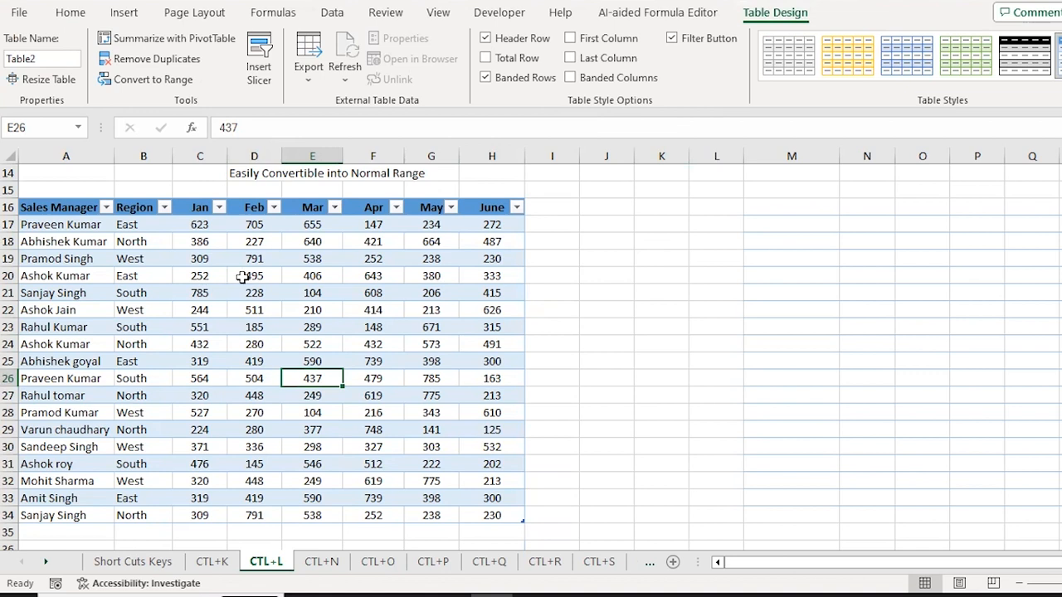
- Apply the dark gray gridded style from the last row of Medium table styles to the sales table
click(278, 329)
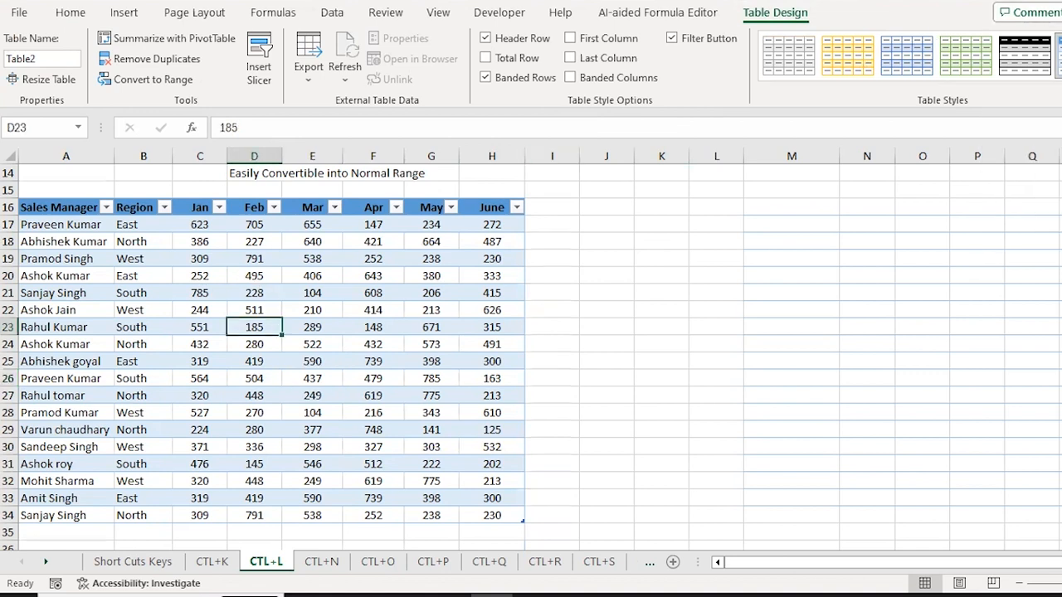
click(1057, 89)
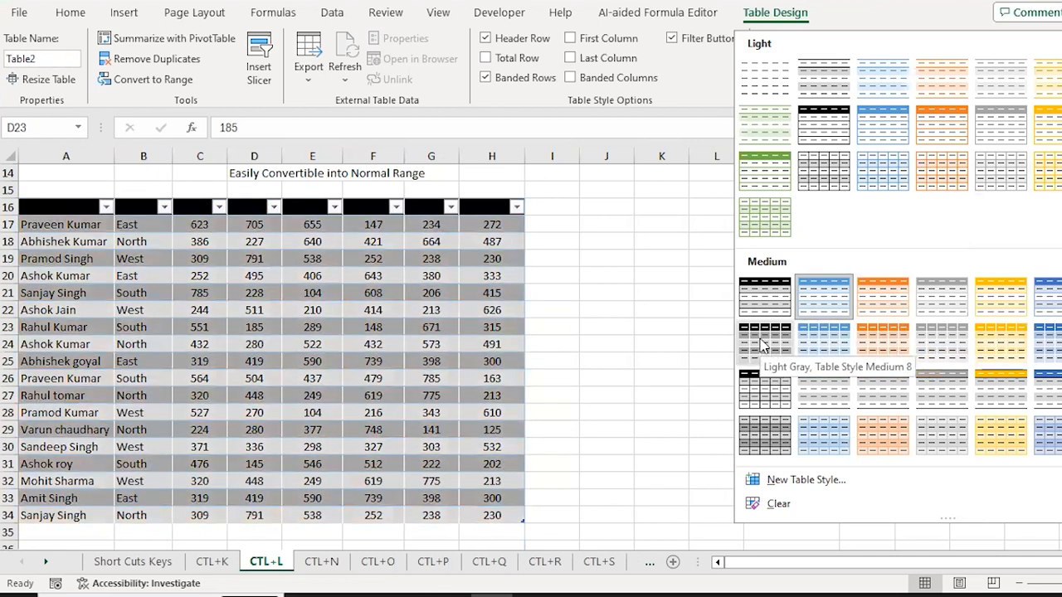
click(779, 438)
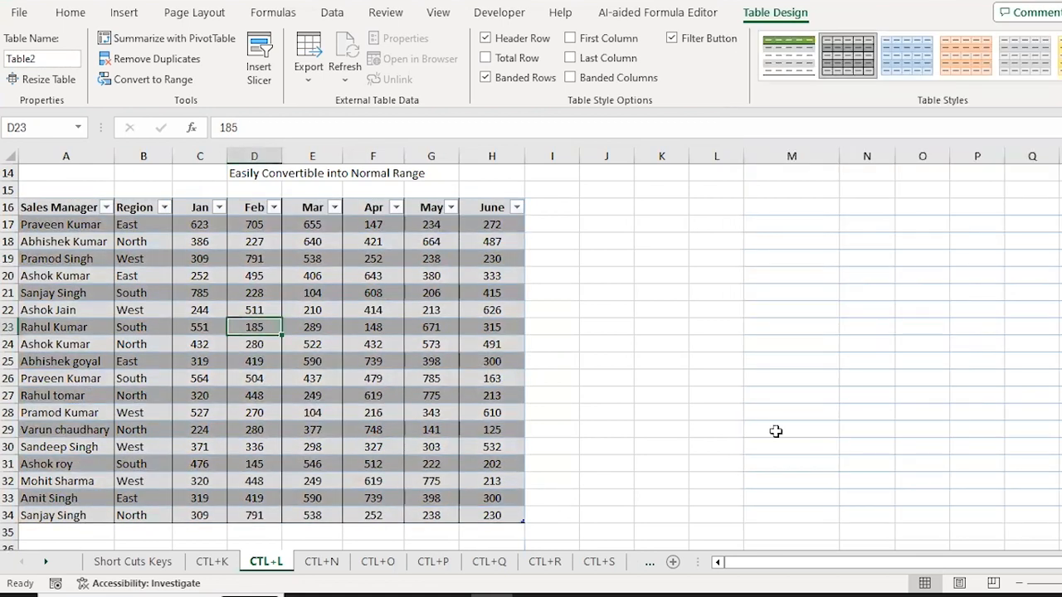
- Return to the Table Features list and go to the Auto freezed -Top Row feature
key(ctrl+Up)
key(ctrl+Up)
key(Up)
key(Up)
key(Up)
key(Up)
key(Up)
key(Up)
key(Up)
key(Up)
key(Up)
key(Up)
key(Up)
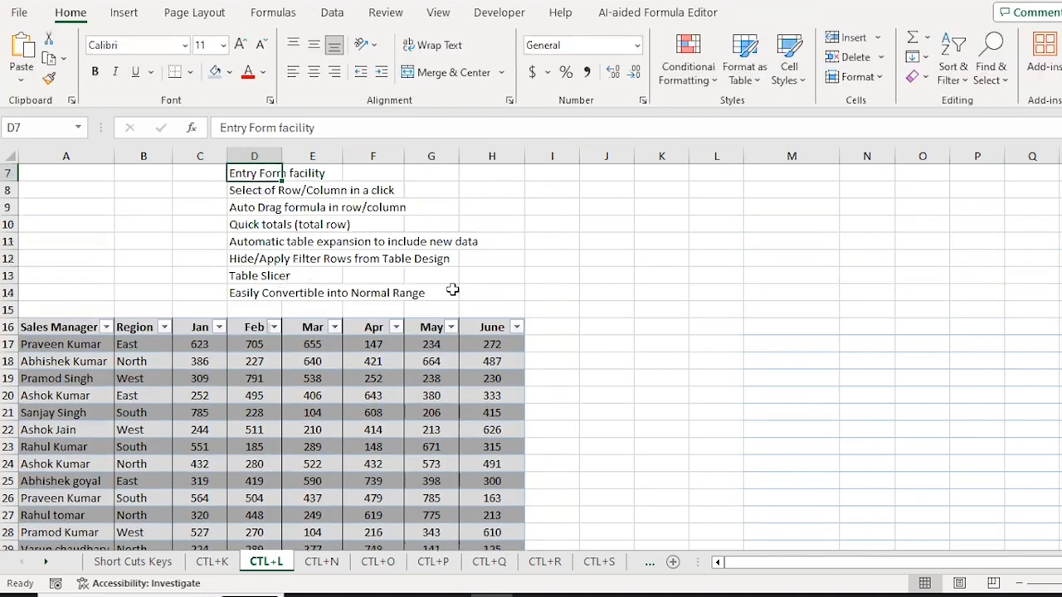
key(Down)
key(Down)
key(Down)
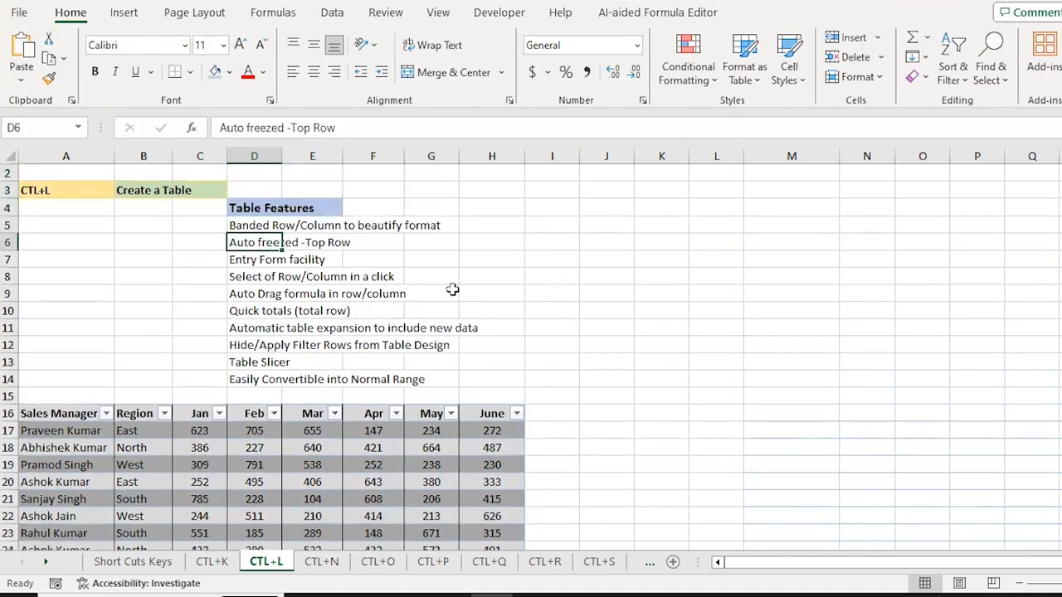
- Move down the Feb column of the sales table to the empty cells below its last row, watching the header row
click(259, 498)
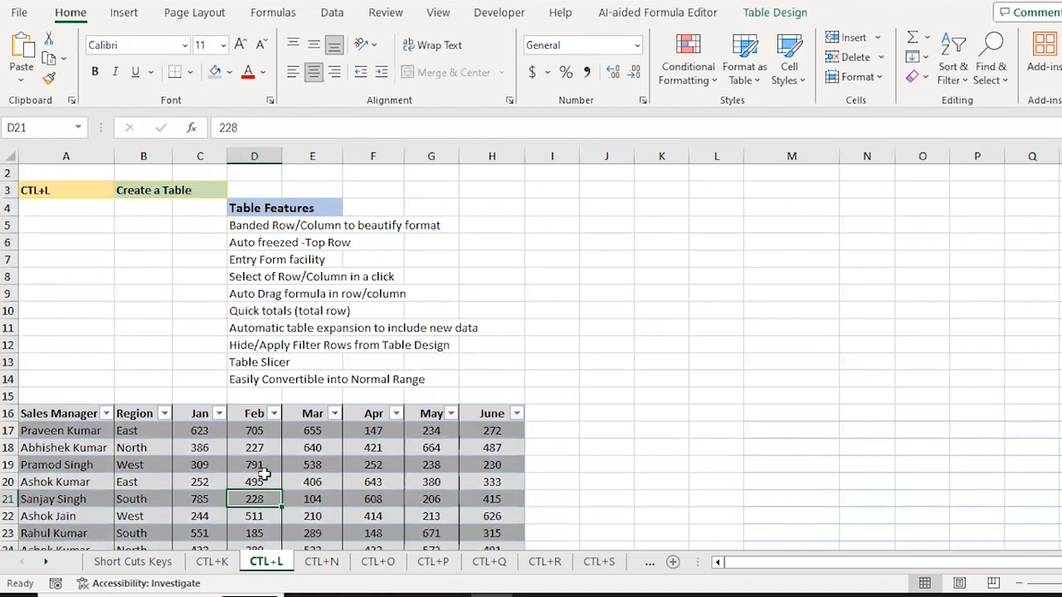
key(Up)
key(Down)
key(Down)
key(Down)
key(Down)
key(Down)
key(Down)
key(Down)
key(Down)
key(Down)
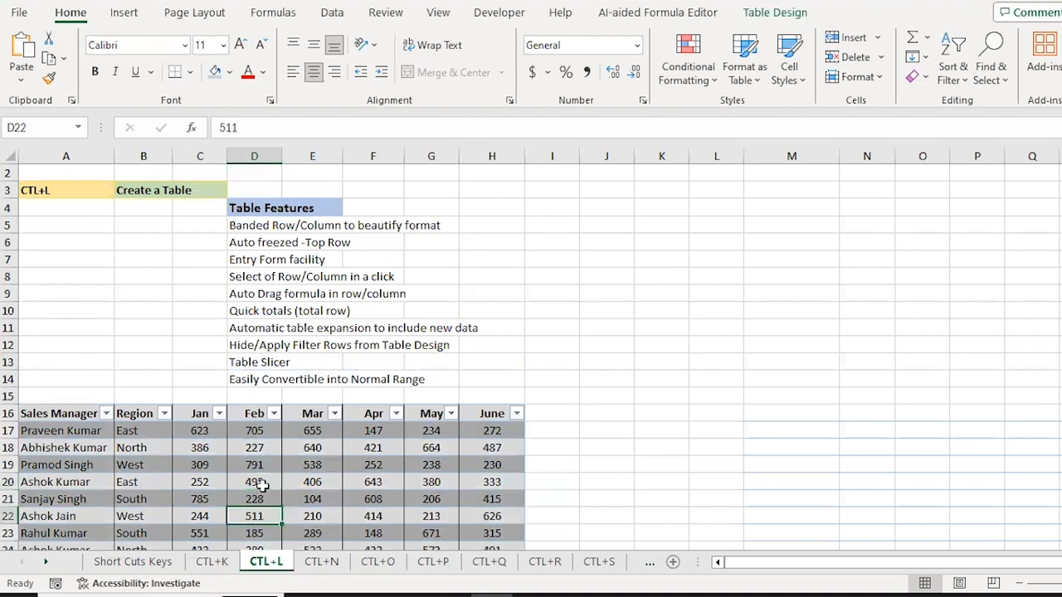
key(Down)
key(Down)
key(Down)
key(Down)
key(Down)
key(Down)
key(Down)
key(Down)
key(Down)
key(Down)
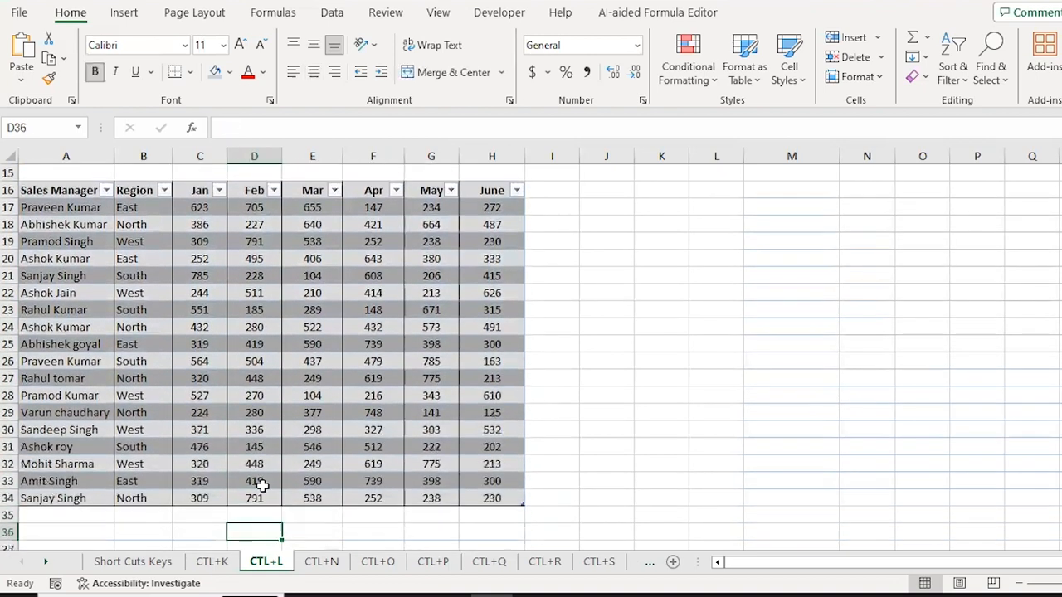
- Go back up into the Feb data and examine how the table headers appear in place of the column letters
key(Up)
key(Up)
key(Up)
key(Up)
key(Up)
key(Up)
key(Up)
key(Up)
key(Up)
key(Up)
key(Up)
key(Up)
key(Up)
key(Up)
key(Up)
key(Up)
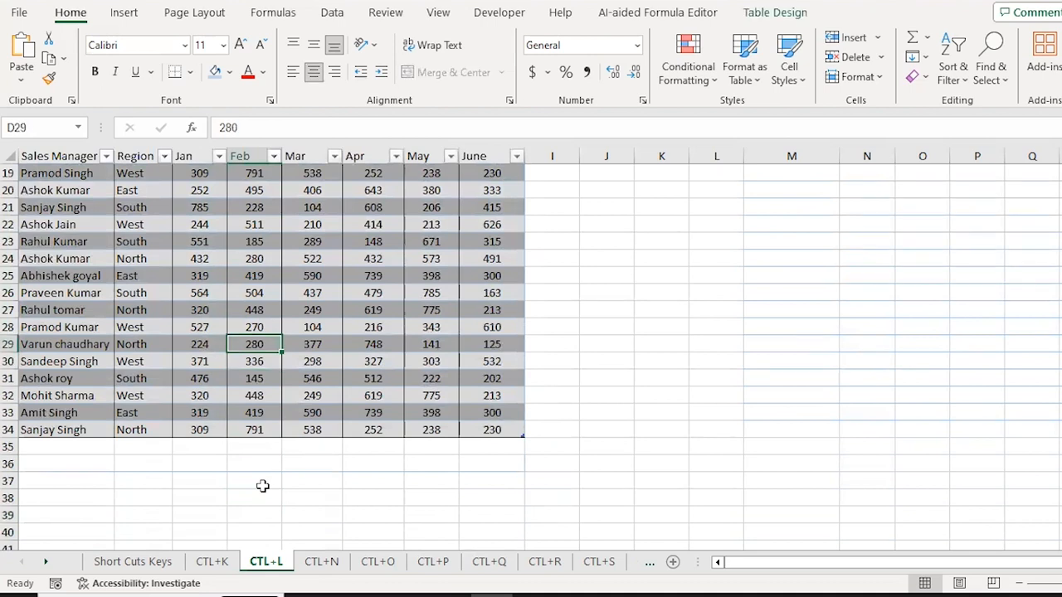
key(Up)
key(Up)
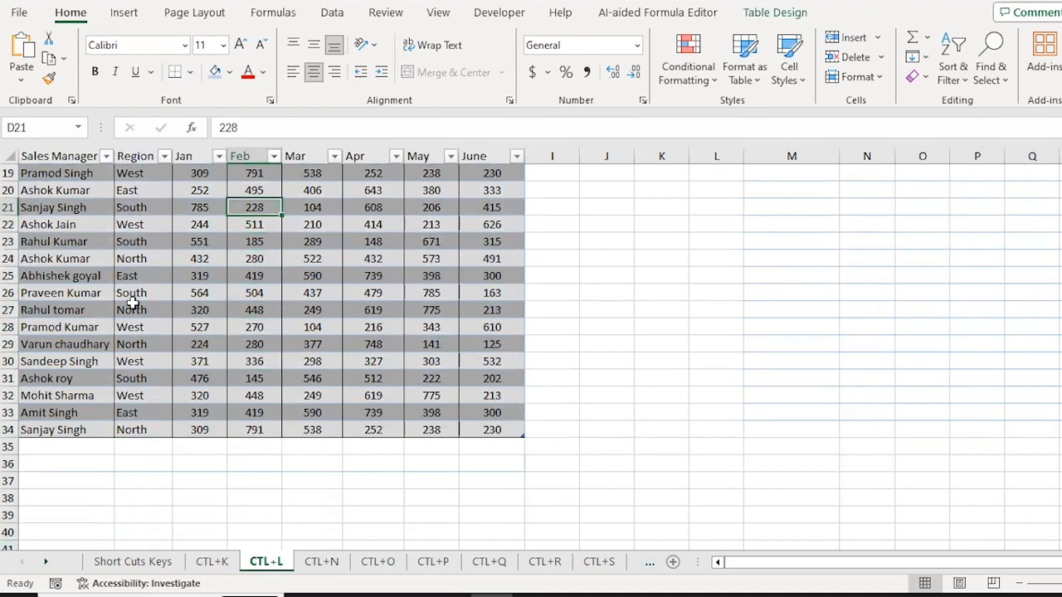
key(Down)
key(Down)
key(Down)
key(Down)
key(Down)
key(Down)
key(Down)
key(Down)
key(Down)
key(Down)
key(Down)
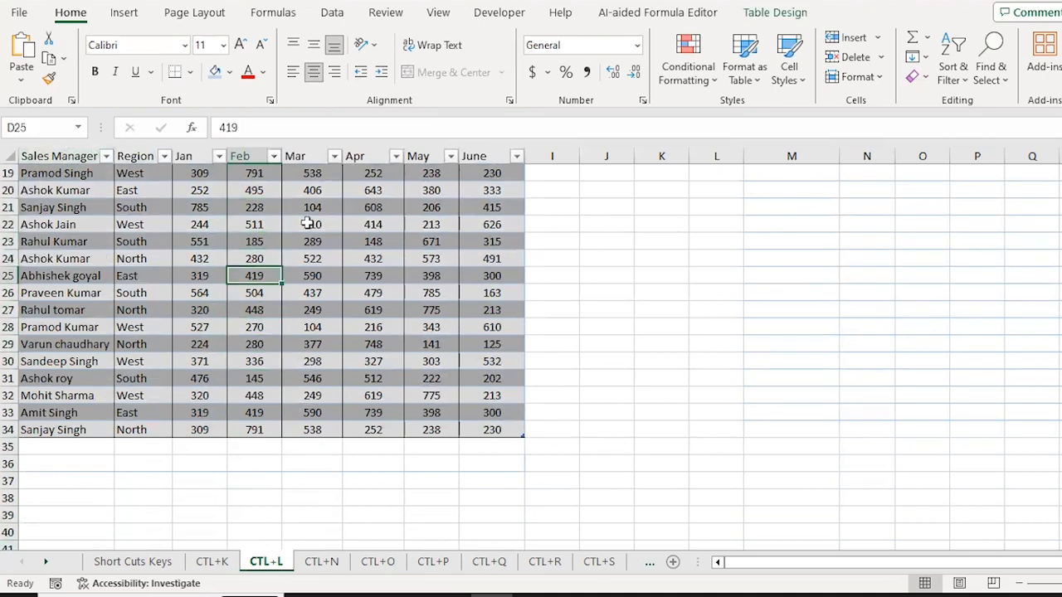
- Move down to cell D39 outside the sales table to compare the column headings there
key(Down)
key(Down)
key(Down)
key(Down)
key(Down)
key(Down)
key(Down)
key(Down)
key(Down)
key(Down)
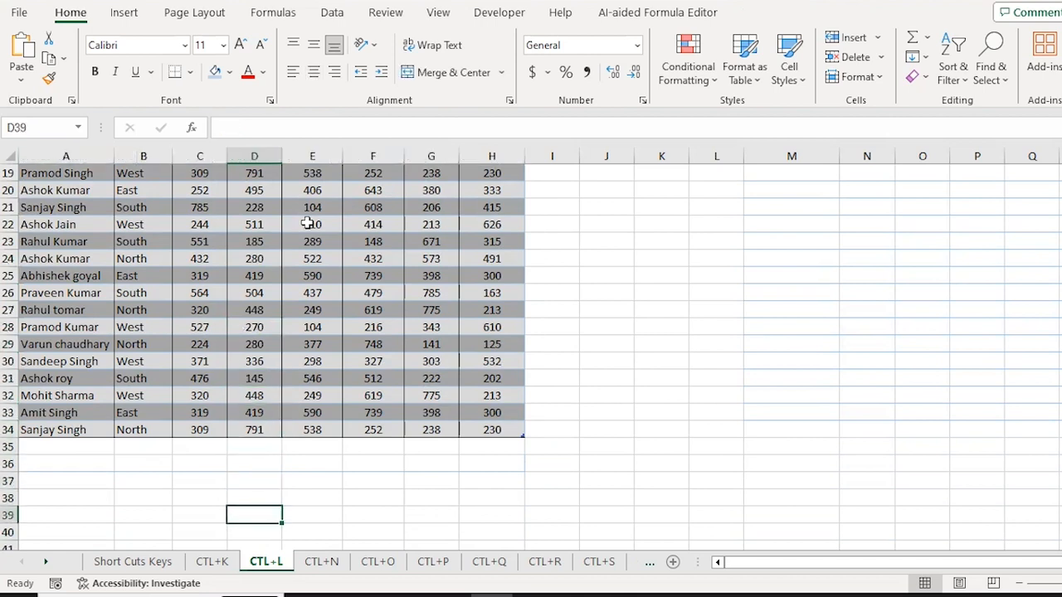
- Move back inside the sales table and up toward the first Region entry, checking the frozen headers along the way
key(Up)
key(Up)
key(Up)
key(Up)
key(Up)
key(Up)
key(Up)
key(Up)
key(Up)
key(Up)
key(Up)
key(Up)
key(Up)
key(Up)
key(Up)
key(Up)
key(Up)
key(Up)
key(Up)
key(Up)
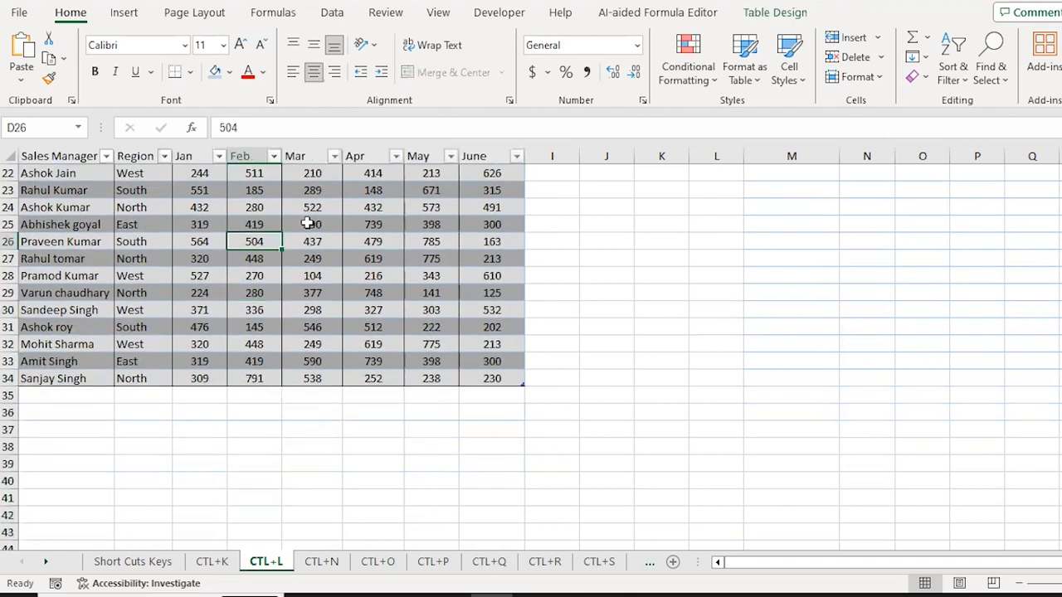
key(Up)
key(Down)
key(Down)
key(Down)
key(Left)
key(Left)
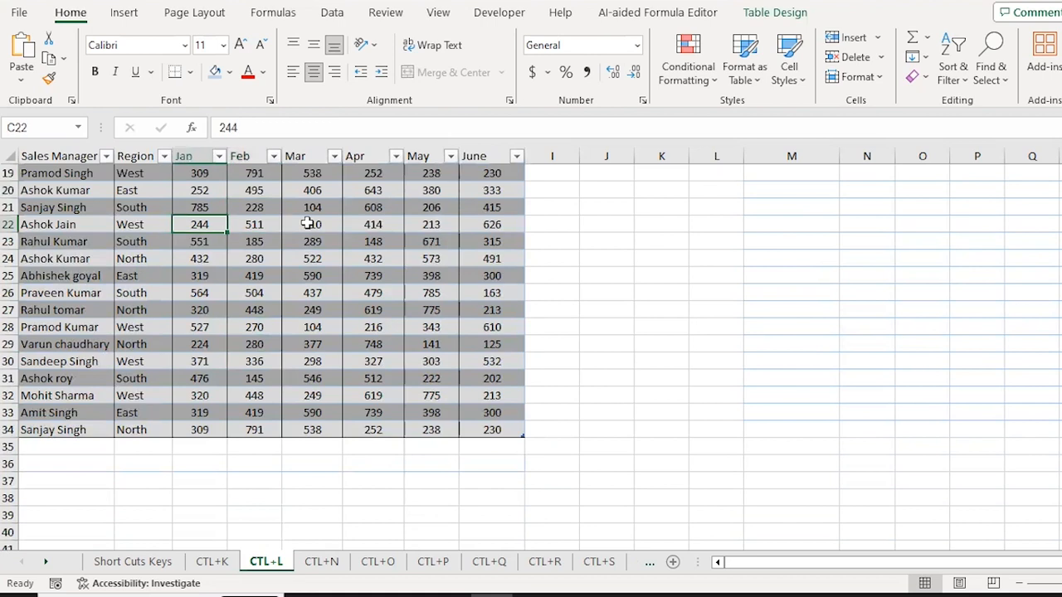
key(Up)
key(Up)
key(Up)
key(Up)
key(Up)
key(Up)
key(Up)
key(Up)
key(Up)
key(Up)
key(Up)
key(Up)
key(Up)
key(Up)
key(Up)
key(Up)
key(Up)
key(Up)
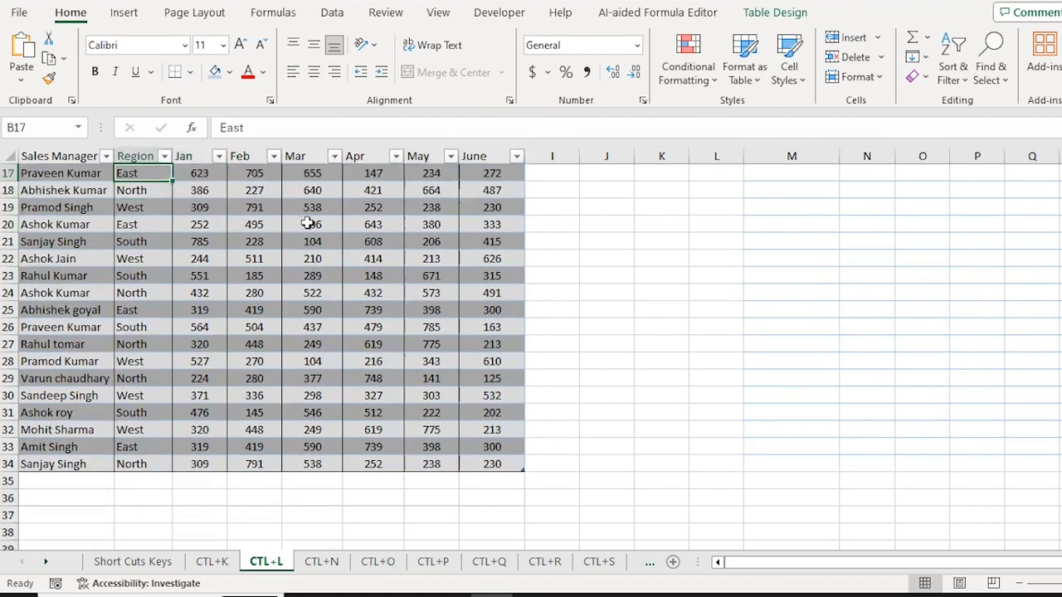
- View the sheet's top rows and feature list, then return down the Feb column to recheck the table headers
key(Down)
key(Down)
key(Down)
key(Down)
key(Down)
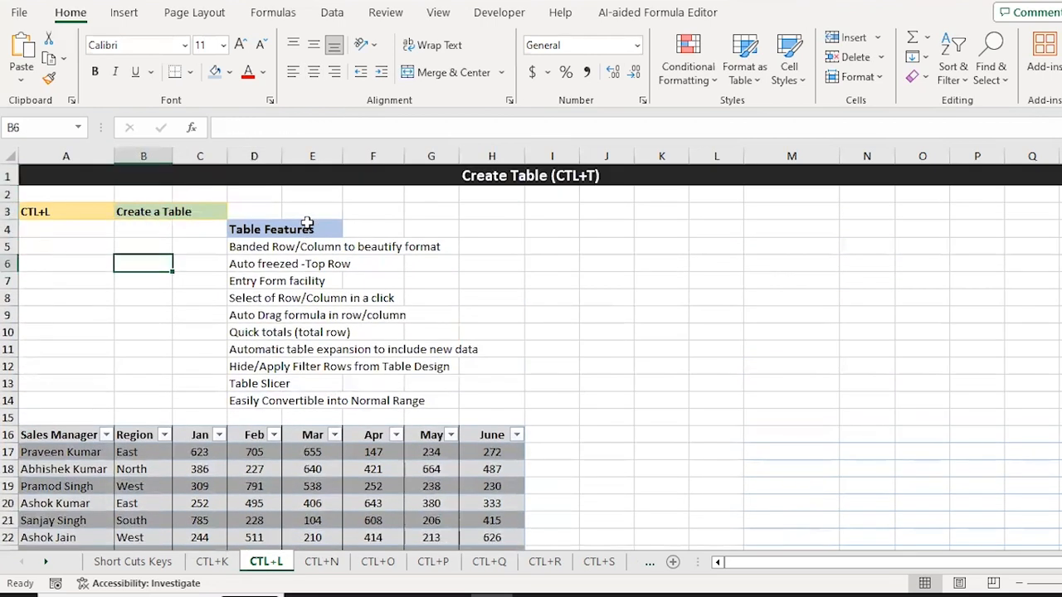
key(Right)
key(Right)
key(Down)
key(Down)
key(Down)
key(Down)
key(Down)
key(Down)
key(Down)
key(Down)
key(Down)
key(Down)
key(Down)
key(Down)
key(Down)
key(Down)
key(Down)
key(Down)
key(Down)
key(Down)
key(Down)
key(Down)
key(Down)
key(Down)
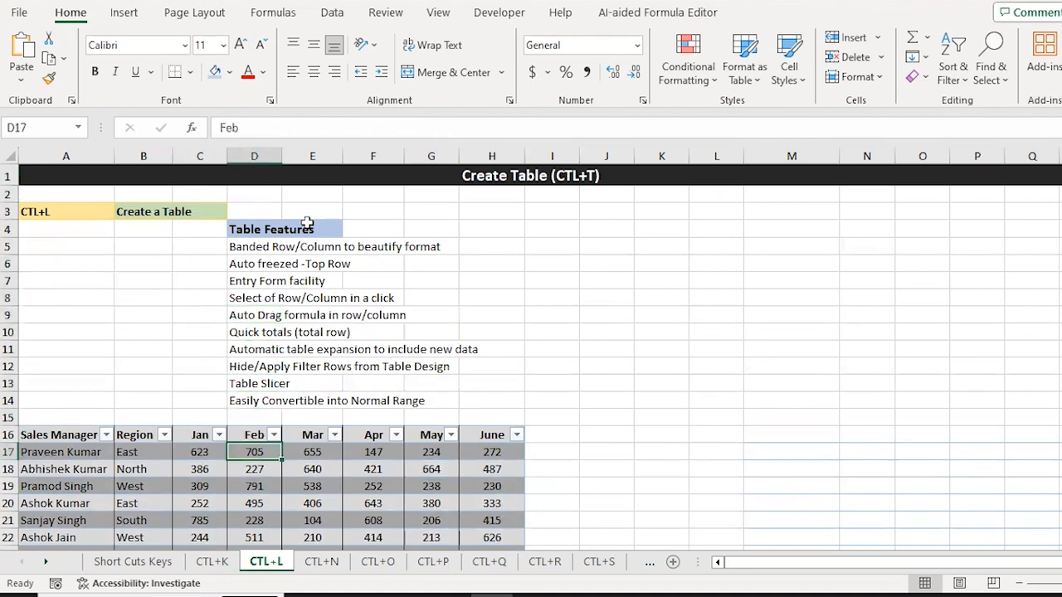
key(Up)
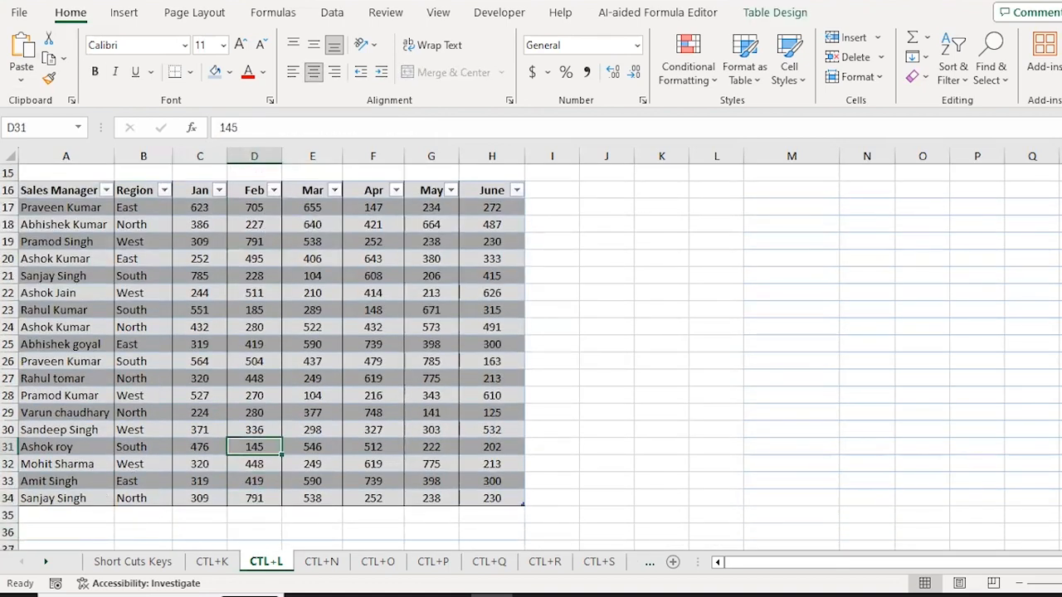
- Add a record through the table's data entry form with the sales manager's name, region north and Jan 100, and close the form
click(208, 1)
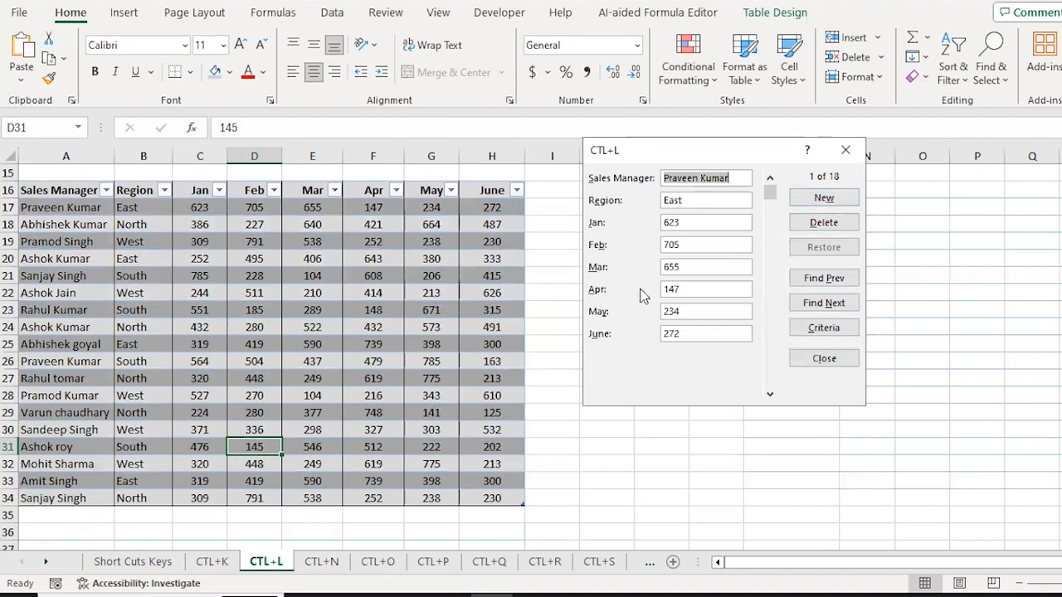
click(824, 199)
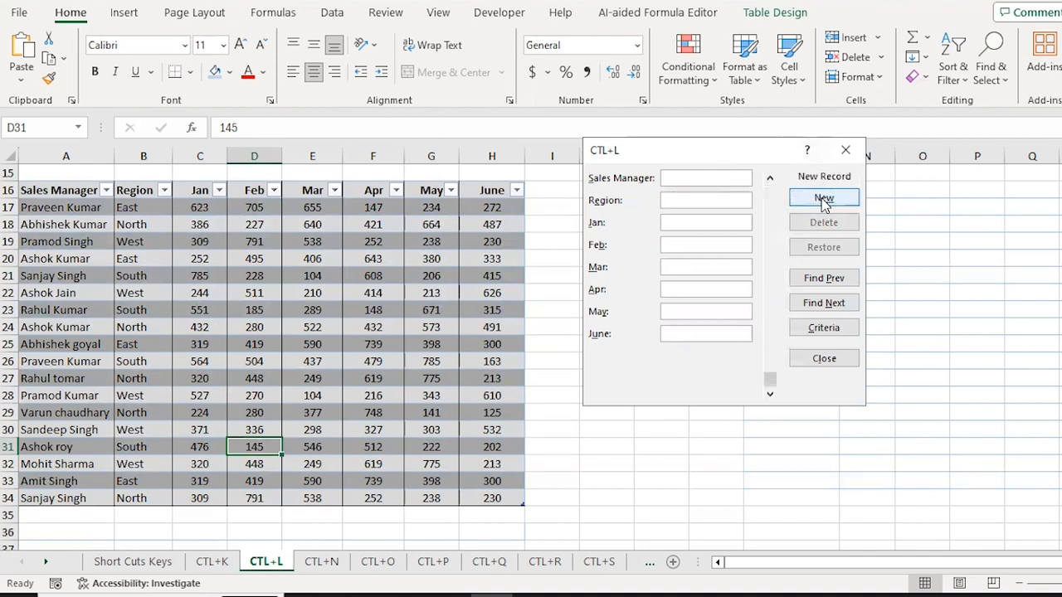
click(824, 199)
text(raj)
click(824, 199)
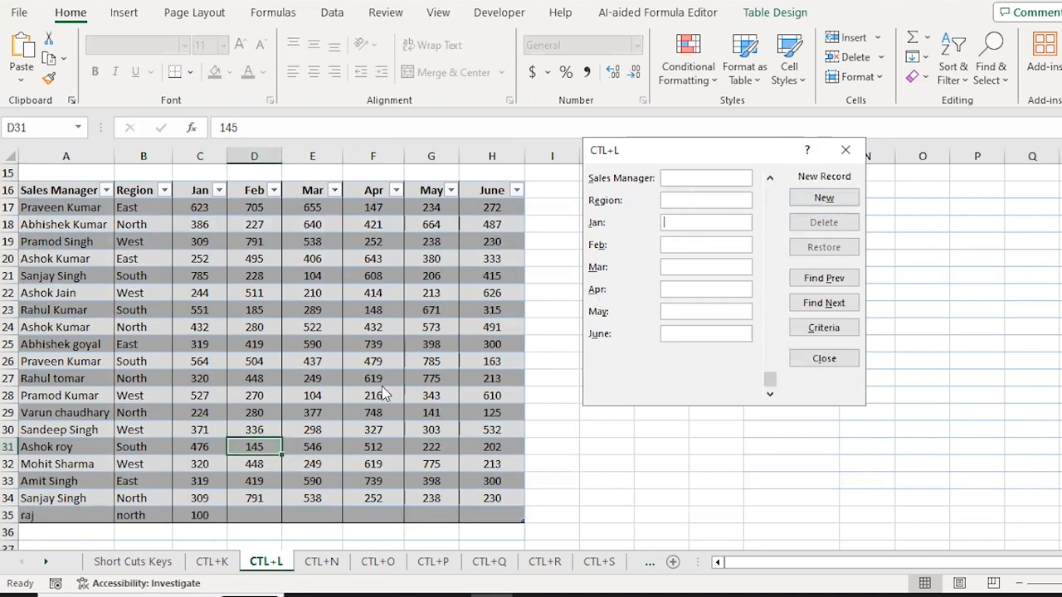
click(824, 361)
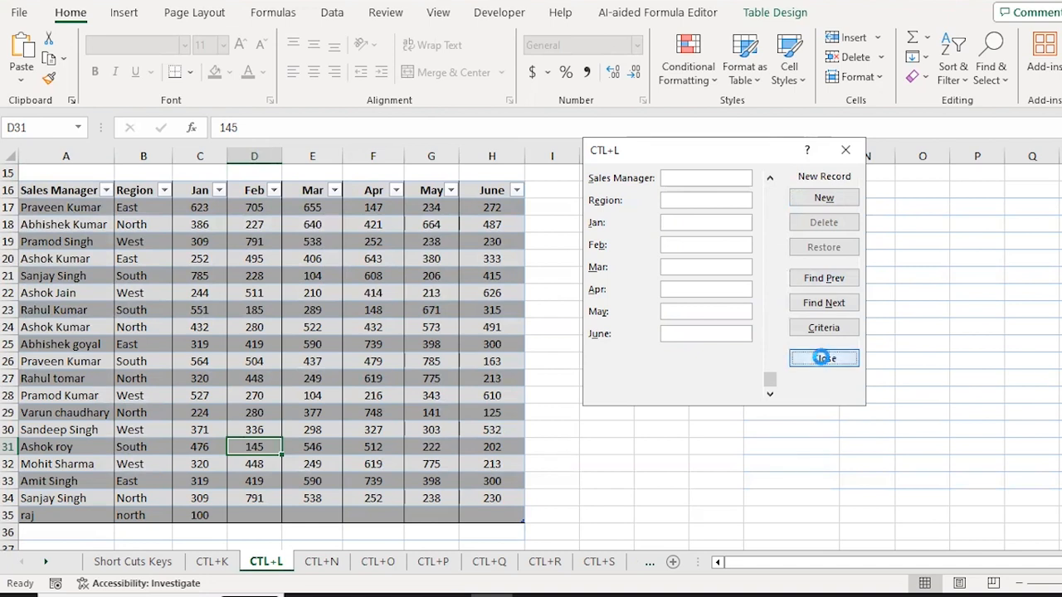
- Complete row 35 with Feb 334, Mar 567, Apr 345, May 4556 and June 345
click(254, 513)
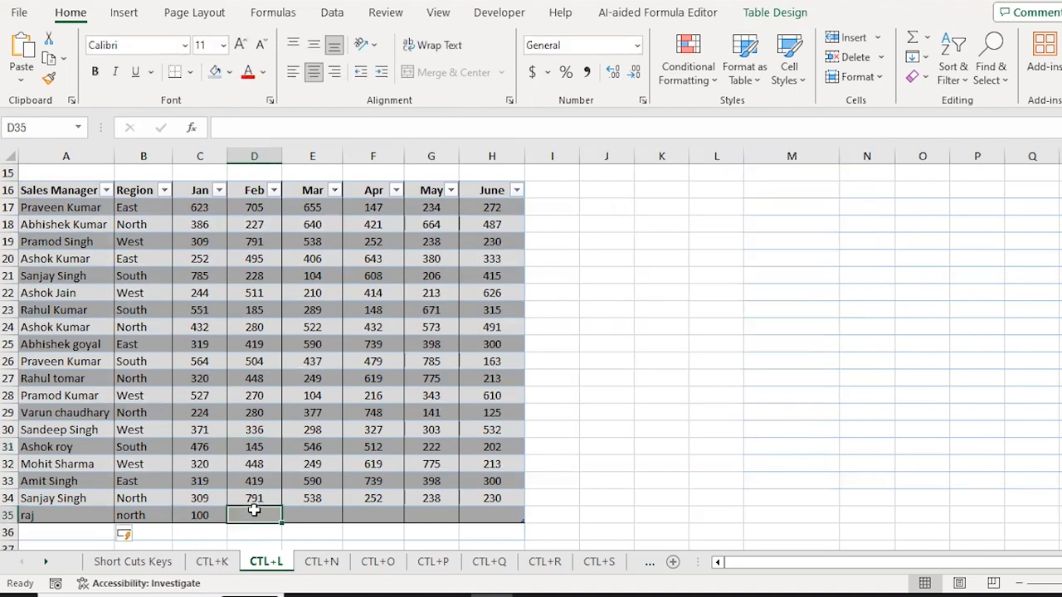
text(534)
key(Tab)
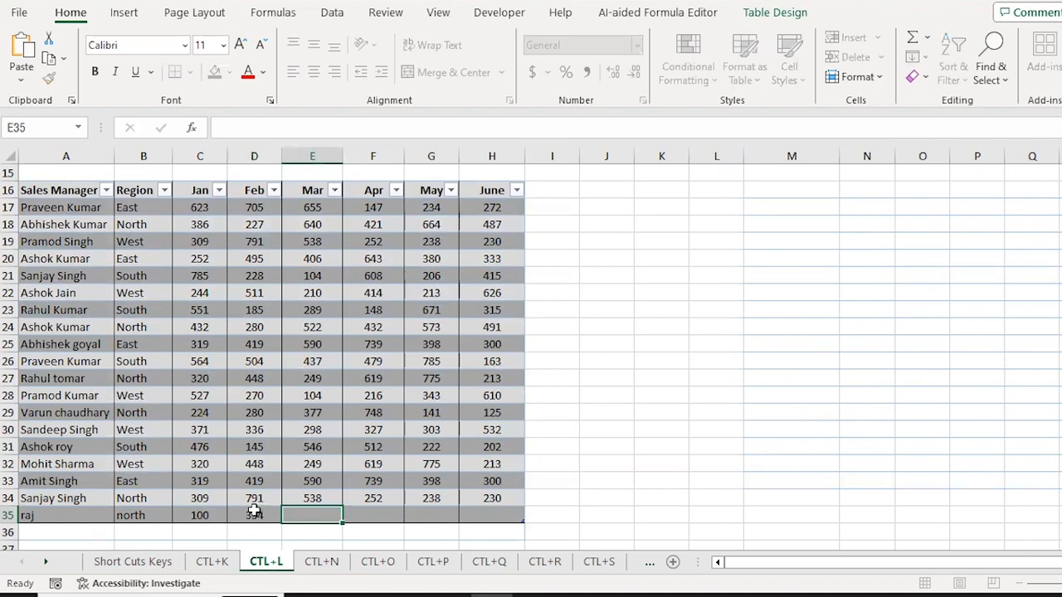
text(567)
key(Tab)
text(345)
key(Tab)
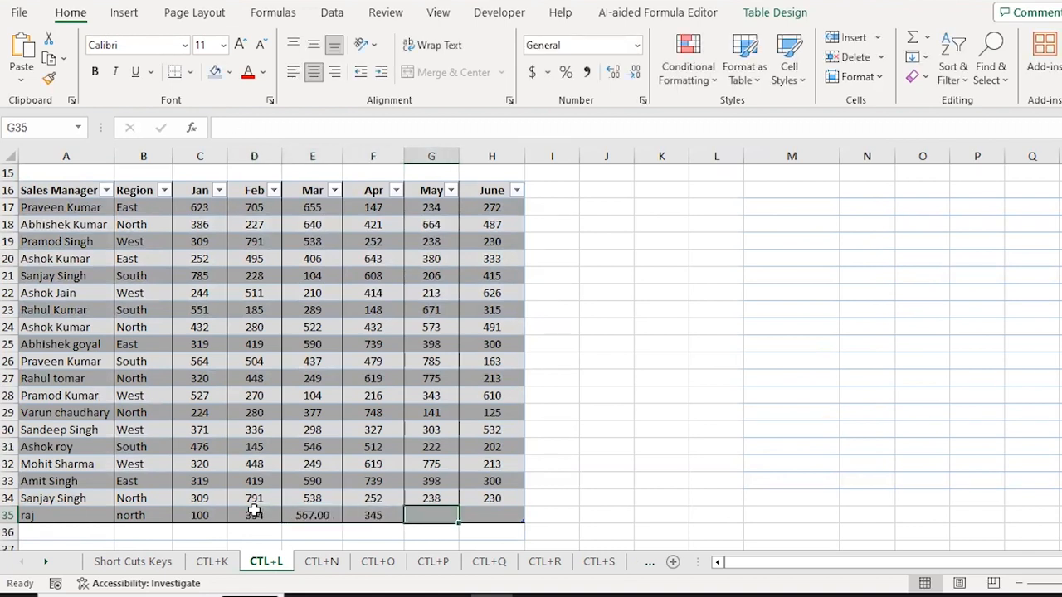
text(4556)
key(Tab)
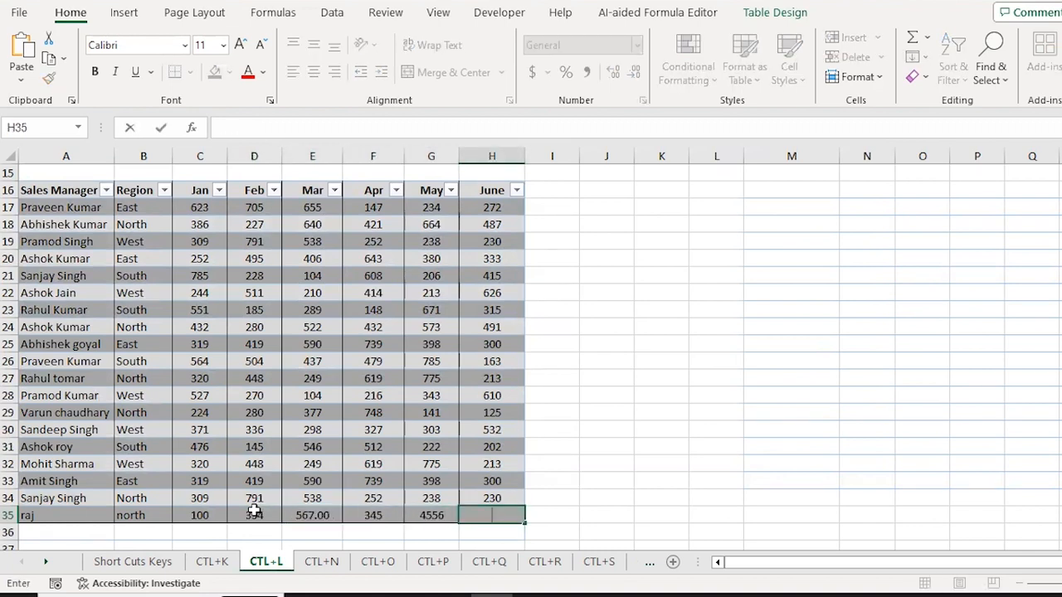
text(345)
key(Return)
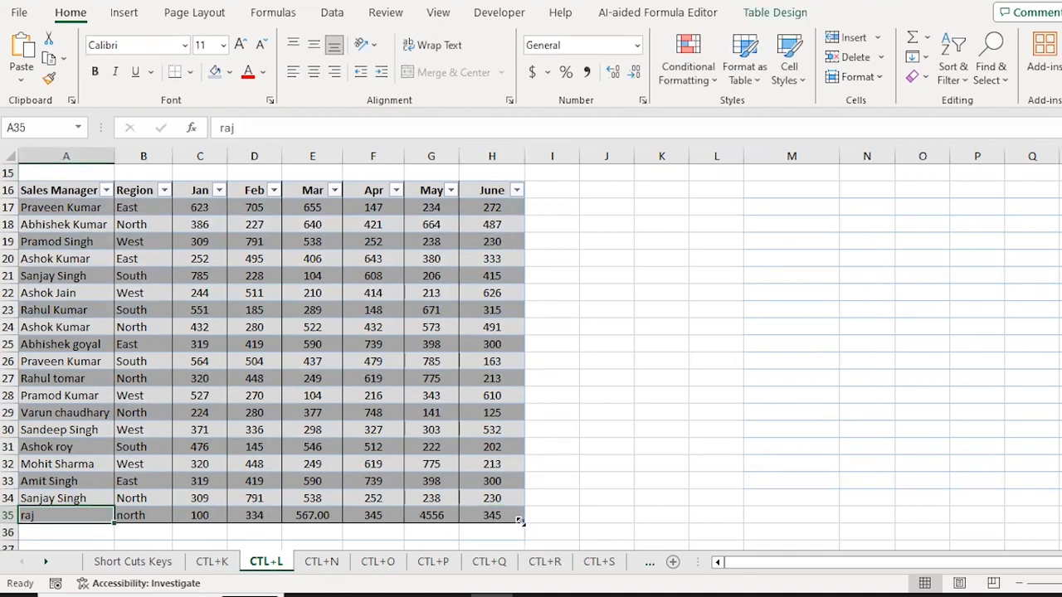
- Go from the new row to the Sales Manager header and over to the third Jan value in C19
key(ctrl+Up)
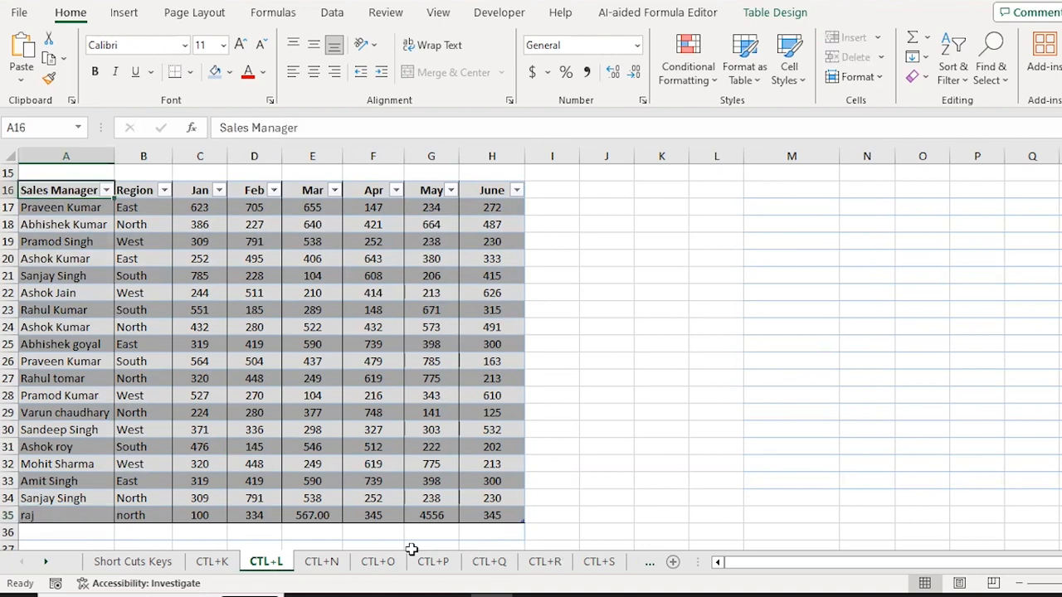
key(Right)
key(Right)
key(Down)
key(Down)
key(Down)
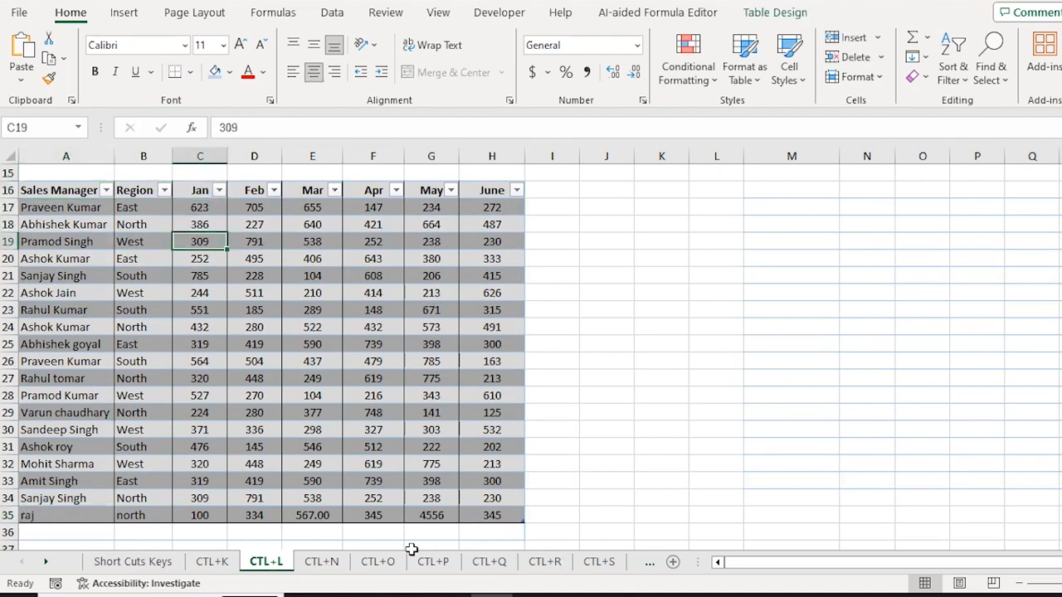
- Open the Quick Access Toolbar customization options and list all commands
key(alt+d)
key(o)
key(Escape)
click(449, 1)
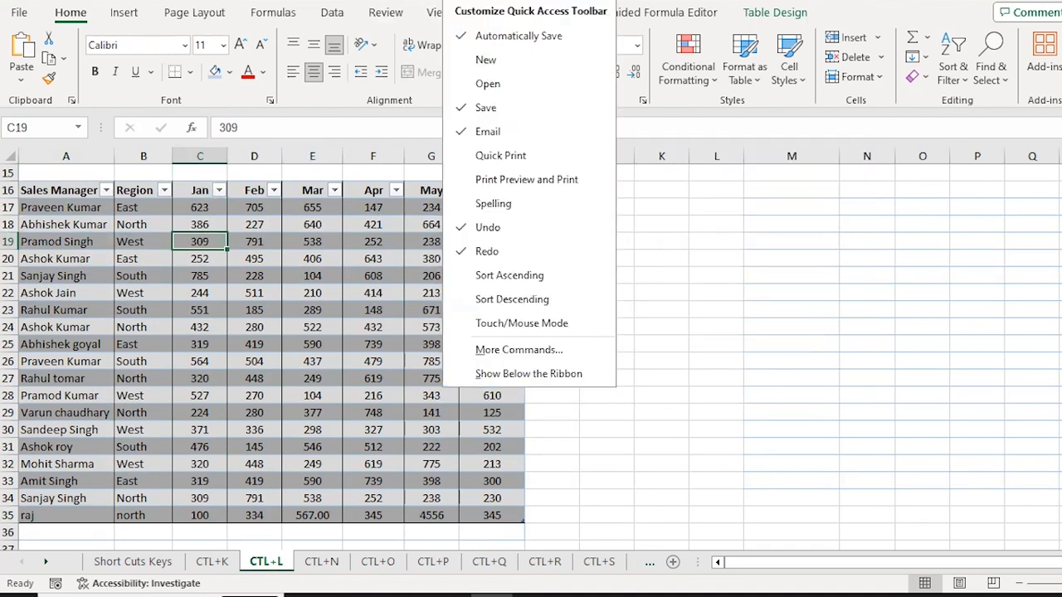
click(518, 351)
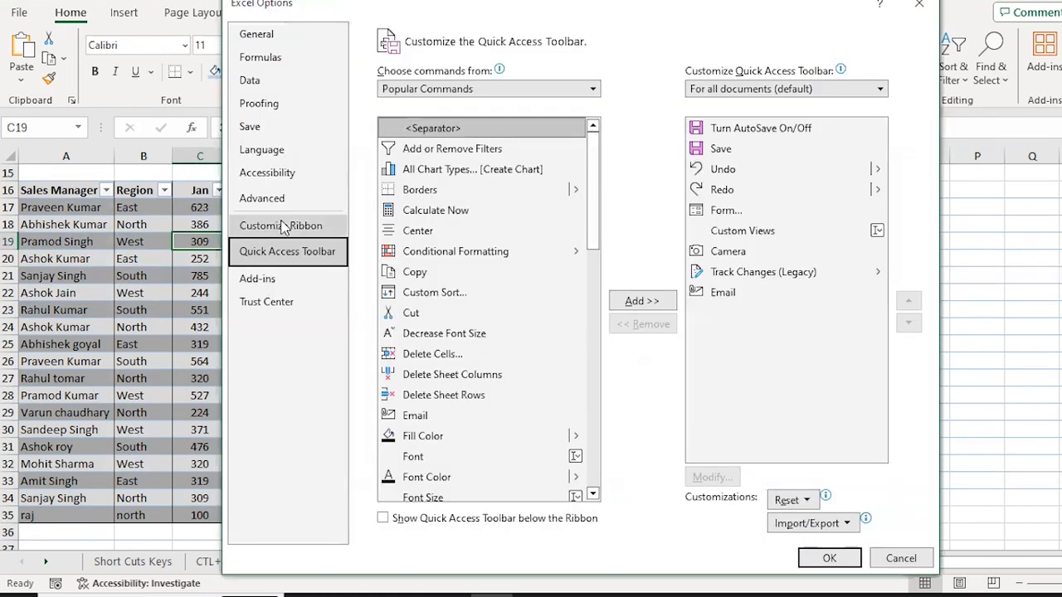
click(489, 89)
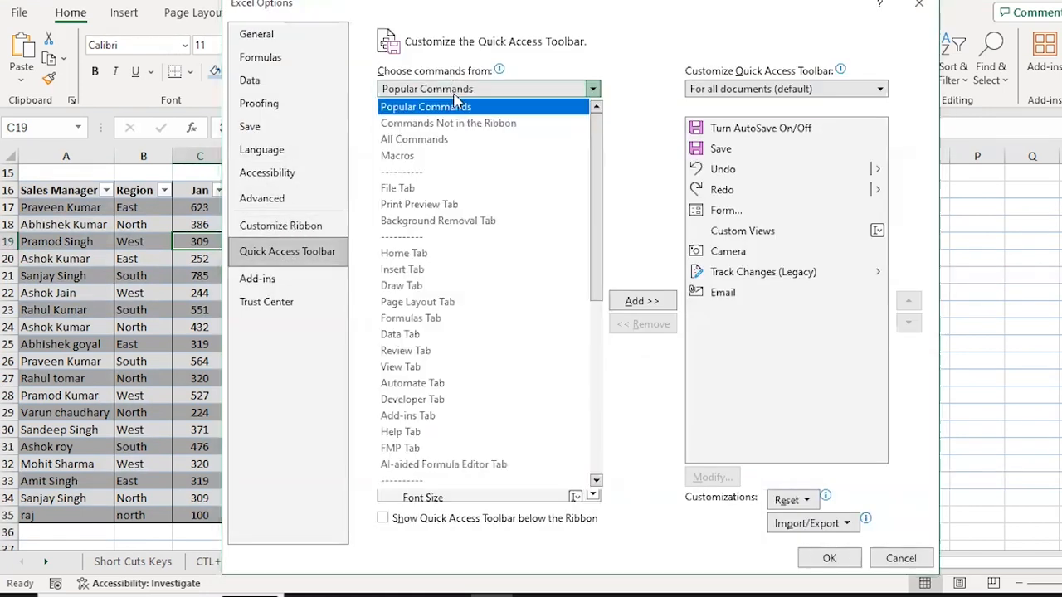
click(425, 139)
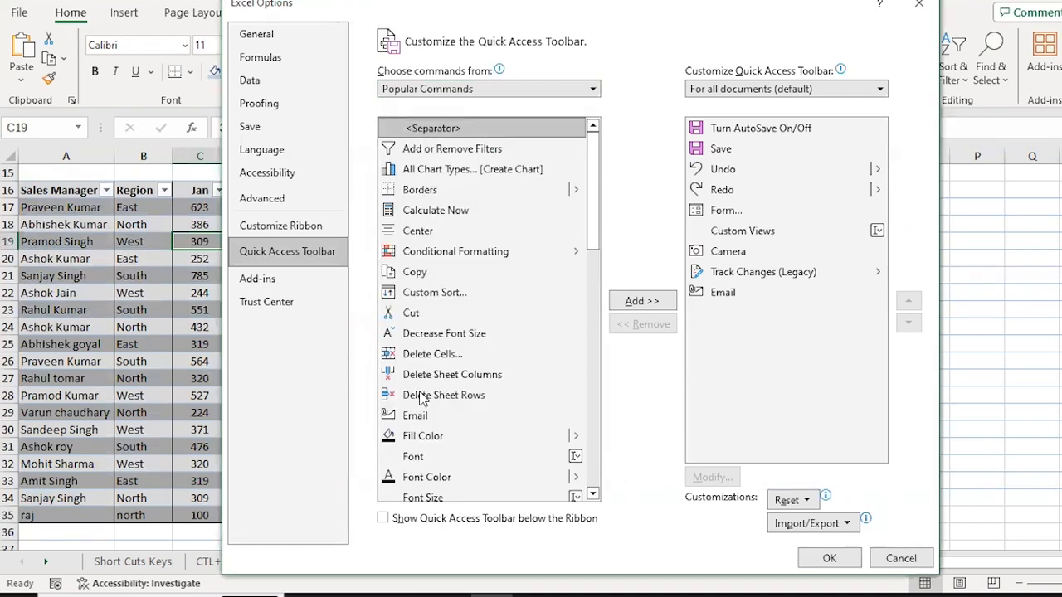
- Try to add the Form command to the Quick Access Toolbar, and leave the options without saving
click(434, 414)
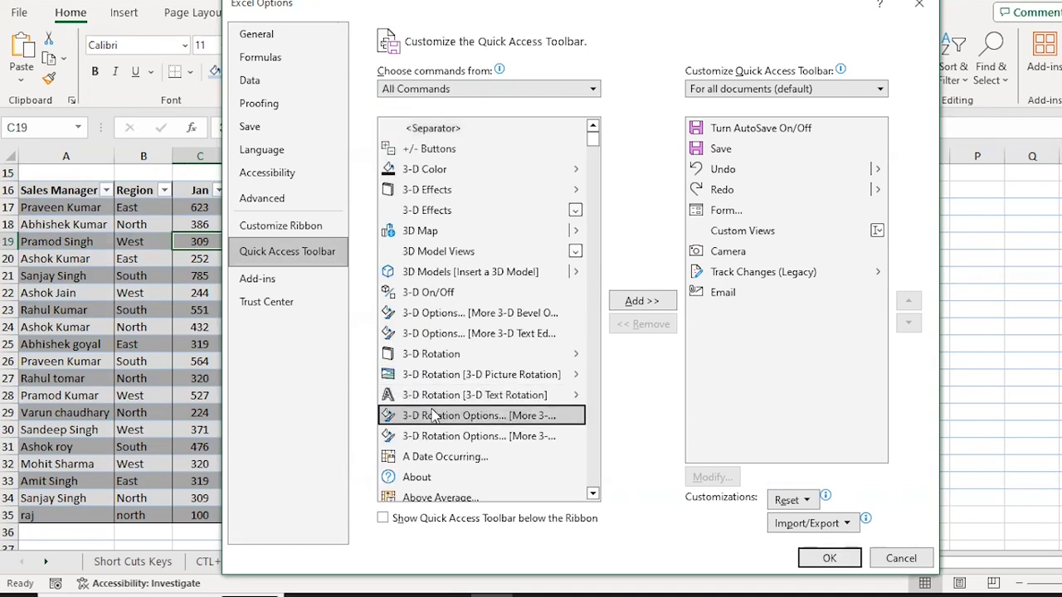
key(f)
key(f)
key(f)
key(f)
key(f)
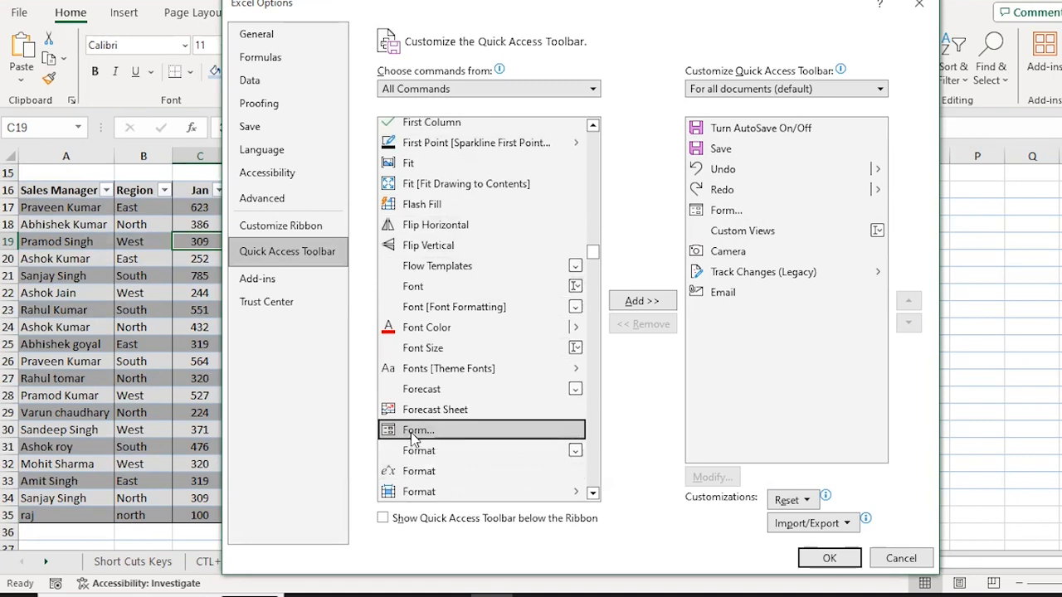
click(639, 304)
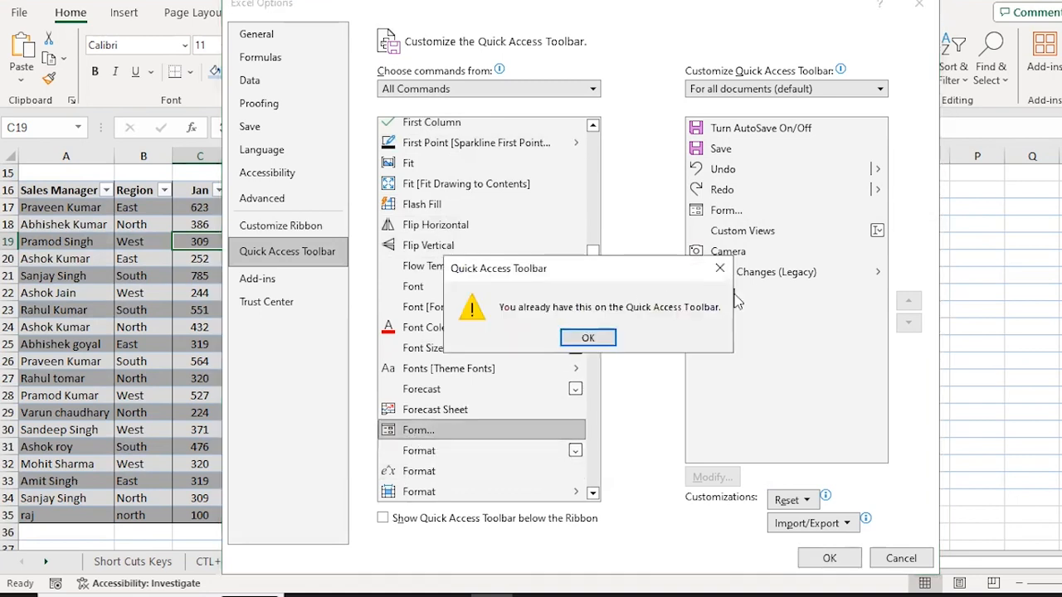
click(588, 338)
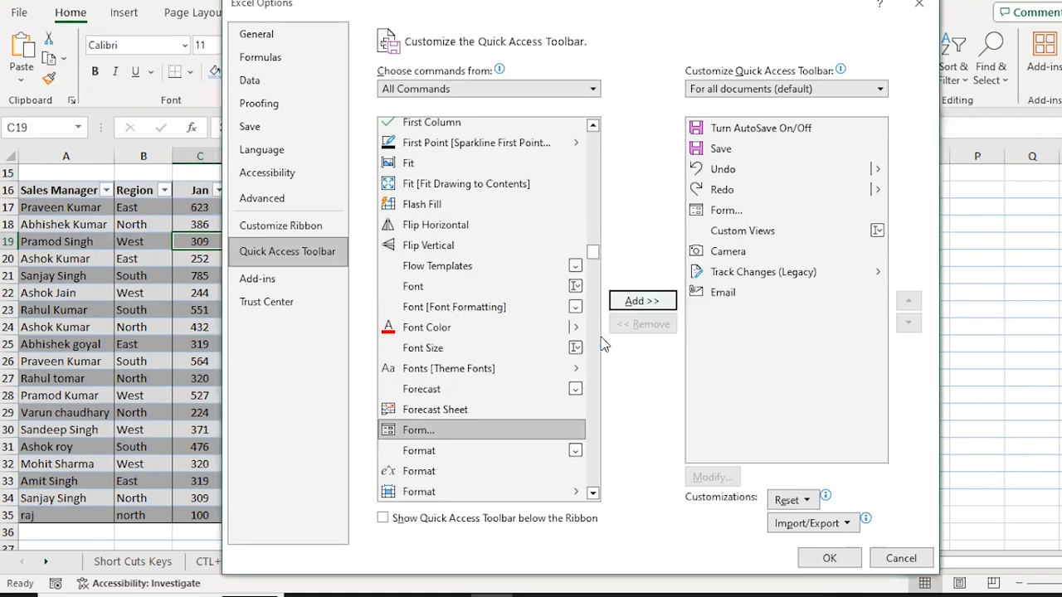
click(901, 558)
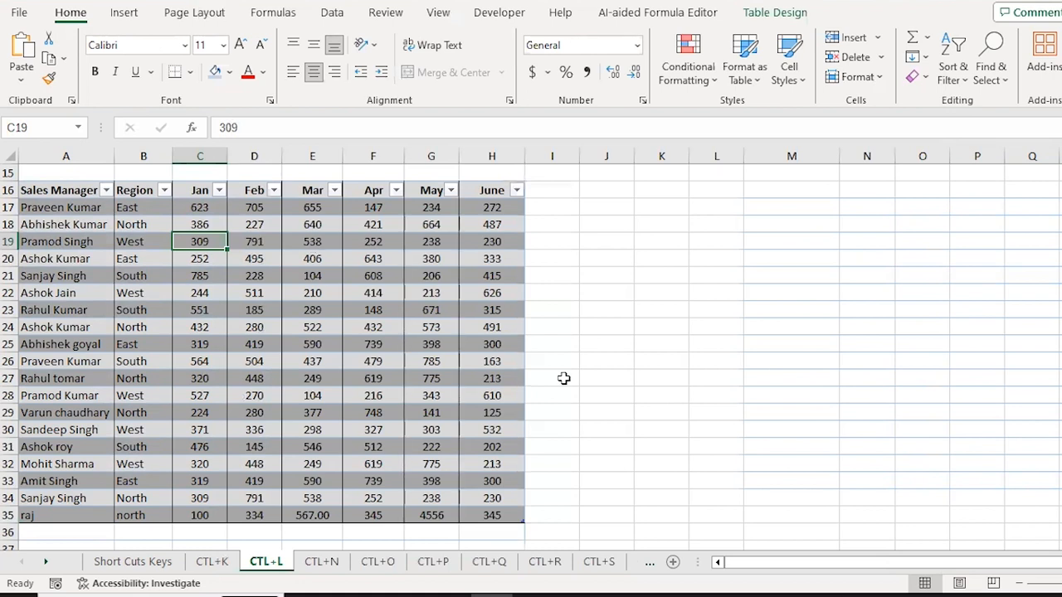
- View the Table Features list above the table and go to the Auto Drag formula entry in D9
key(Up)
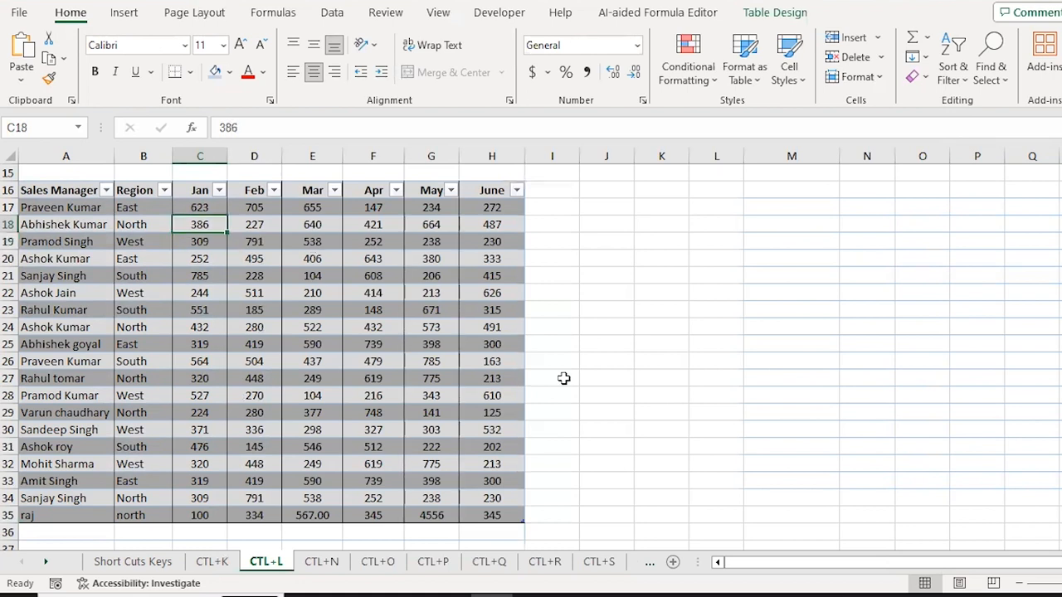
key(Up)
key(Up)
key(Up)
key(Up)
key(Up)
key(Up)
key(Up)
key(Up)
key(Up)
key(Up)
key(Up)
key(Up)
key(Up)
key(Up)
key(Up)
key(Up)
key(Up)
key(Down)
key(Down)
key(Down)
key(Down)
key(Down)
key(Down)
key(Down)
key(Down)
key(Down)
key(Right)
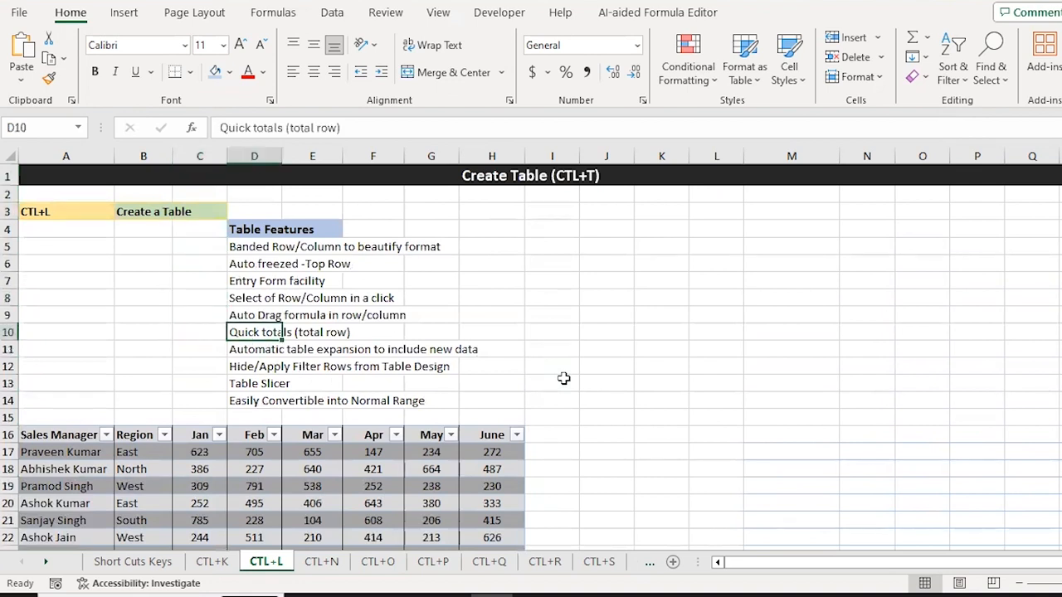
key(Up)
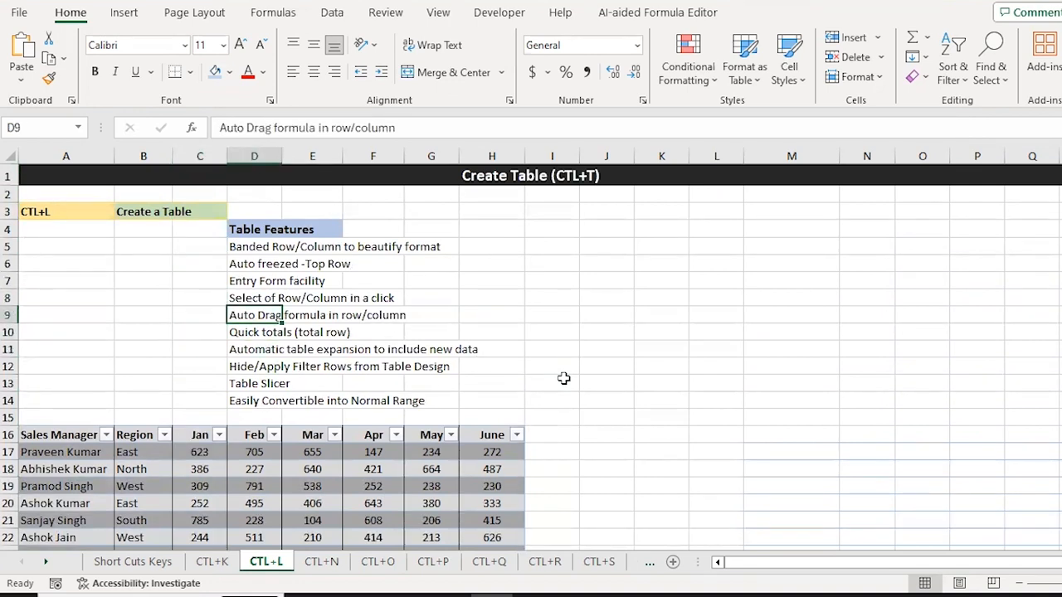
- Return to the table and select all data in the Apr column, followed by the May column
key(Down)
key(Down)
key(Down)
key(Down)
key(Down)
key(Down)
key(Down)
key(Down)
key(Down)
key(Down)
key(Down)
key(Down)
key(Down)
key(Down)
key(Down)
key(Down)
key(Down)
key(Up)
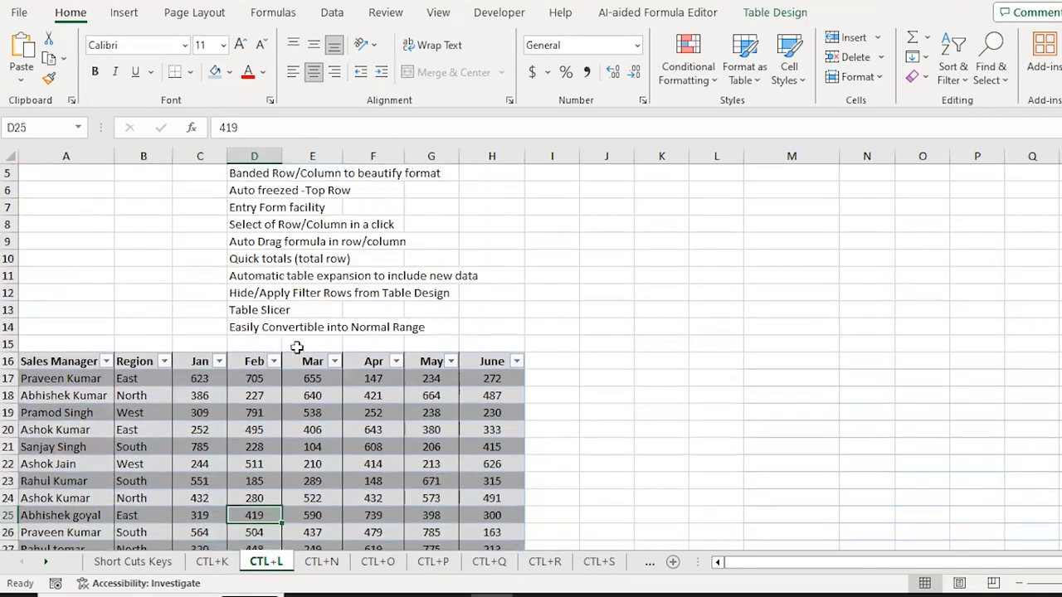
click(373, 354)
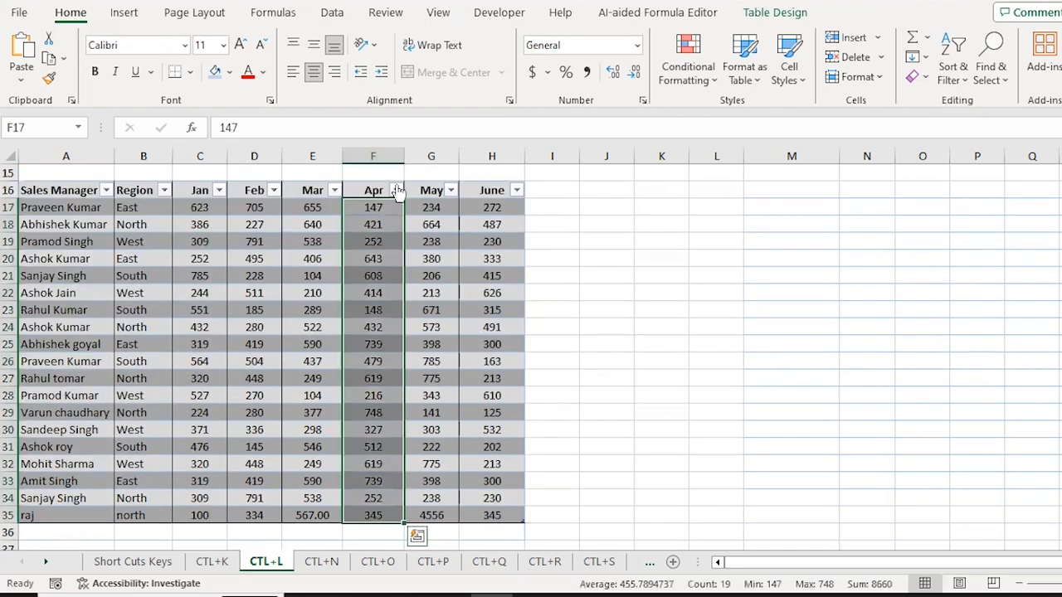
click(432, 181)
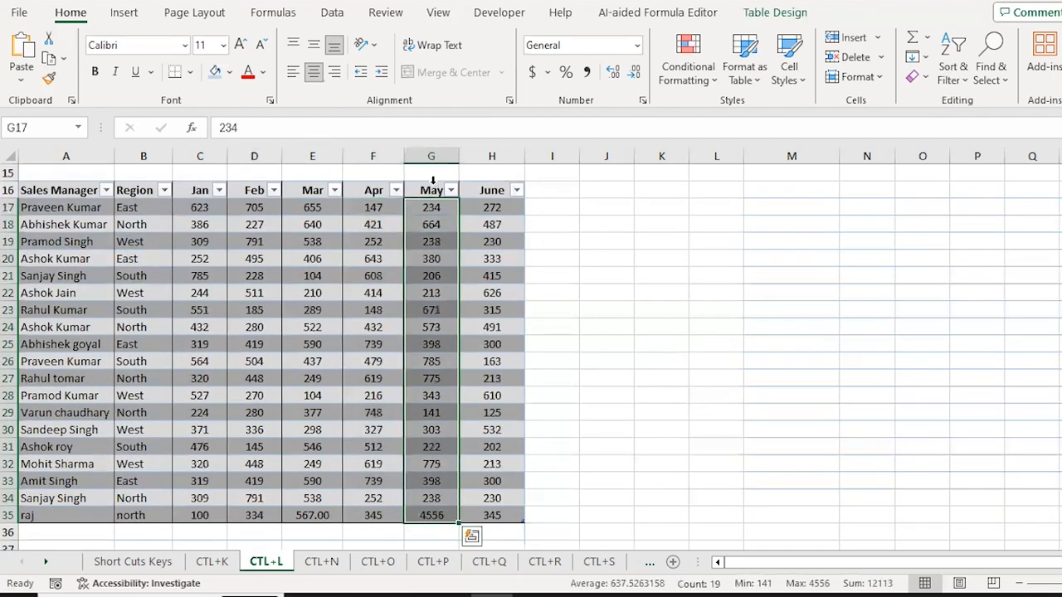
- Select entire sheet row 20, followed by only the table's own cells in rows 23, 24 and 25
click(8, 259)
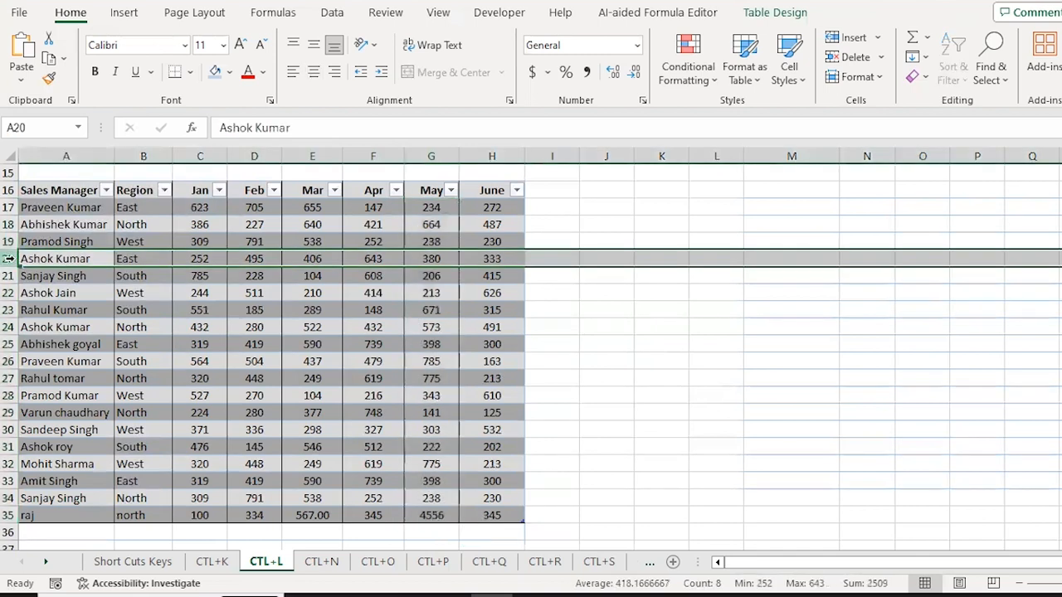
key(Down)
key(Down)
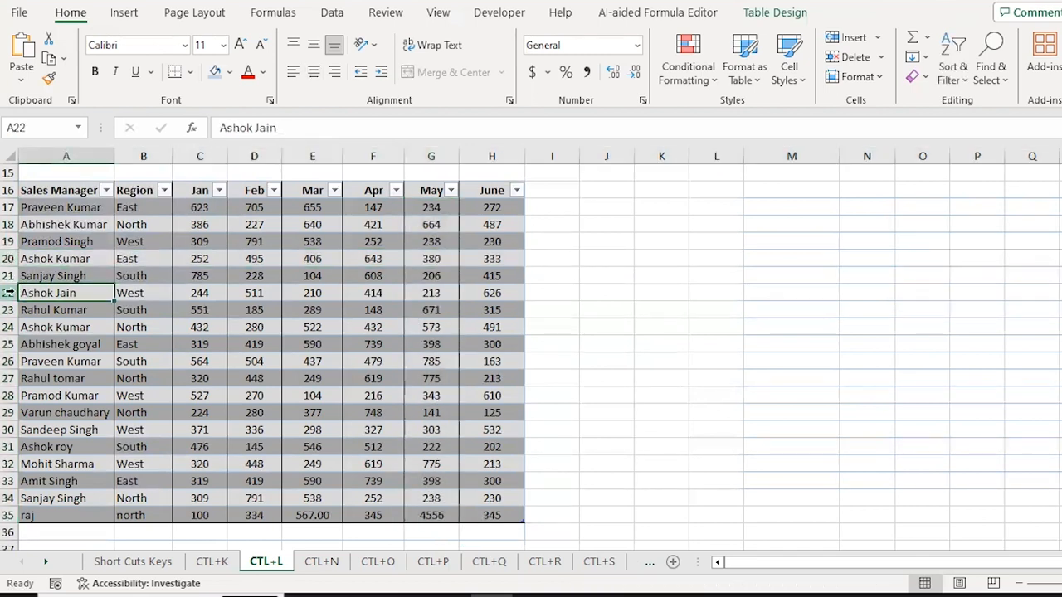
click(8, 309)
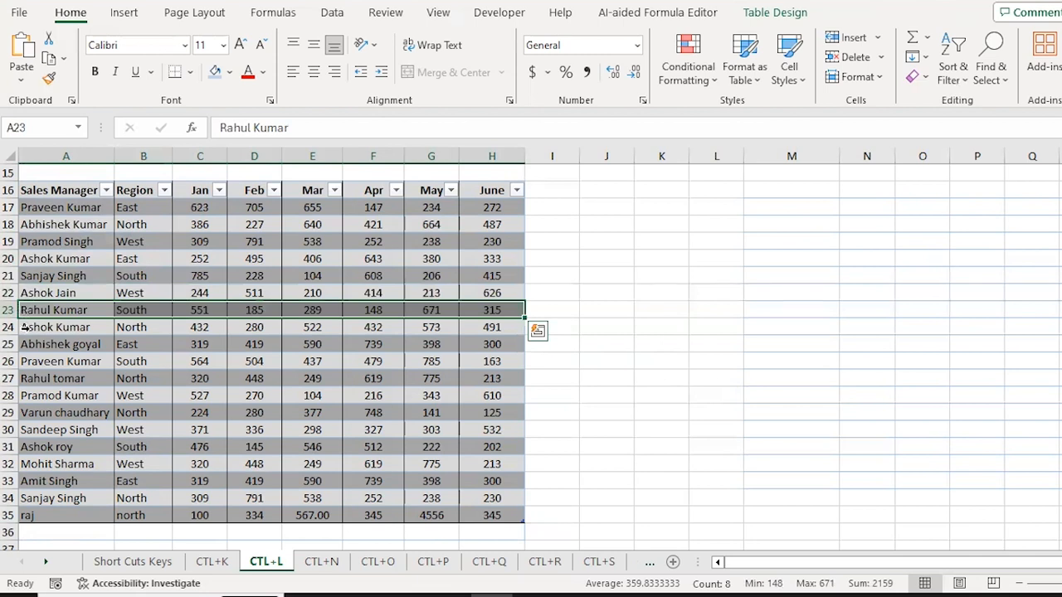
click(25, 327)
click(31, 347)
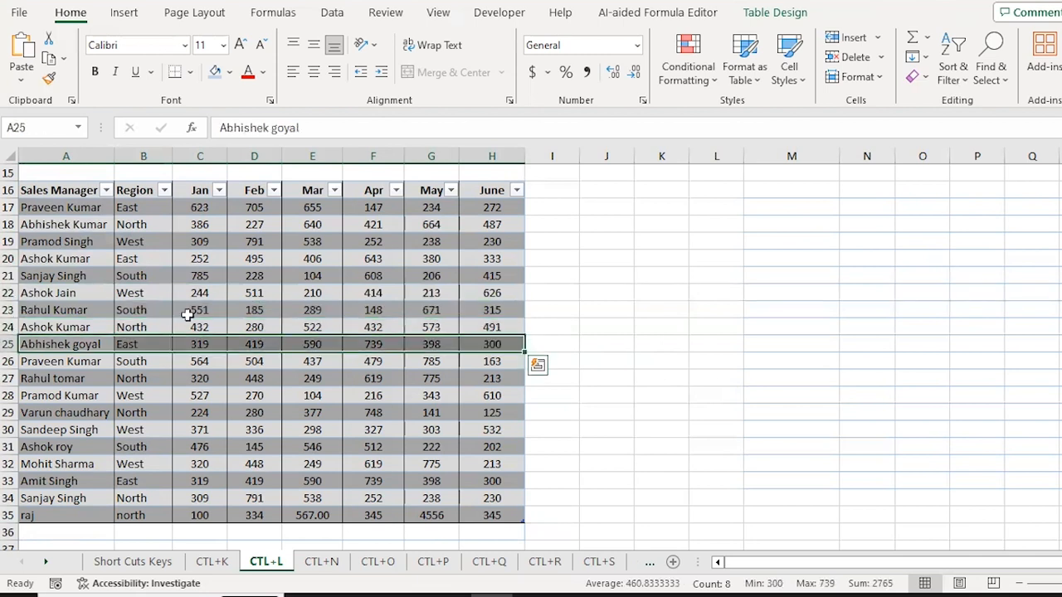
- Select the Jan column's data and go back to the features list, ending on the Quick totals entry in D10
click(198, 182)
key(Up)
key(Up)
key(Up)
key(Up)
key(Up)
key(Up)
key(Up)
key(Up)
key(Up)
key(Up)
key(Up)
key(Up)
key(Up)
key(Up)
key(Up)
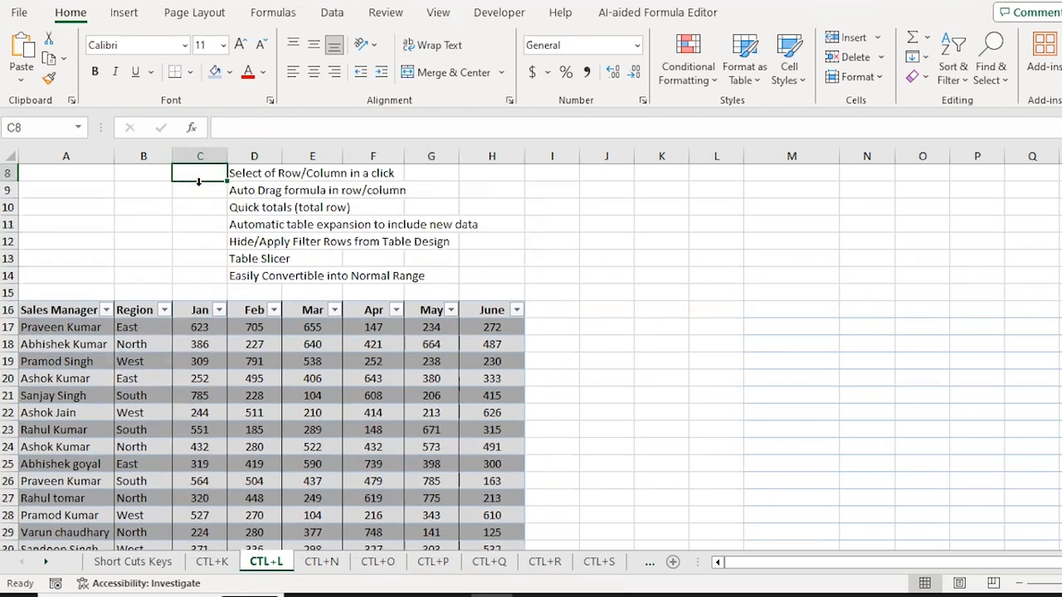
key(Down)
key(Down)
key(Down)
key(Down)
key(Down)
key(Down)
key(Down)
key(Down)
key(Right)
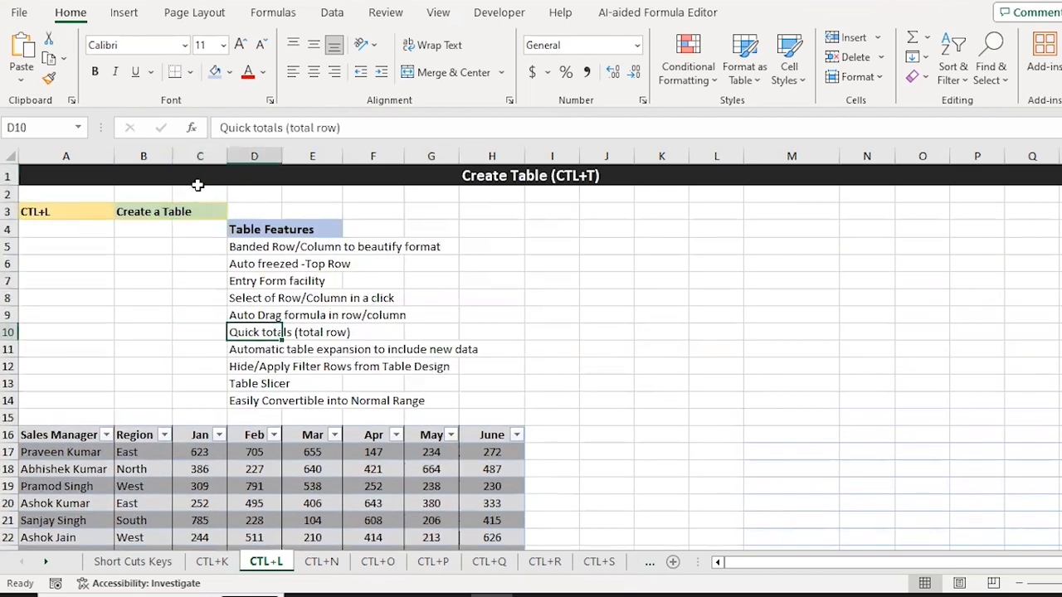
- Add a new table column headed Average in I16, next to June
key(Down)
key(Down)
key(Down)
key(Down)
key(Down)
key(Down)
key(Right)
key(Right)
key(Right)
key(Right)
key(Right)
key(Left)
key(Down)
key(Down)
key(ctrl+Down)
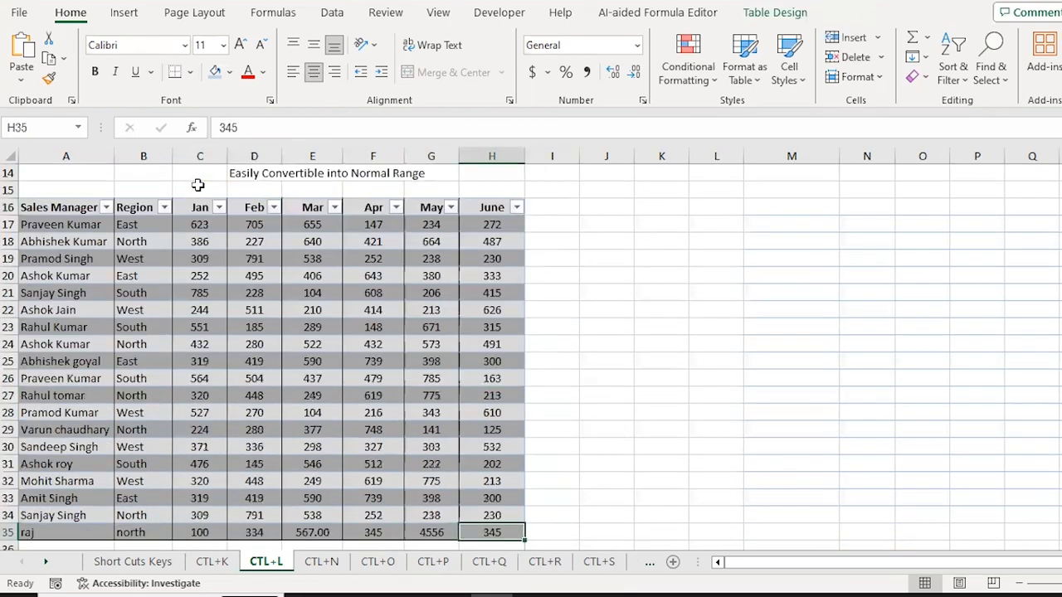
key(ctrl+Up)
key(Left)
key(Right)
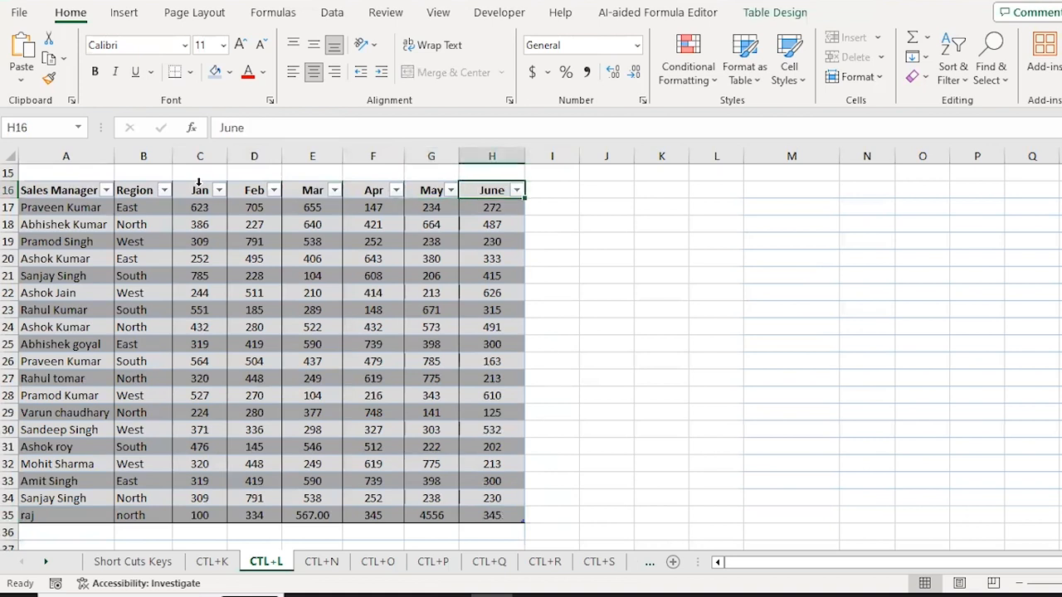
key(Right)
text(Avera)
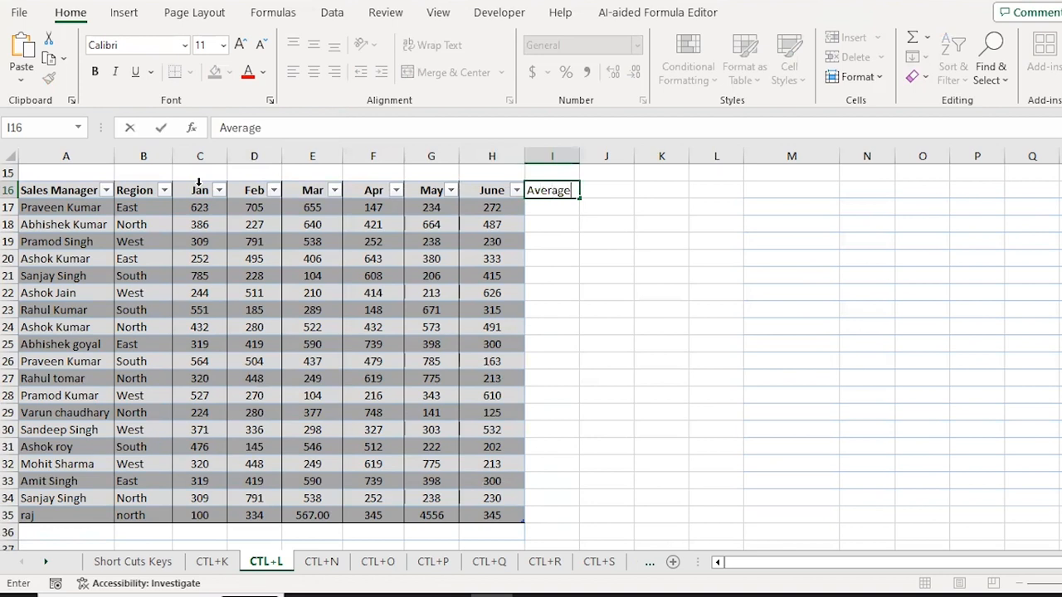
key(Return)
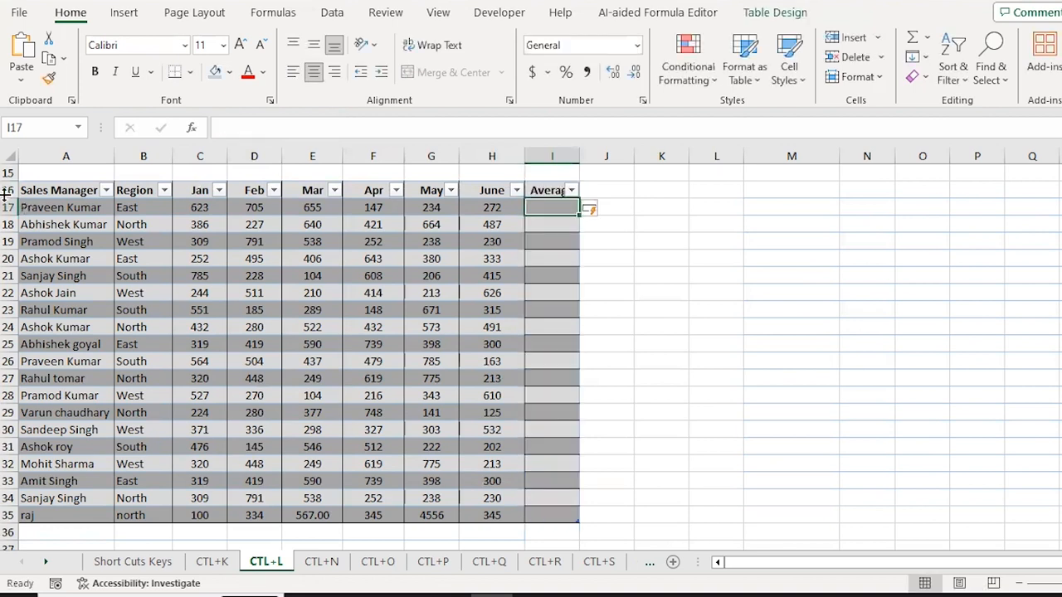
- Fill the Average column with =AVERAGE(Table2[@[May]:[June]]), entered in I17
text(=ave3)
key(BackSpace)
double_click(584, 241)
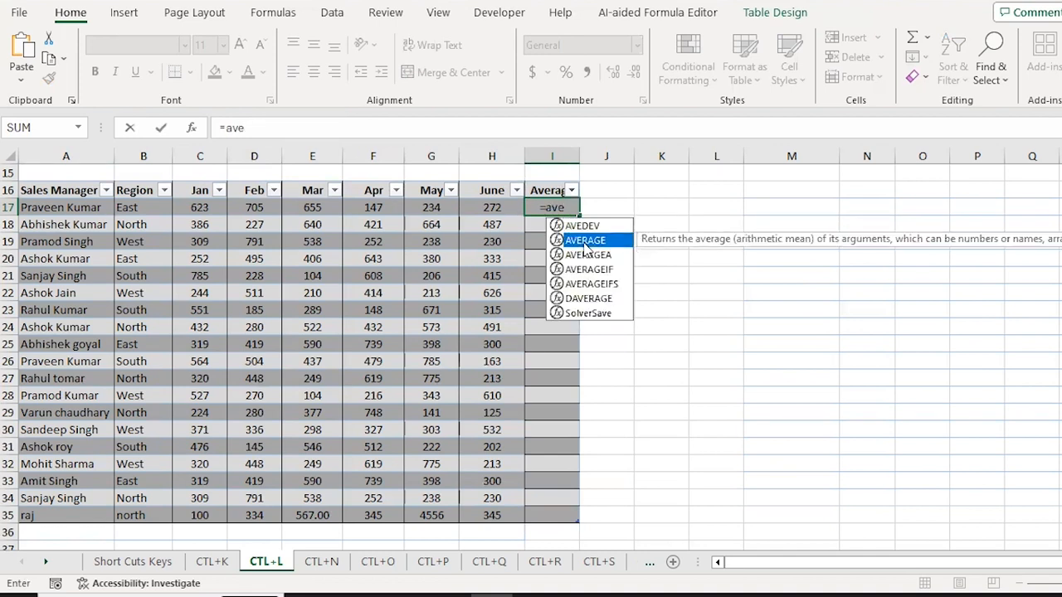
key(Left)
key(shift+Left)
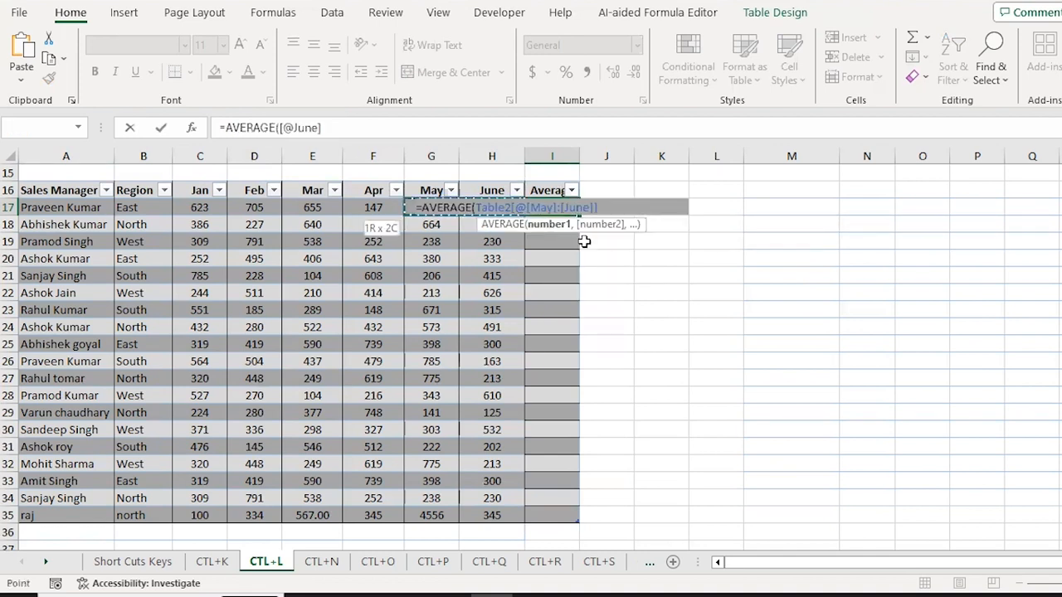
text())
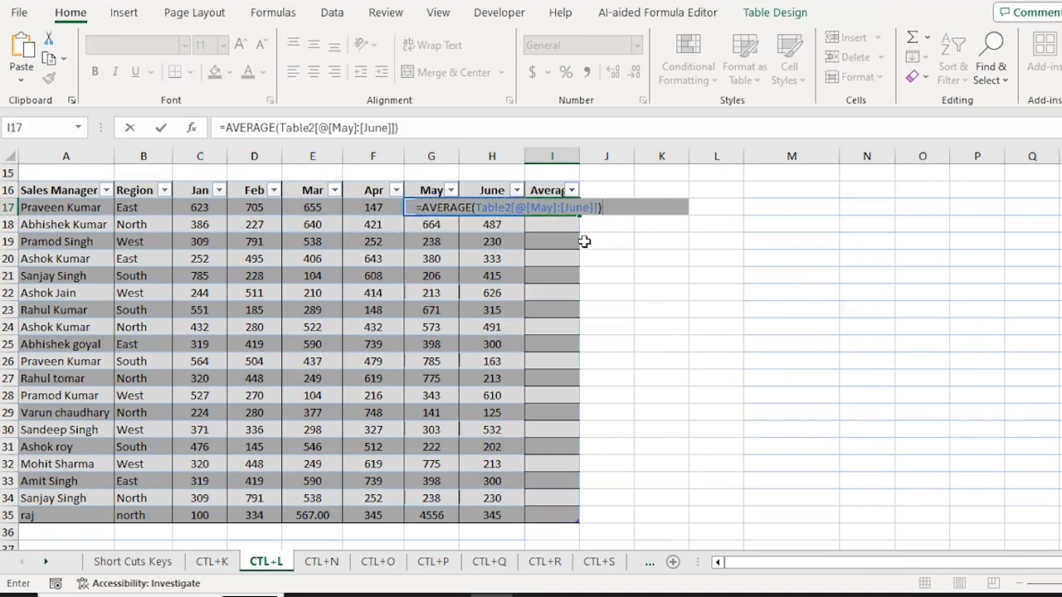
key(Return)
key(Up)
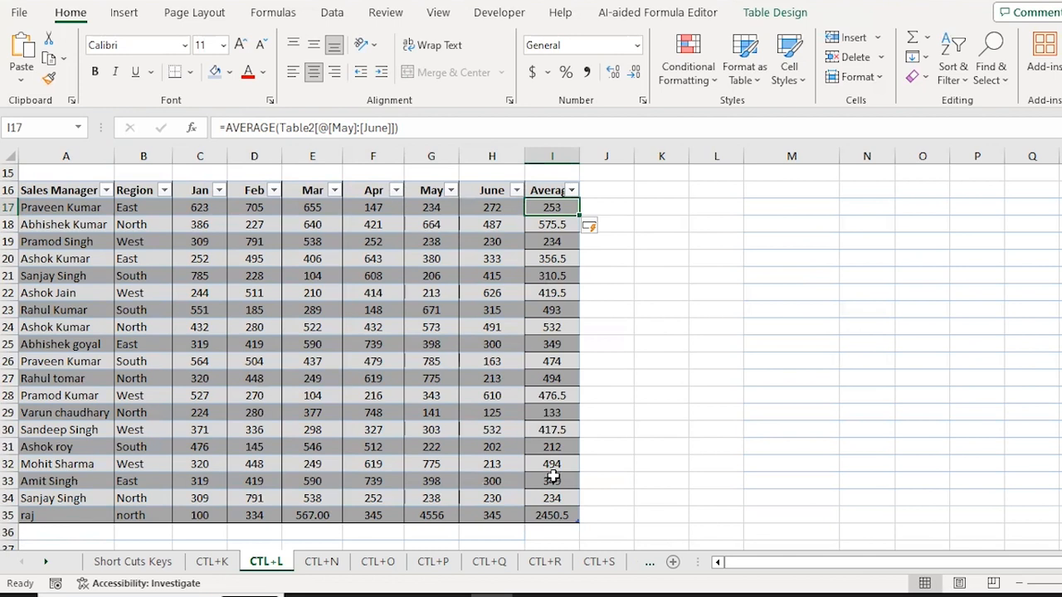
click(605, 192)
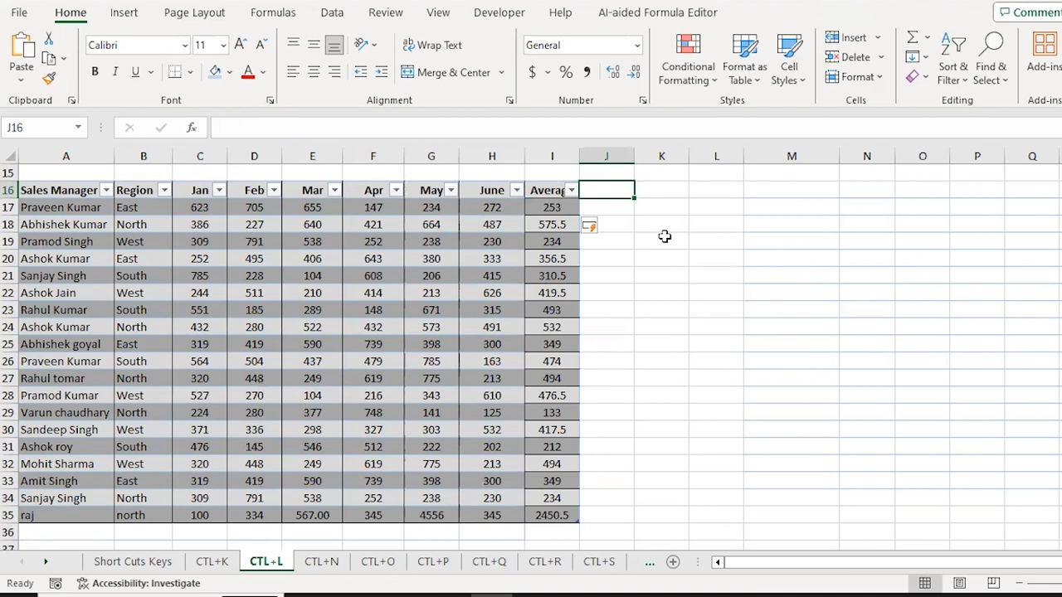
click(665, 237)
key(Left)
key(Up)
key(Up)
key(Up)
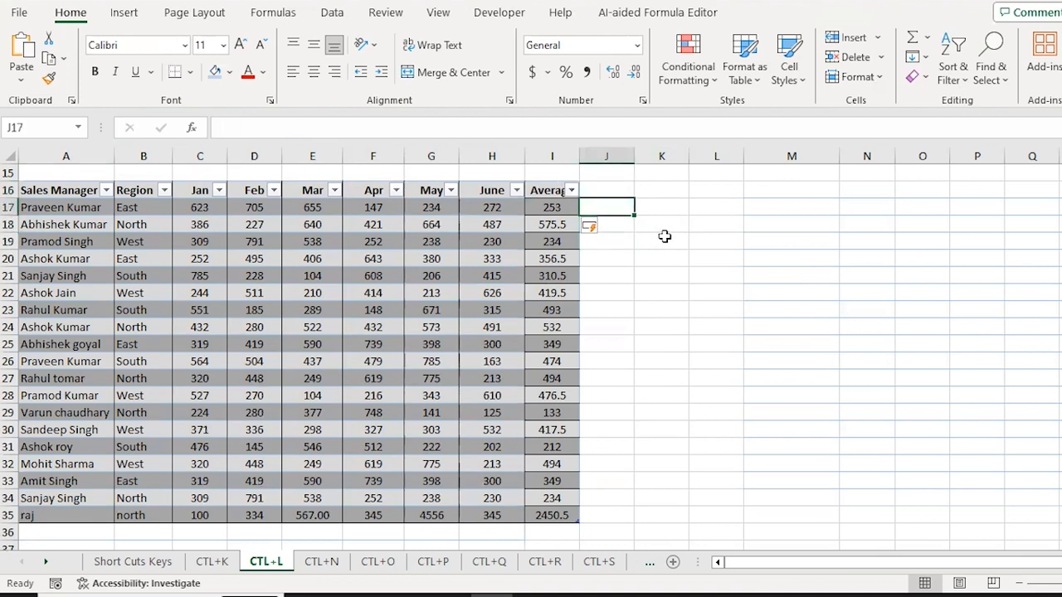
click(665, 237)
text(10%)
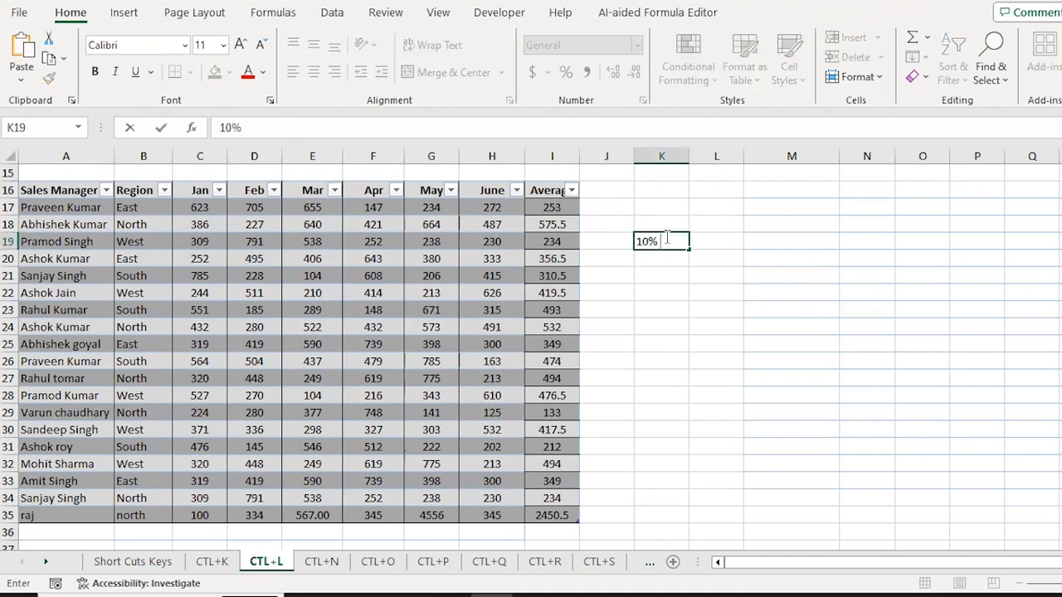
key(Escape)
- Add another table column headed 10% of Apr in J16
key(Left)
key(Up)
key(Up)
key(Up)
text(10)
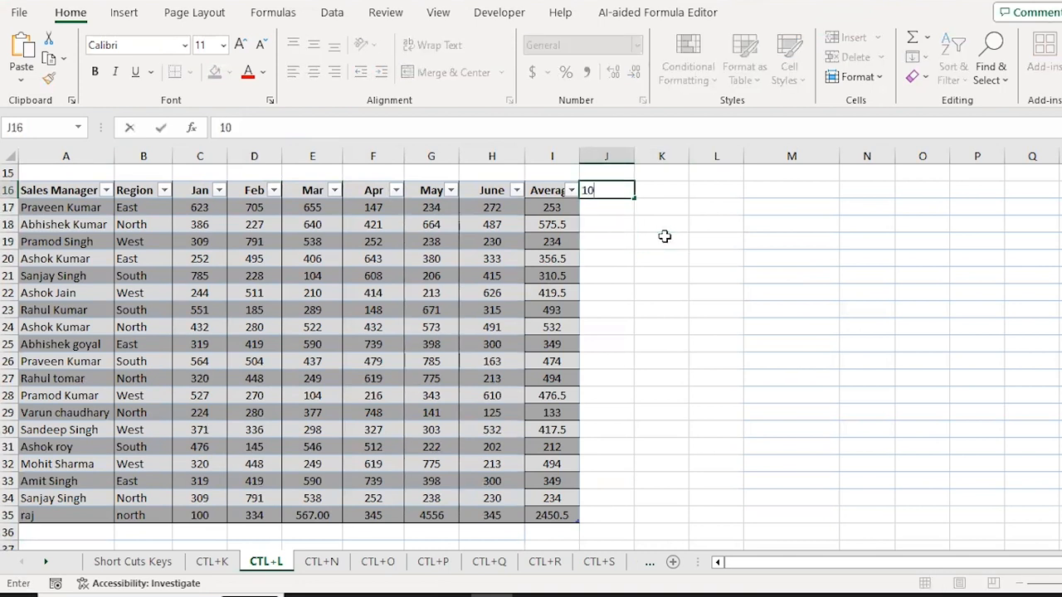
text(% of Apr)
key(Return)
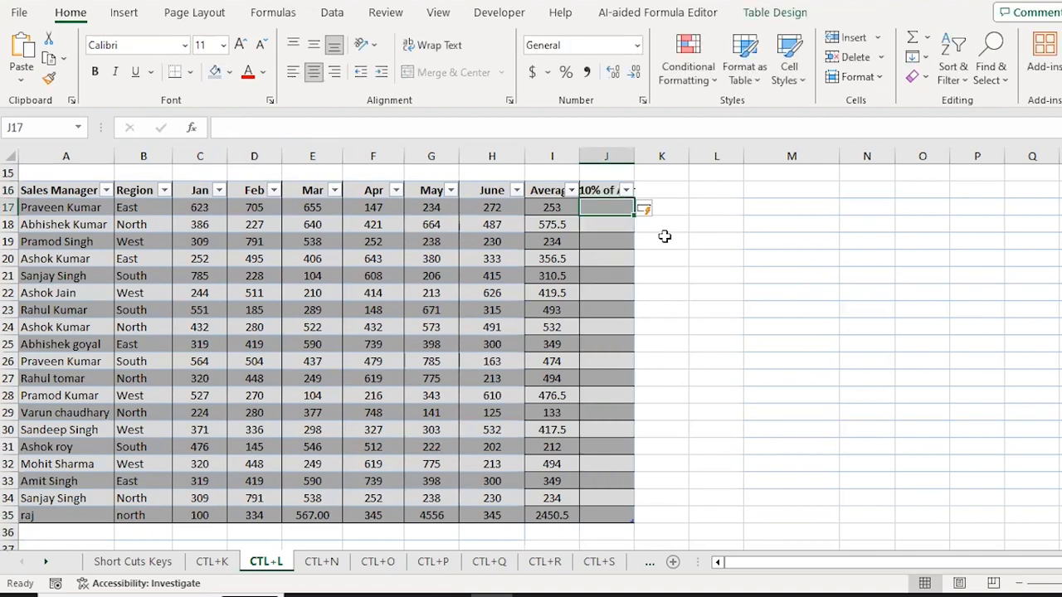
text(=)
key(Left)
key(Left)
key(Left)
key(Left)
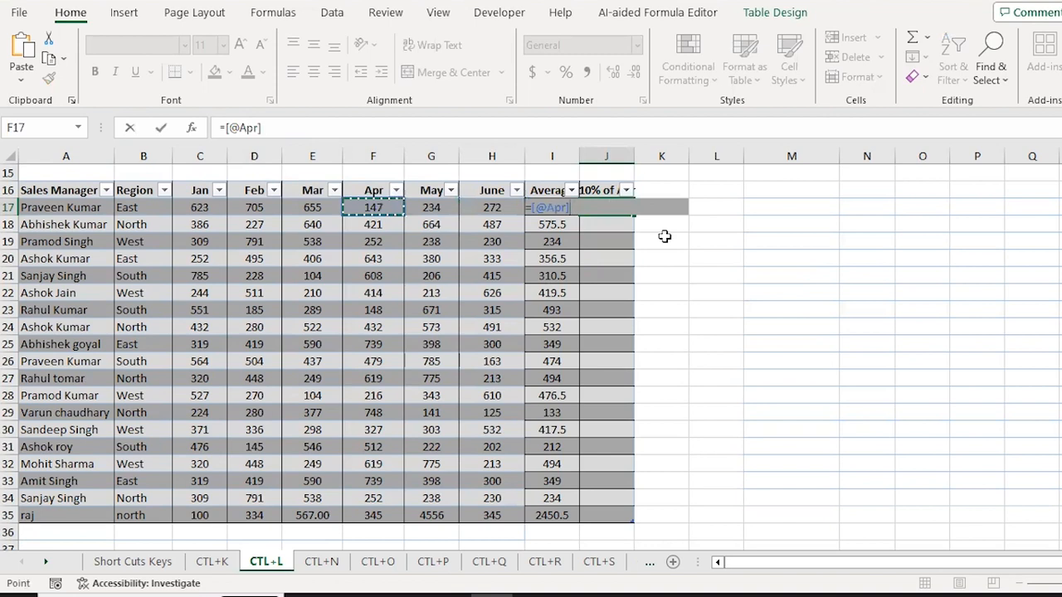
text(*10)
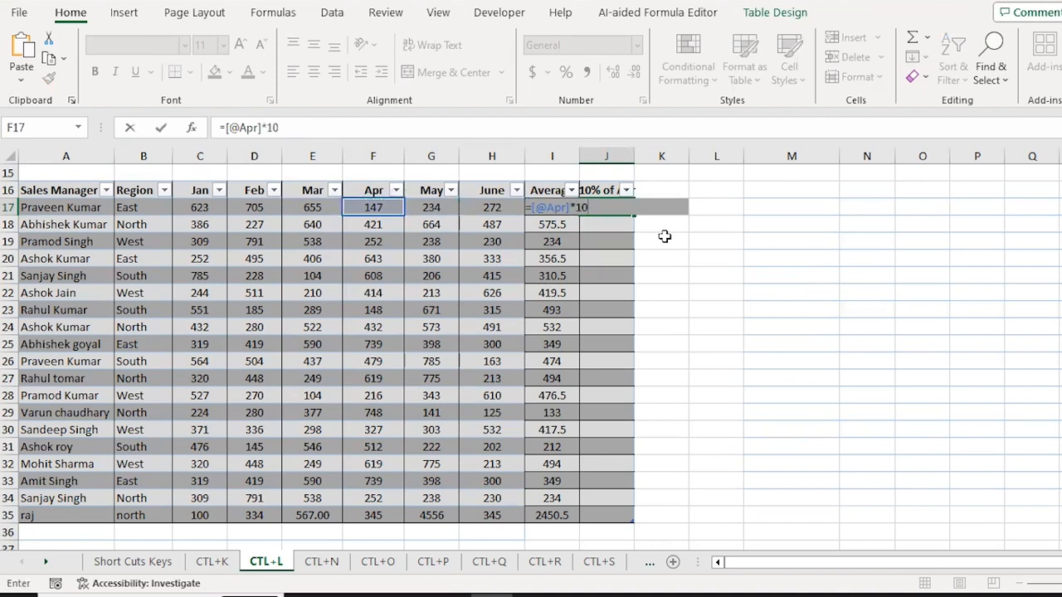
text(%)
key(Return)
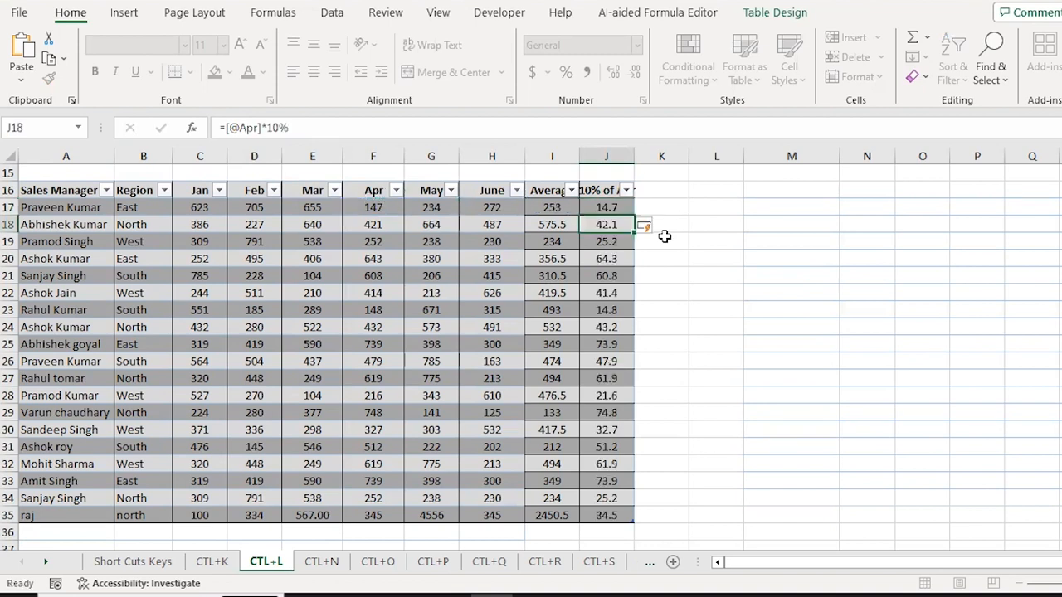
- Check the calculated formula in the rows down the 10% of Apr column
key(Down)
key(Down)
key(Down)
key(Down)
key(Down)
key(Down)
key(Down)
key(Down)
key(Down)
key(Down)
key(Down)
key(Down)
key(Down)
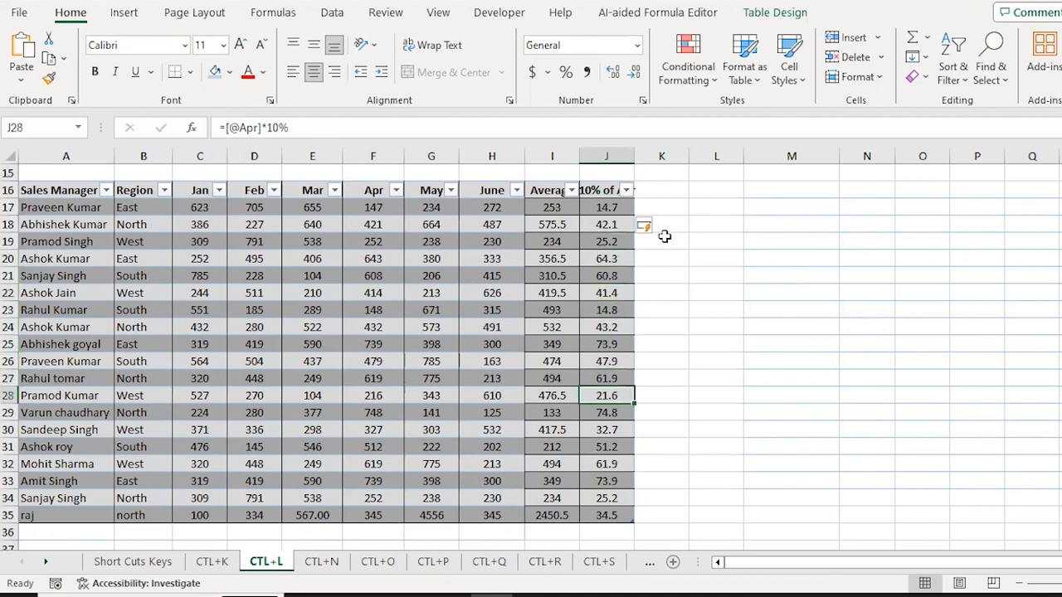
key(F2)
key(Return)
key(Down)
- Review the list of table features above the data, from the filter row entry to Table Slicer
key(ctrl+Up)
key(Up)
key(Up)
key(Up)
key(Up)
key(Up)
key(Up)
key(Up)
key(Up)
key(Up)
key(Up)
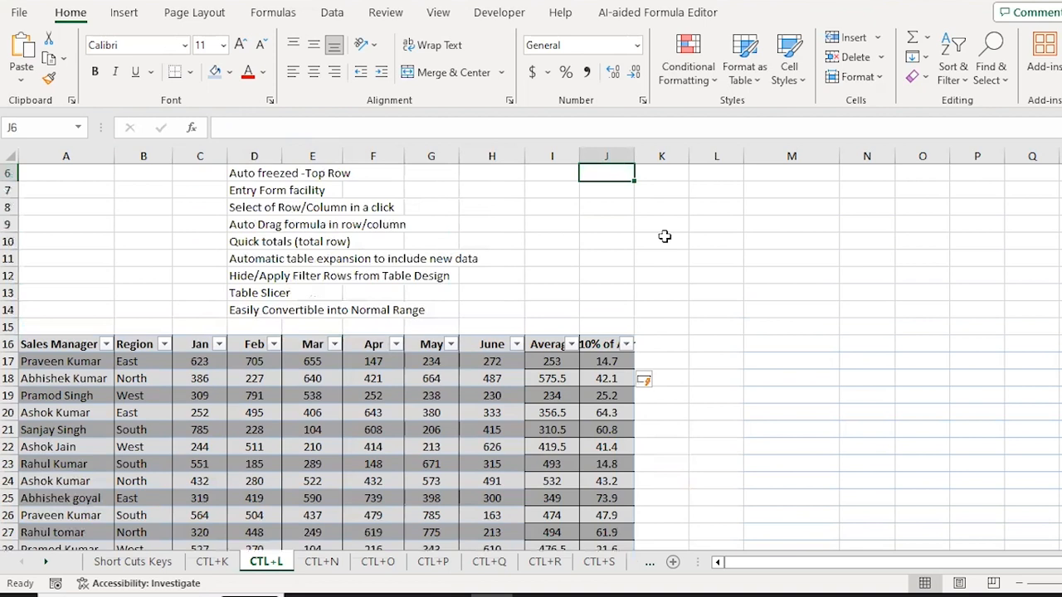
key(Down)
key(Down)
key(Down)
key(Down)
key(Down)
key(Down)
key(Left)
key(Left)
key(Left)
key(Left)
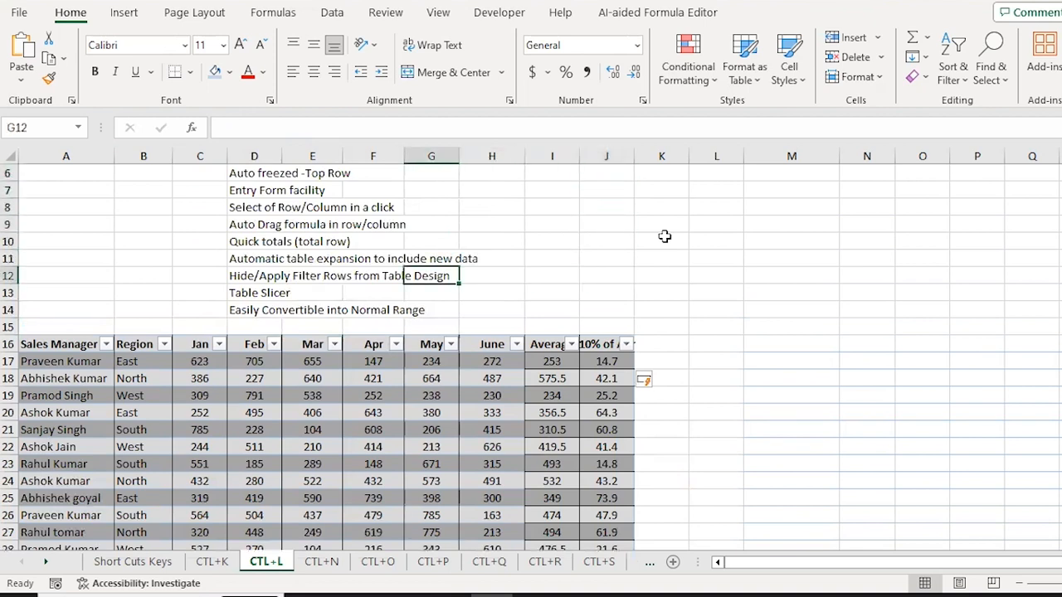
key(Left)
key(Left)
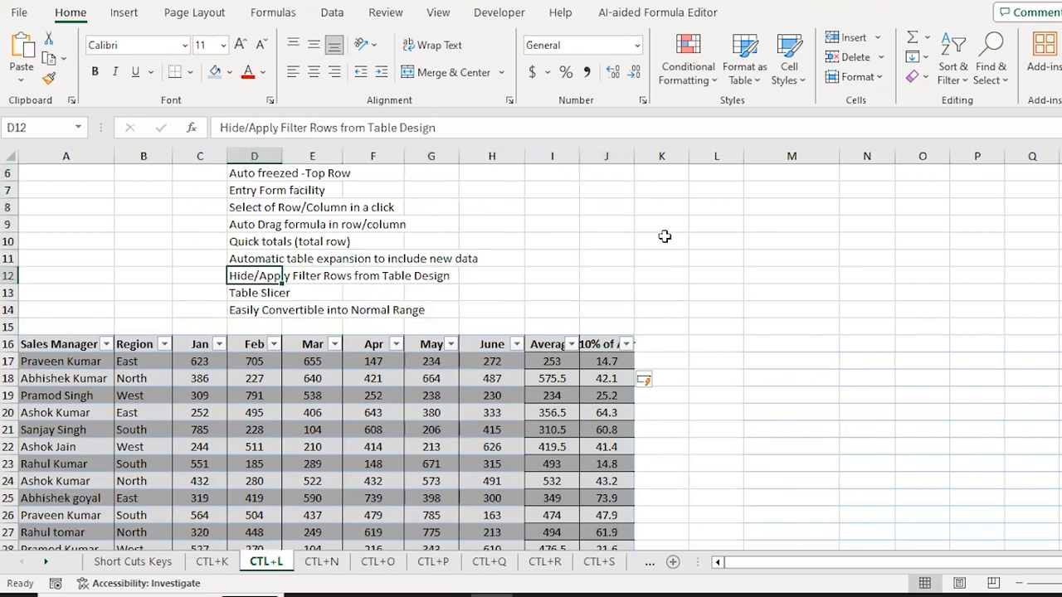
key(Down)
key(Down)
key(Down)
key(Down)
key(Down)
key(Down)
key(Down)
key(Down)
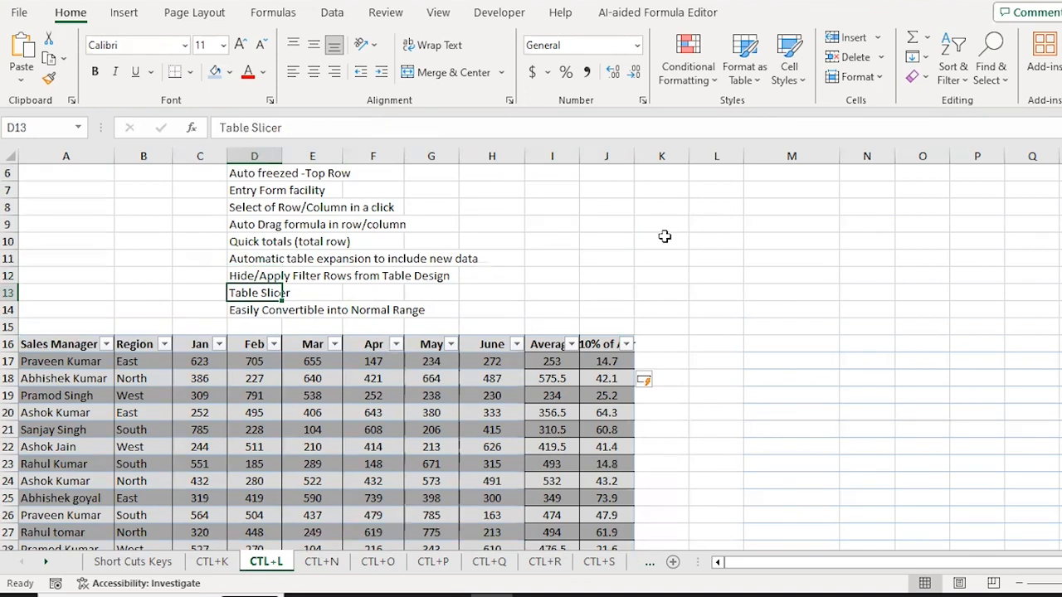
- Add a total row at the end of the sales table
key(Right)
key(ctrl+Down)
key(Down)
key(Up)
key(ctrl+Up)
key(ctrl+Down)
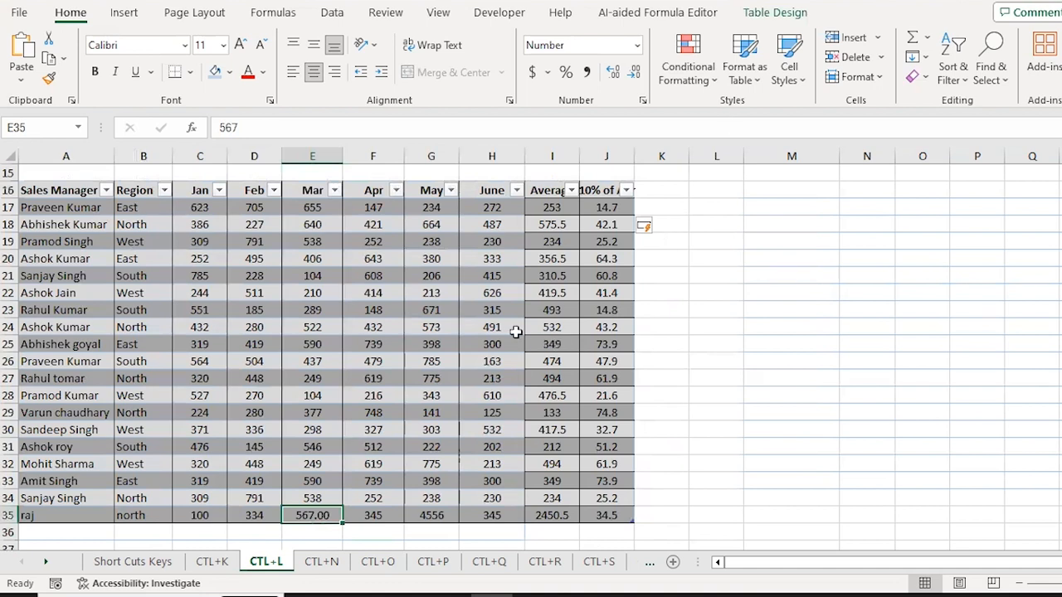
click(775, 12)
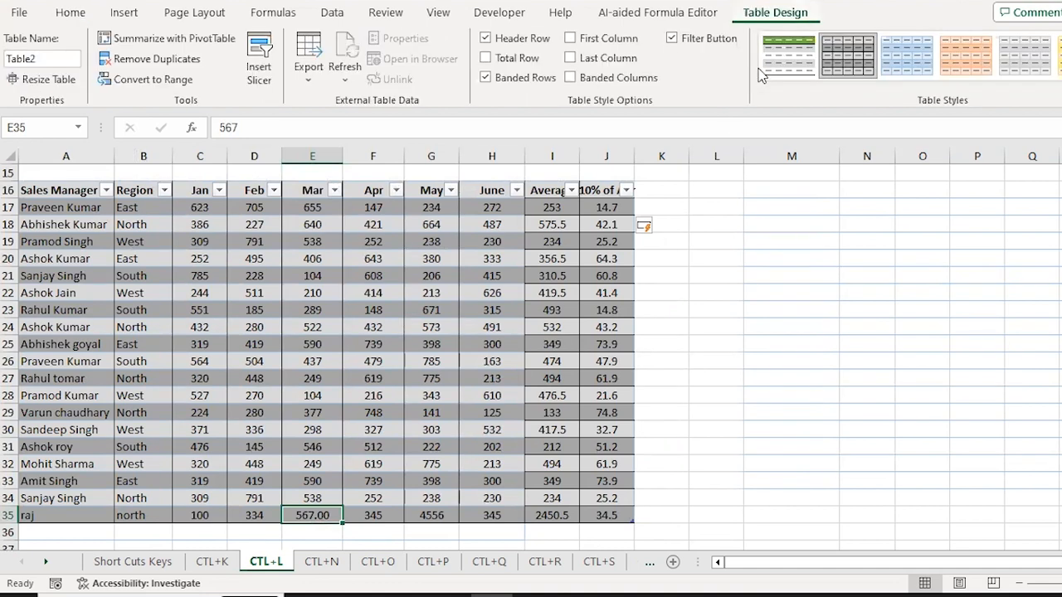
click(512, 66)
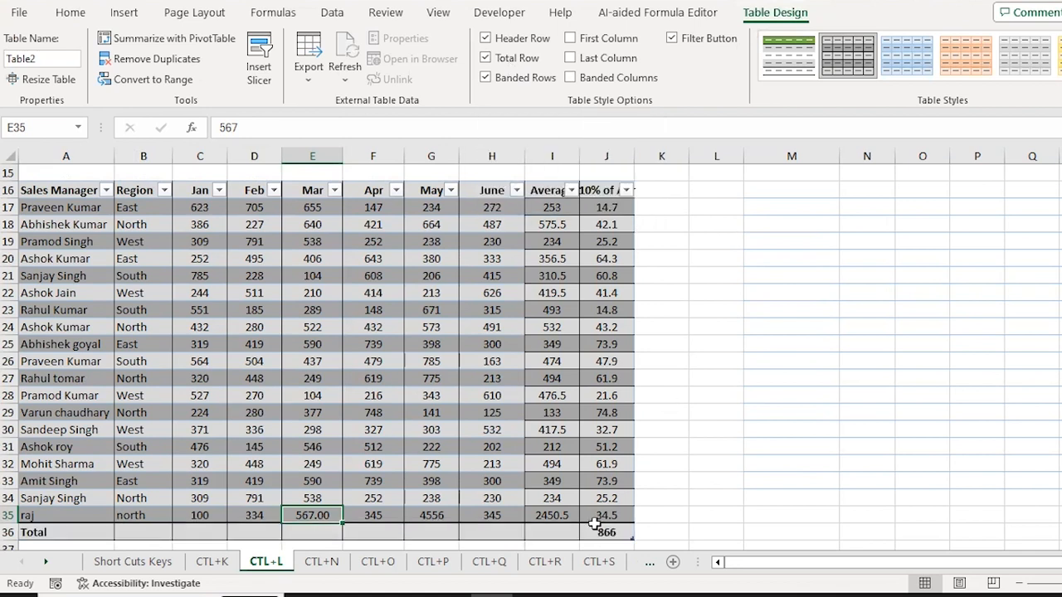
- Check the summary functions for the 10% of Apr total and copy its total formula across the total row to the Jan column
click(606, 532)
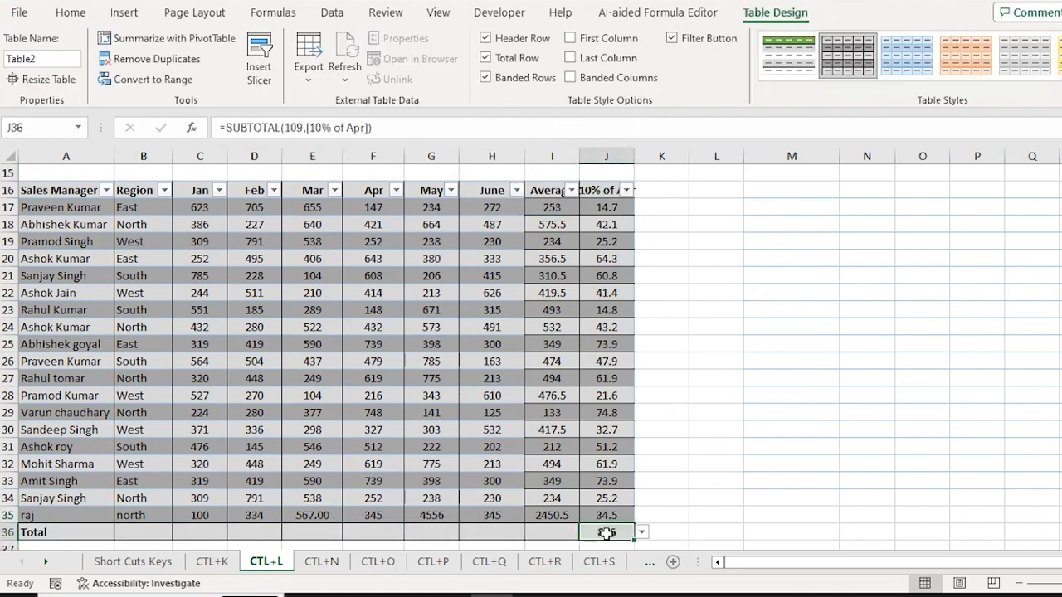
click(643, 532)
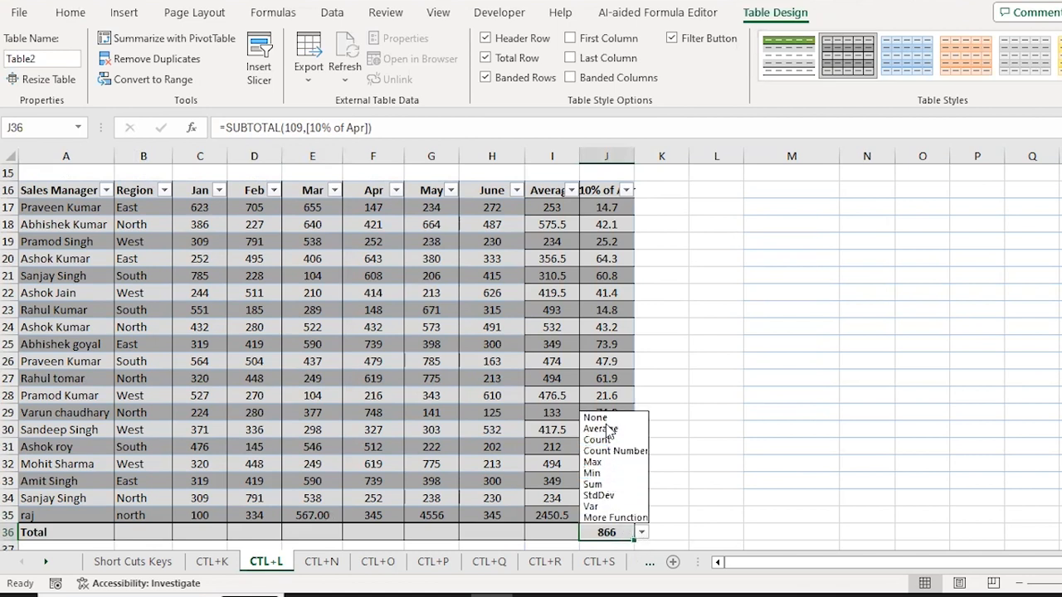
click(611, 536)
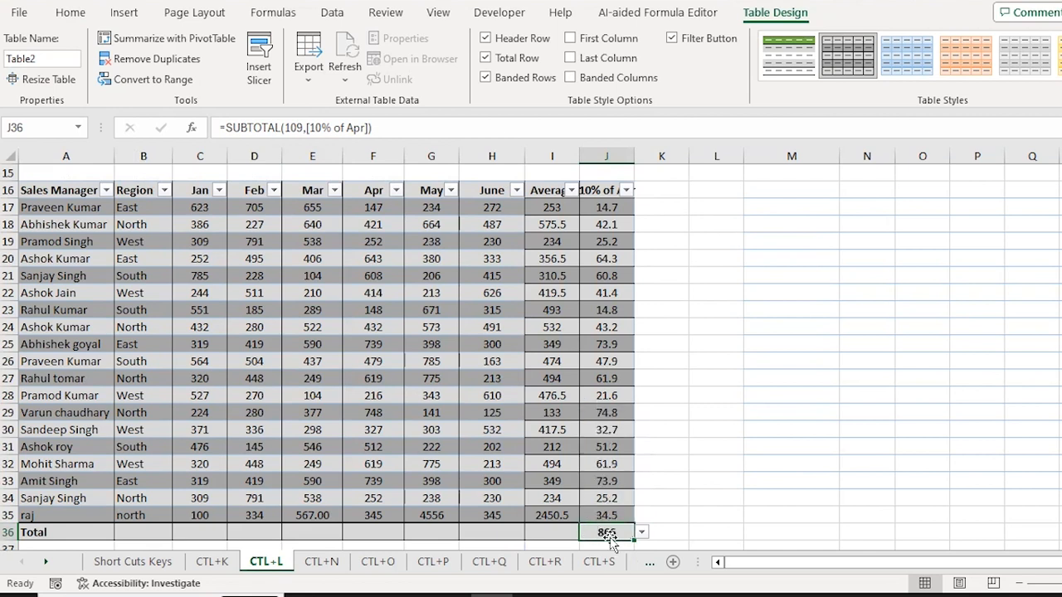
drag(635, 541, 199, 539)
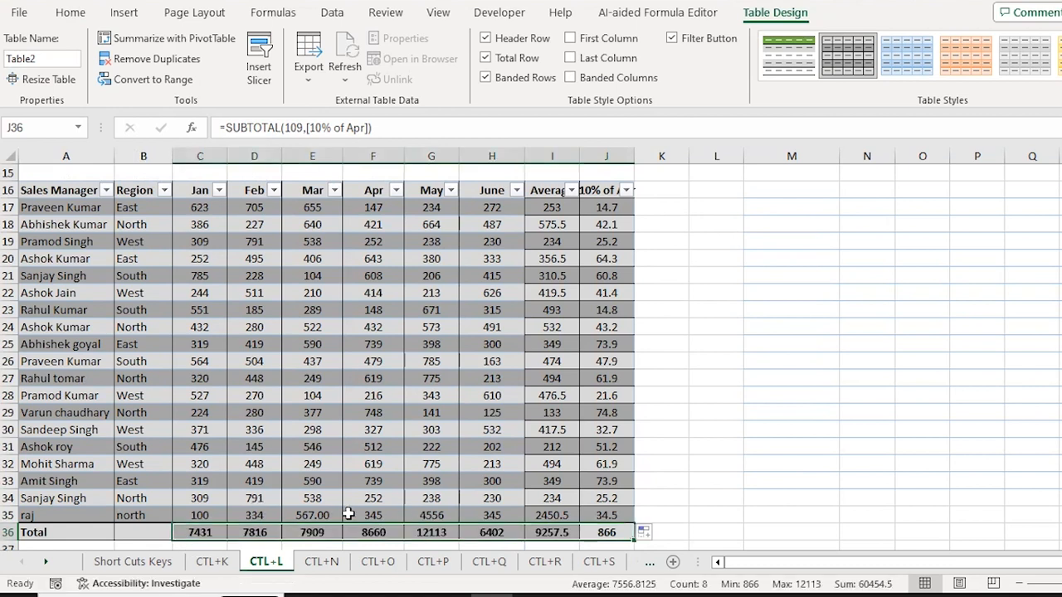
key(ctrl+Left)
key(ctrl+Up)
key(Up)
key(Down)
key(Down)
key(Down)
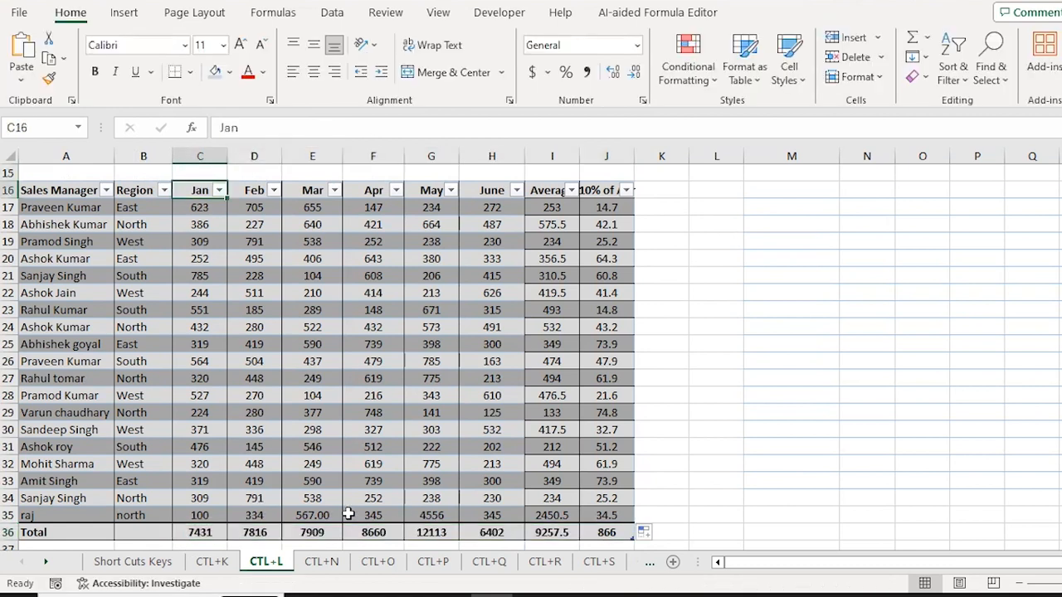
key(Up)
key(Up)
- Insert a slicer on the Region field of the sales table
key(Down)
key(Down)
key(Down)
key(Right)
key(Right)
key(Right)
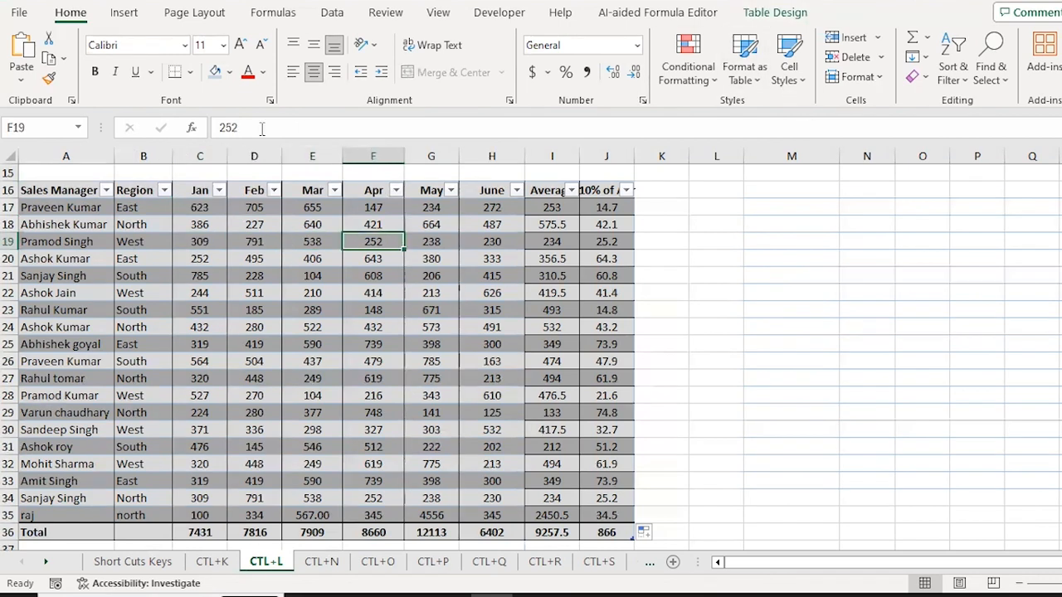
click(785, 12)
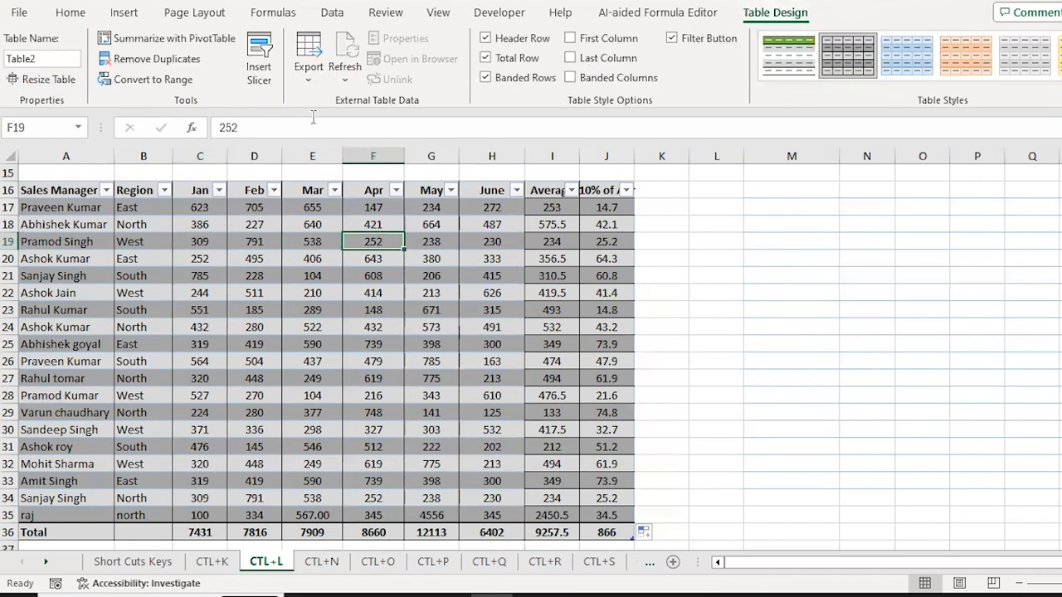
click(259, 77)
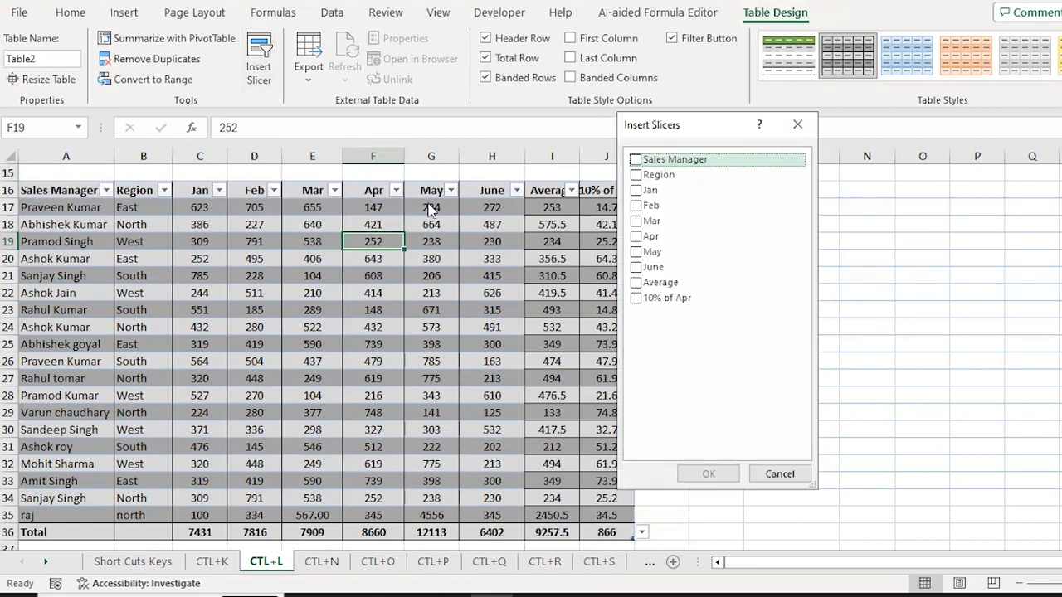
click(635, 177)
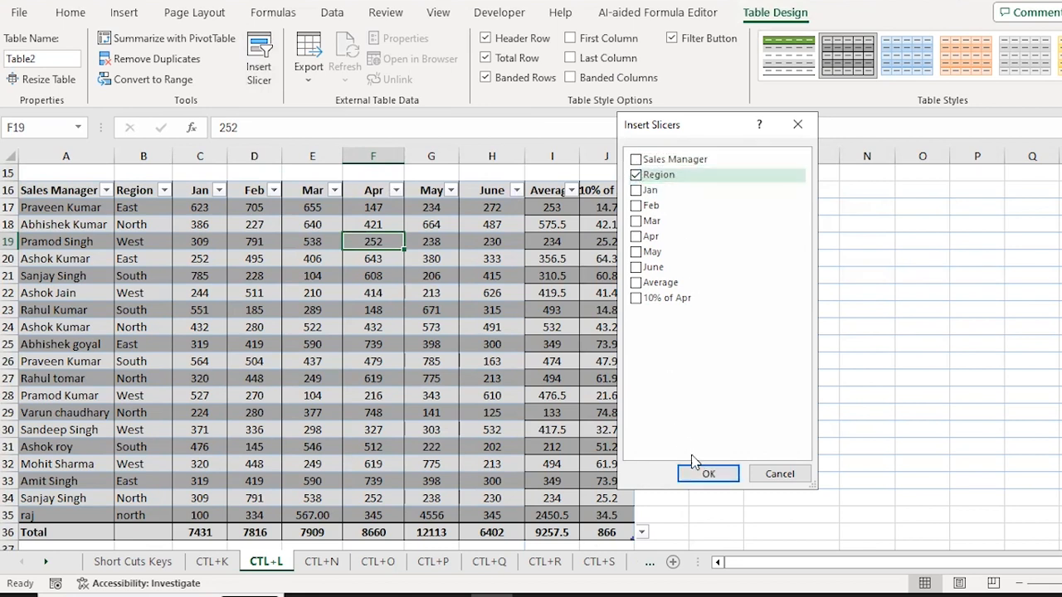
click(707, 475)
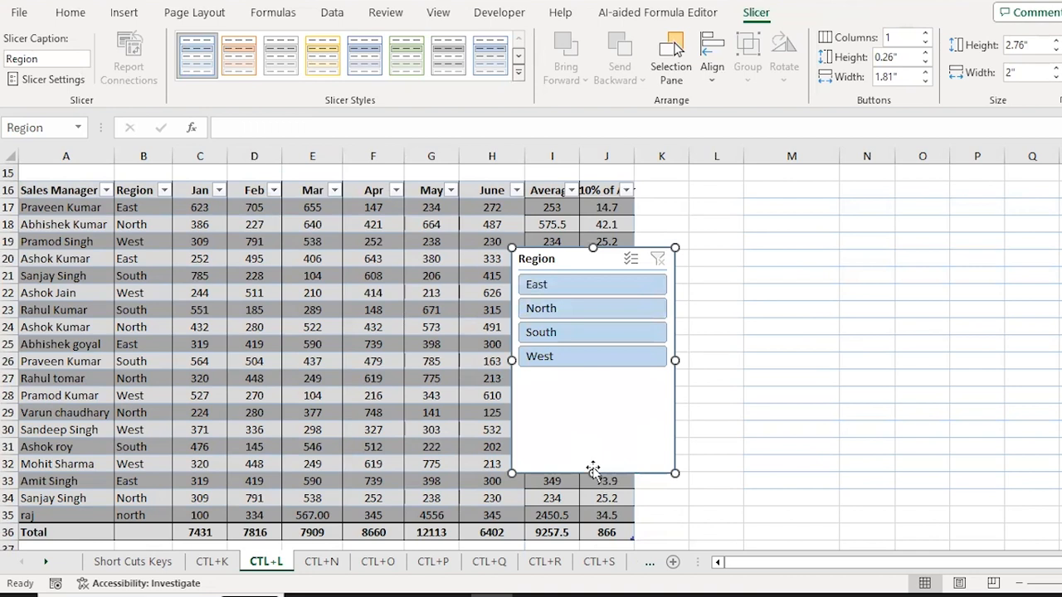
- Shorten the Region slicer to about 1.68" high and place it beside the table, next to the 10% of Apr column
drag(593, 470, 592, 384)
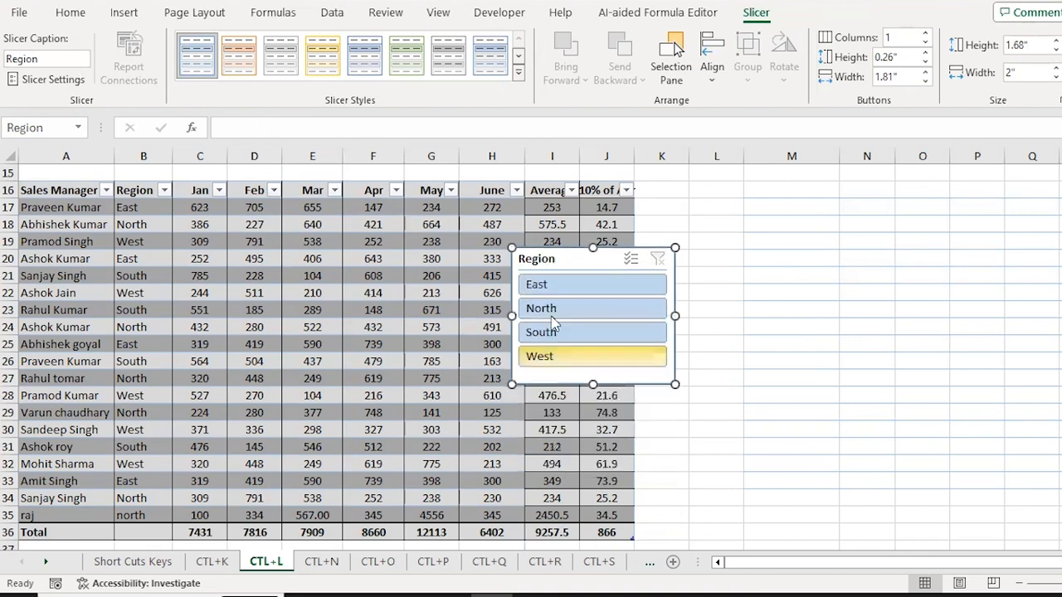
drag(576, 261, 716, 186)
- Filter the table with the Region slicer by East, North, South and West in turn
click(692, 210)
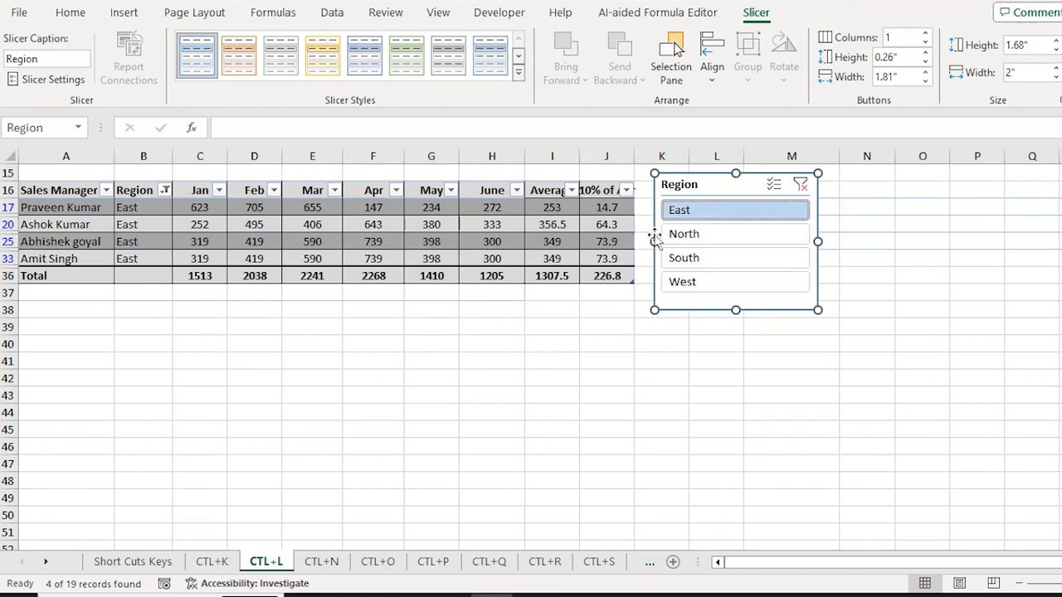
click(687, 235)
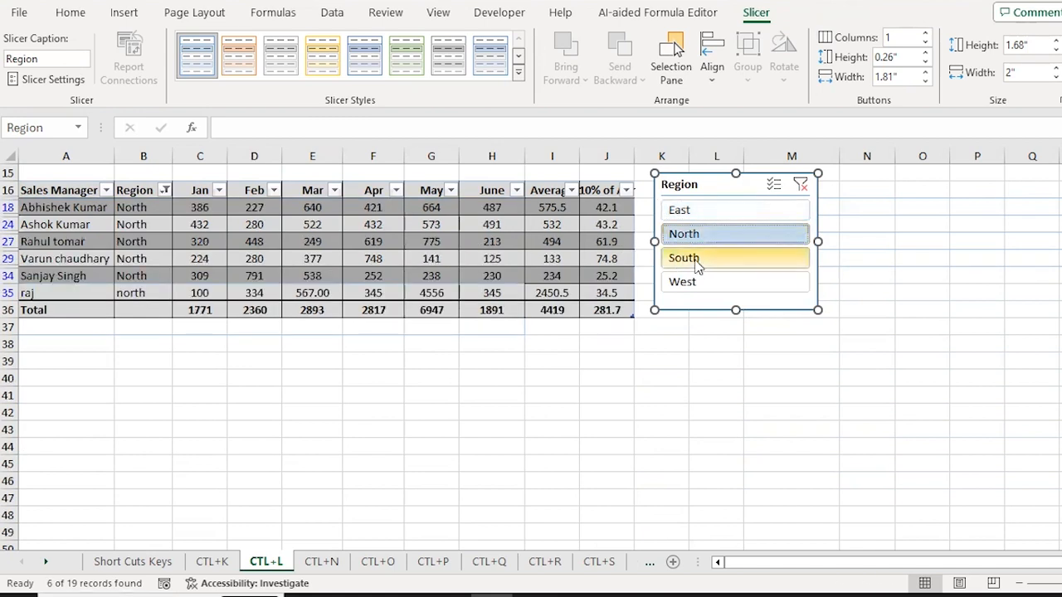
click(695, 259)
click(703, 283)
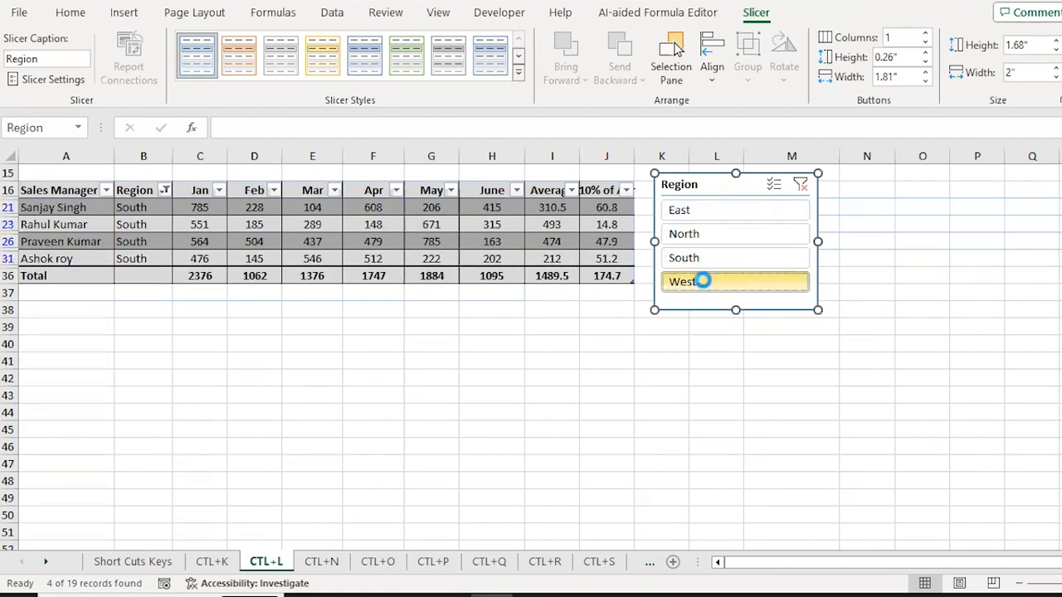
- Place the Region slicer below the table and apply the dark yellow slicer style
drag(706, 183, 445, 331)
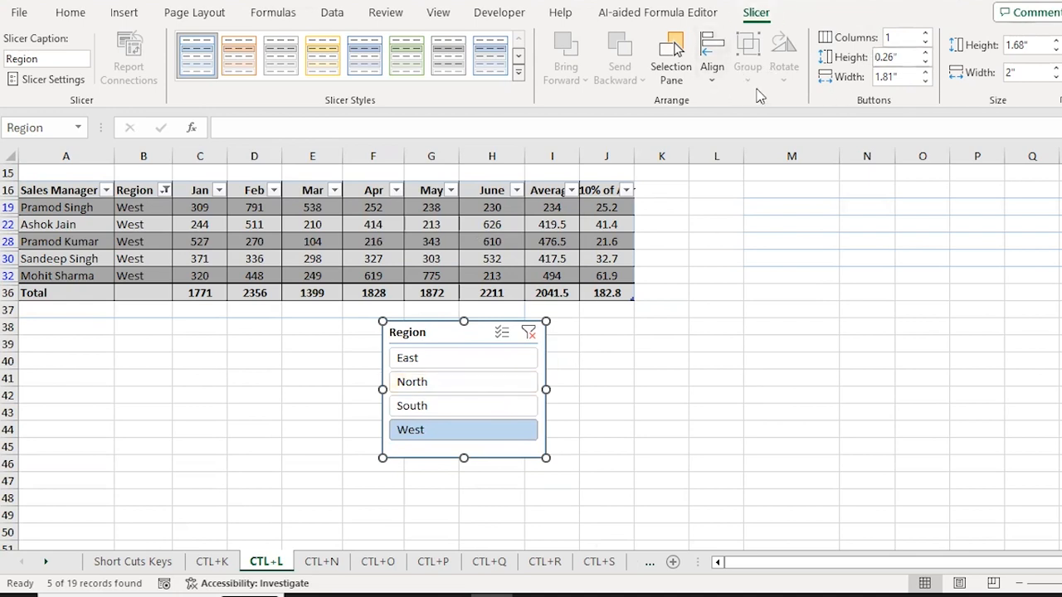
click(518, 76)
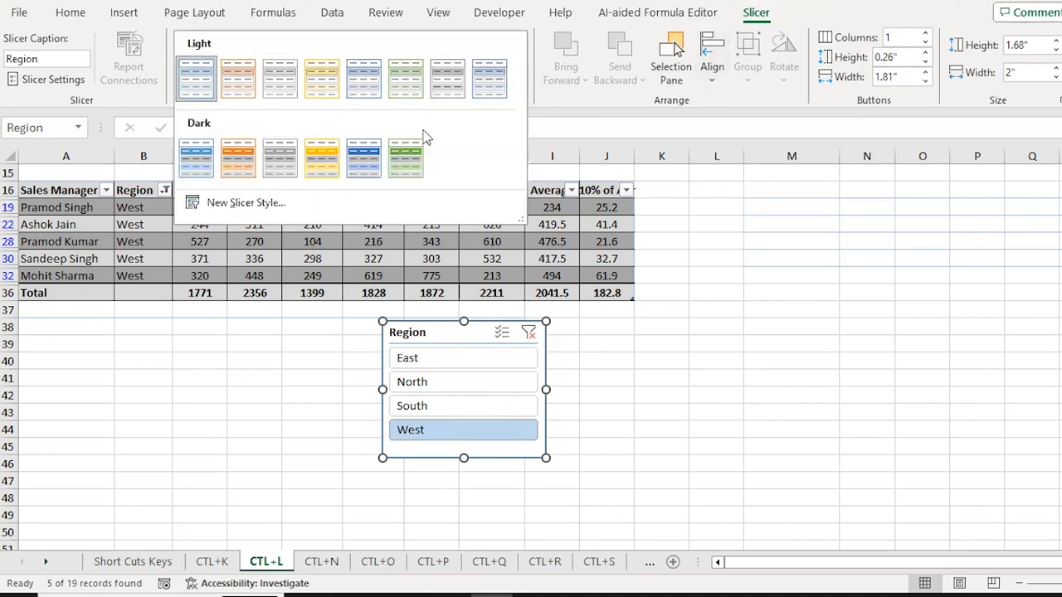
click(323, 154)
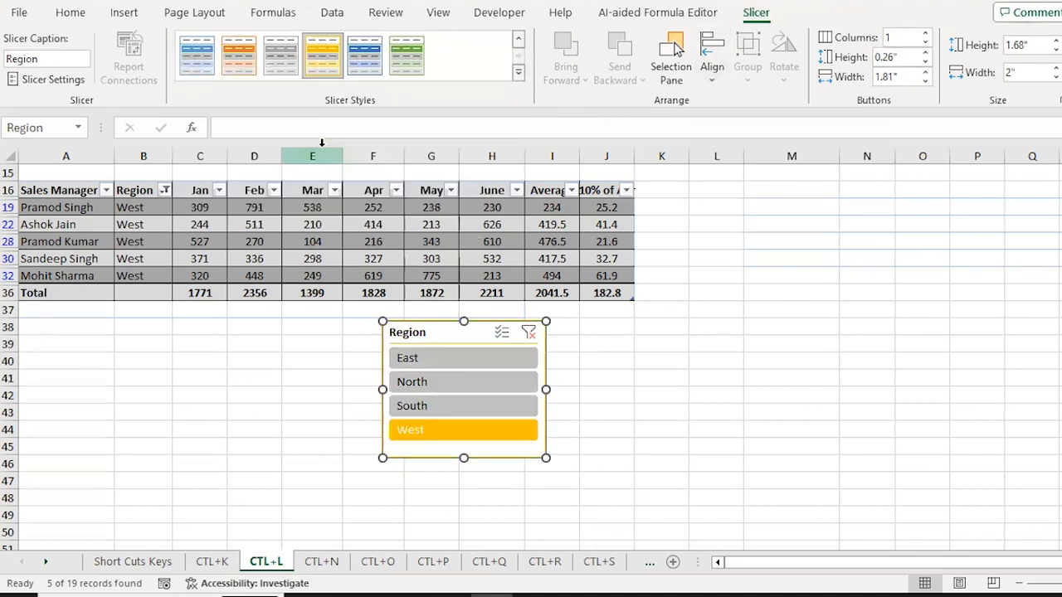
- Filter the table to North and try a three-column button layout on the slicer before restoring one column
click(488, 380)
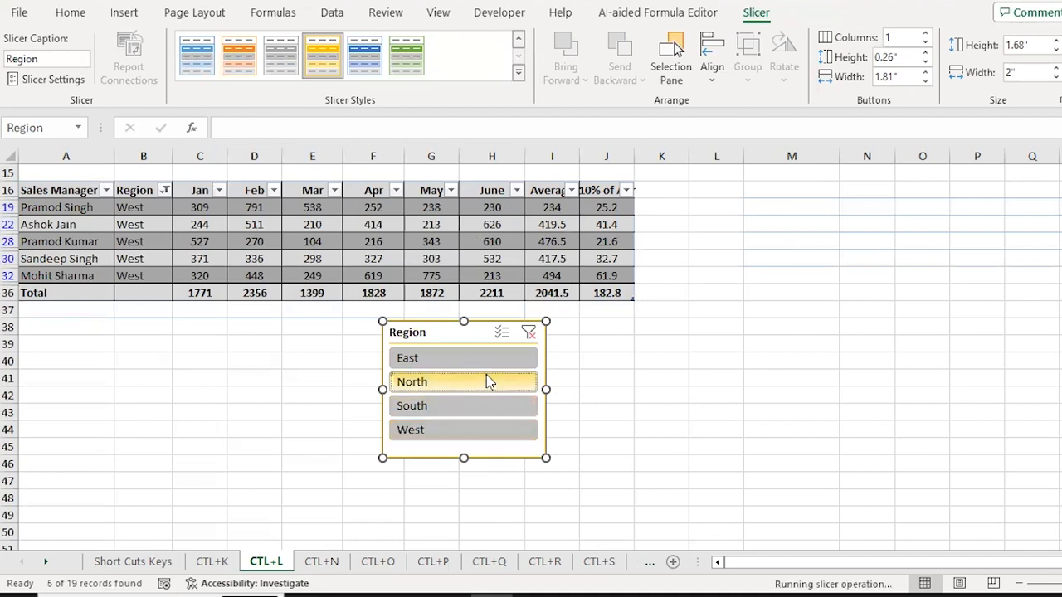
click(926, 33)
click(926, 34)
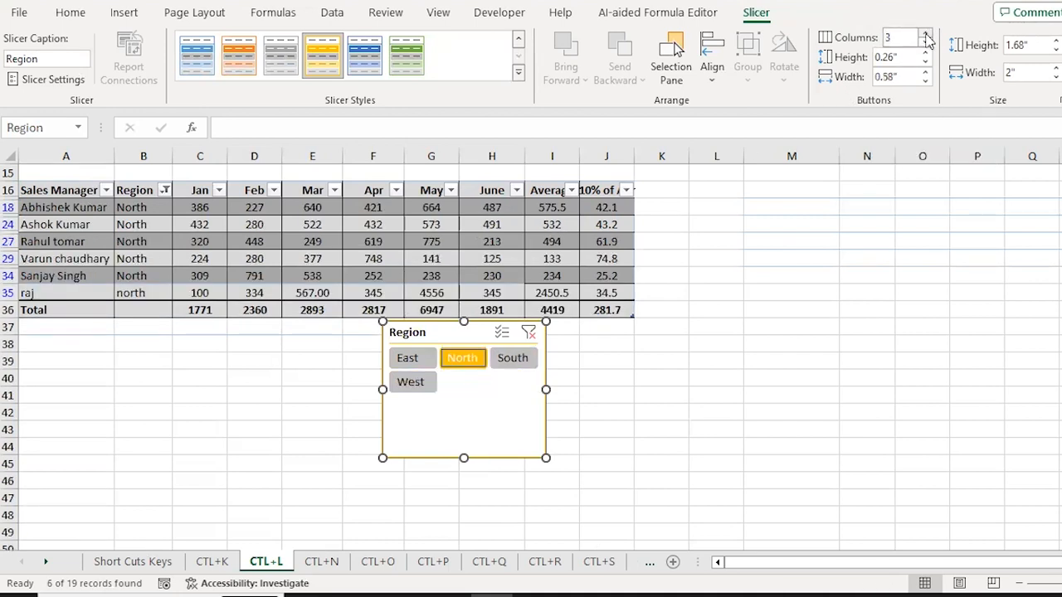
click(927, 44)
click(927, 44)
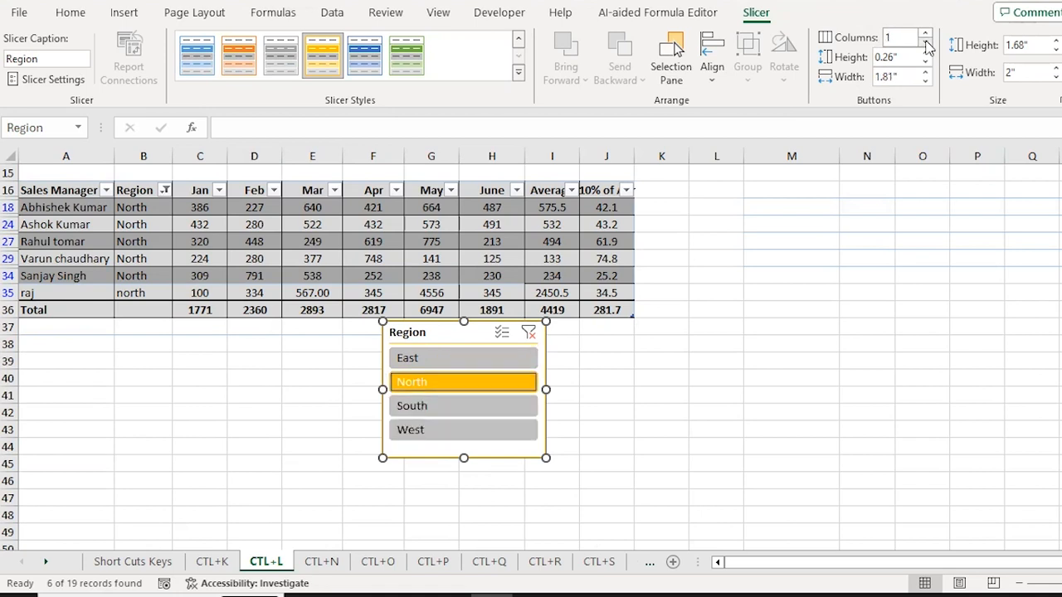
- Try slicer button heights of 0.3" and 0.2" with South filtered, settle on 0.3", and filter the table to North
click(473, 412)
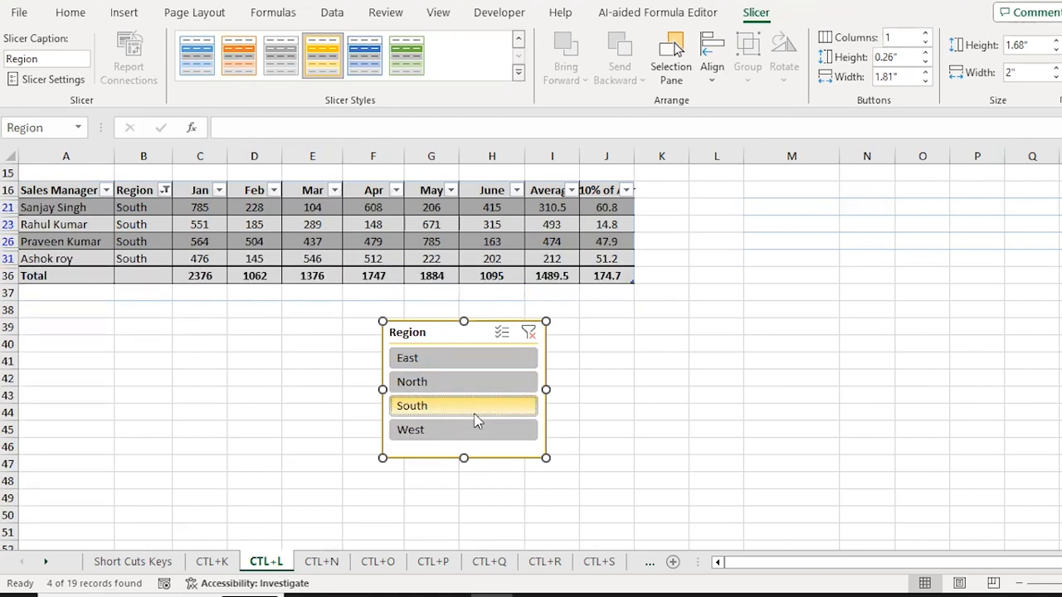
click(926, 52)
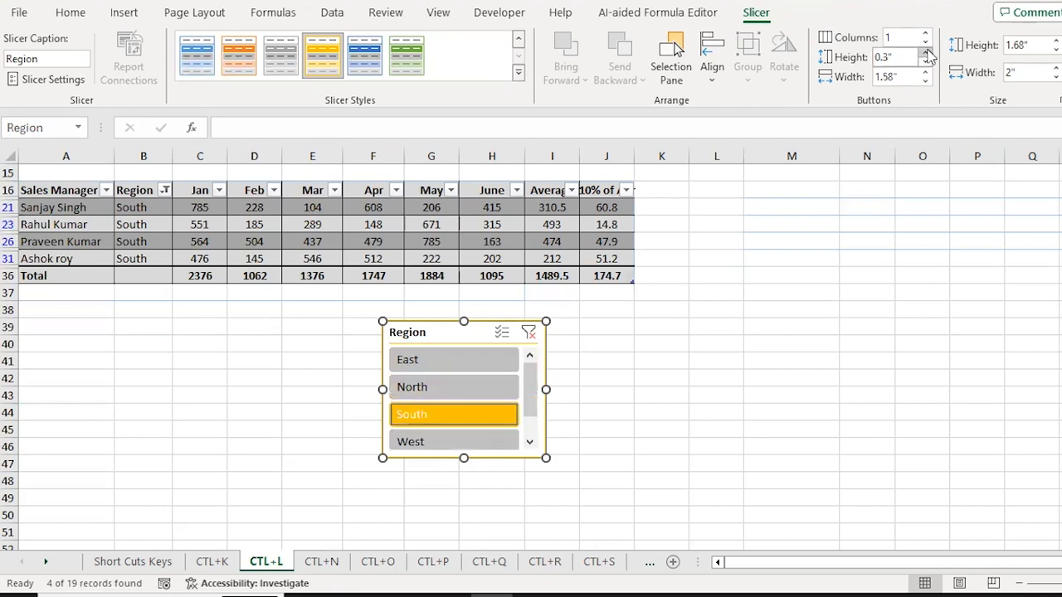
click(927, 63)
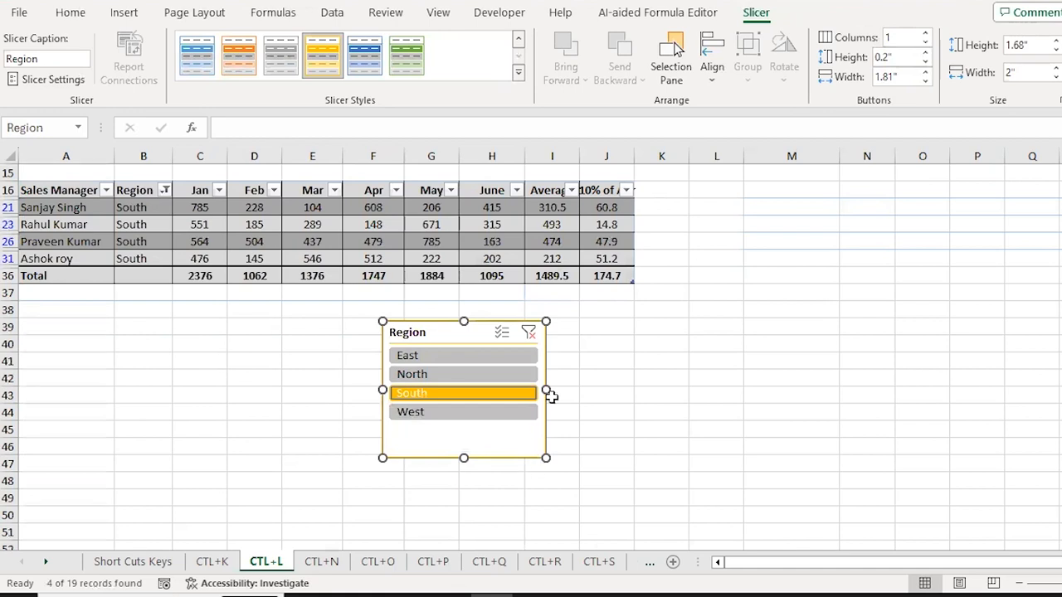
click(926, 52)
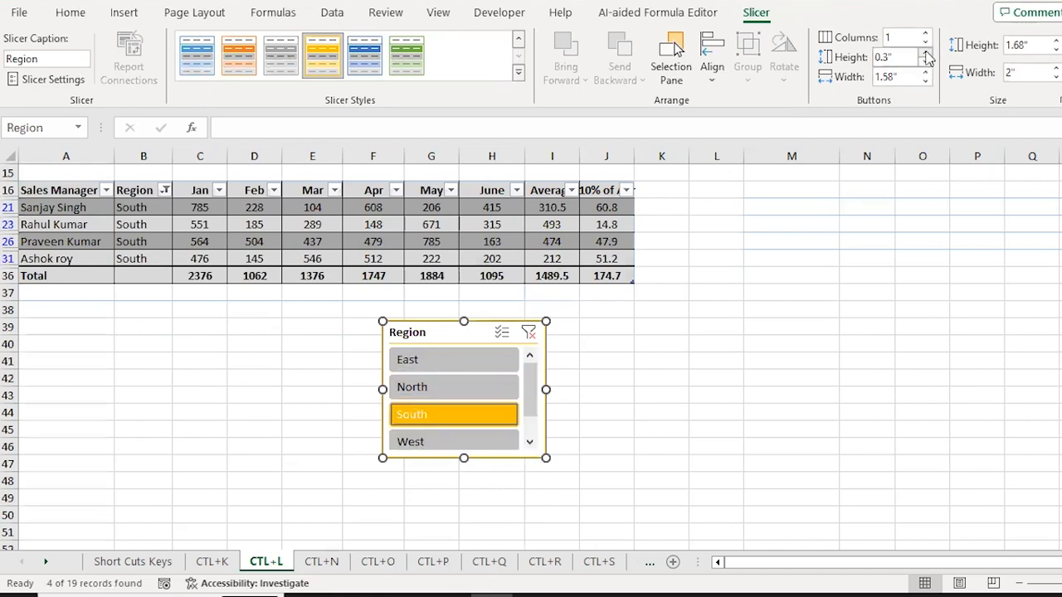
click(452, 394)
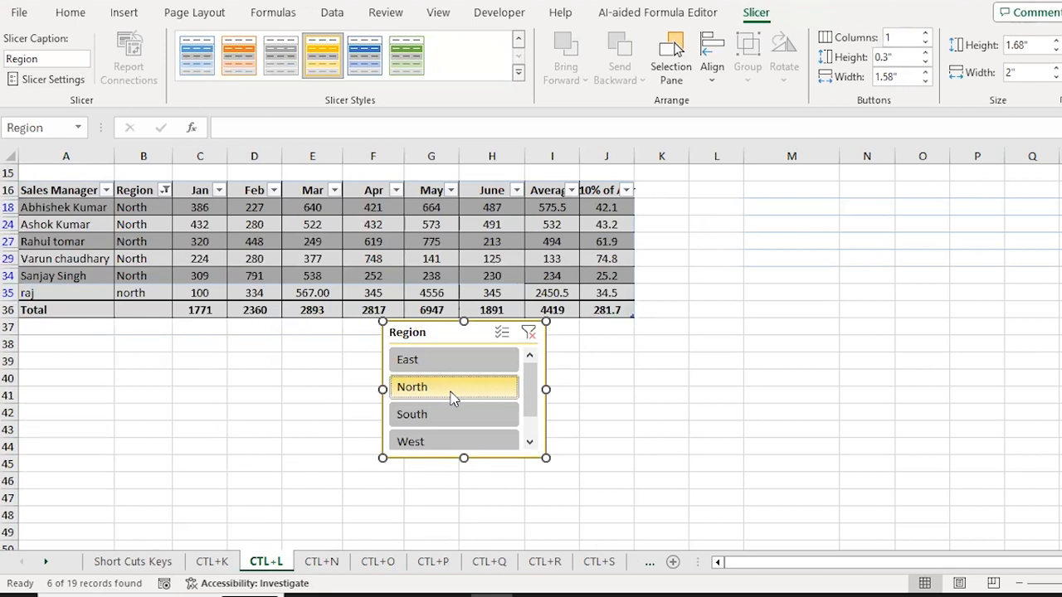
- Insert an empty chart on the sheet and place it beside the sales table
click(790, 298)
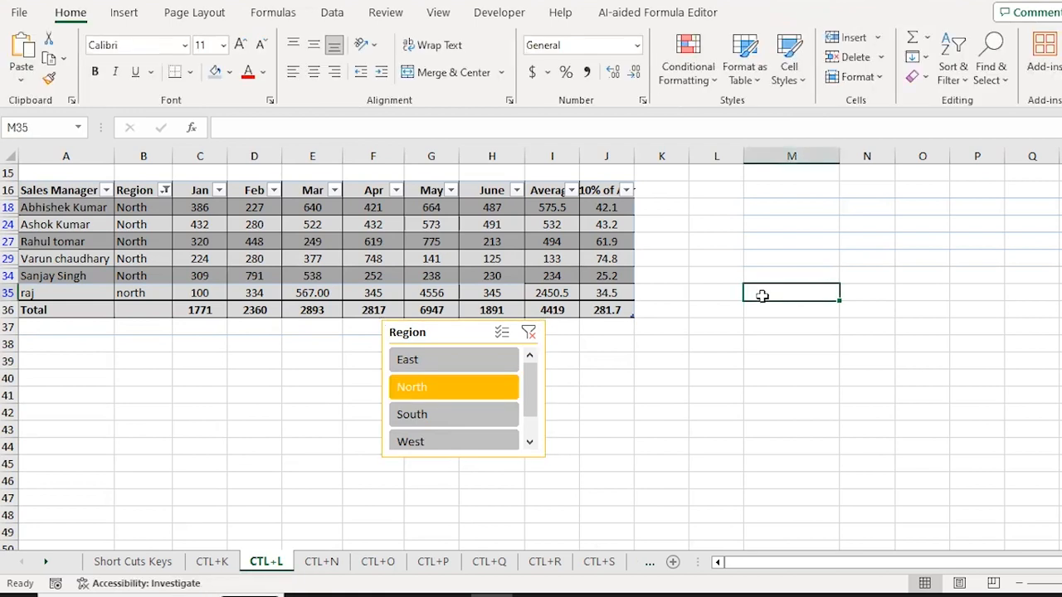
key(alt+F1)
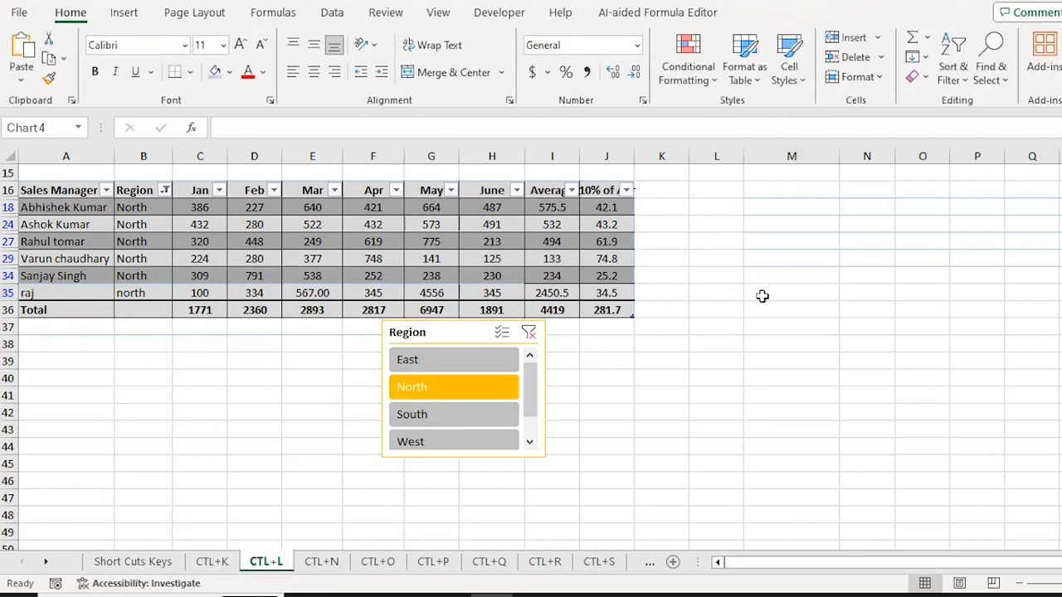
drag(845, 240, 908, 211)
- Add a chart series named "Region wise Sale" using the total row values in C36:J36
right_click(800, 242)
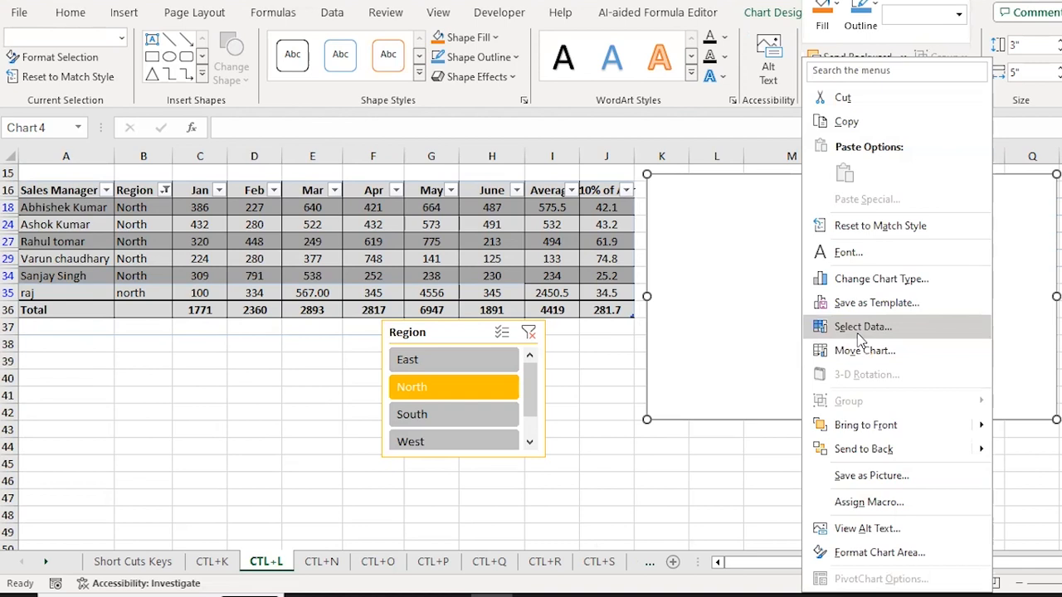
click(858, 335)
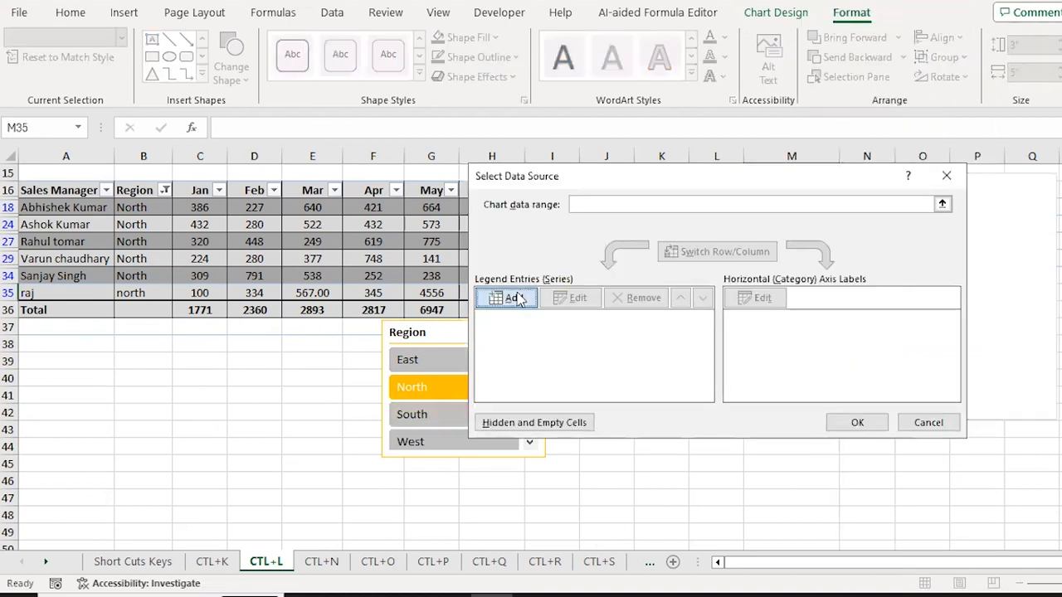
click(516, 299)
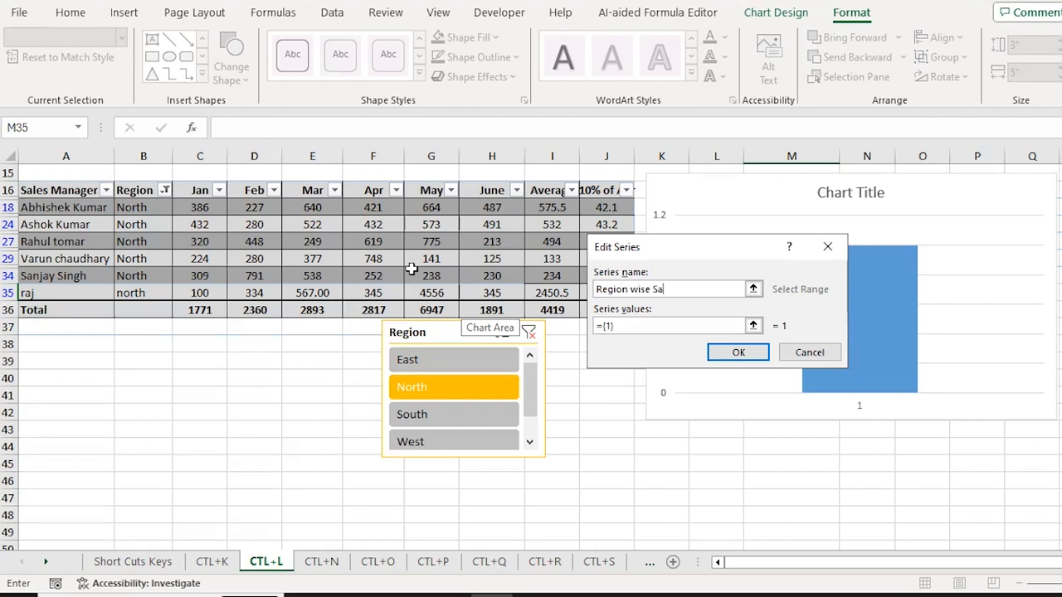
click(639, 328)
key(BackSpace)
key(BackSpace)
key(BackSpace)
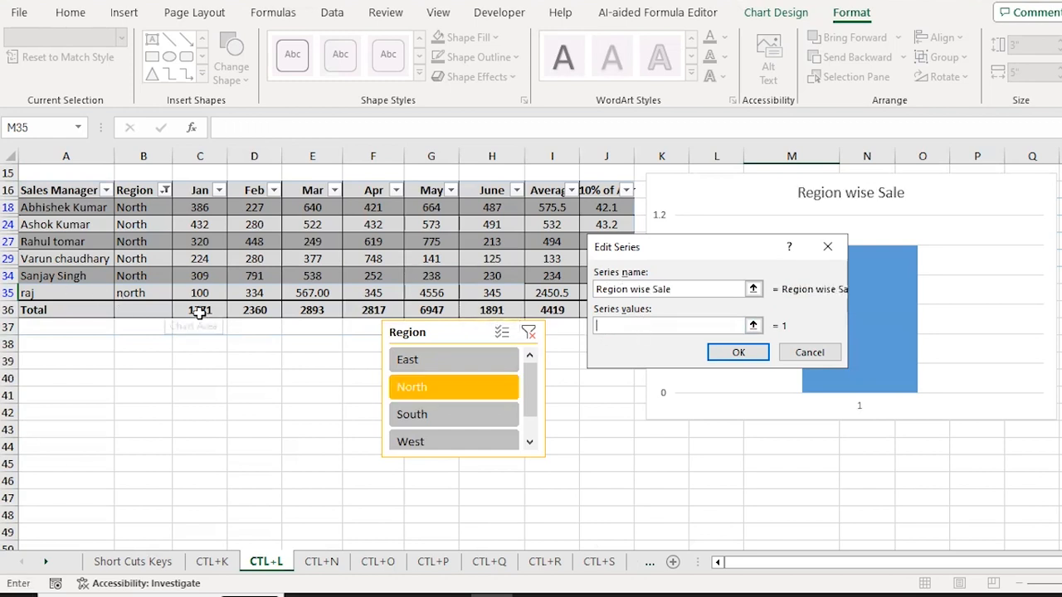
click(199, 310)
key(ctrl+shift+Right)
click(722, 357)
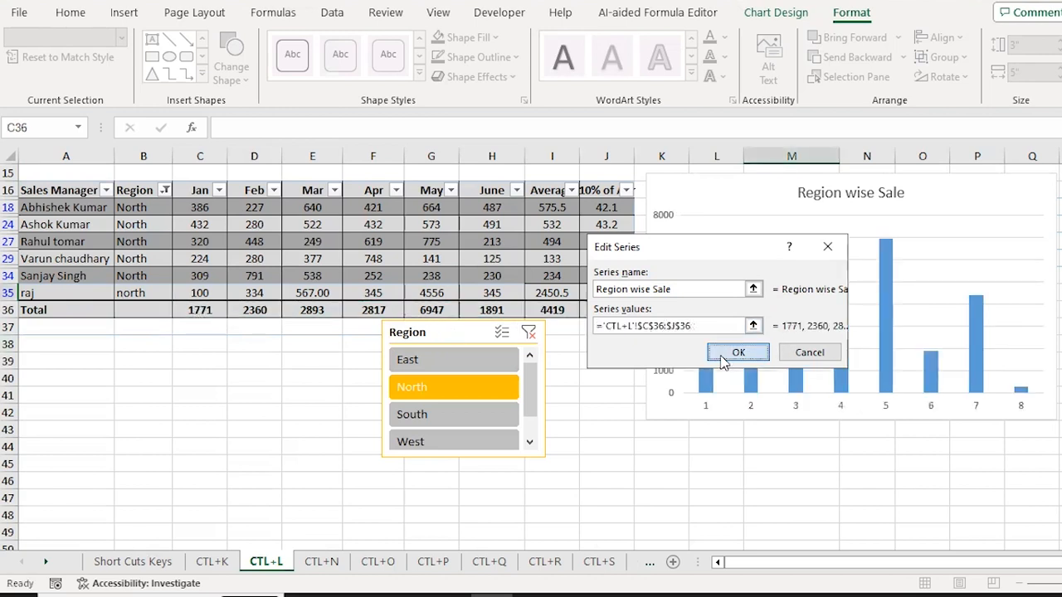
- Set the chart's horizontal axis labels to the Jan to June headers in C16:H16
key(Return)
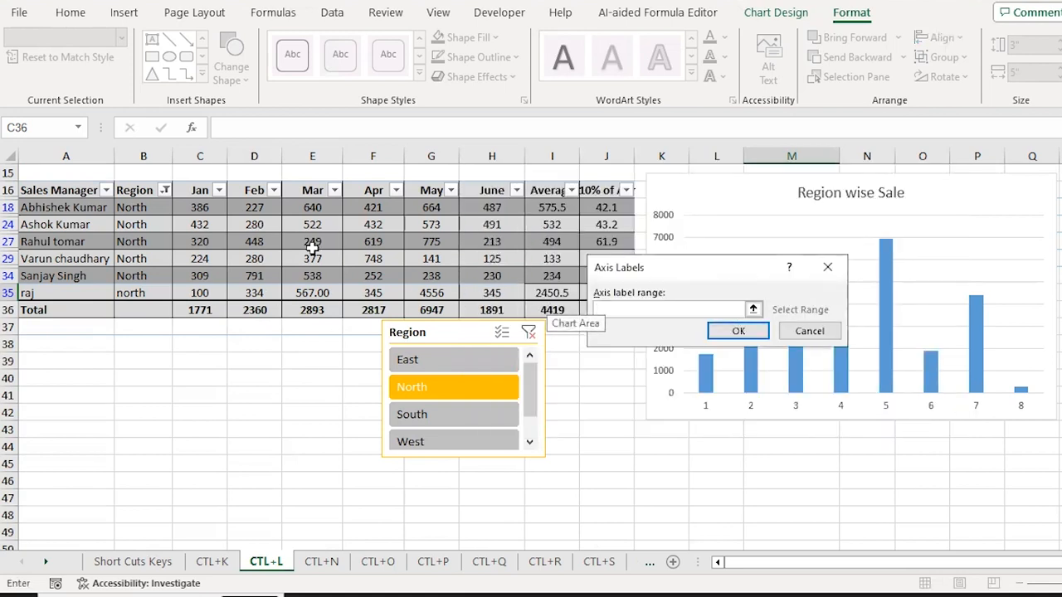
click(186, 190)
key(ctrl+shift+Right)
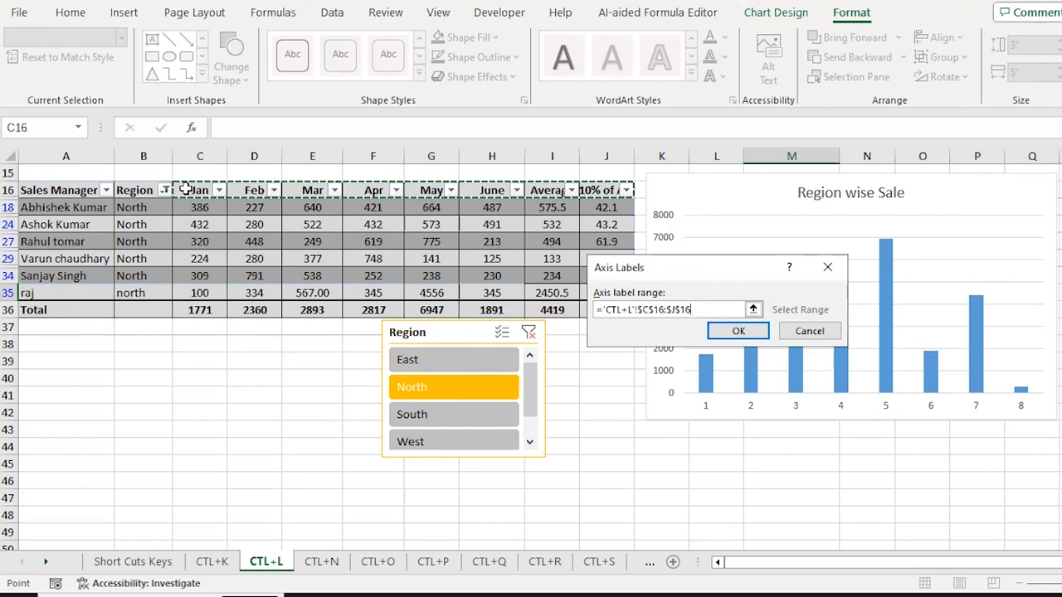
key(shift+Left)
key(shift+Left)
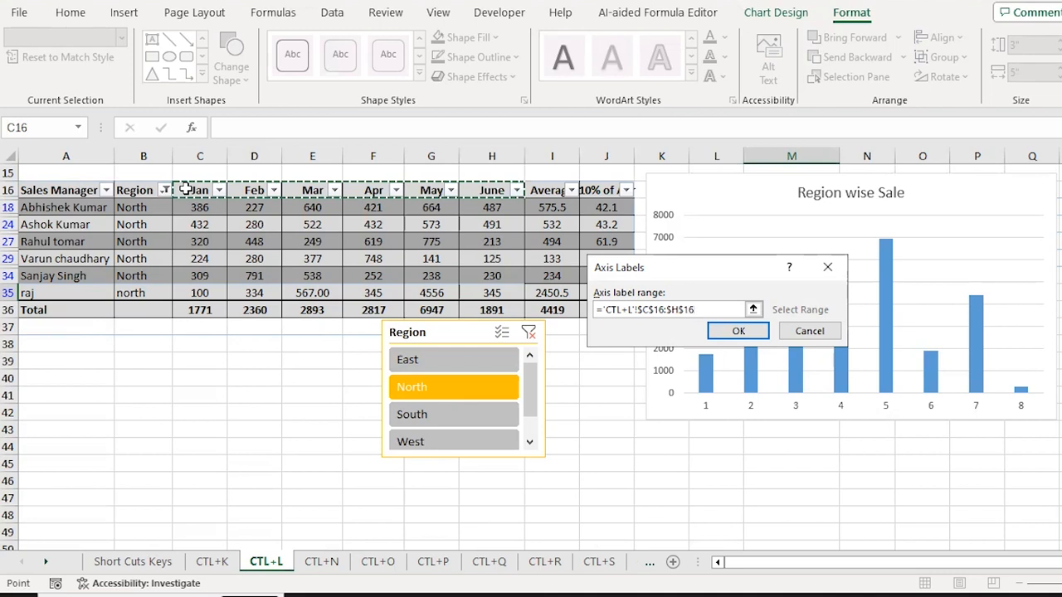
click(738, 330)
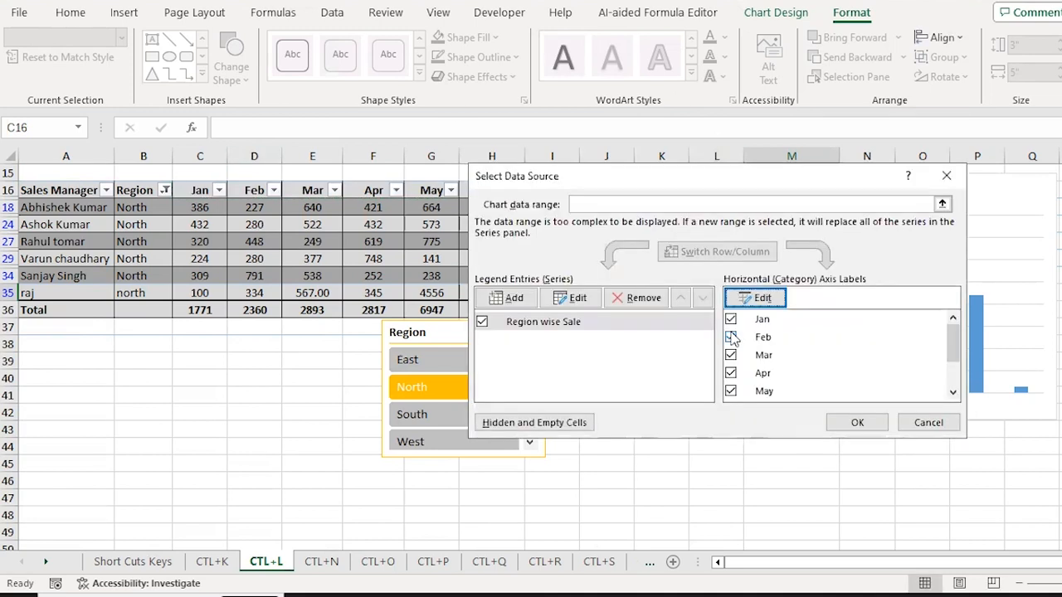
- Limit the Region wise Sale series values to C36:H36 and apply the chart's data source
click(579, 300)
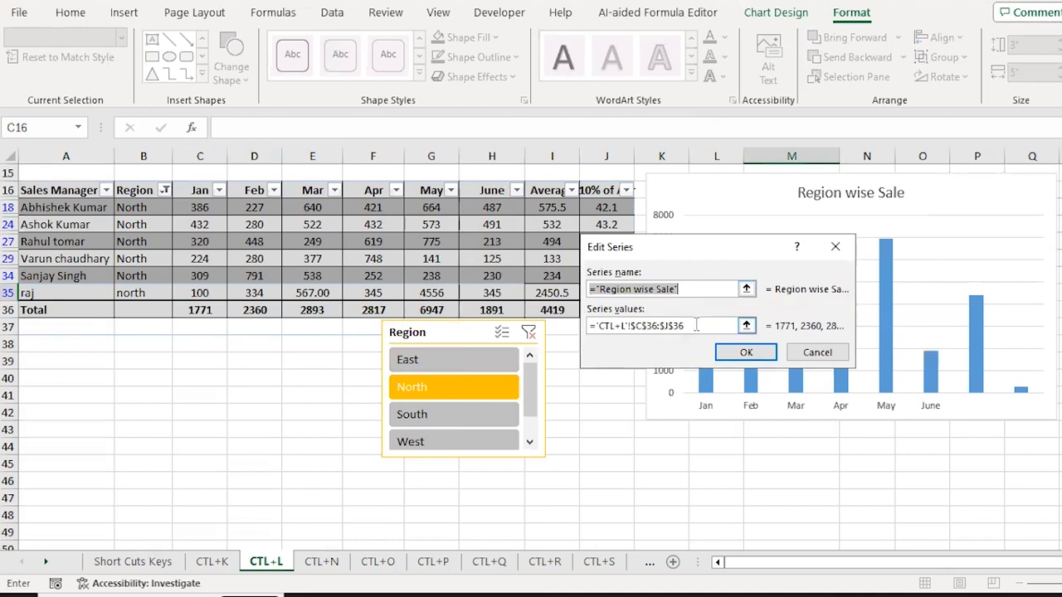
click(696, 326)
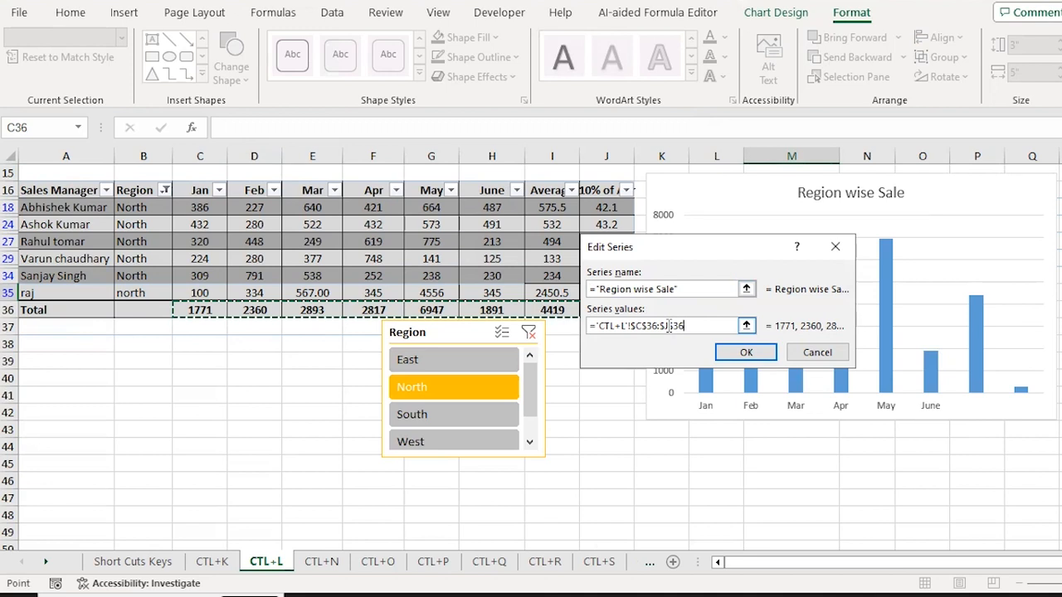
click(681, 325)
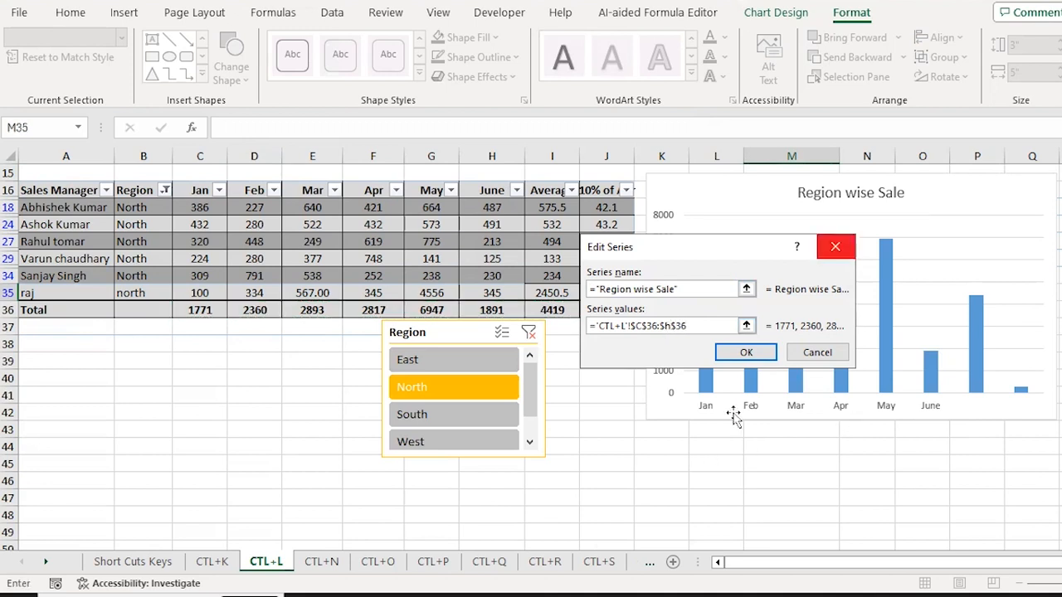
click(747, 352)
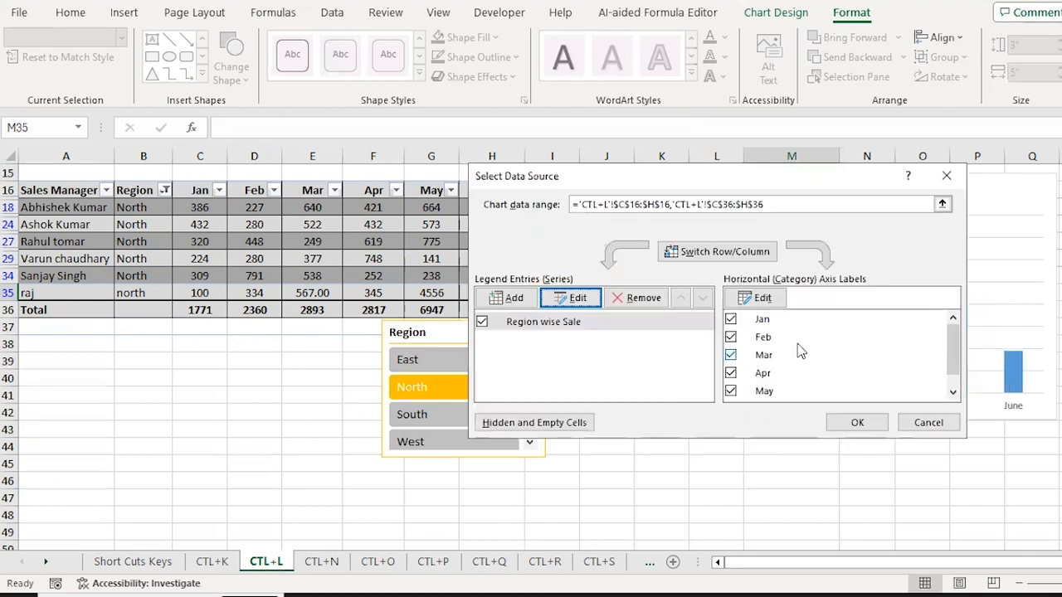
click(860, 422)
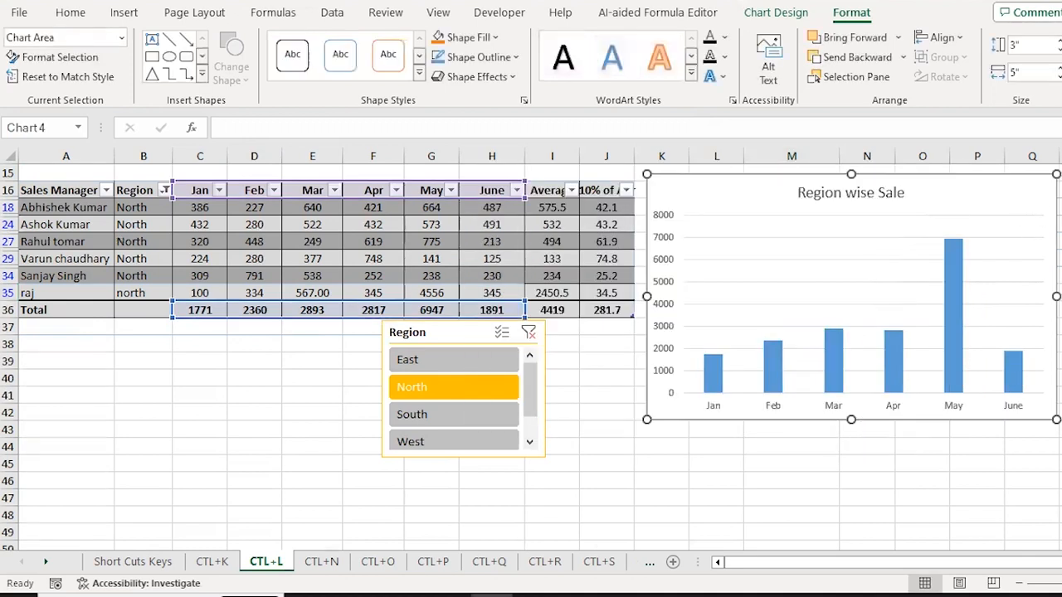
- Add data labels to the Region wise Sale chart and deselect it
click(1061, 185)
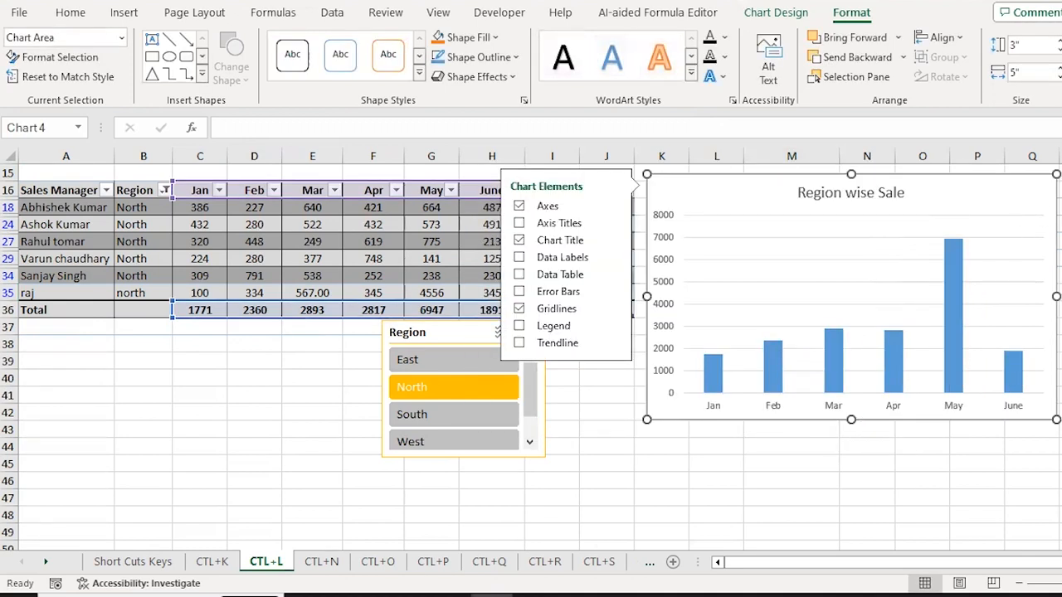
click(518, 259)
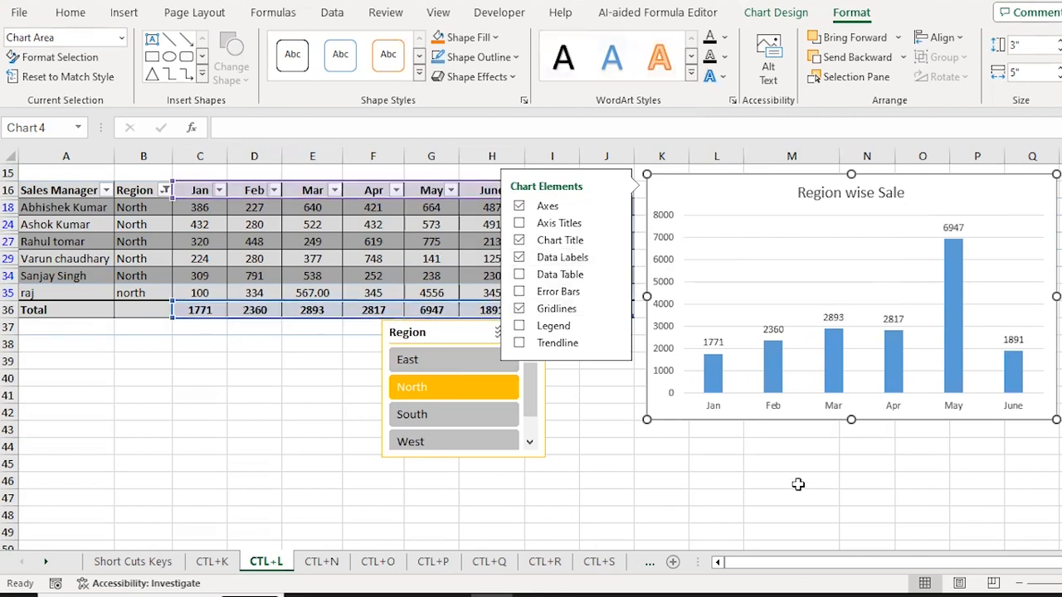
click(798, 484)
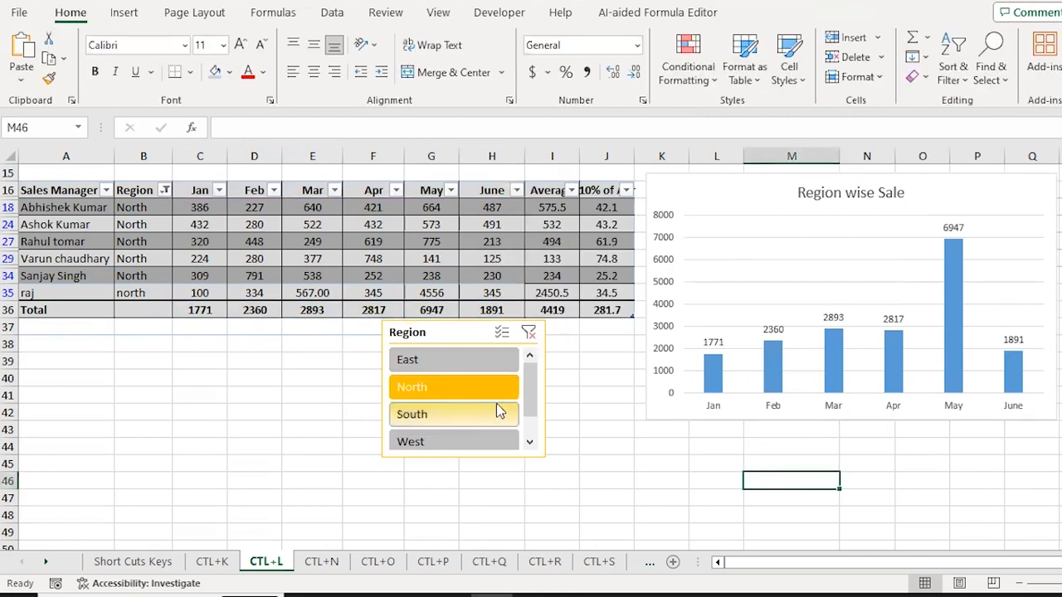
- Filter the table and chart by East, South, West, North, East and South in turn, and move the Region slicer below columns D to F
click(438, 359)
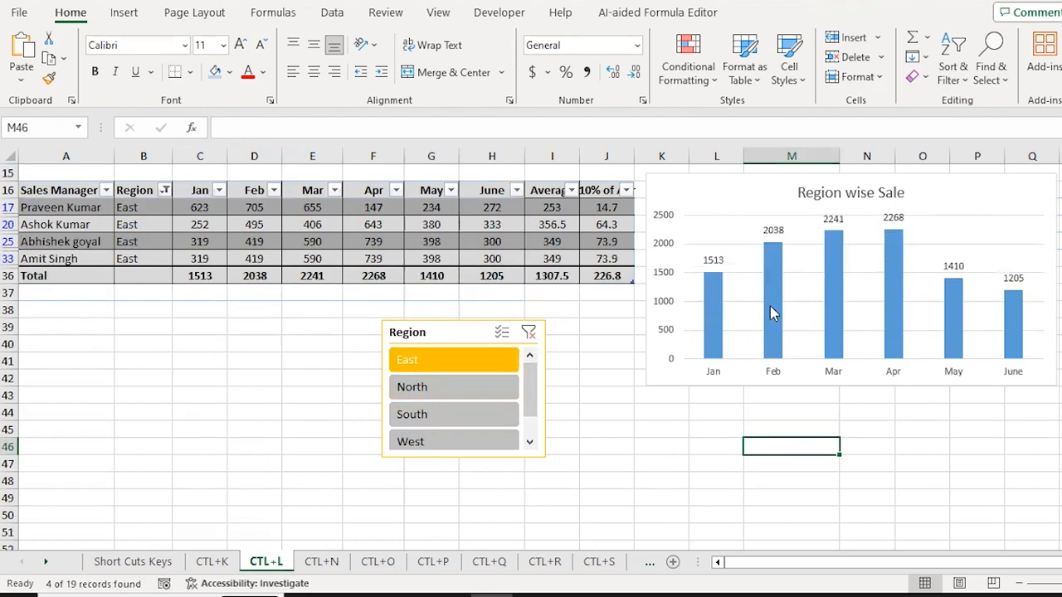
click(460, 415)
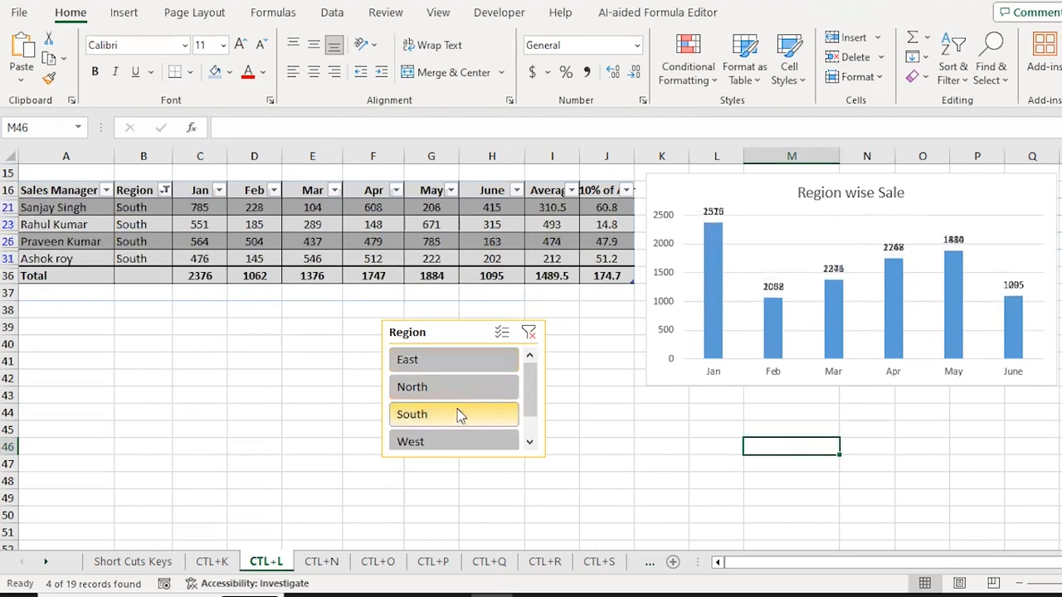
click(436, 442)
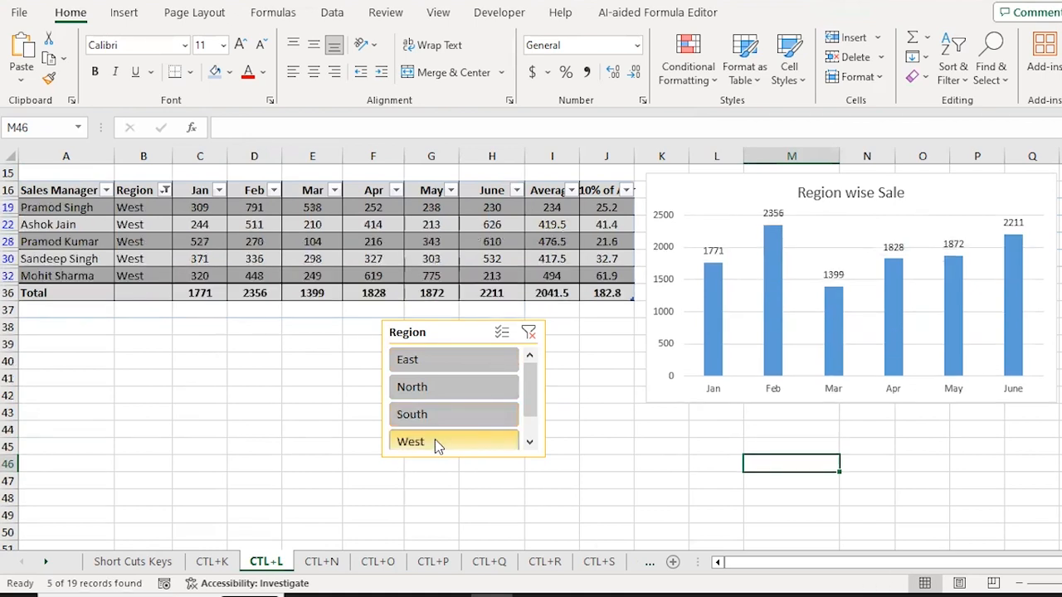
click(433, 383)
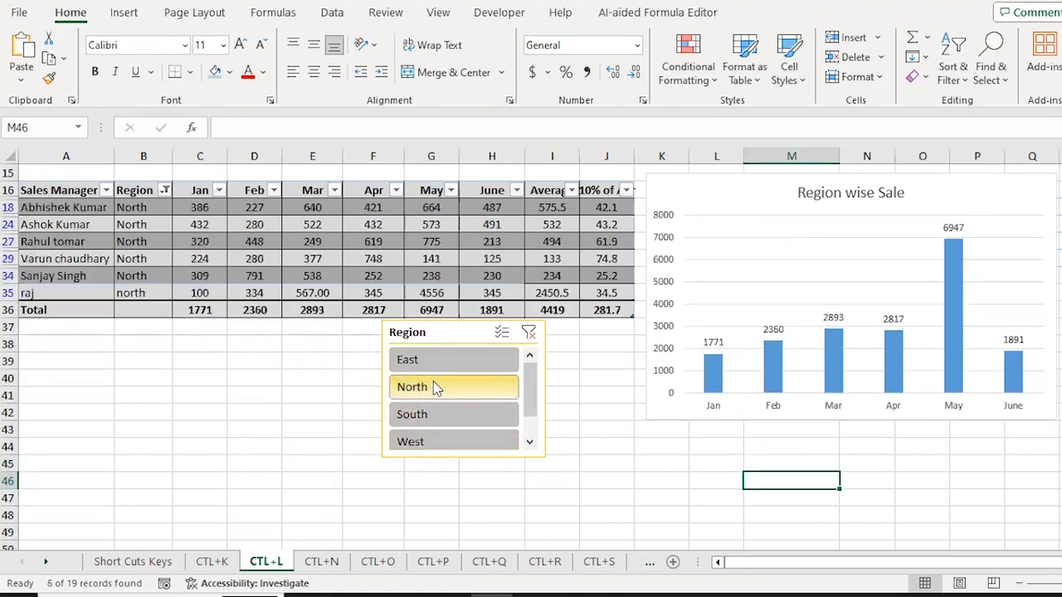
click(449, 365)
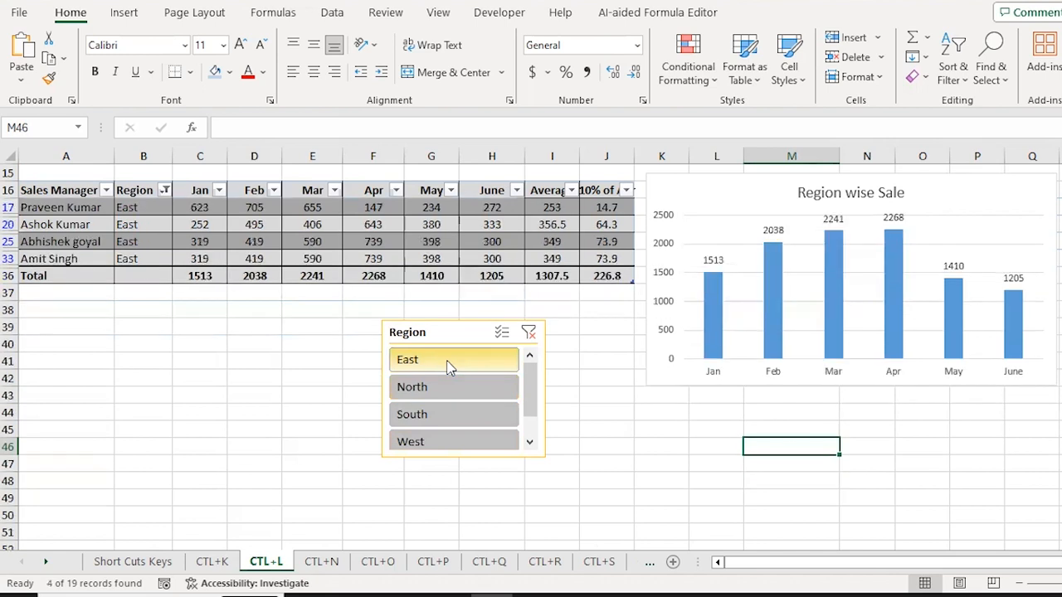
click(455, 415)
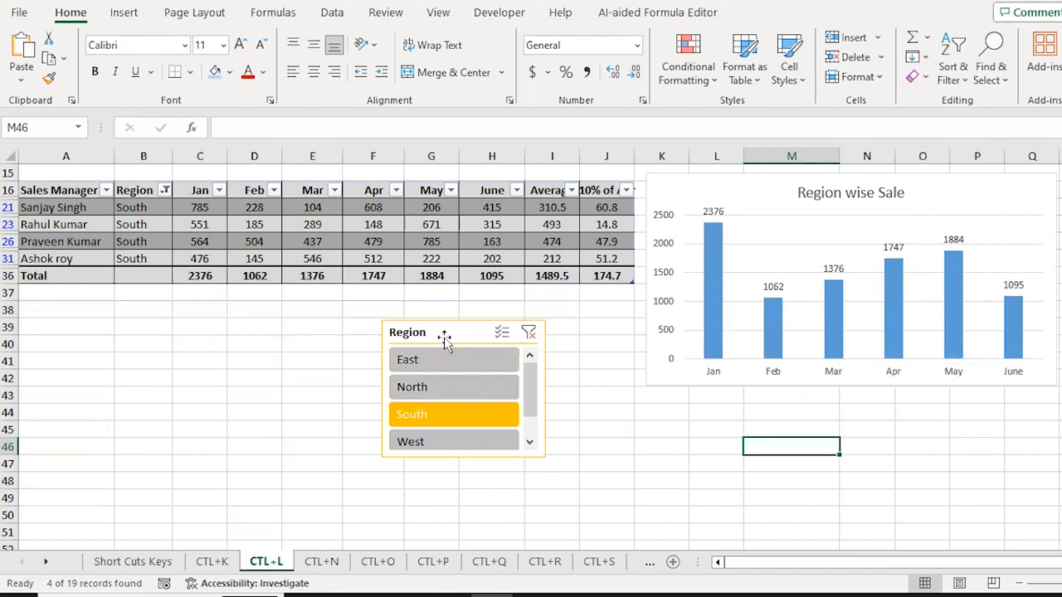
drag(444, 340, 327, 321)
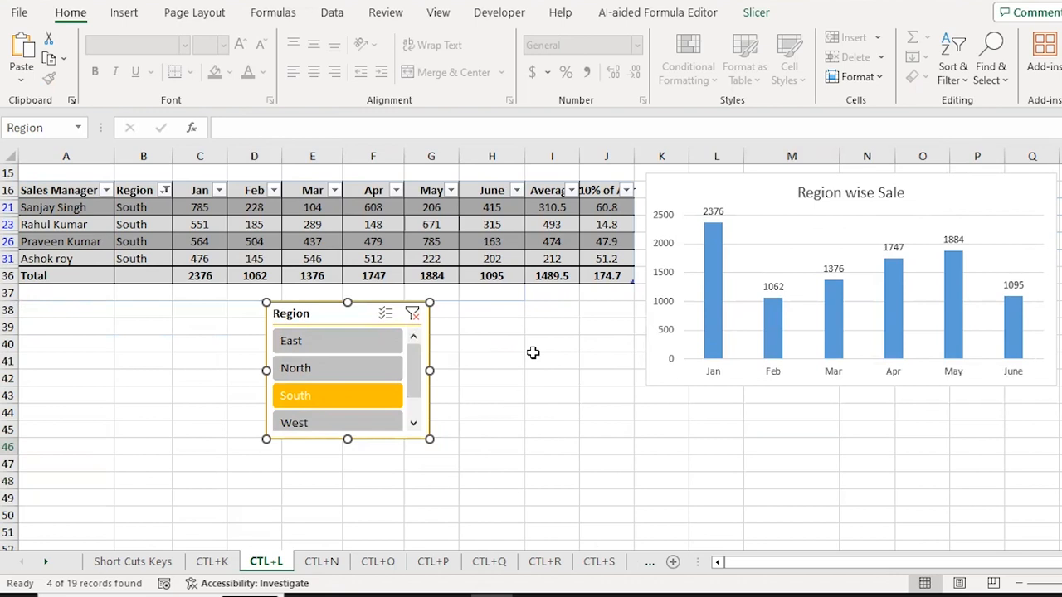
key(Escape)
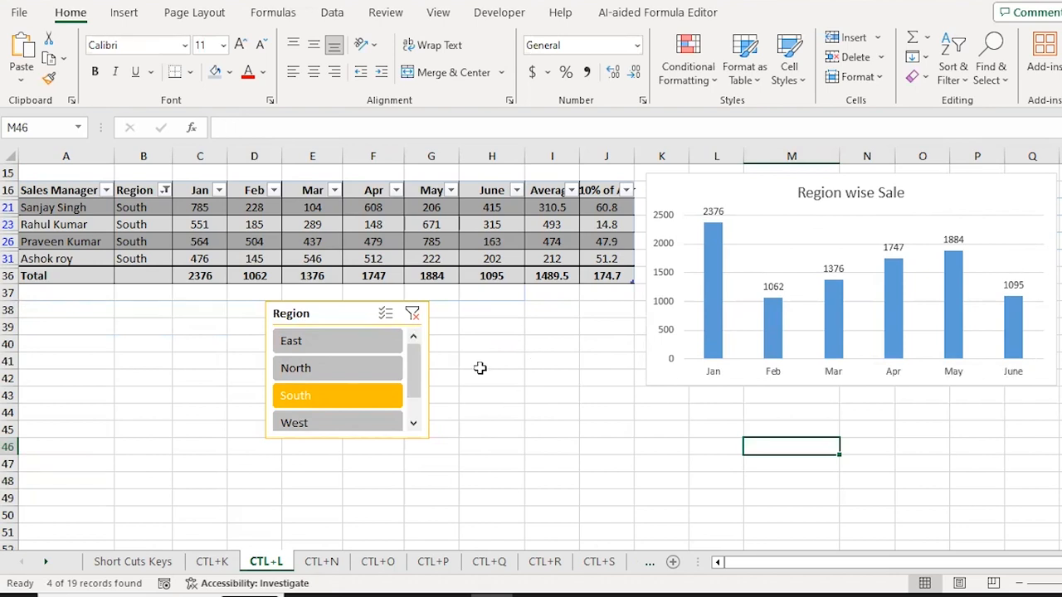
- From the CTL+N sheet, create a new blank workbook and close it again
click(324, 563)
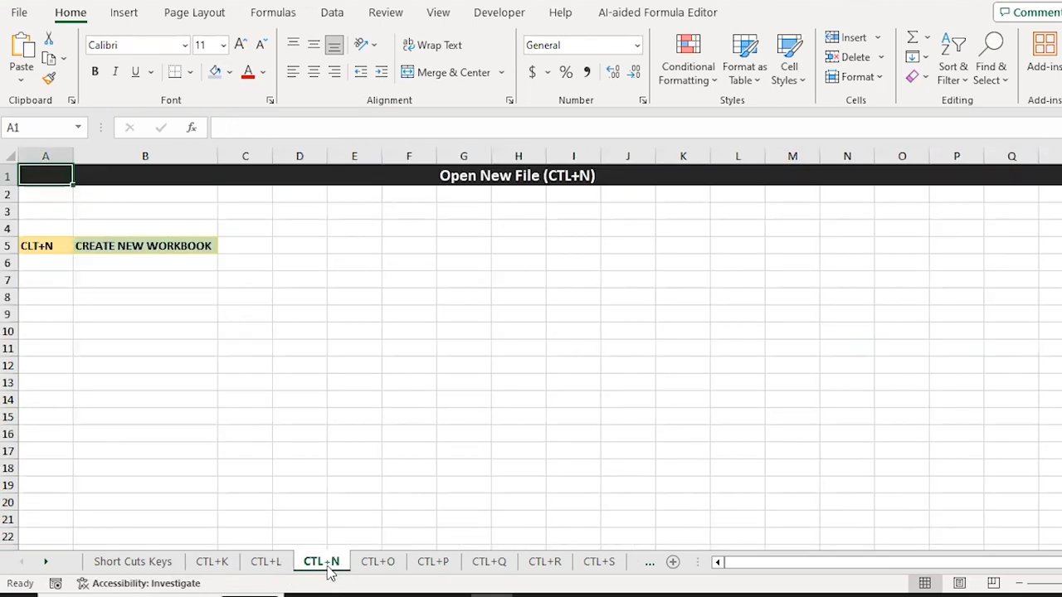
key(Down)
key(Down)
key(Down)
key(Down)
key(Down)
key(Right)
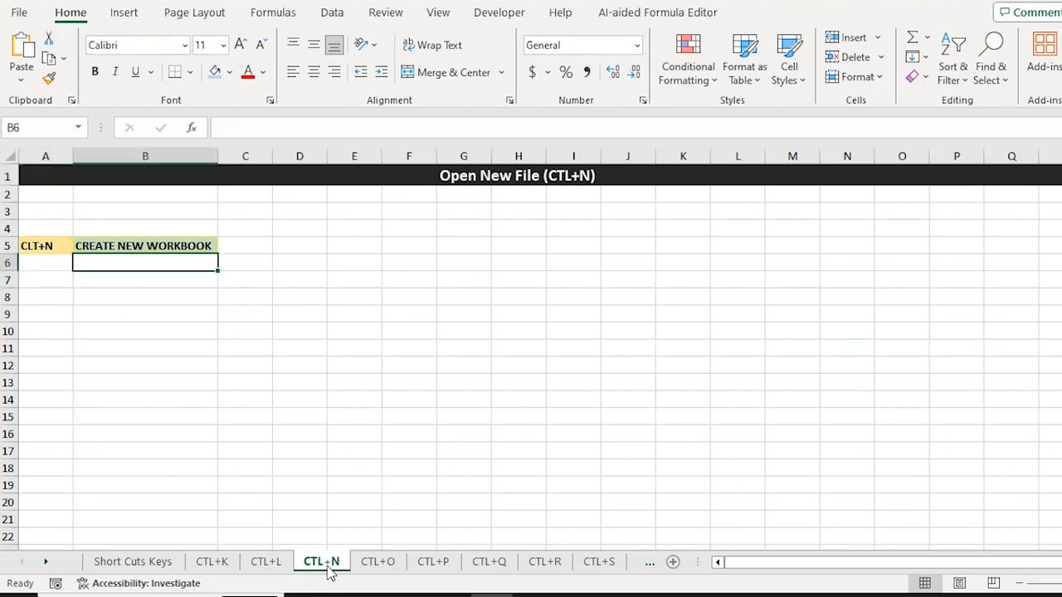
key(Down)
key(Right)
key(Right)
key(Down)
key(Down)
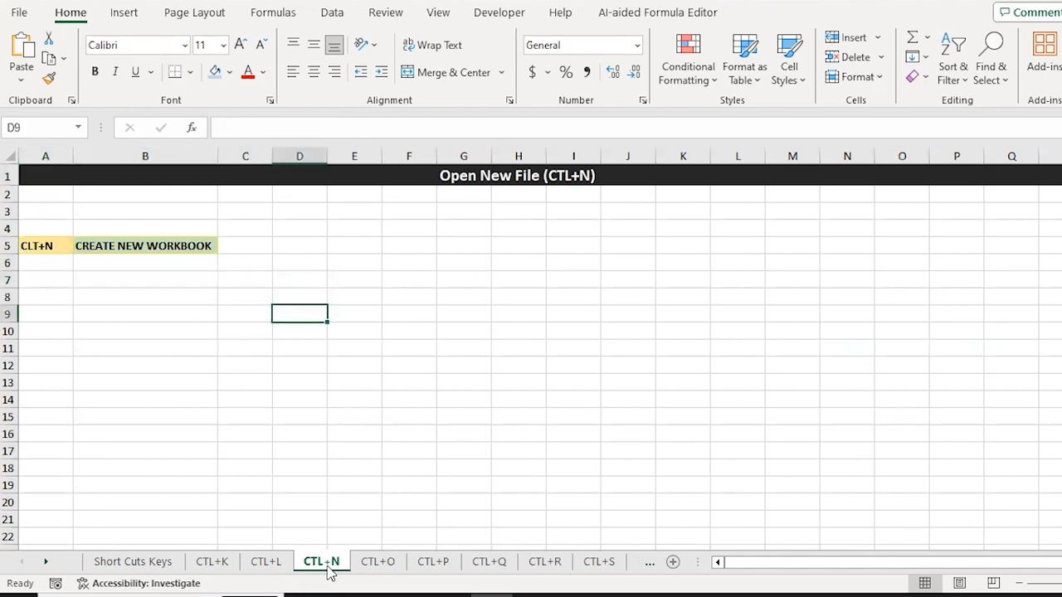
key(ctrl+n)
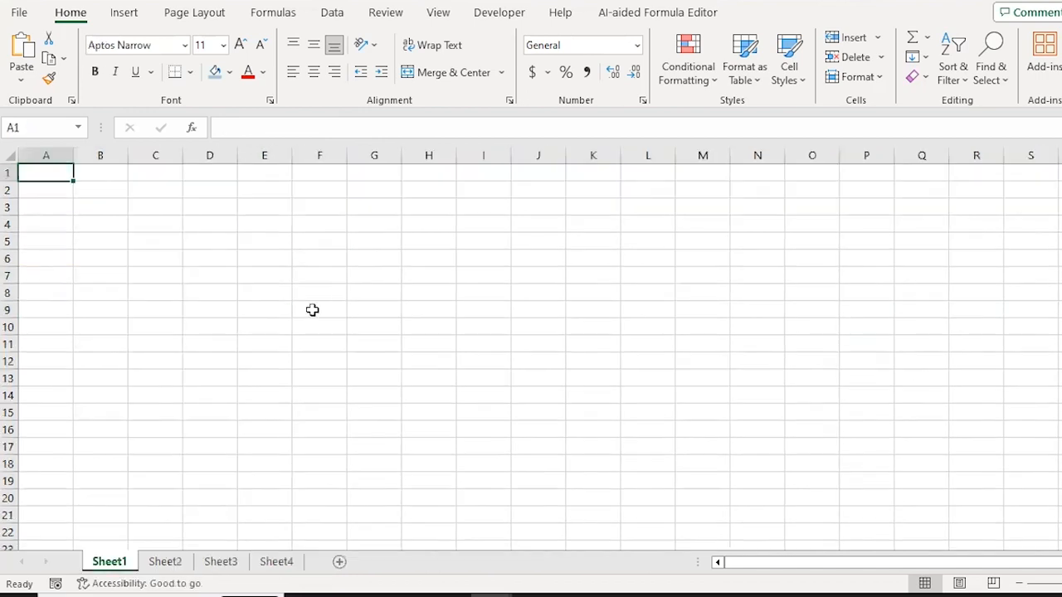
key(ctrl+w)
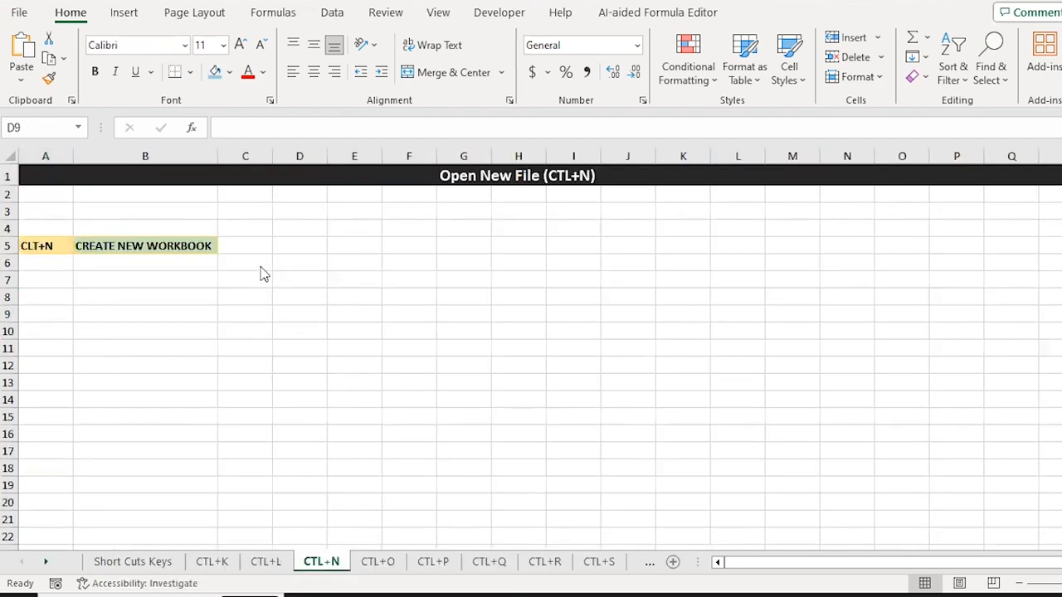
- Switch to the CTL+O sheet and call up the command for opening an existing workbook
click(381, 562)
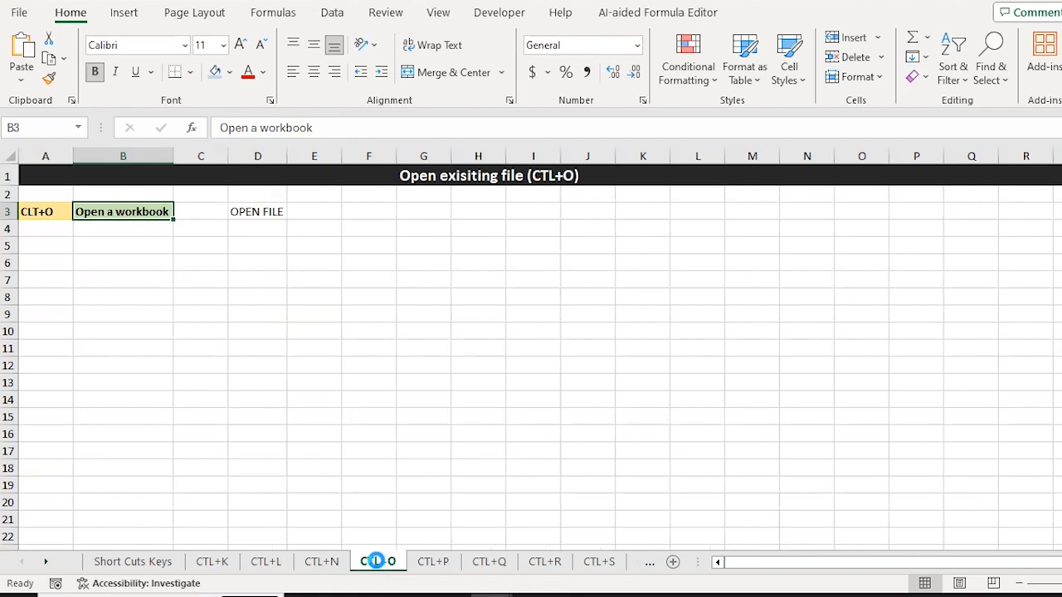
key(ctrl+o)
- Switch to the CTL+P sheet and examine the data table's extent between its header row and its last record
click(437, 569)
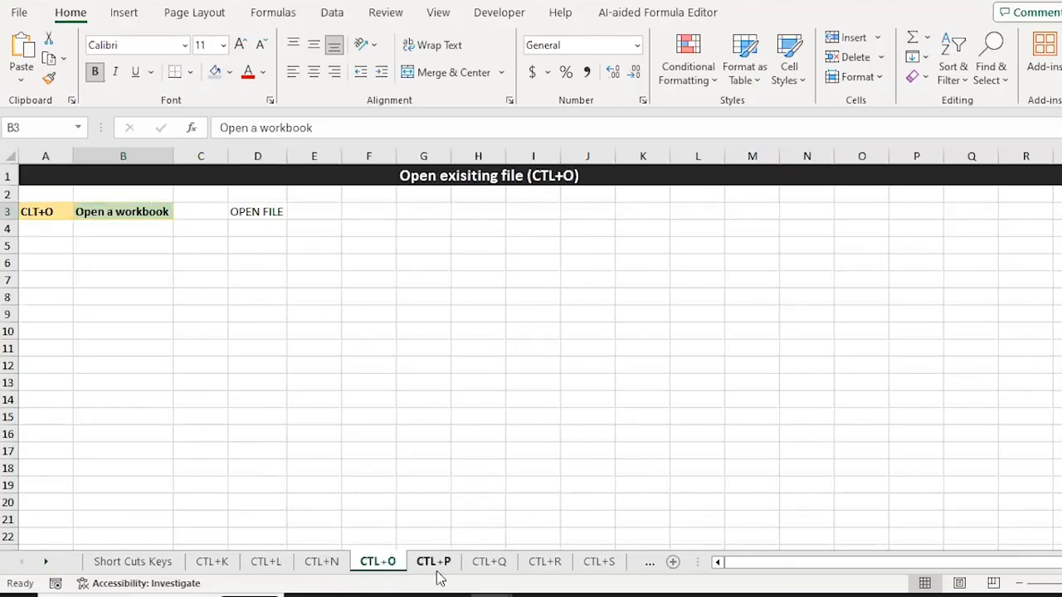
key(Down)
key(ctrl+Left)
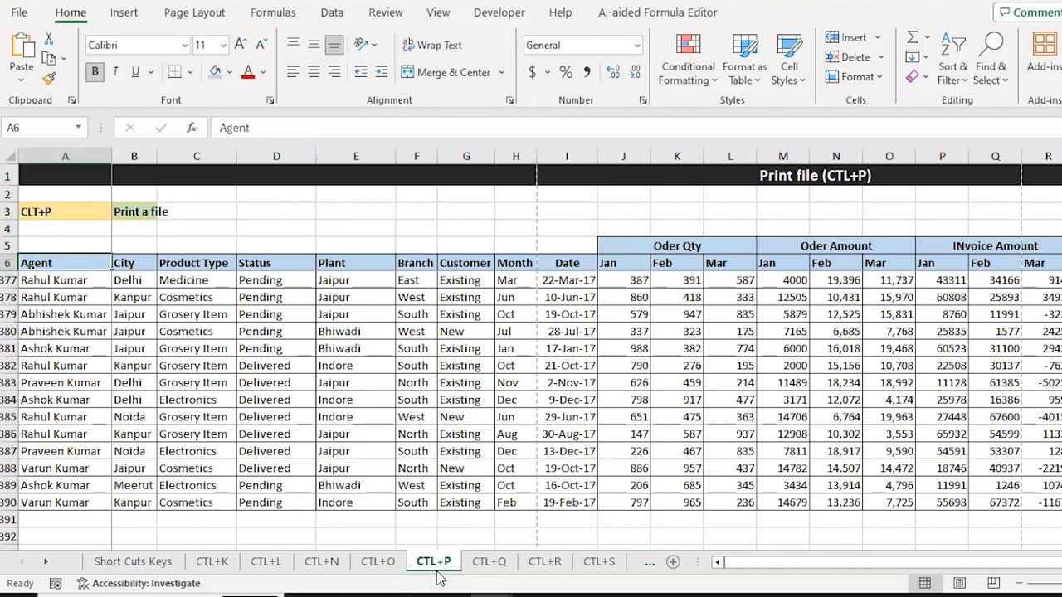
key(ctrl+Right)
key(ctrl+Left)
key(Down)
key(Down)
key(Down)
key(Right)
key(Down)
key(Down)
key(Down)
key(ctrl+Down)
key(Down)
key(Down)
key(Down)
key(Up)
key(Up)
key(Up)
key(Up)
key(ctrl+Up)
key(Down)
key(Down)
key(Down)
key(Up)
key(Up)
key(Up)
key(Left)
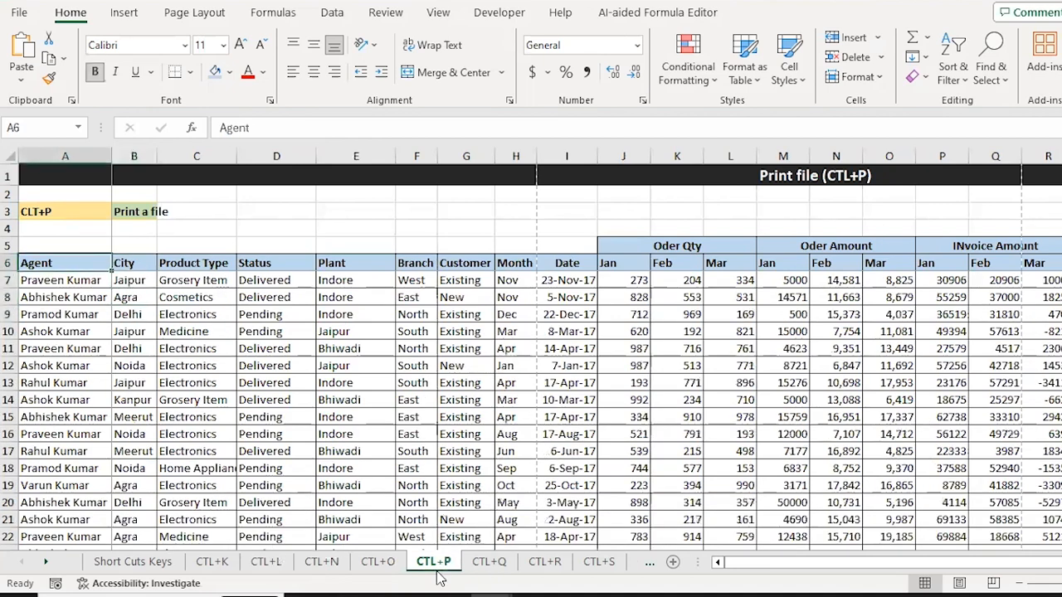
- Look across the table's header row from Agent through to the rightmost columns and back
key(ctrl+Right)
key(Left)
key(Left)
key(Left)
key(Left)
key(Left)
key(Left)
key(Left)
key(Left)
key(Left)
key(Left)
key(Left)
key(Left)
key(Left)
key(Left)
key(Left)
key(Left)
key(Left)
key(Left)
key(Left)
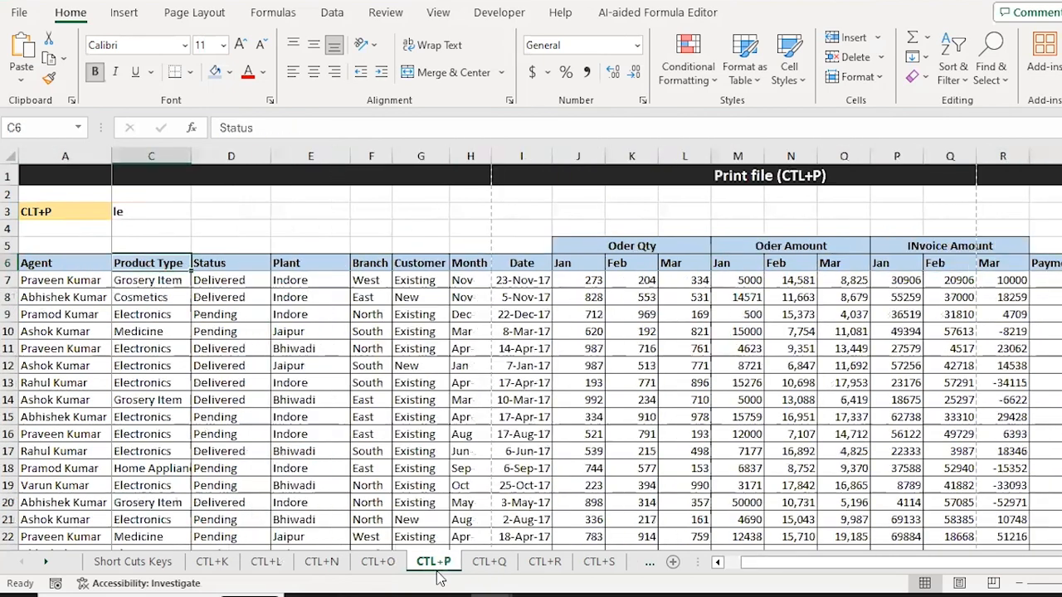
key(Right)
key(Right)
key(Right)
key(Right)
key(Right)
key(Right)
key(Right)
key(Right)
key(Right)
key(Right)
key(Right)
key(Right)
key(Right)
key(Right)
key(Right)
key(Right)
key(Right)
key(Right)
key(Right)
key(Right)
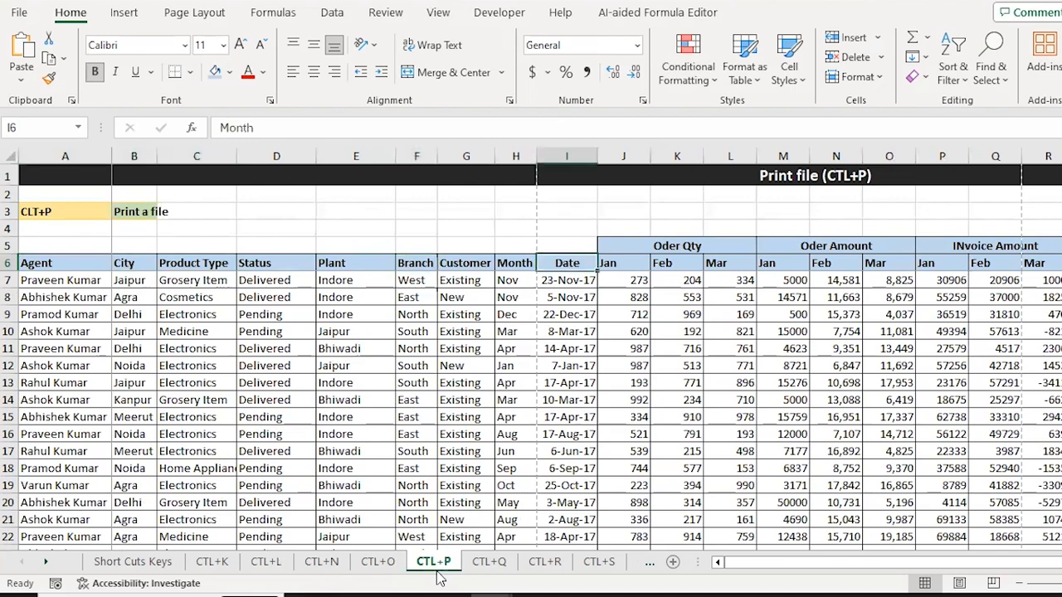
- Look through the records down to row 54, covering the payment columns and the City column
key(Left)
key(Left)
key(Left)
key(Left)
key(Down)
key(Down)
key(Down)
key(Down)
key(Down)
key(Down)
key(Down)
key(Down)
key(Down)
key(Down)
key(Down)
key(Down)
key(Down)
key(Down)
key(Down)
key(Down)
key(Down)
key(Down)
key(Down)
key(Down)
key(Down)
key(Down)
key(Down)
key(Down)
key(Down)
key(Down)
key(Down)
key(Down)
key(Down)
key(Down)
key(Down)
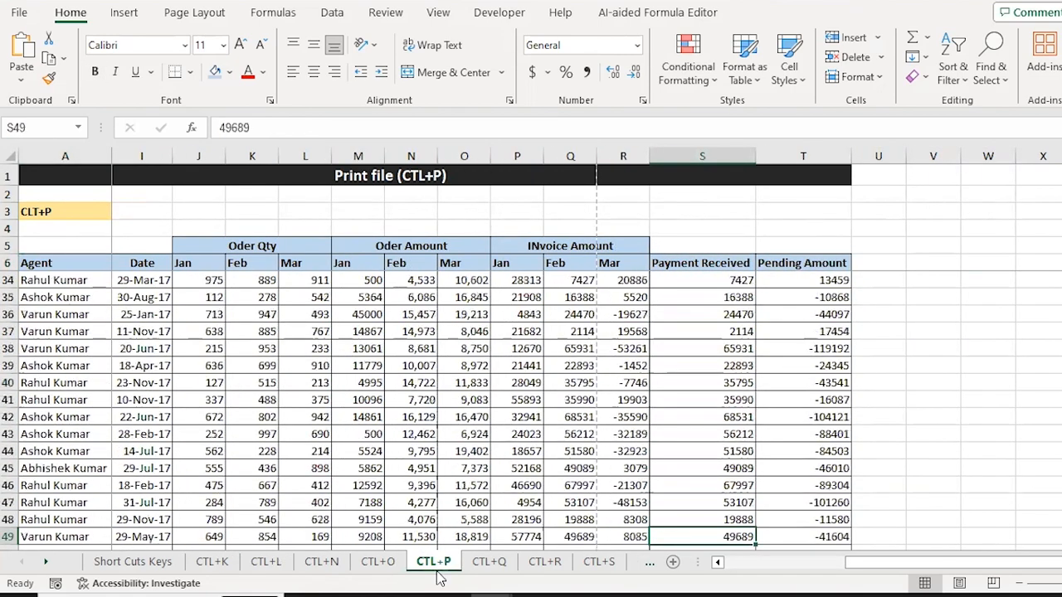
key(Home)
key(Right)
key(Right)
key(Right)
key(Left)
key(Left)
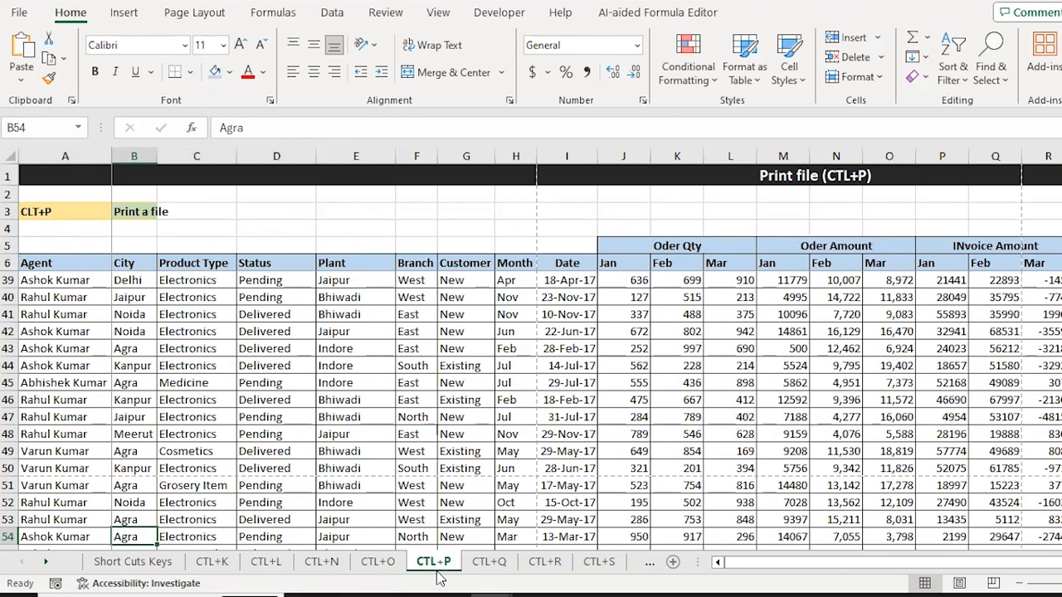
- Preview the CTL+P sheet for printing, page through the preview to page 10, and return to the sheet
key(ctrl+p)
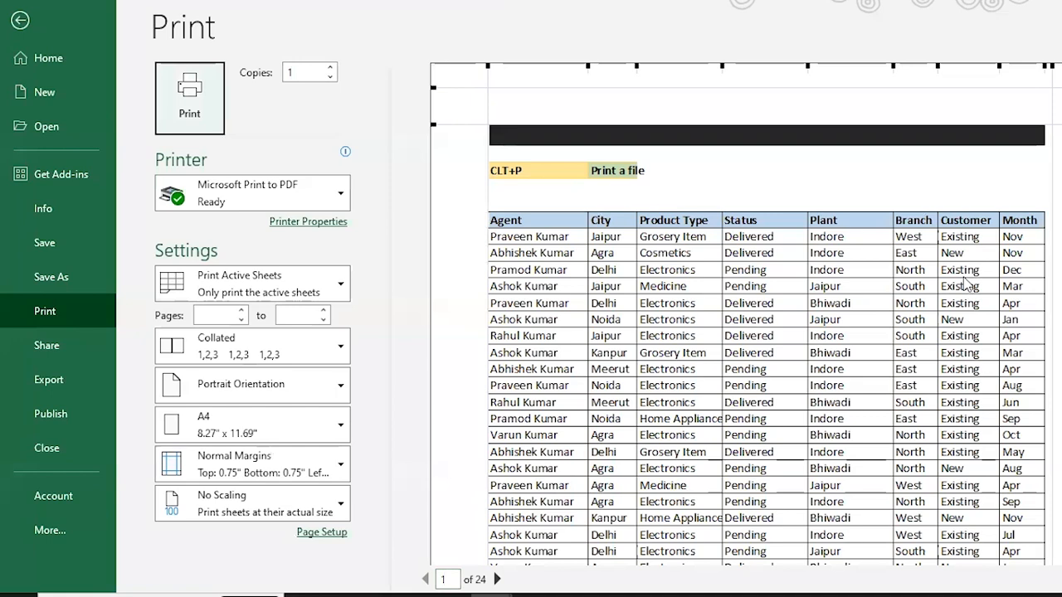
click(497, 579)
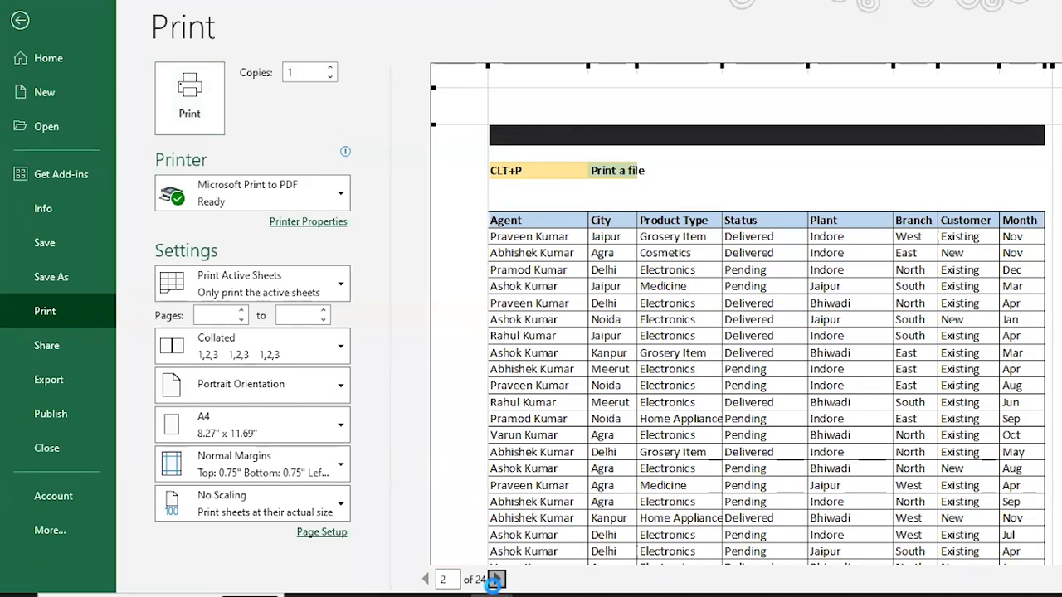
click(497, 579)
click(497, 579)
click(497, 580)
click(497, 579)
click(497, 579)
click(497, 579)
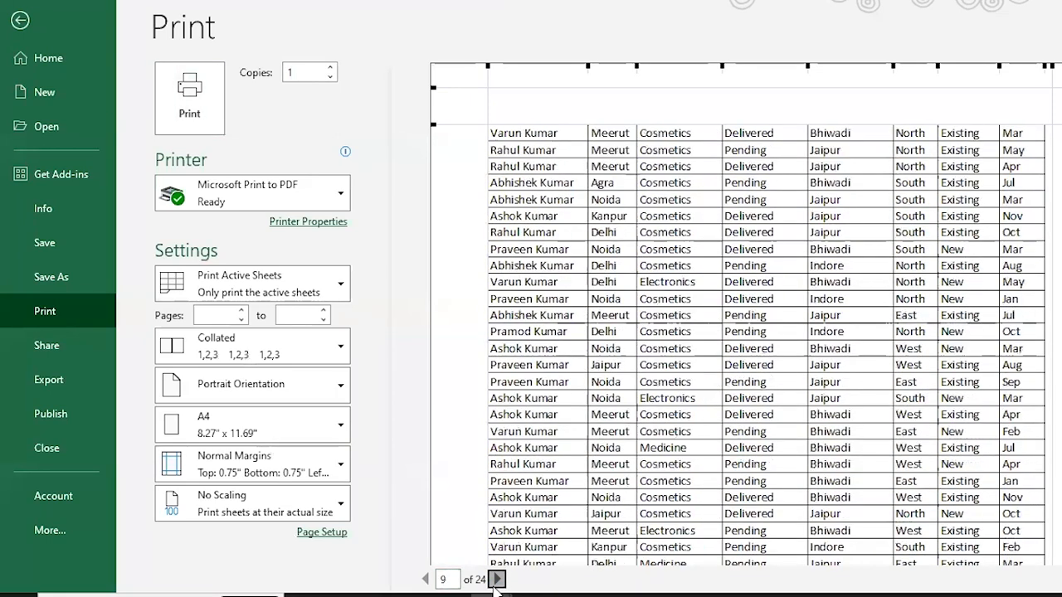
click(497, 579)
click(497, 580)
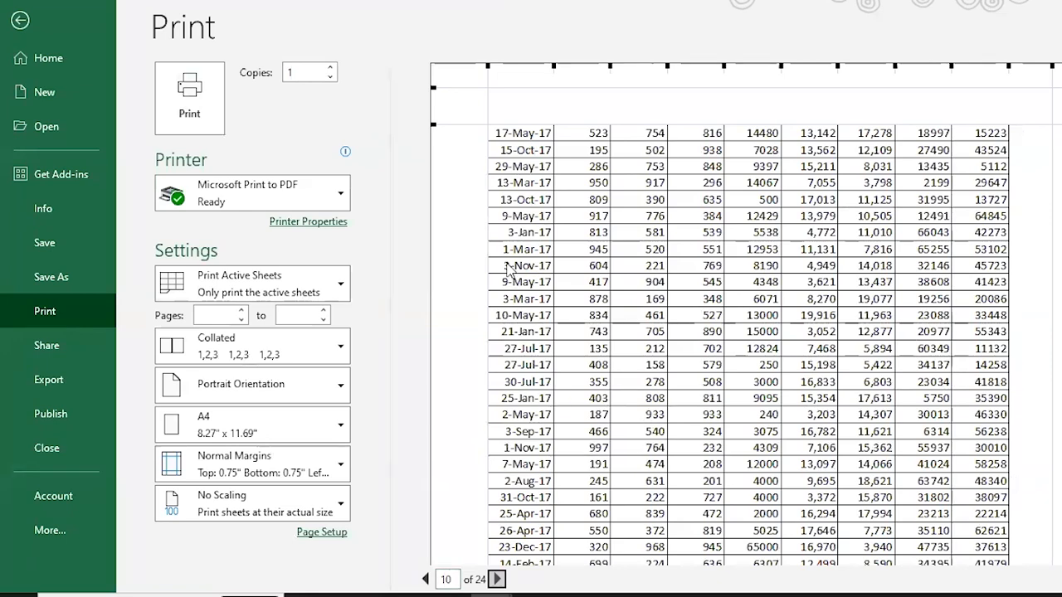
key(Escape)
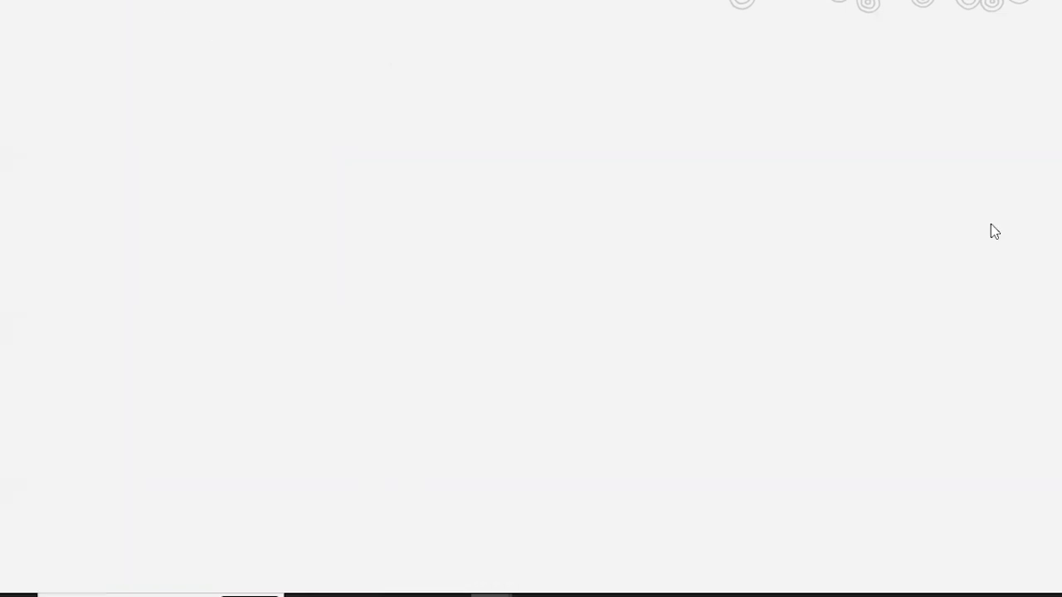
- Select the data table from cell A5 across to the Pending Amount column and down through its records
click(42, 349)
key(Up)
key(Up)
key(Up)
key(Up)
key(Up)
key(Up)
key(Up)
key(Up)
key(Up)
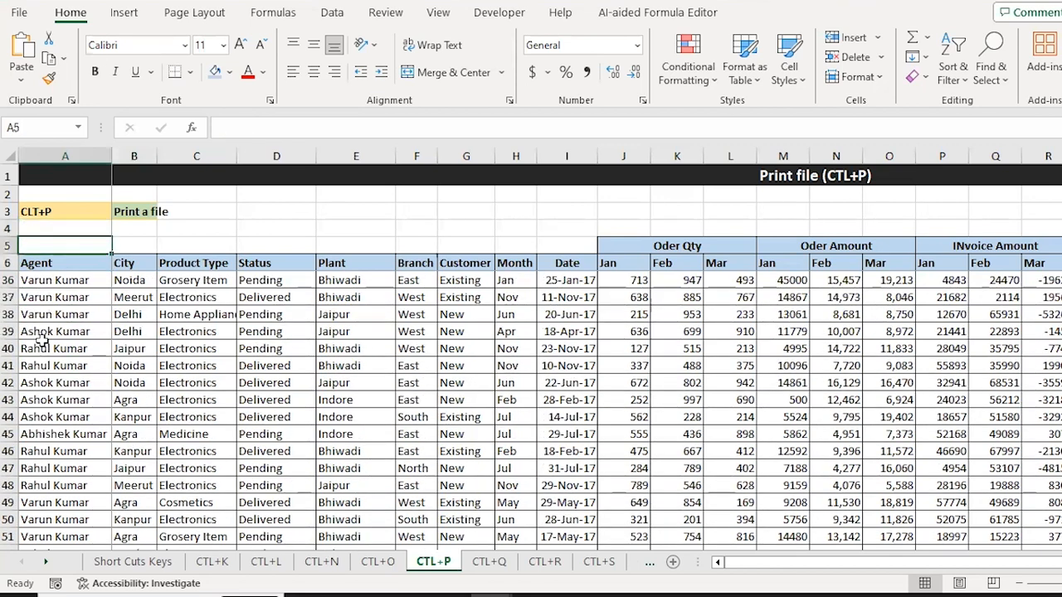
key(shift+Right)
key(shift+Right)
key(shift+Right)
key(shift+Right)
key(shift+Right)
key(shift+Right)
key(shift+Right)
key(shift+Right)
key(shift+Right)
key(shift+Right)
key(shift+Right)
key(shift+Right)
key(shift+Right)
key(shift+Right)
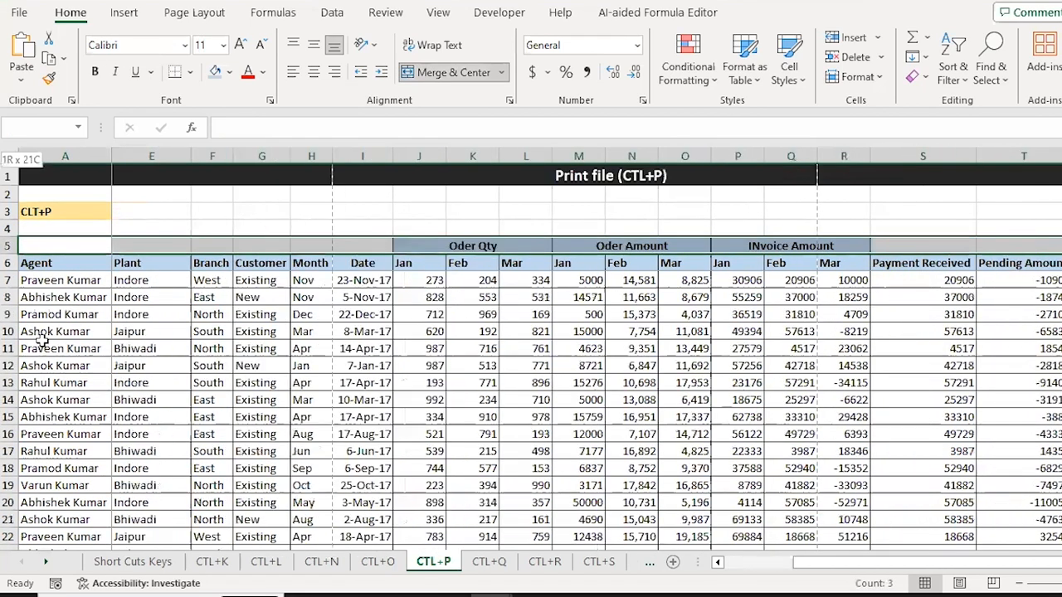
key(shift+Left)
key(shift+Down)
key(shift+Down)
key(shift+Down)
key(shift+Down)
key(shift+Down)
key(shift+Down)
key(shift+Down)
key(shift+Down)
key(shift+Down)
key(shift+Down)
key(shift+Down)
key(shift+Down)
key(shift+Down)
key(shift+Down)
key(shift+Down)
key(shift+Down)
key(shift+Down)
key(shift+Down)
key(shift+Down)
key(shift+Down)
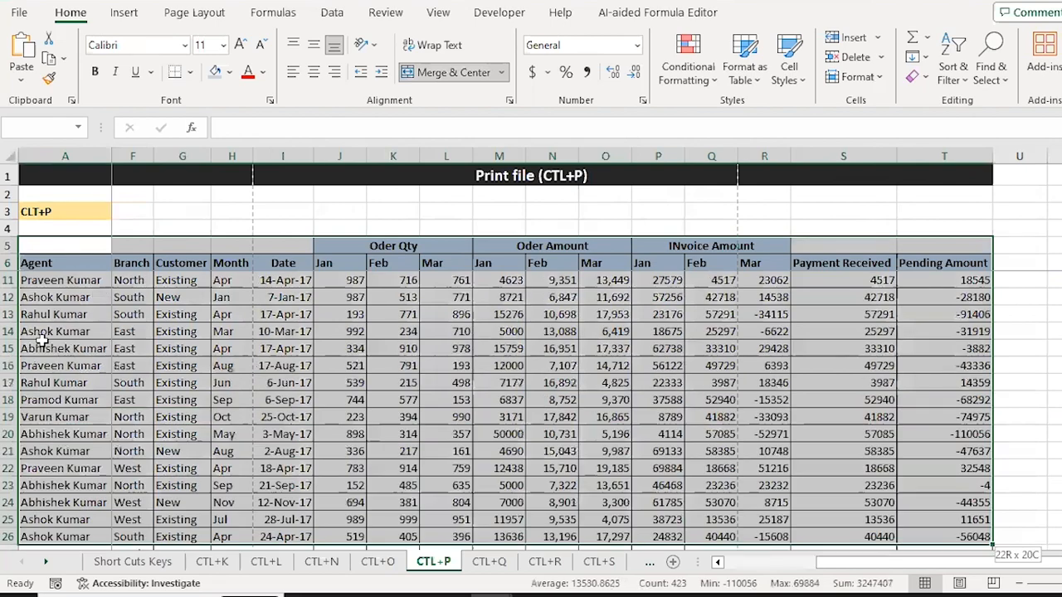
key(shift+Down)
key(shift+Down)
key(shift+Down)
key(shift+Down)
key(shift+Down)
key(shift+Down)
key(shift+Down)
key(shift+Down)
key(shift+Down)
key(shift+Down)
key(shift+Down)
key(shift+Down)
key(shift+Down)
key(shift+Down)
key(shift+Down)
key(shift+Down)
key(shift+Down)
key(shift+Down)
key(shift+Down)
key(shift+Down)
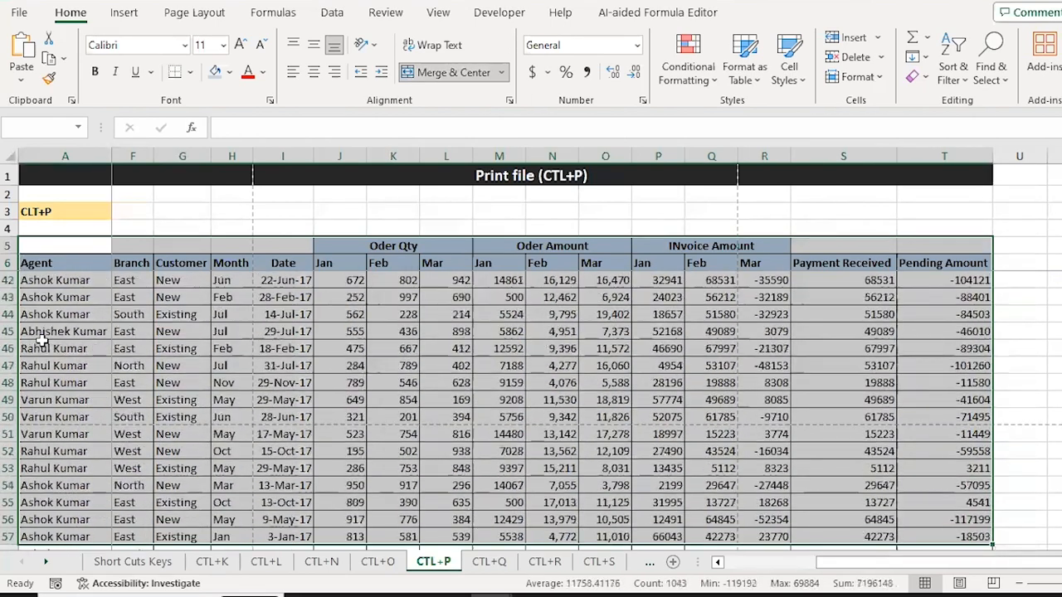
- Release the table selection, preview the sheet for printing and return to the sheet
key(Up)
key(Down)
key(Down)
key(Down)
key(Up)
key(Up)
key(Down)
key(Down)
key(Up)
key(Up)
key(Down)
key(Down)
key(Down)
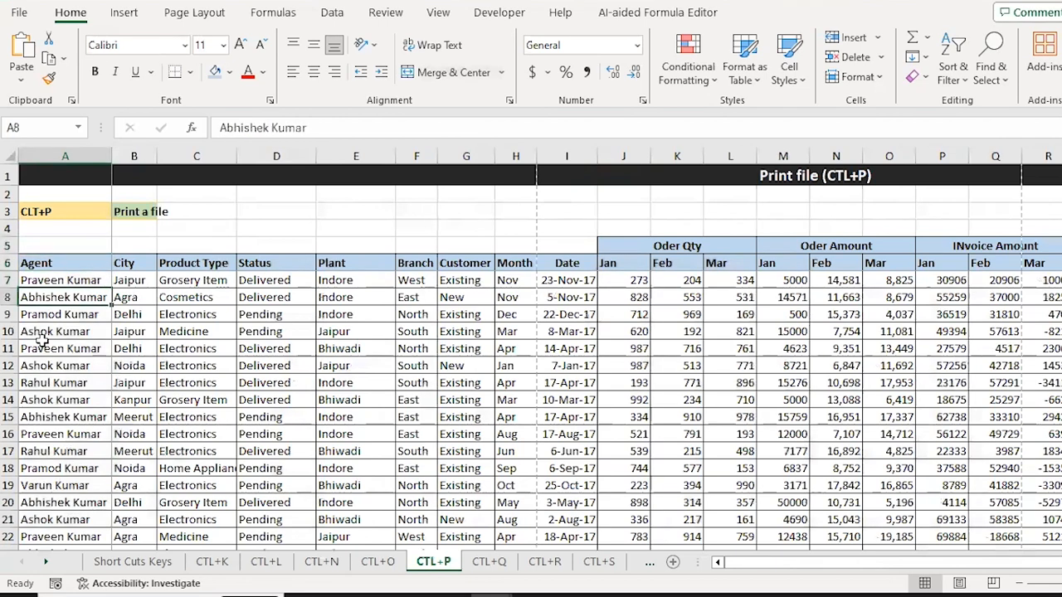
key(ctrl+p)
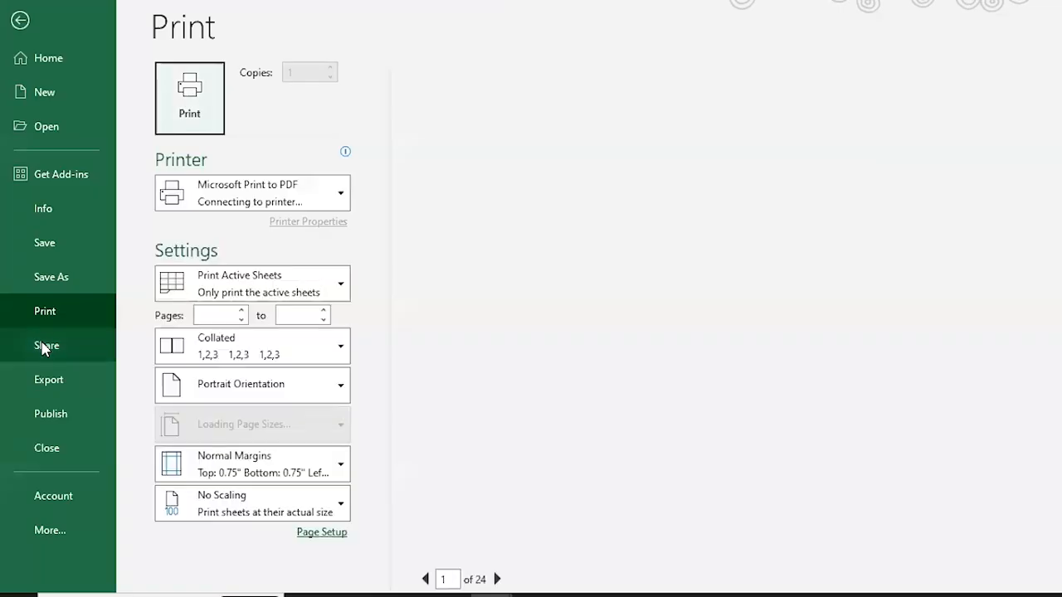
key(Escape)
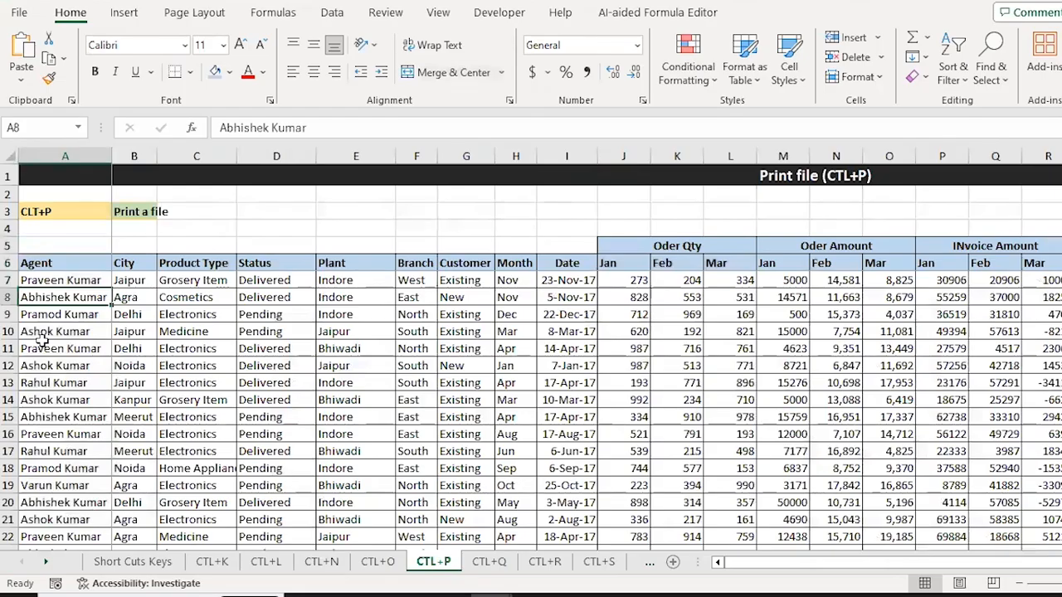
- Set the whole data table, A5:T390, as the sheet's print area
key(Up)
key(Up)
key(Up)
key(ctrl+shift+Right)
key(shift+Right)
key(shift+Right)
key(shift+Right)
key(shift+Right)
key(shift+Right)
key(shift+Right)
key(shift+Right)
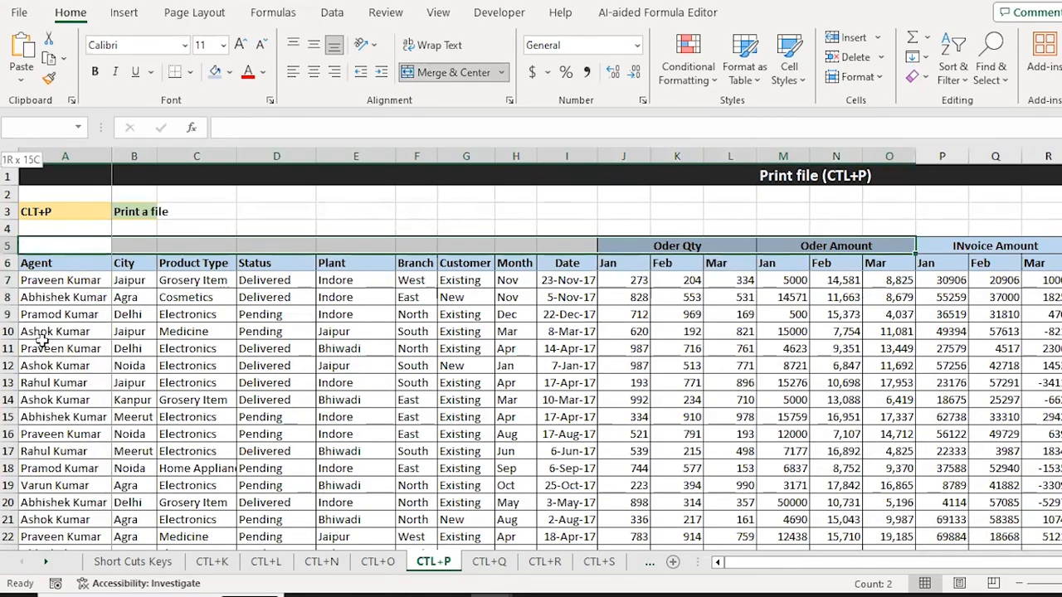
key(shift+Left)
key(shift+Left)
key(shift+Left)
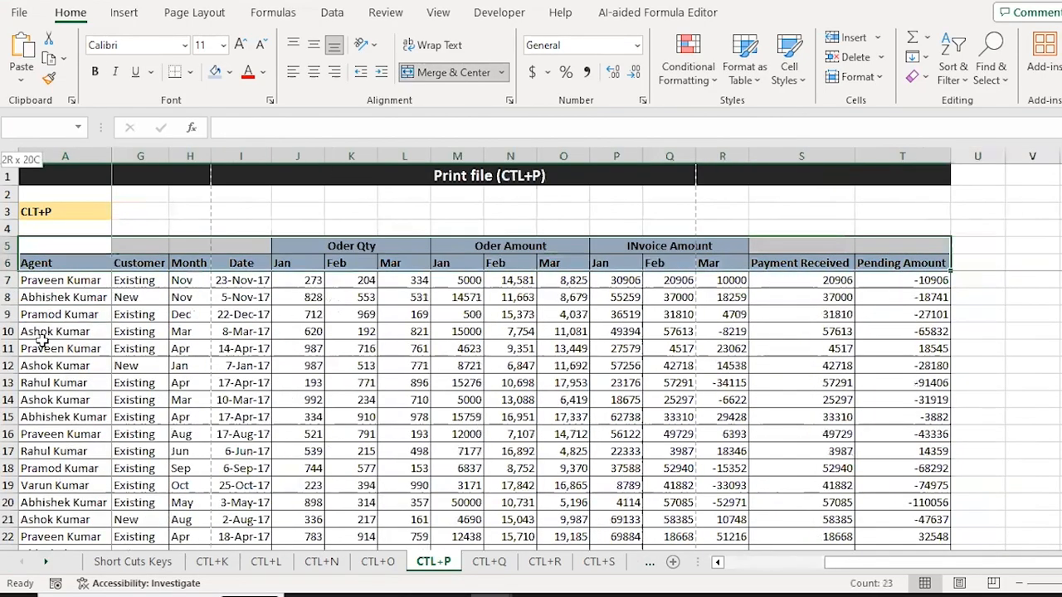
key(ctrl+shift+Down)
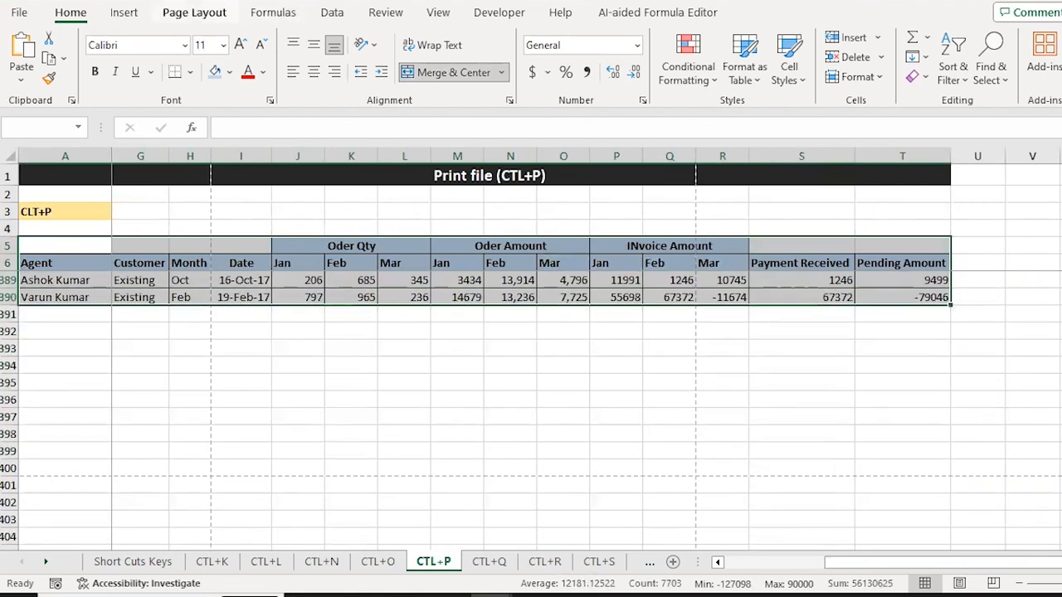
click(194, 11)
click(280, 79)
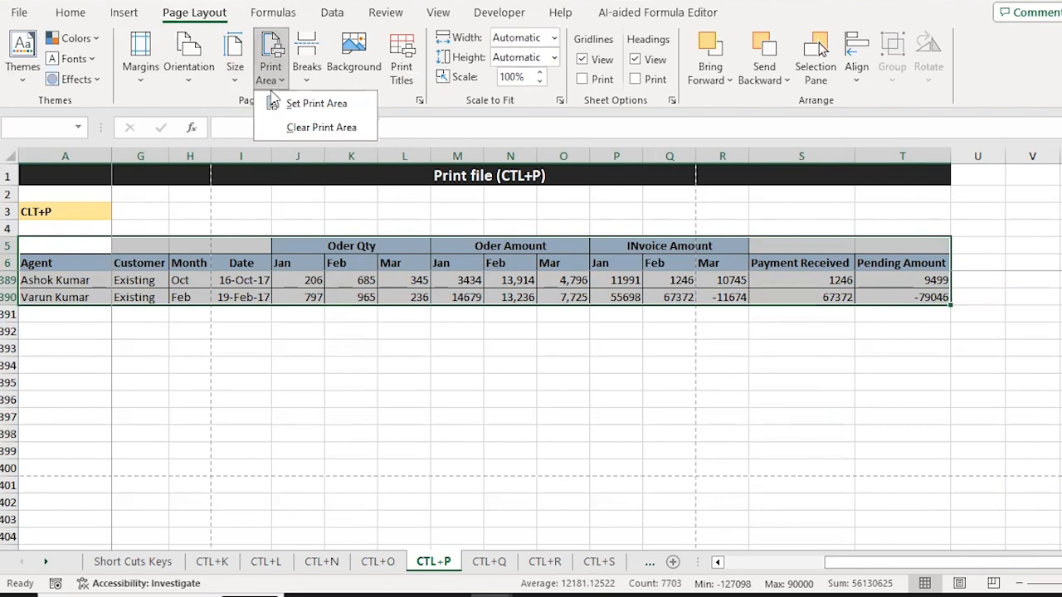
click(312, 106)
- Preview the table's print area, page forward through the portrait pages and return to the sheet
key(ctrl+Home)
key(Down)
key(ctrl+p)
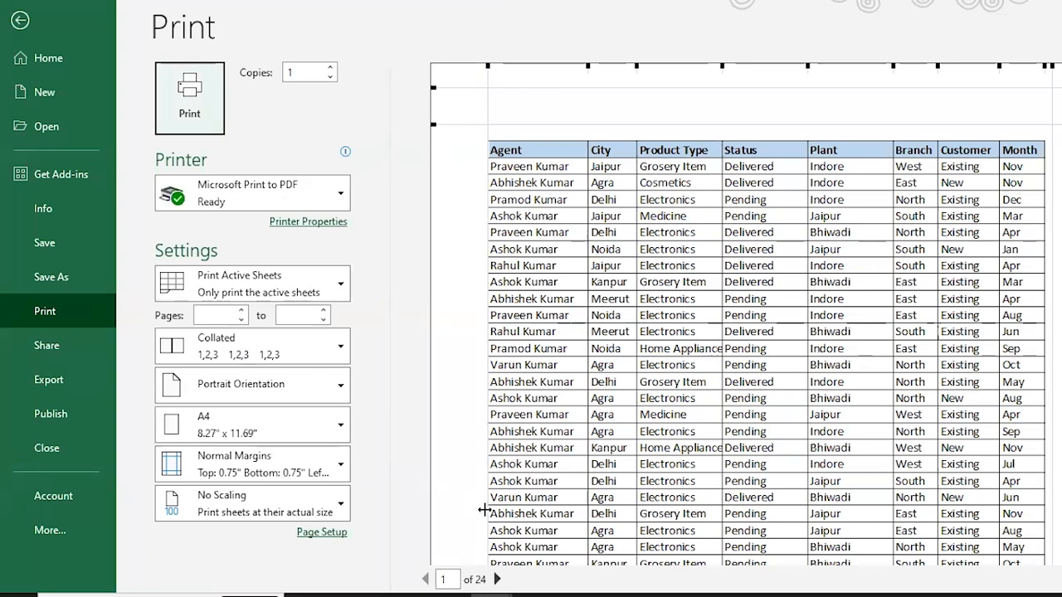
click(498, 579)
click(498, 579)
click(498, 579)
click(498, 579)
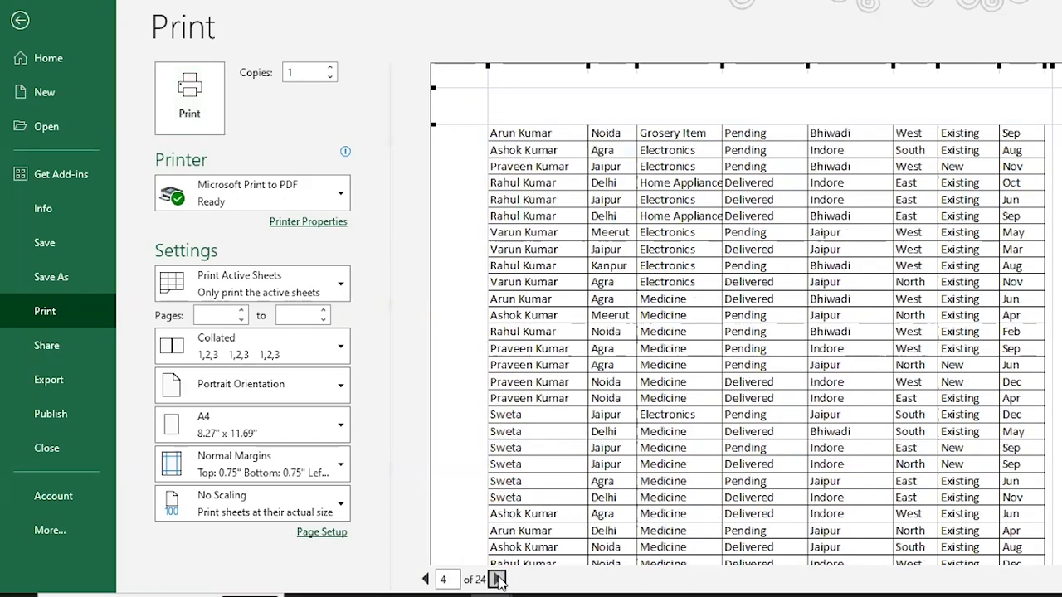
click(498, 579)
click(498, 579)
click(497, 580)
click(498, 579)
click(498, 579)
click(498, 580)
key(Escape)
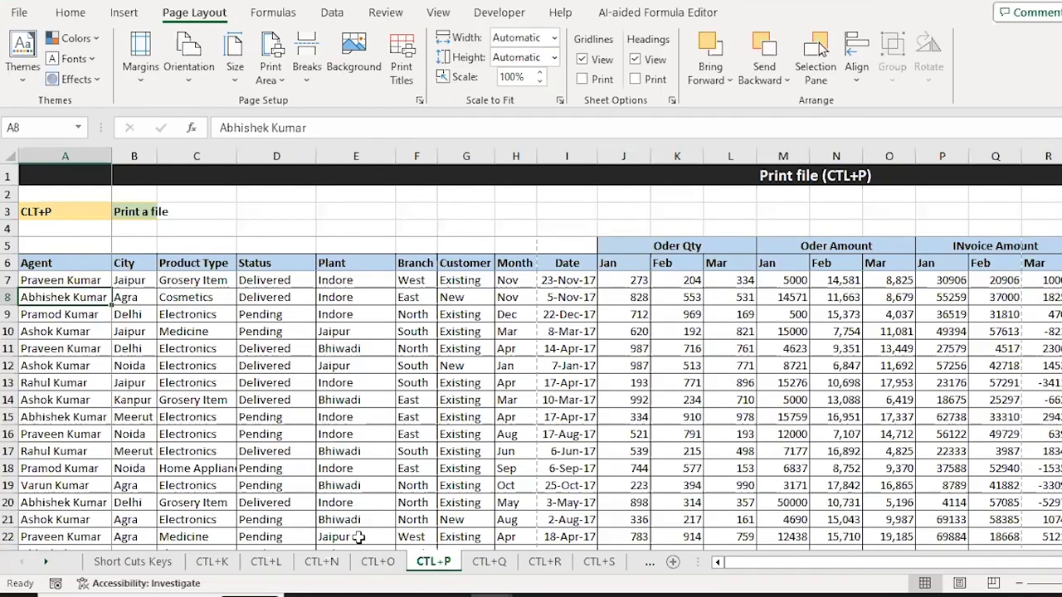
- Change the print page orientation to Landscape in the page setup and check the first page in the preview
key(ctrl+p)
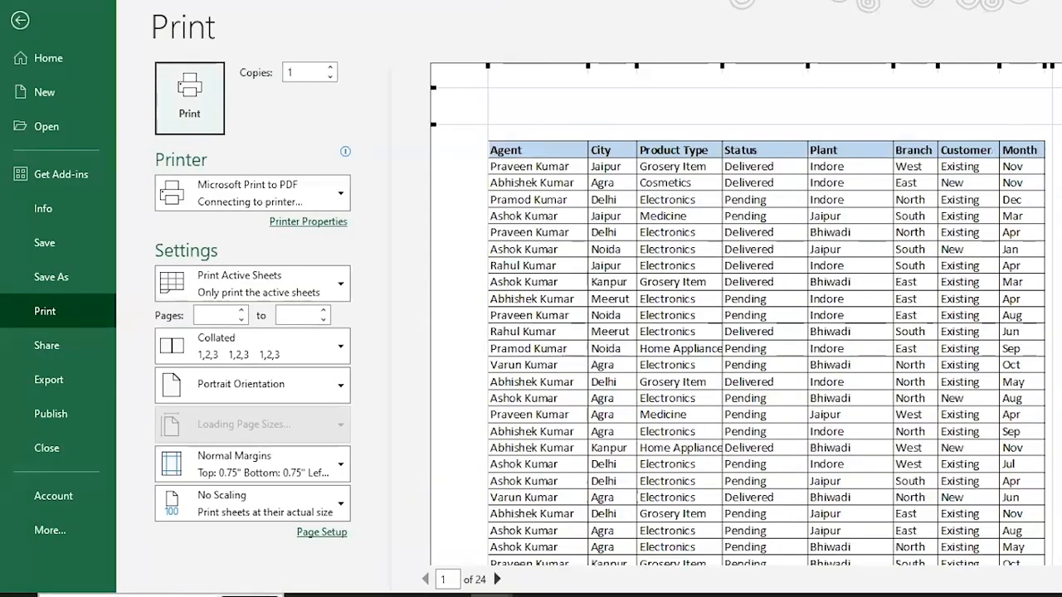
click(318, 534)
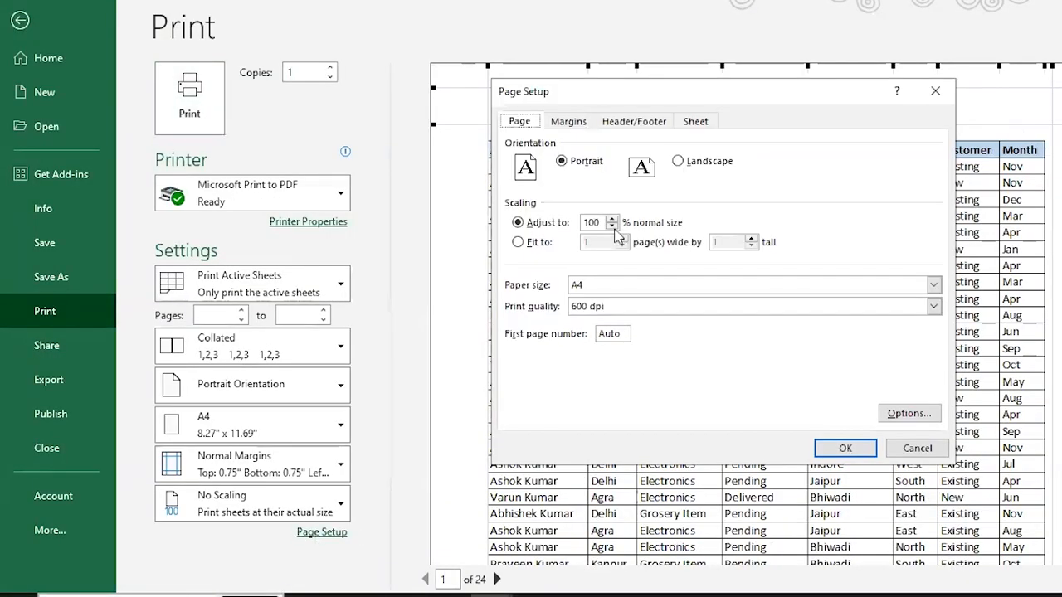
click(695, 166)
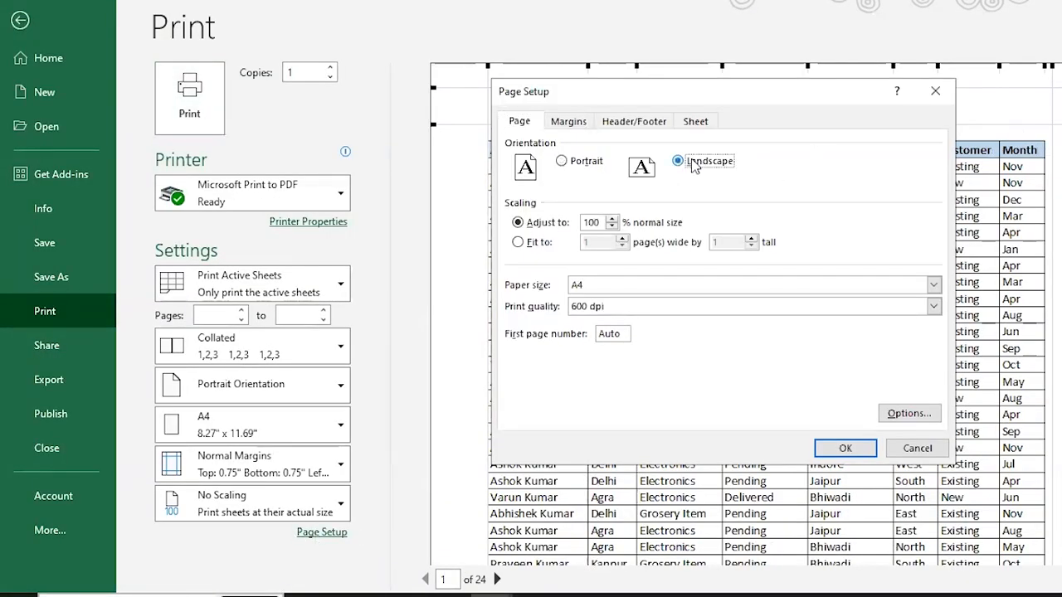
click(844, 448)
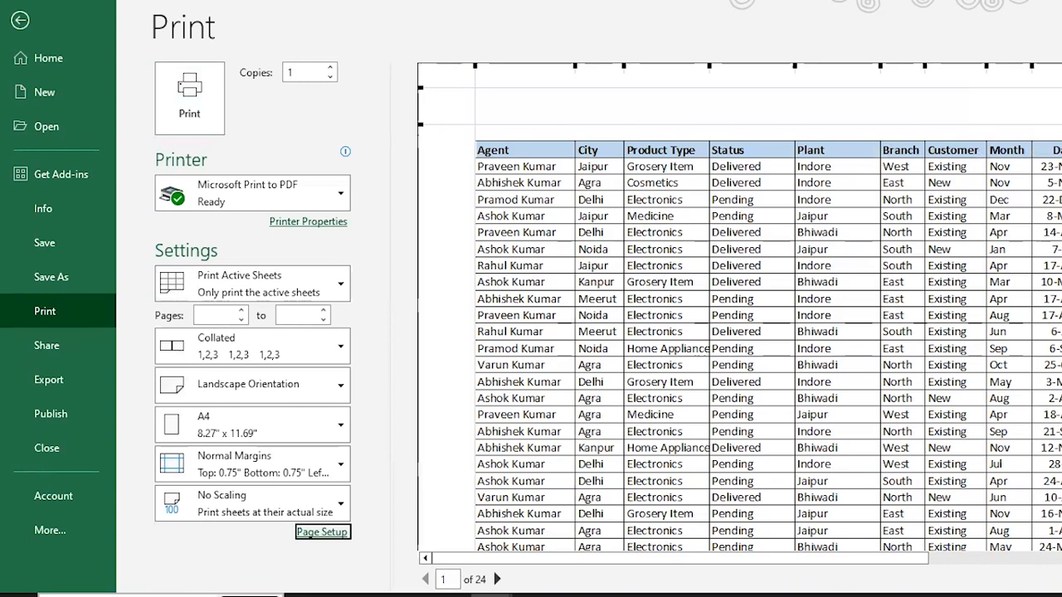
scroll(739, 307, right, 5)
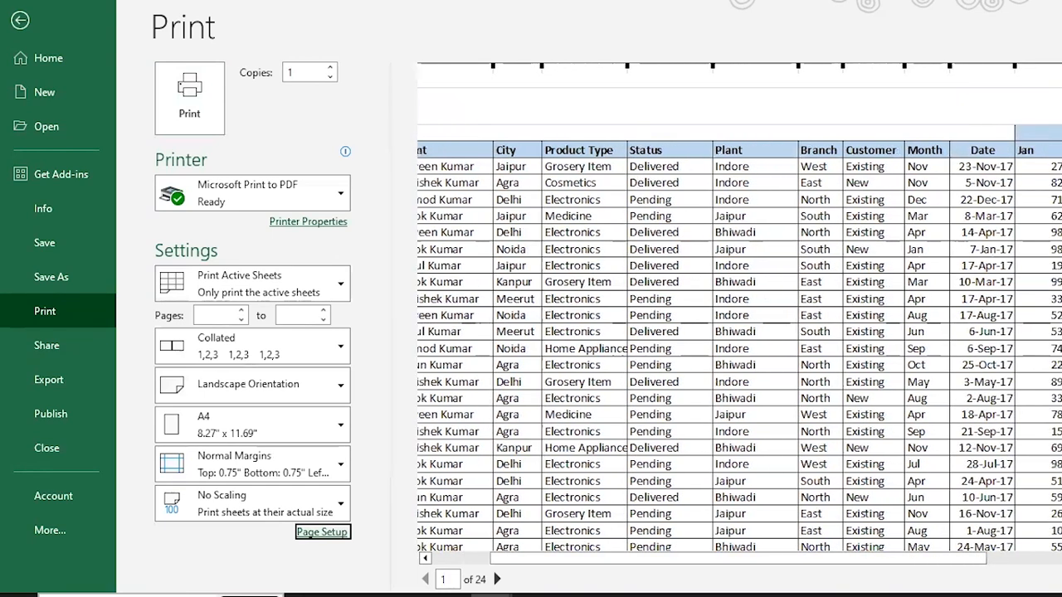
click(1058, 580)
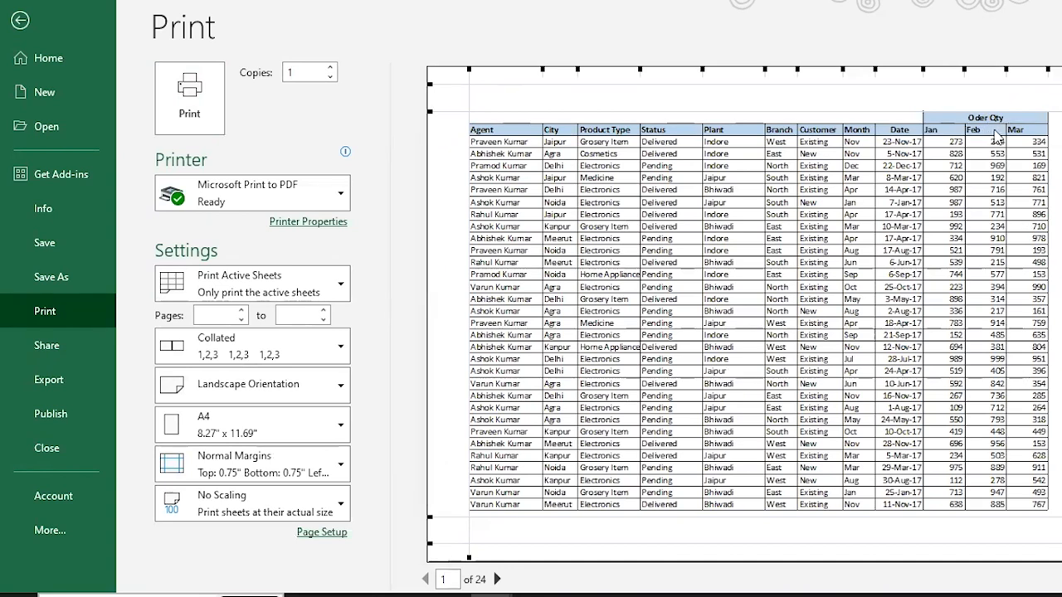
- Set both the left and right page margins to 0 in the page setup
click(319, 534)
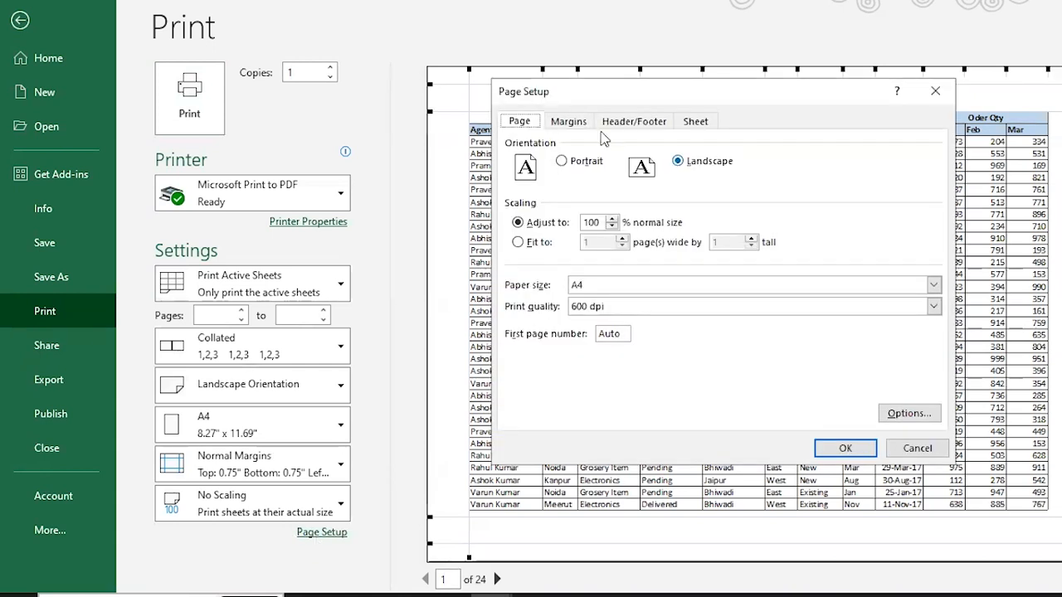
click(570, 122)
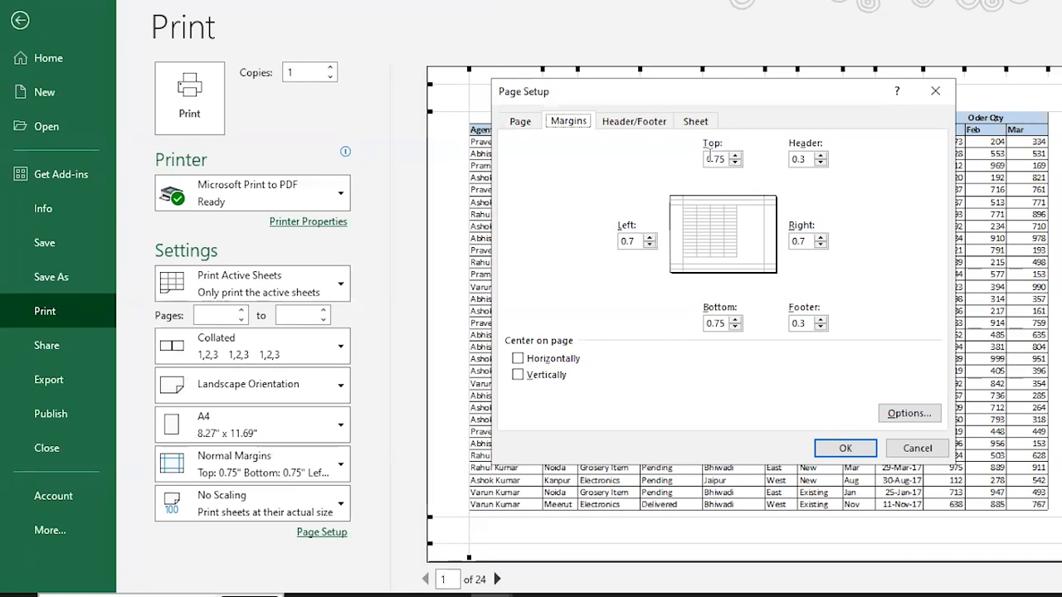
click(650, 245)
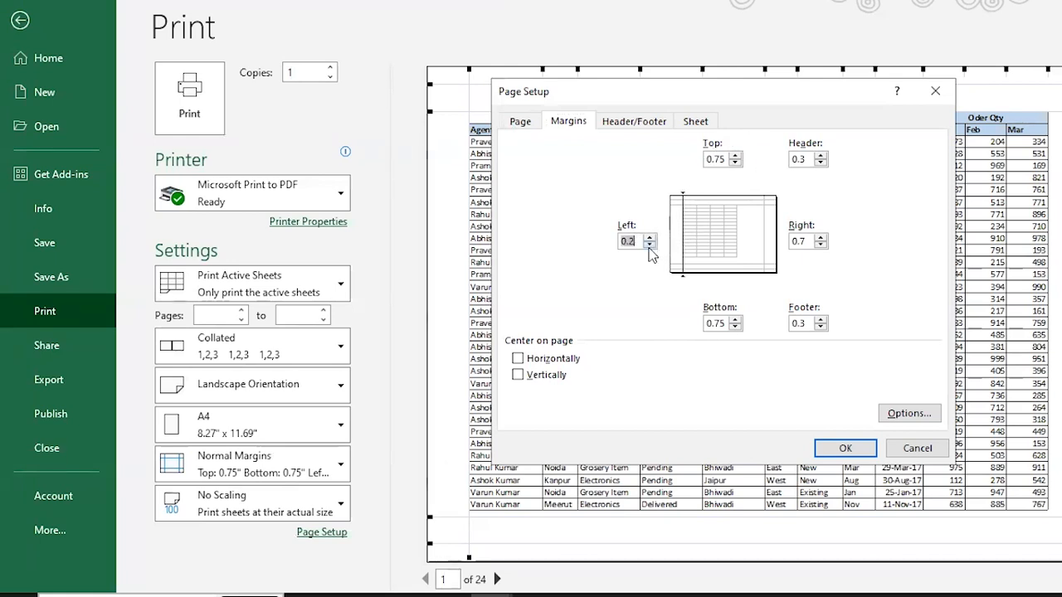
click(821, 245)
click(820, 245)
click(821, 245)
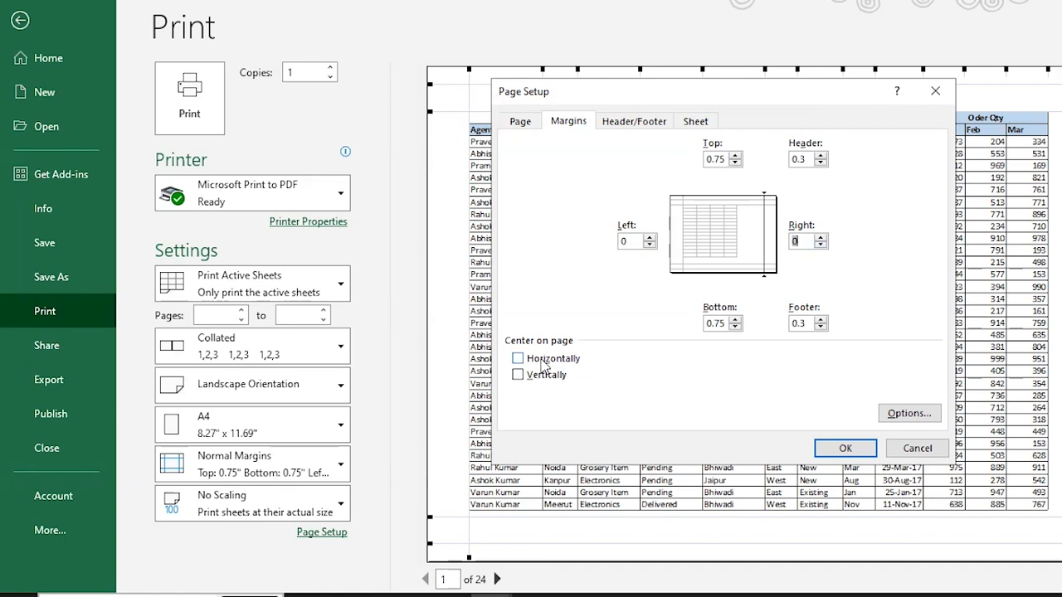
click(841, 452)
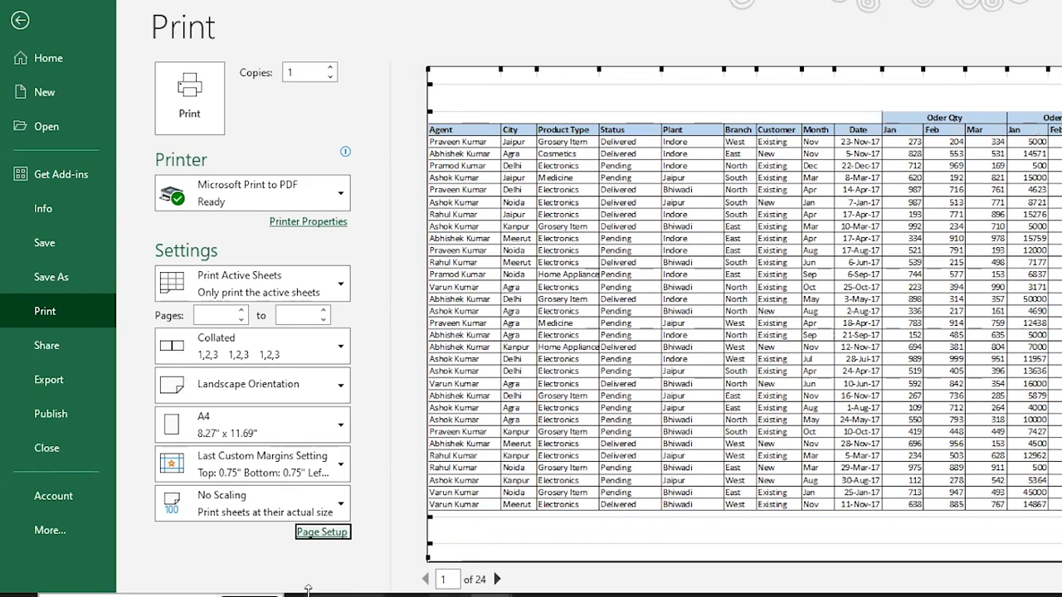
- Adjust the print scaling to 70% of normal size in the page setup
click(321, 534)
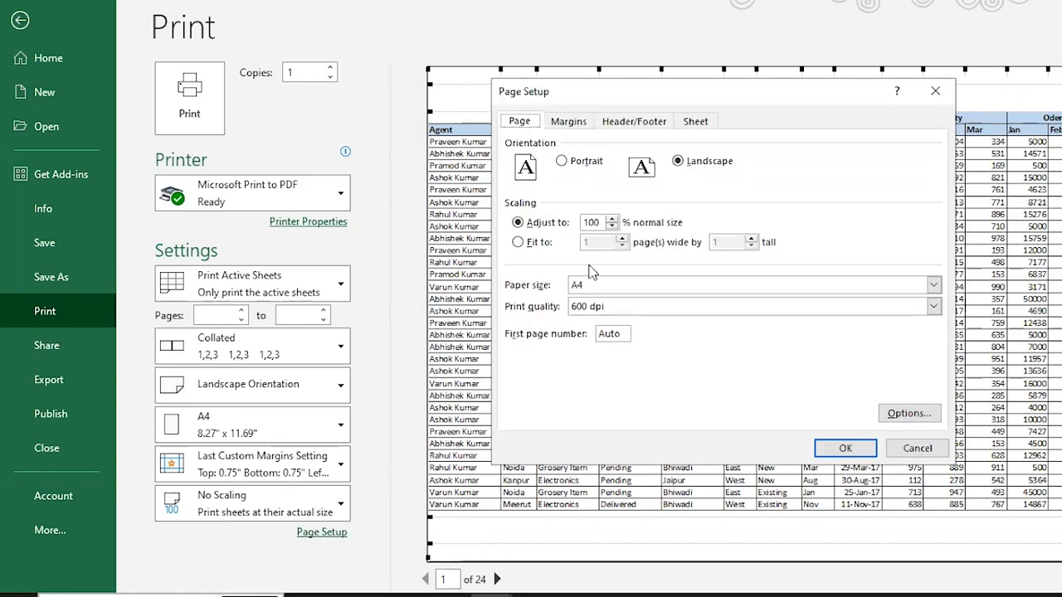
click(601, 222)
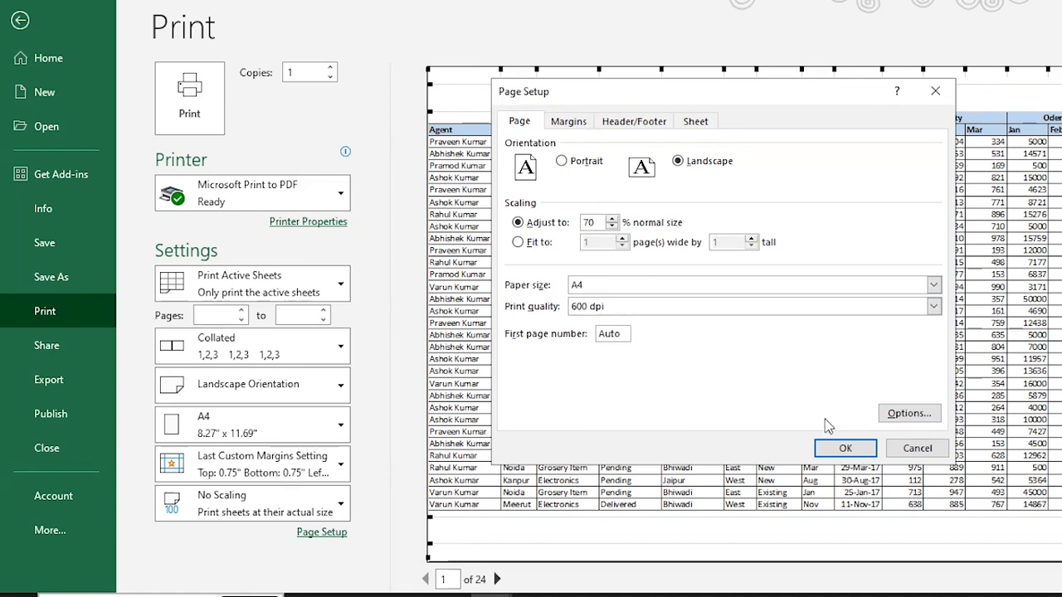
click(845, 449)
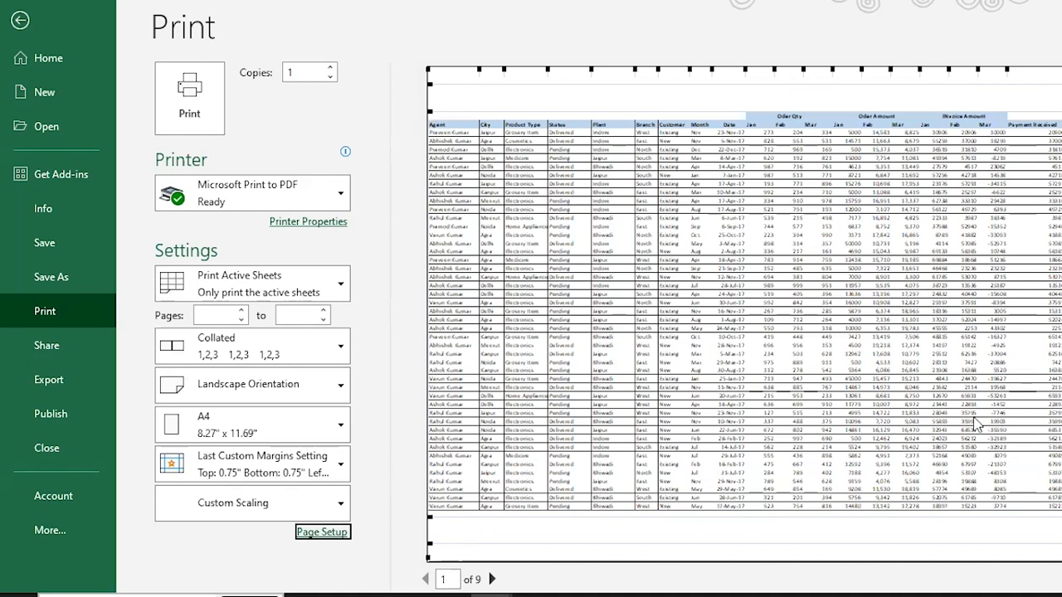
- Look across the first scaled page in the print preview to the Payment Received column and return to the sheet
click(859, 295)
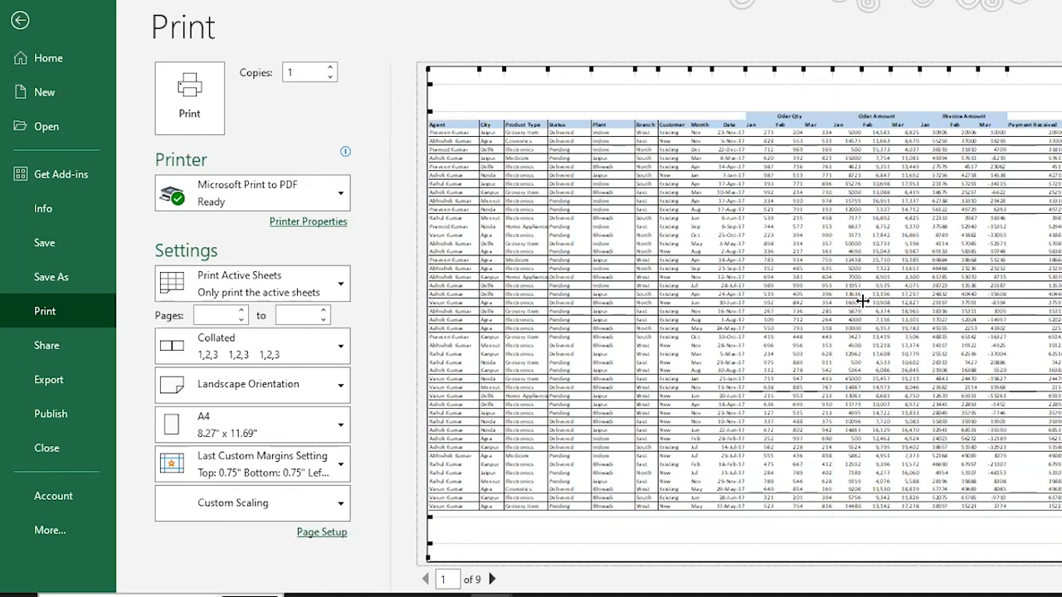
click(1059, 579)
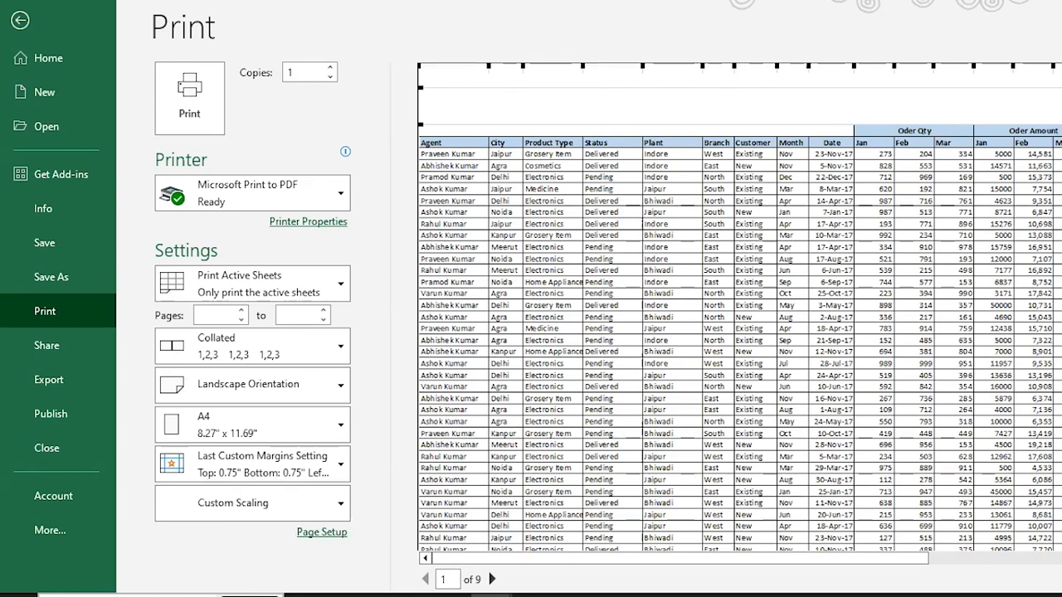
scroll(740, 307, right, 4)
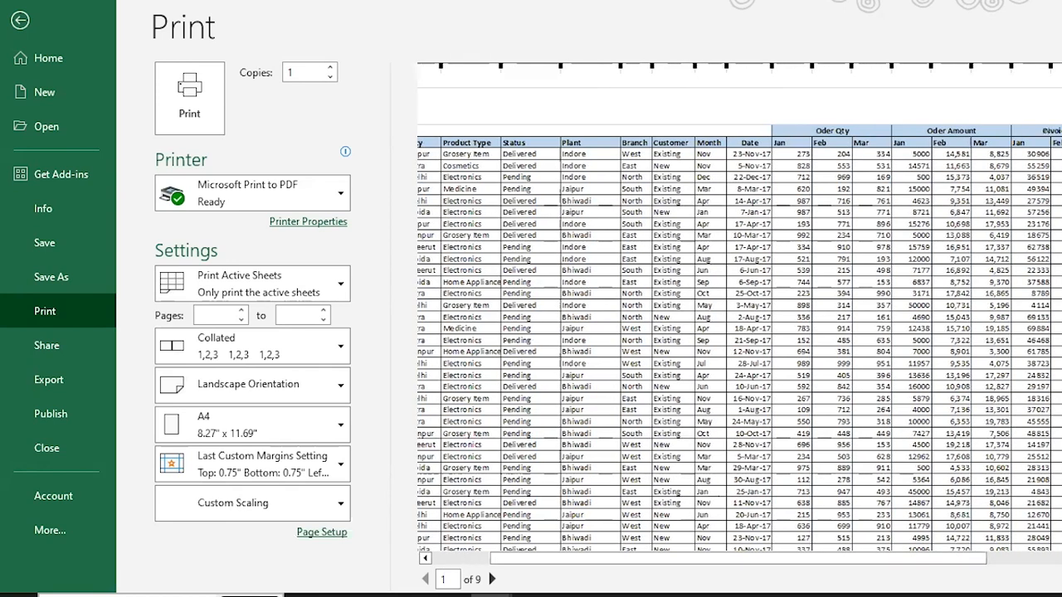
scroll(739, 314, right, 4)
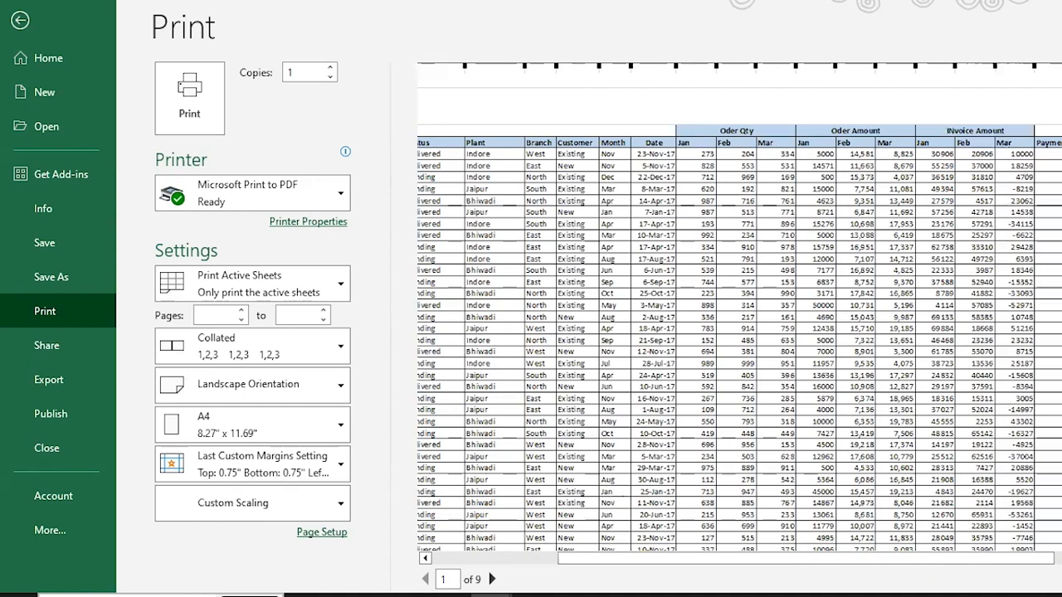
scroll(739, 315, right, 3)
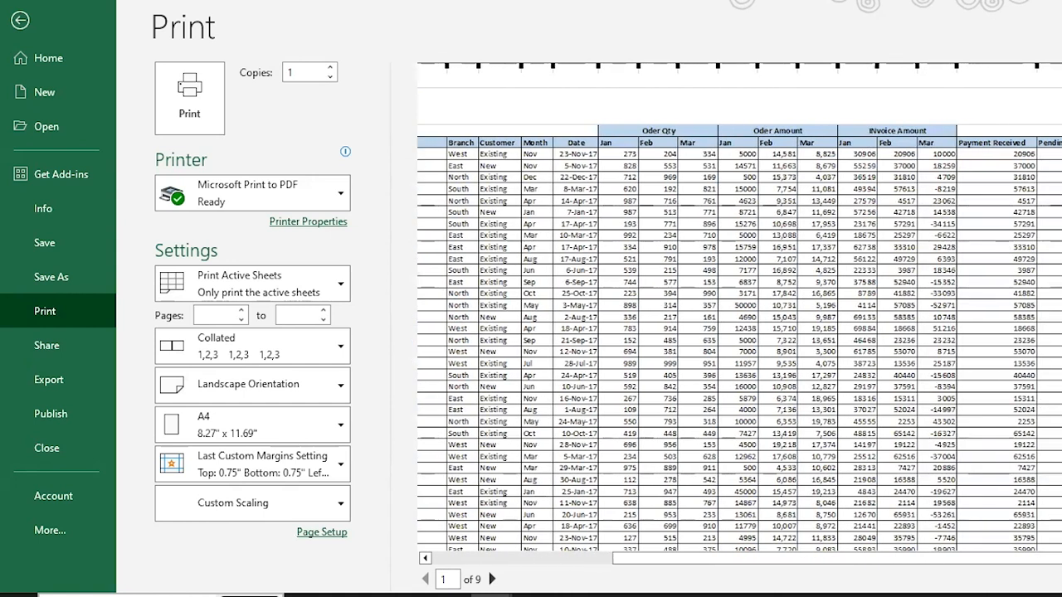
key(Escape)
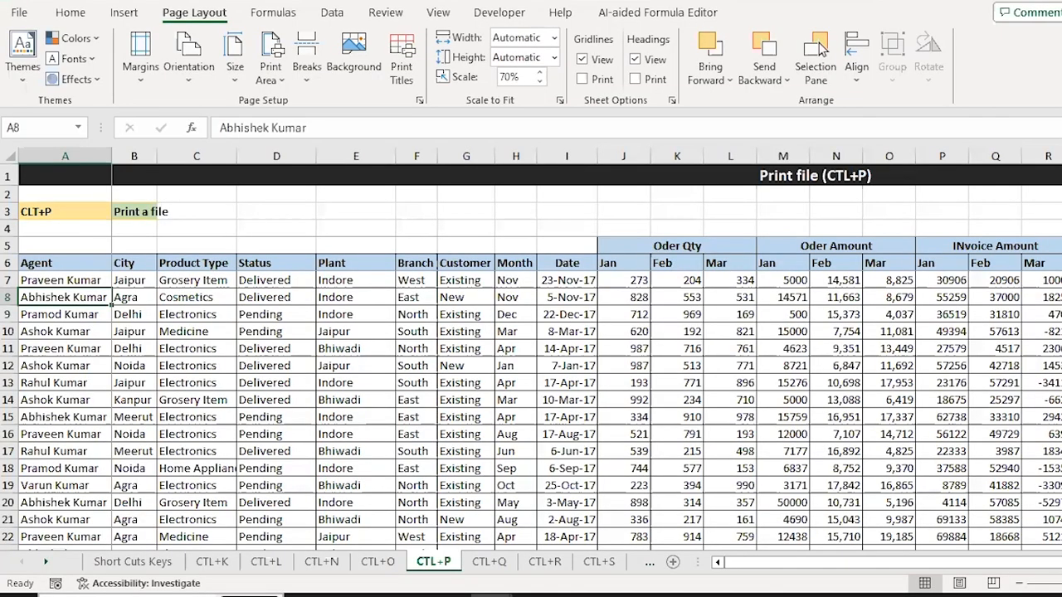
- Look across the table's header row to its last column, Pending Amount in cell T6
key(Right)
key(Right)
key(Right)
key(Right)
key(Right)
key(Up)
key(Up)
key(ctrl+Right)
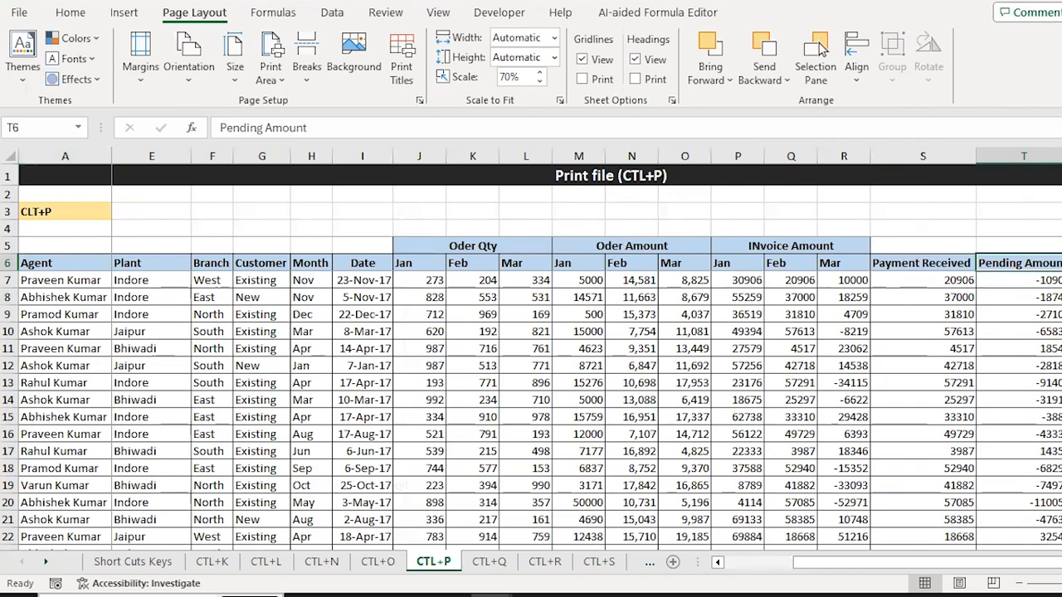
- Set both the left and right page margins to 0.25 in the page setup of the CTL+P sheet's print preview
key(ctrl+Left)
key(Right)
key(Right)
key(Right)
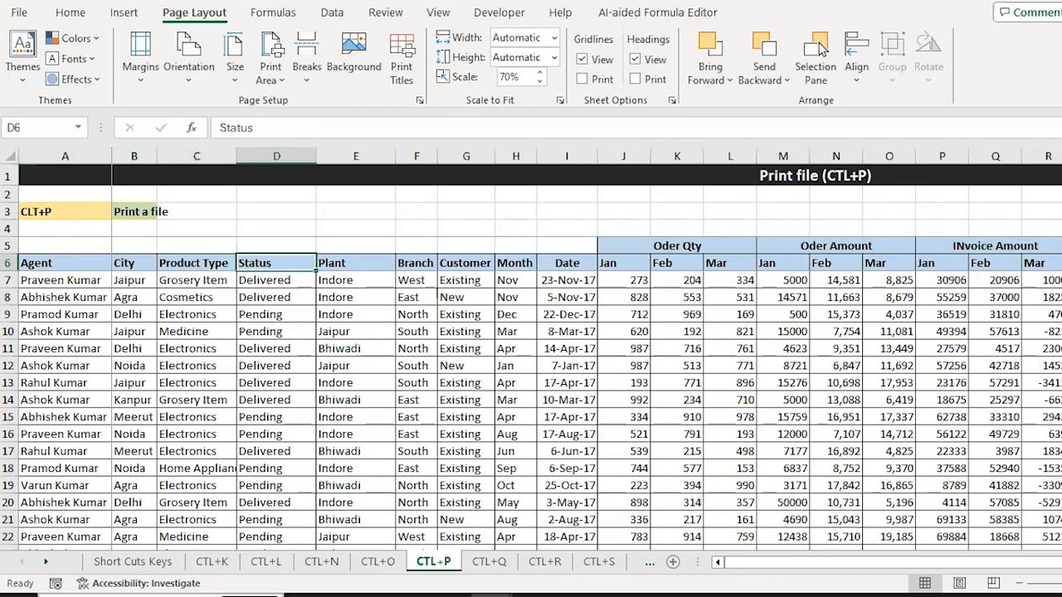
key(ctrl+p)
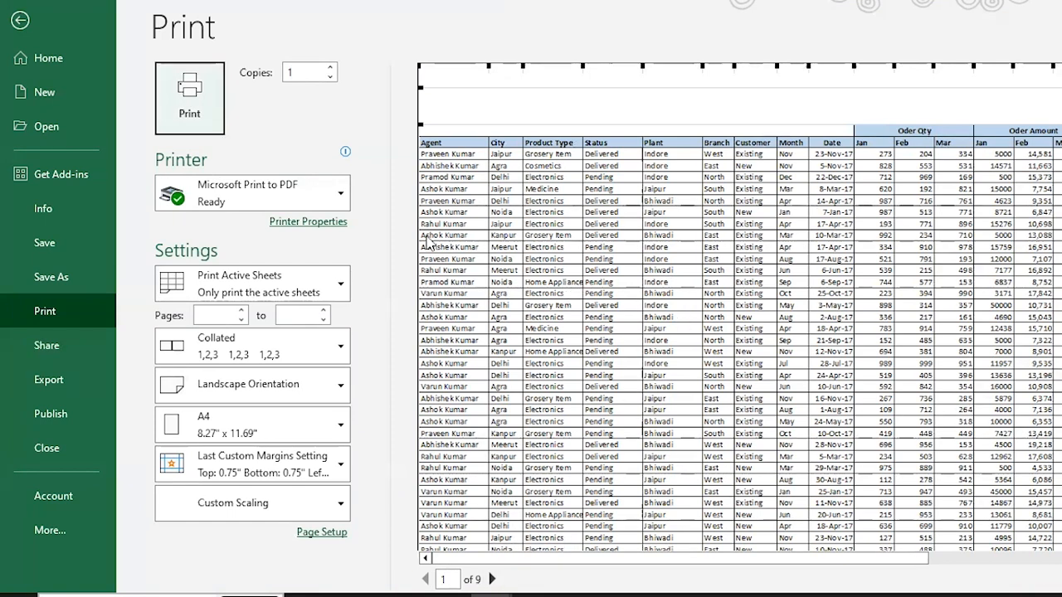
click(322, 532)
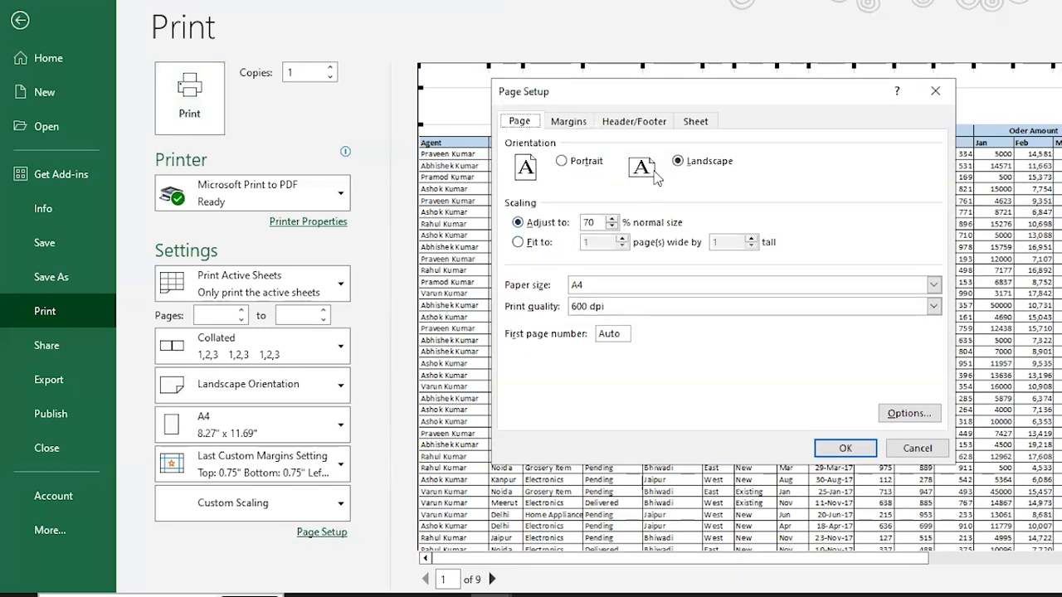
click(570, 122)
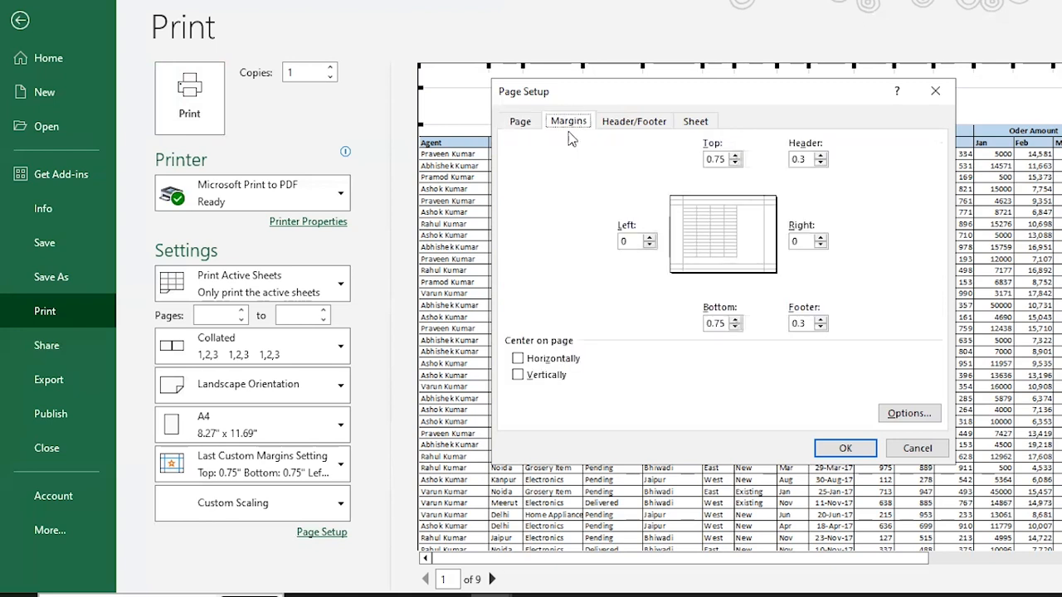
click(650, 238)
click(821, 239)
click(855, 448)
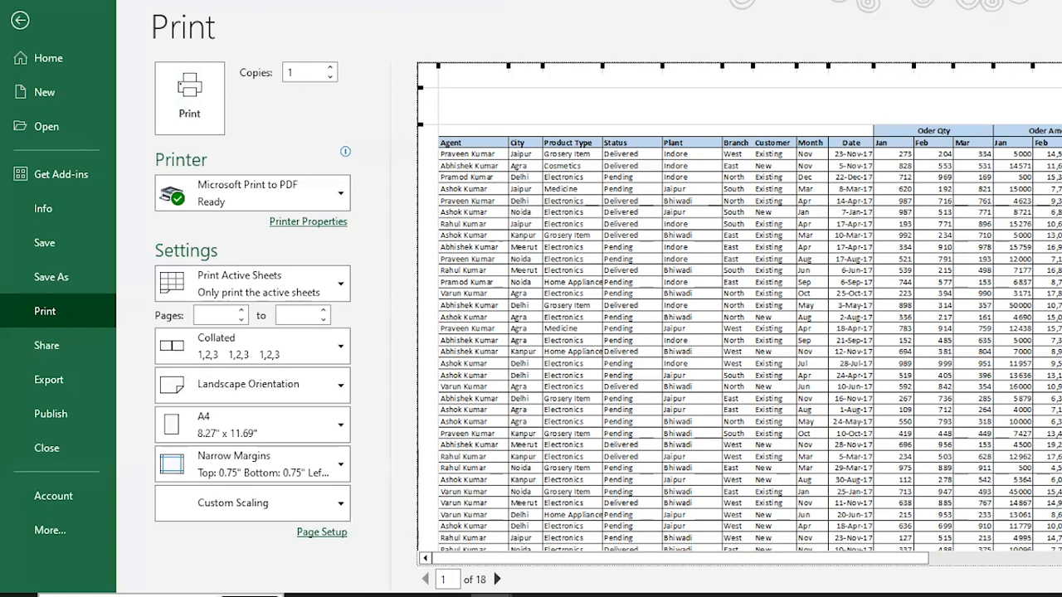
- Check the right edge of the previewed page and adjust the print scaling to 65% of normal size
click(1053, 558)
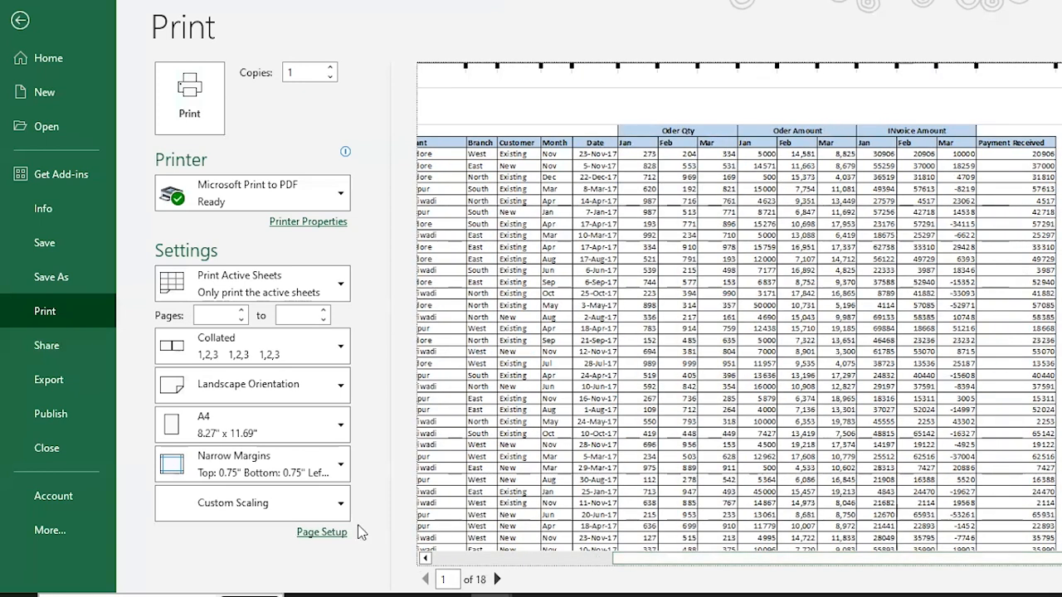
click(322, 532)
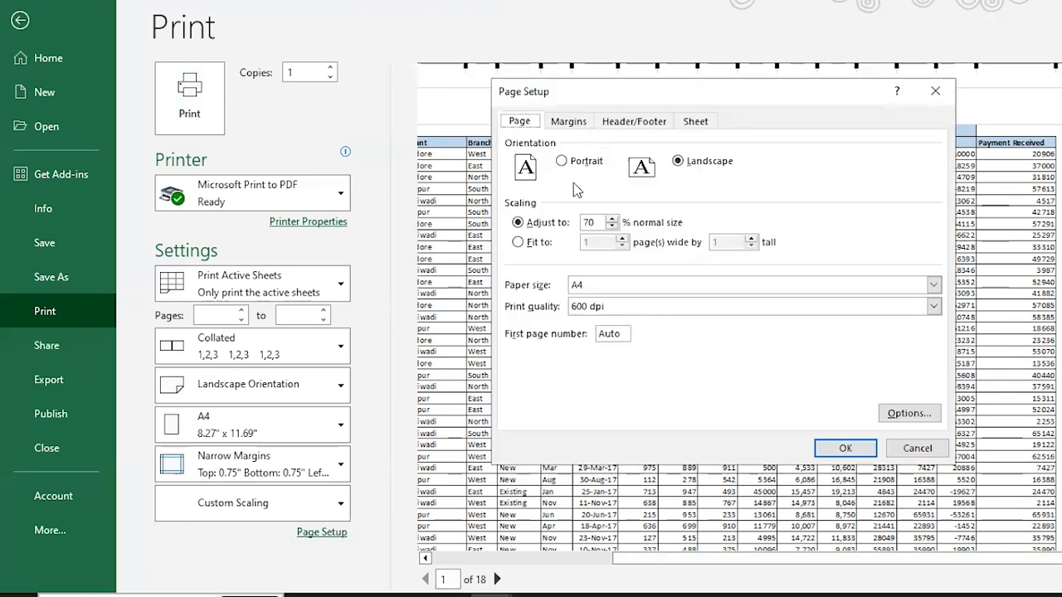
click(599, 224)
key(Return)
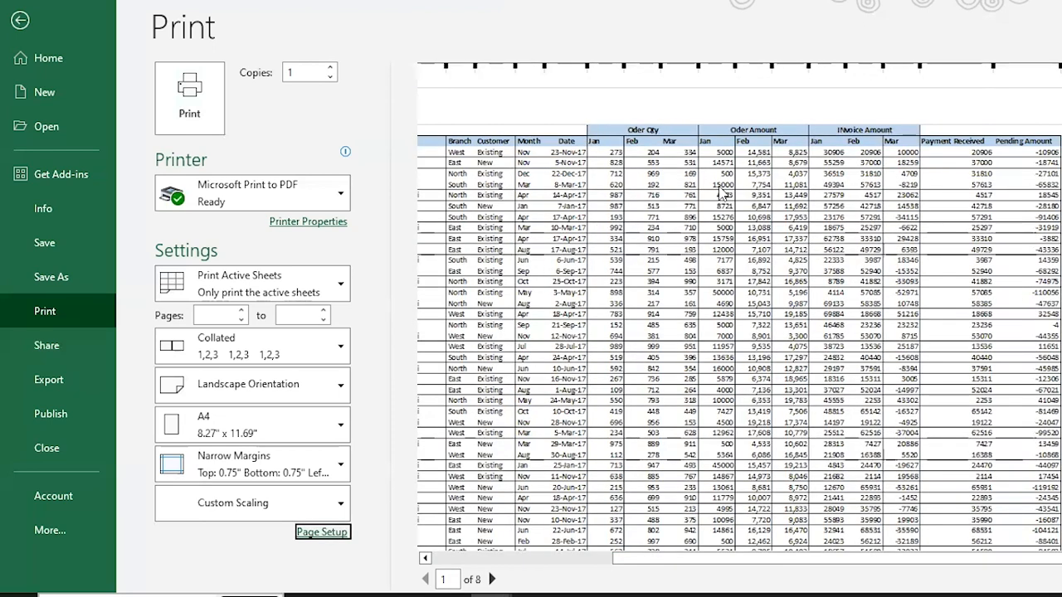
- Look through the print preview from the start of page 1 to the last page
drag(956, 561, 700, 593)
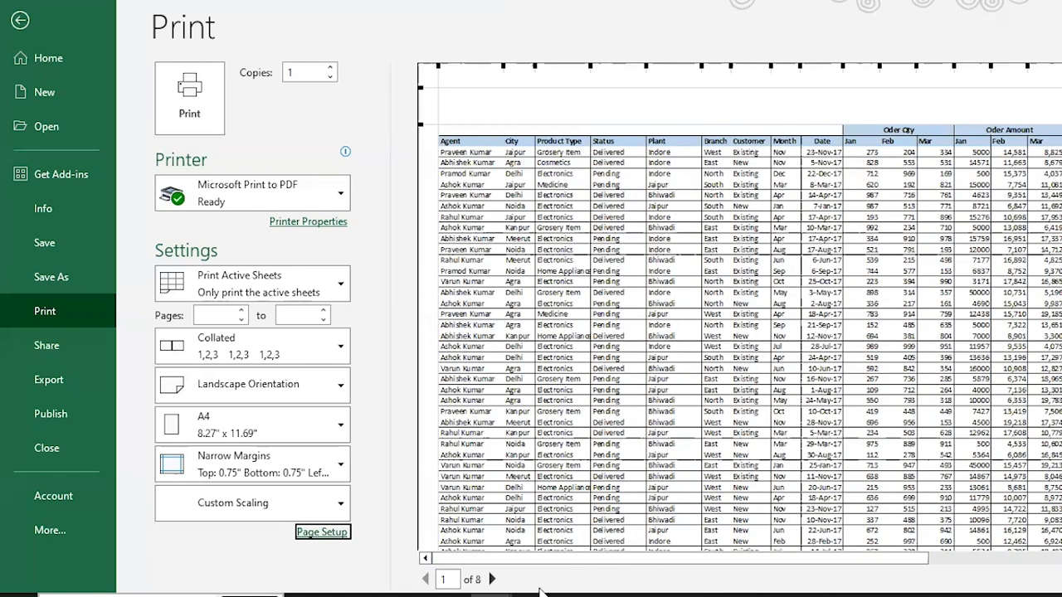
click(492, 579)
click(492, 580)
click(492, 580)
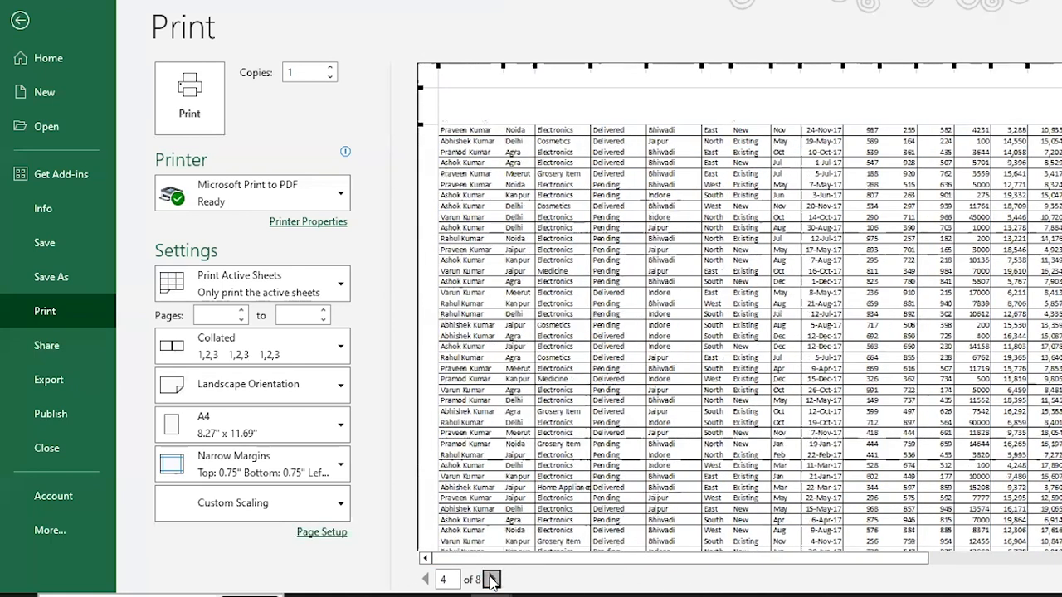
click(492, 579)
click(492, 579)
click(492, 579)
click(492, 579)
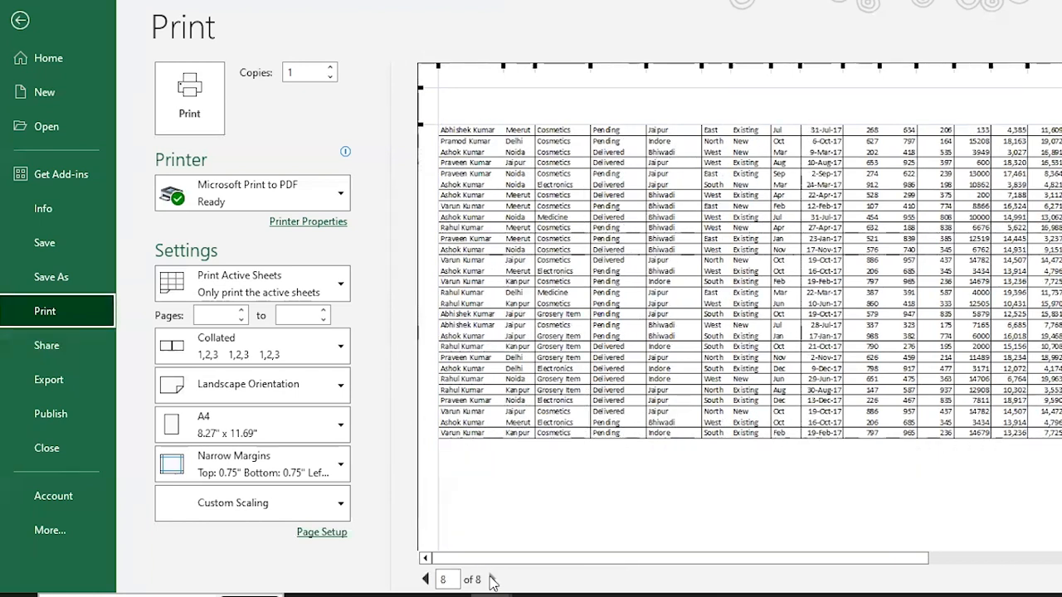
- Center the printed table horizontally on the page in the page setup margins
click(322, 532)
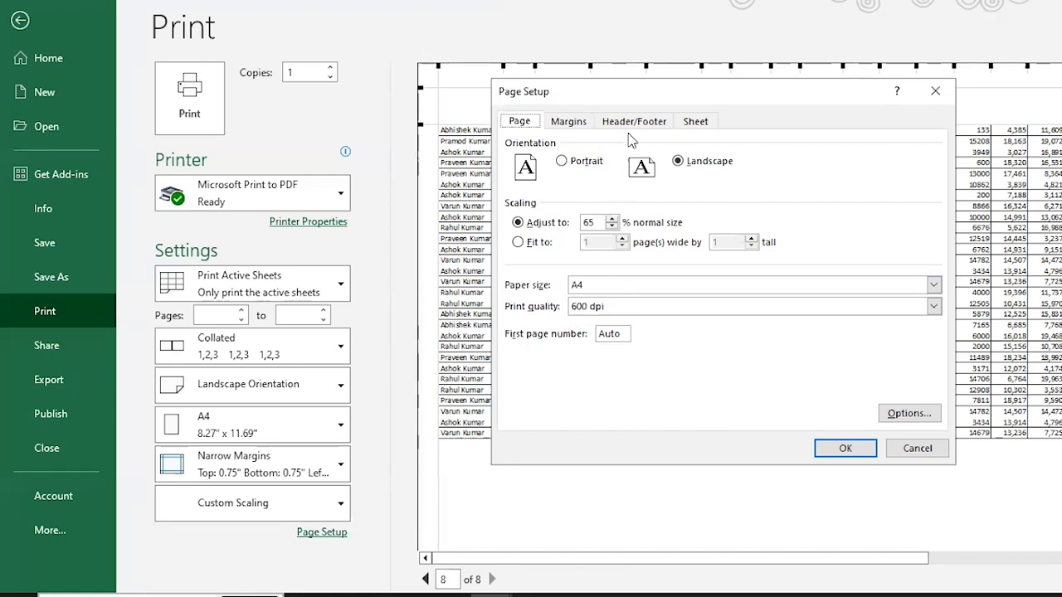
click(584, 122)
click(552, 359)
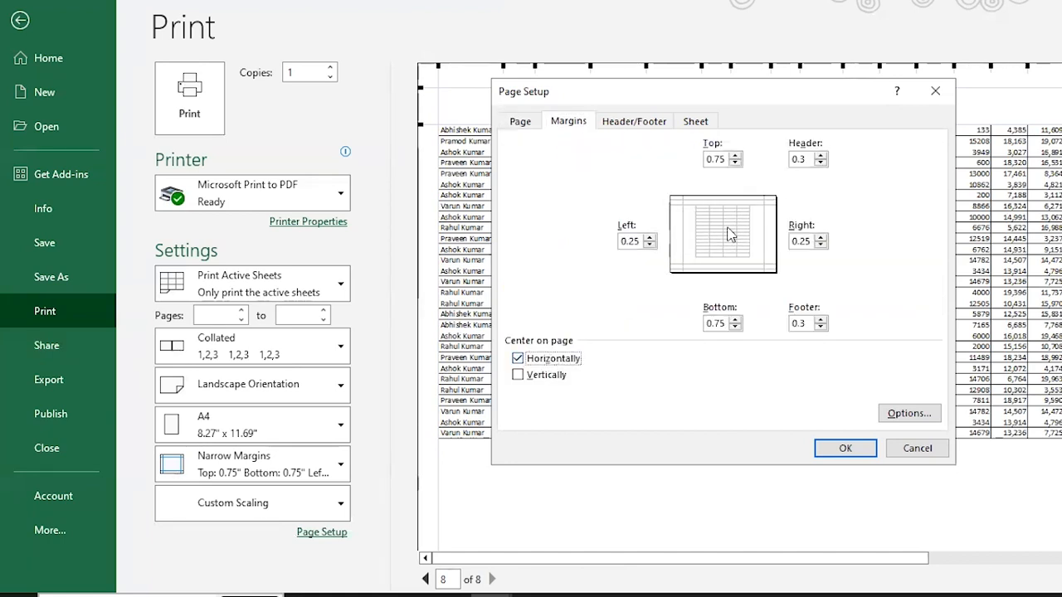
click(842, 449)
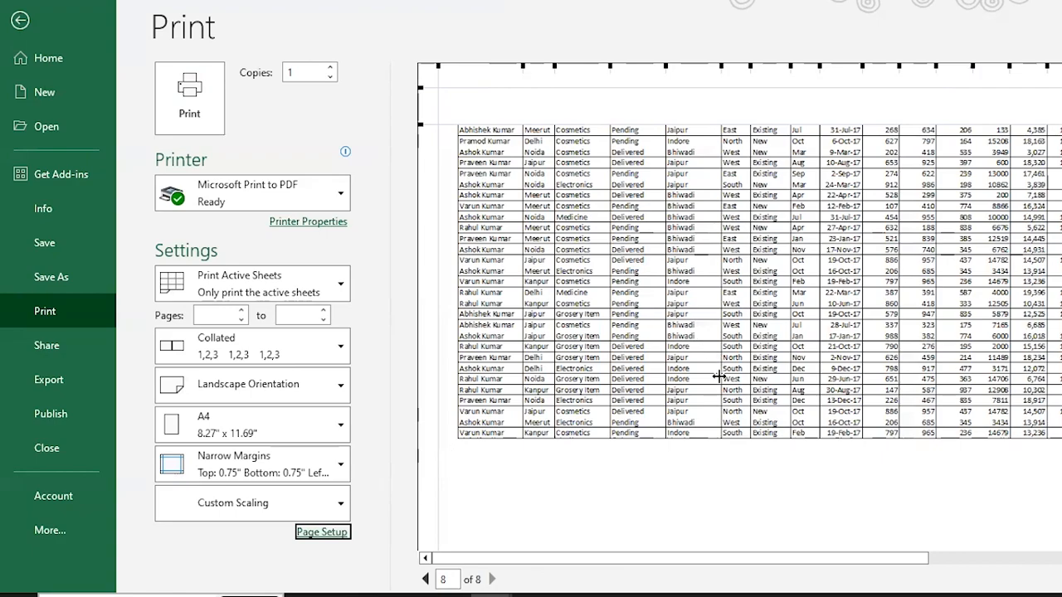
- Reopen the print preview from the sheet, check the following pages for the table's header rows, and return to the sheet
key(Escape)
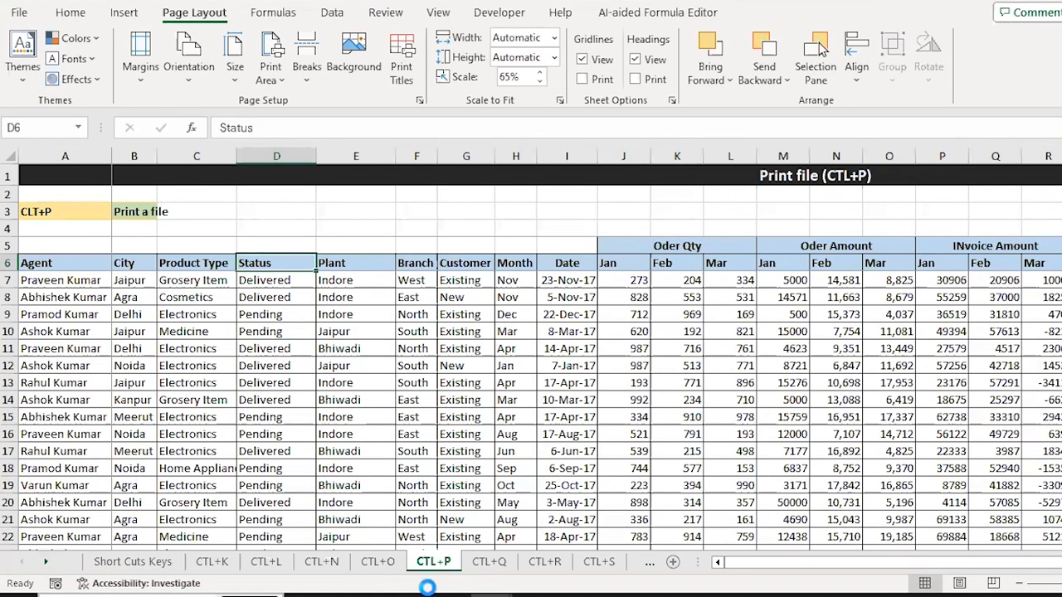
key(ctrl+p)
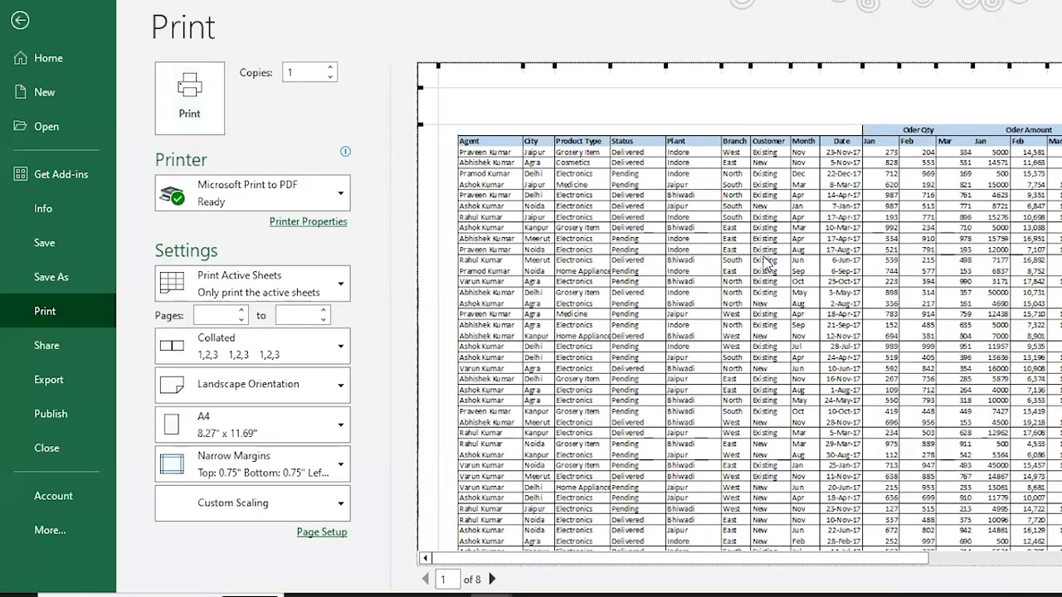
click(492, 579)
click(492, 579)
click(492, 579)
click(492, 579)
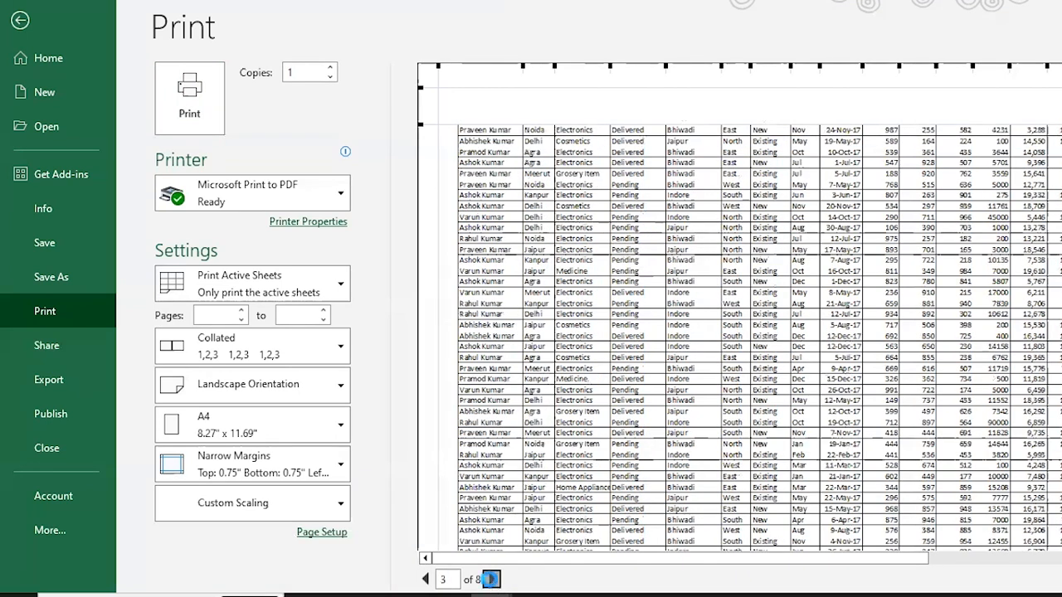
click(492, 579)
click(492, 579)
key(Escape)
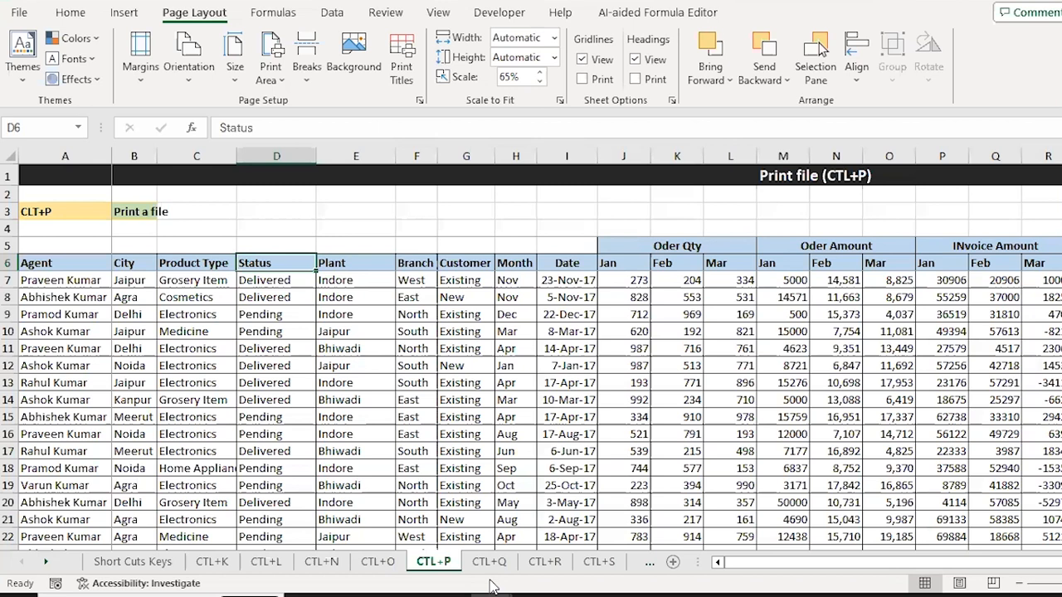
- Set header rows $5:$6 as the rows to repeat at top in the sheet's print titles
click(33, 249)
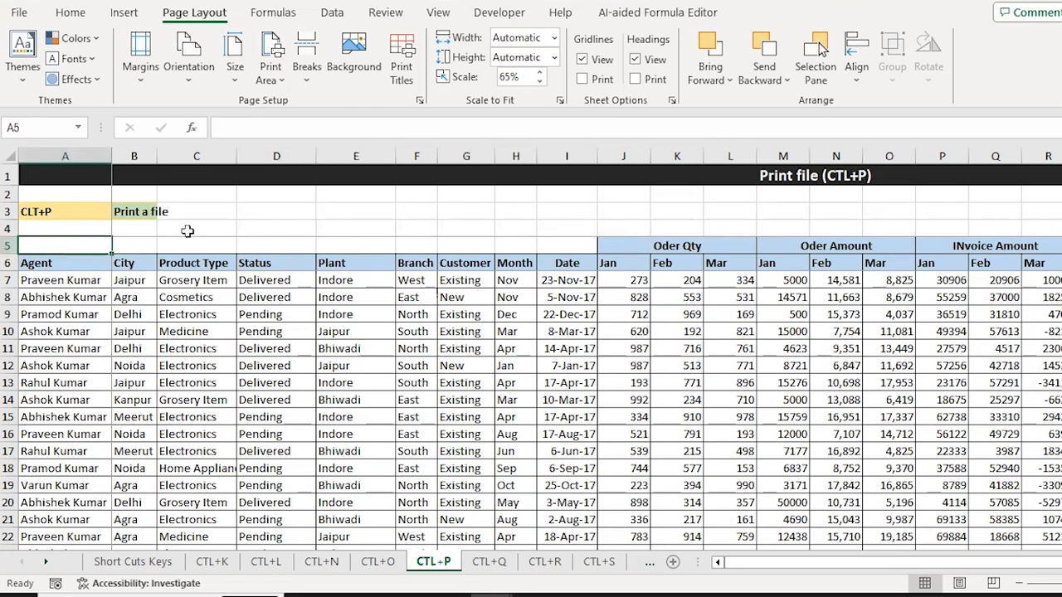
click(178, 259)
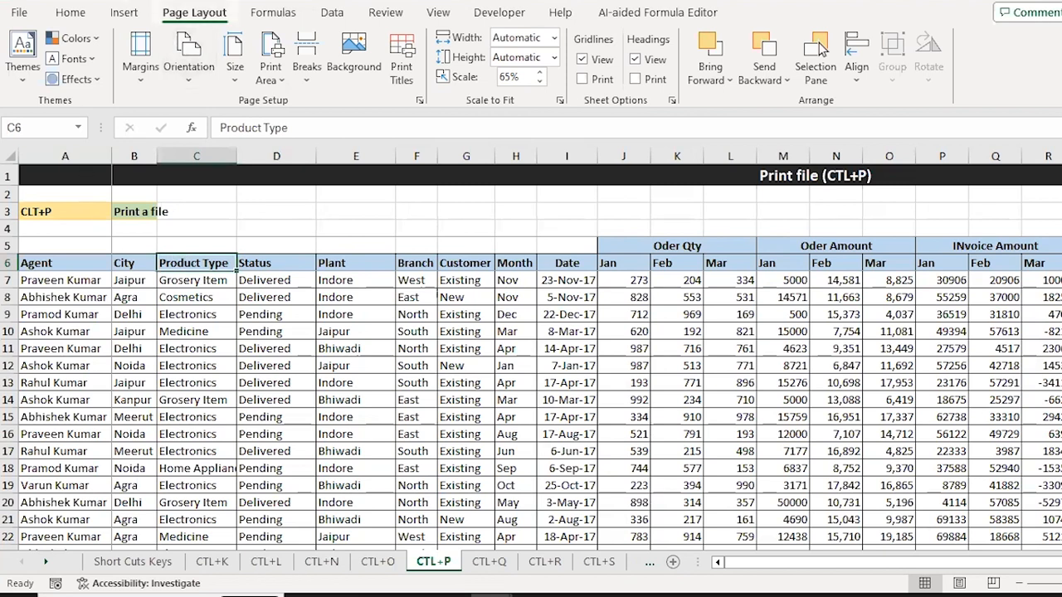
click(421, 101)
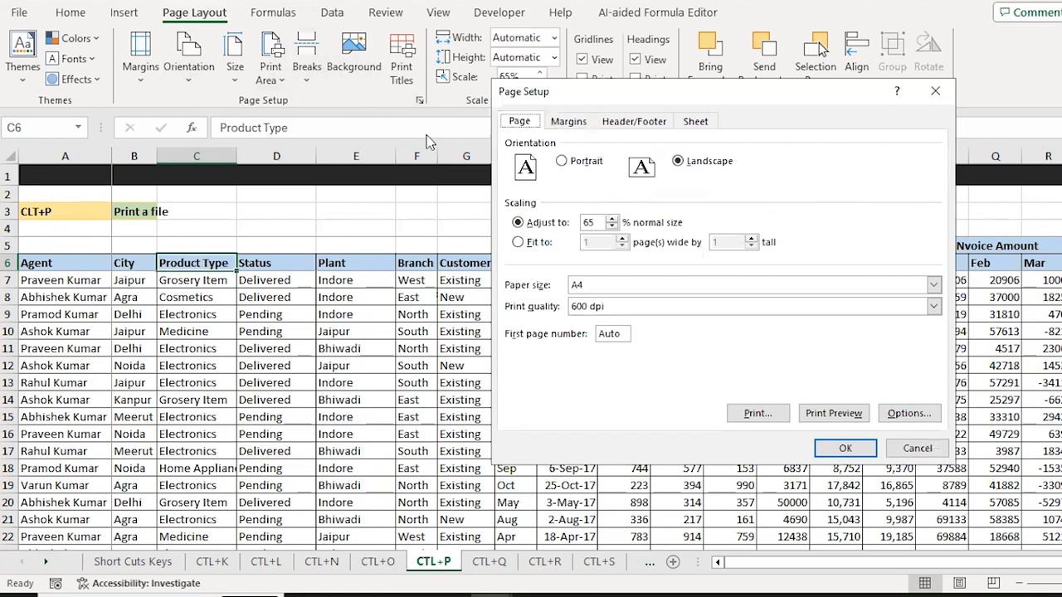
click(697, 124)
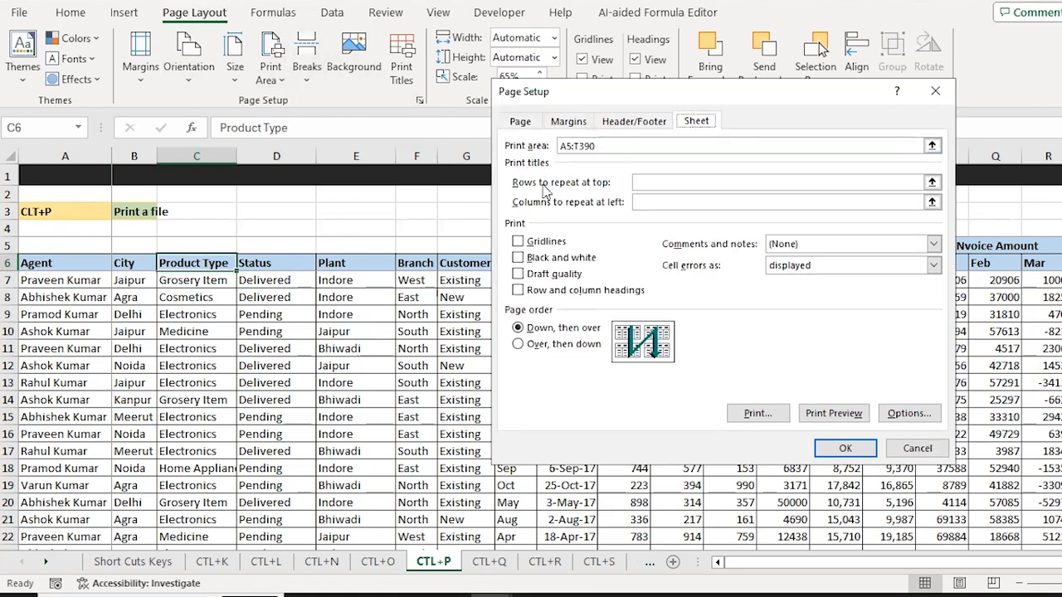
click(648, 182)
click(655, 182)
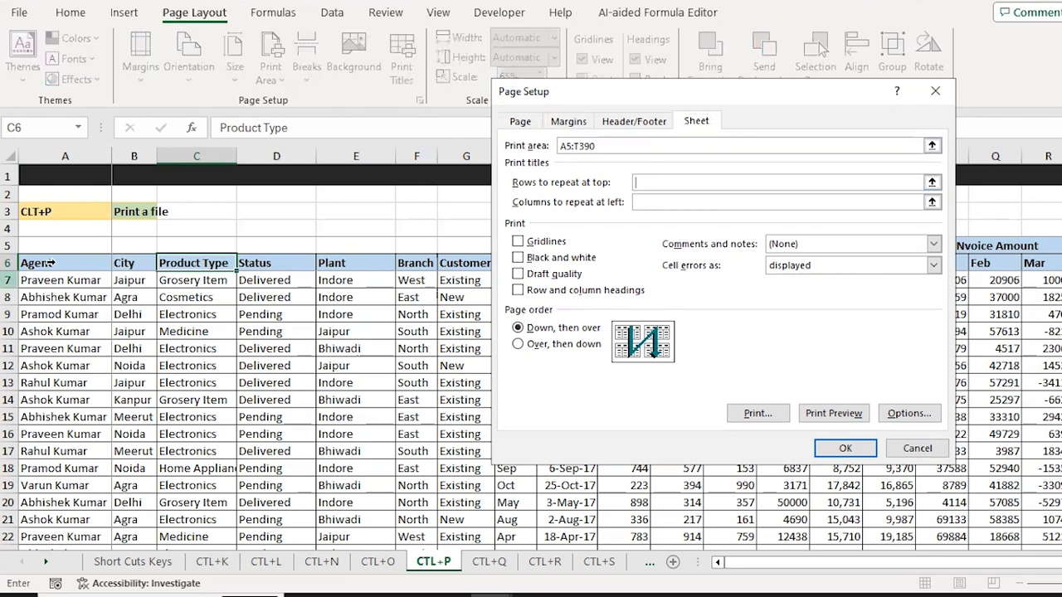
click(8, 244)
drag(9, 245, 8, 263)
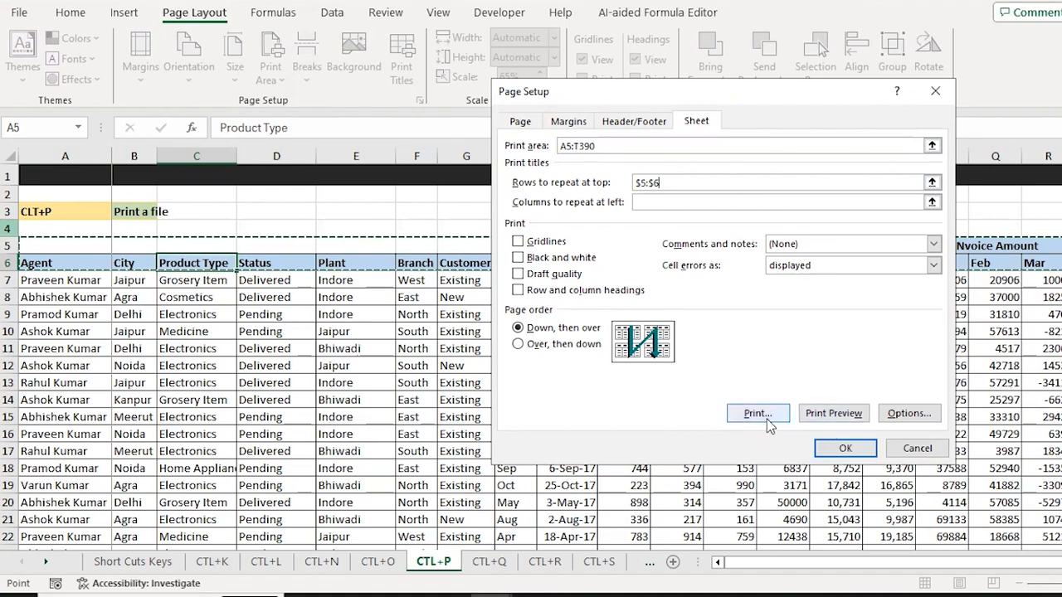
- Preview the print with its repeating titles, check the header rows on every page through the last, and return to the sheet
click(827, 419)
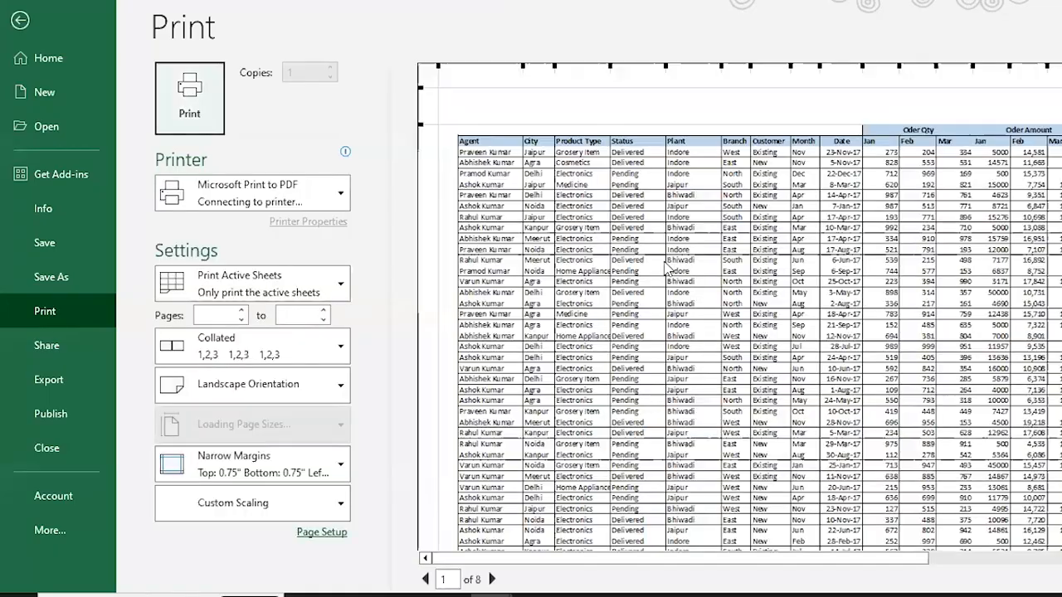
click(492, 580)
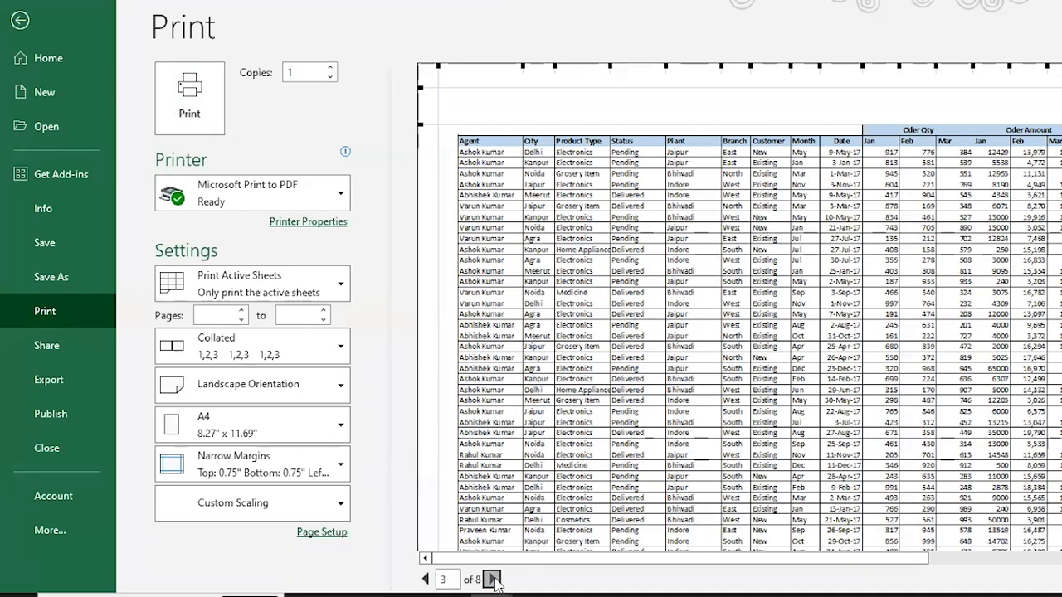
click(495, 582)
click(495, 582)
click(496, 582)
click(495, 582)
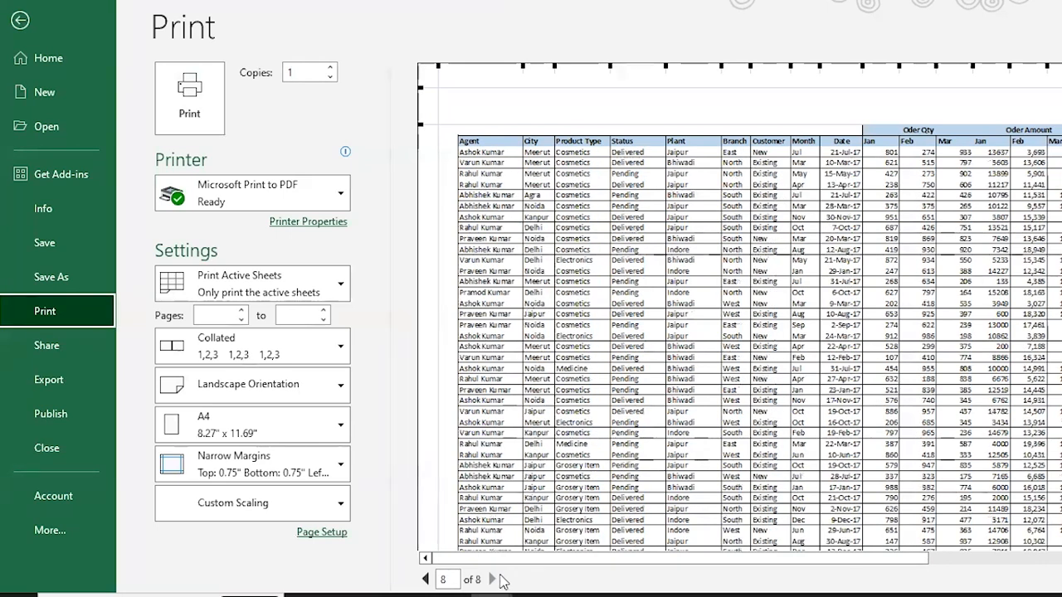
key(Escape)
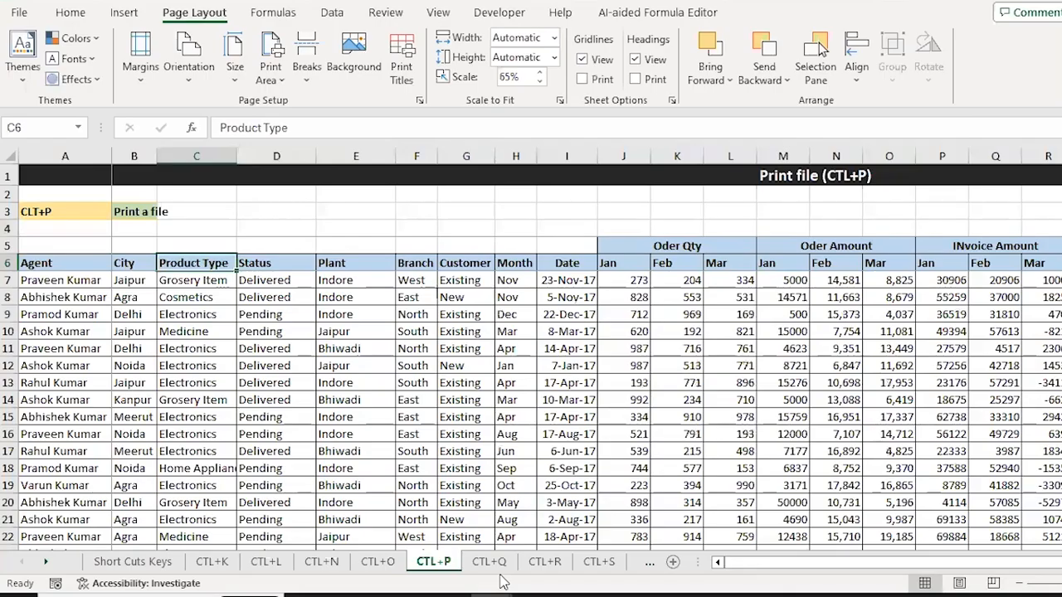
- Look over the table down the Agent column and across row 8 to the Payment Received and Pending Amount columns
key(ctrl+Left)
key(ctrl+Down)
key(ctrl+Down)
key(ctrl+Up)
key(ctrl+Up)
key(Down)
key(Down)
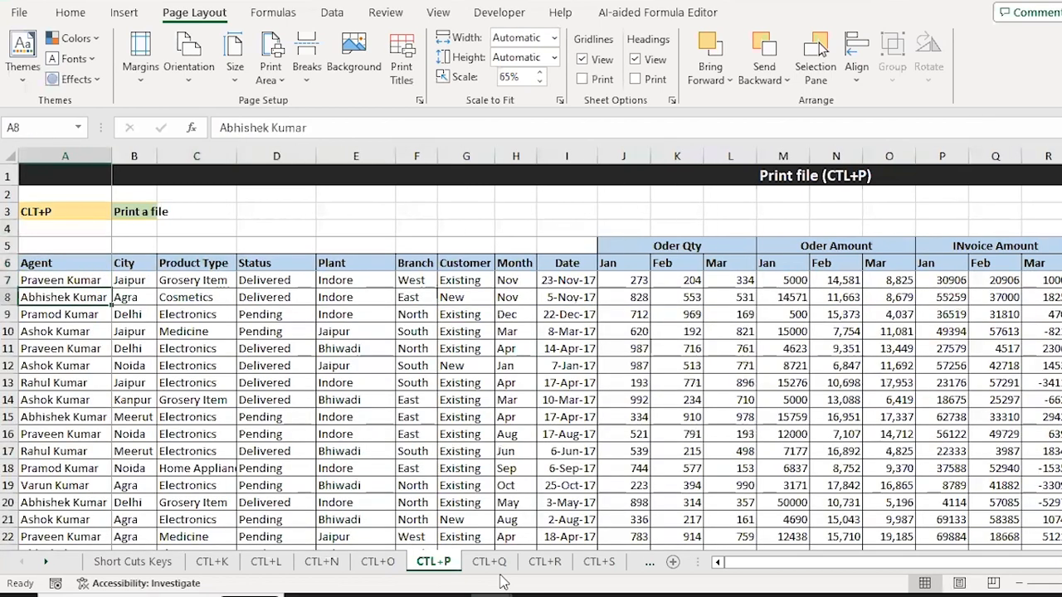
key(ctrl+Down)
key(Up)
key(ctrl+Up)
key(Down)
key(Down)
key(ctrl+Right)
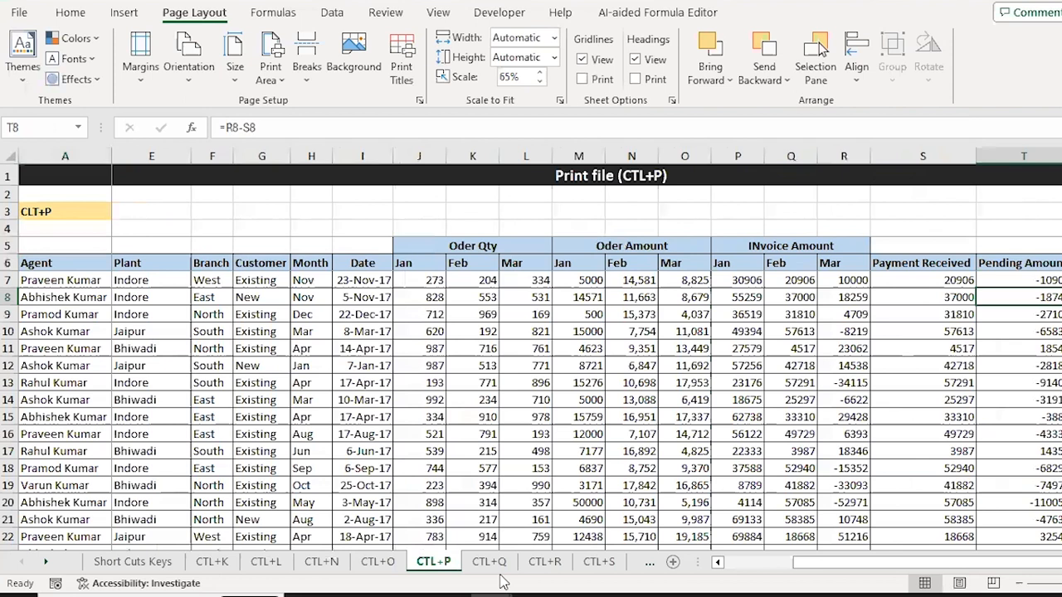
key(Left)
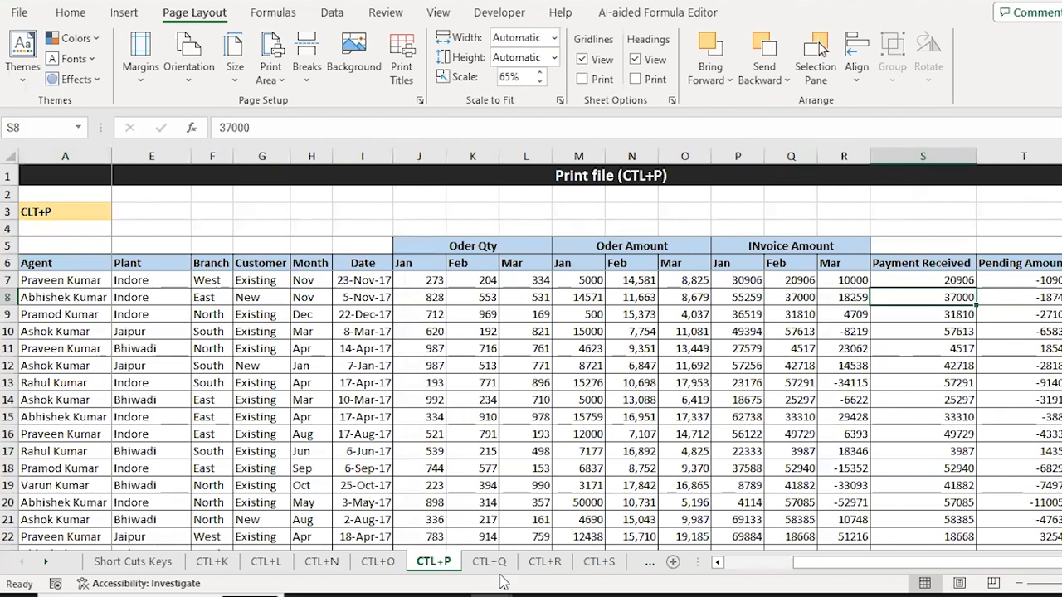
- Switch to the CTL+Q sheet and move down the Jan column of its name table
key(ctrl+Page_Down)
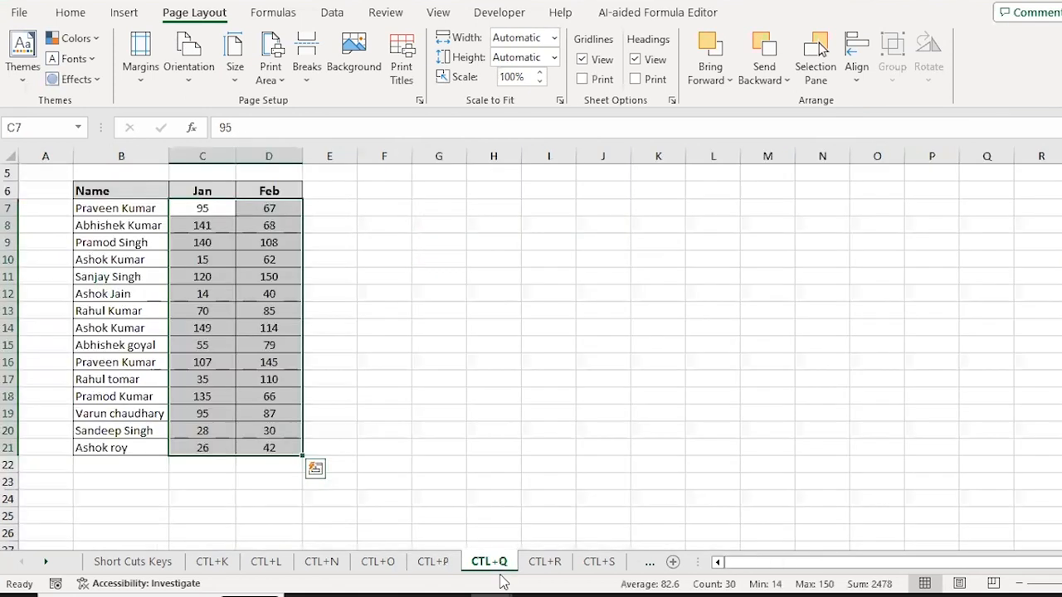
key(Down)
key(Down)
key(Down)
key(Down)
key(Down)
key(Down)
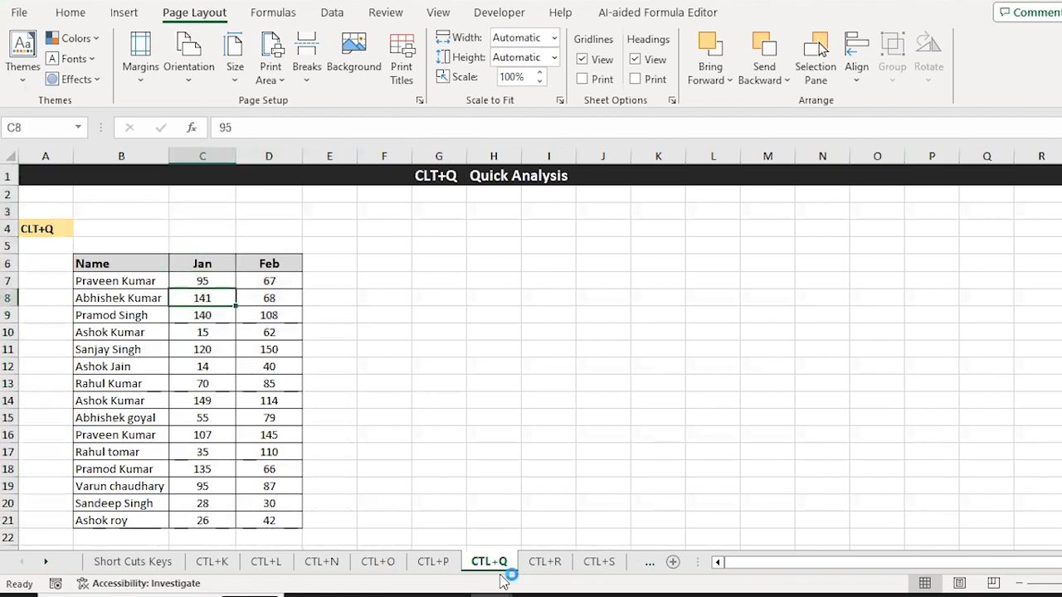
key(Down)
key(Down)
key(Down)
- Select all Jan and Feb values of the name table, cells C7:D21
key(Up)
key(Up)
key(Up)
key(Up)
key(ctrl+shift+Down)
key(ctrl+shift+Right)
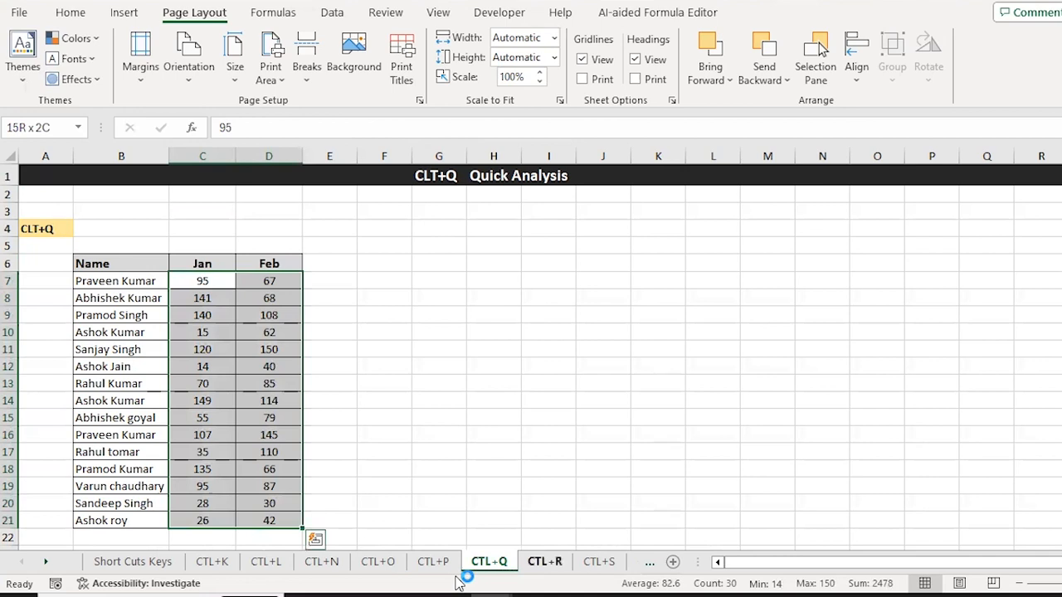
key(Down)
key(ctrl+shift+Down)
key(ctrl+shift+Right)
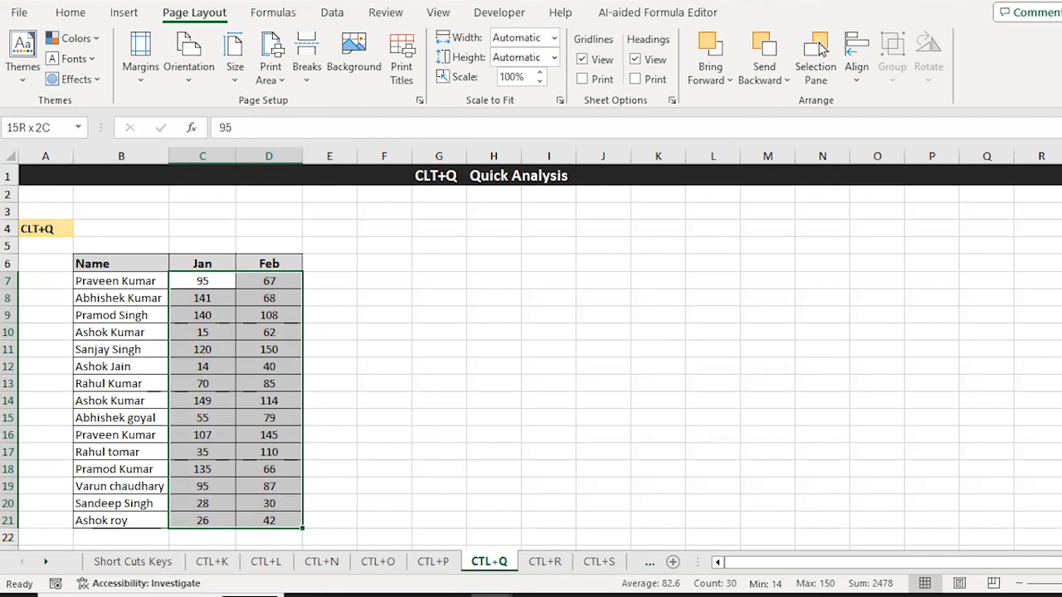
- Review the Quick Analysis and Conditional Formatting options for the selected Jan and Feb values, and apply Quick Analysis data bars
scroll(218, 489, down, 2)
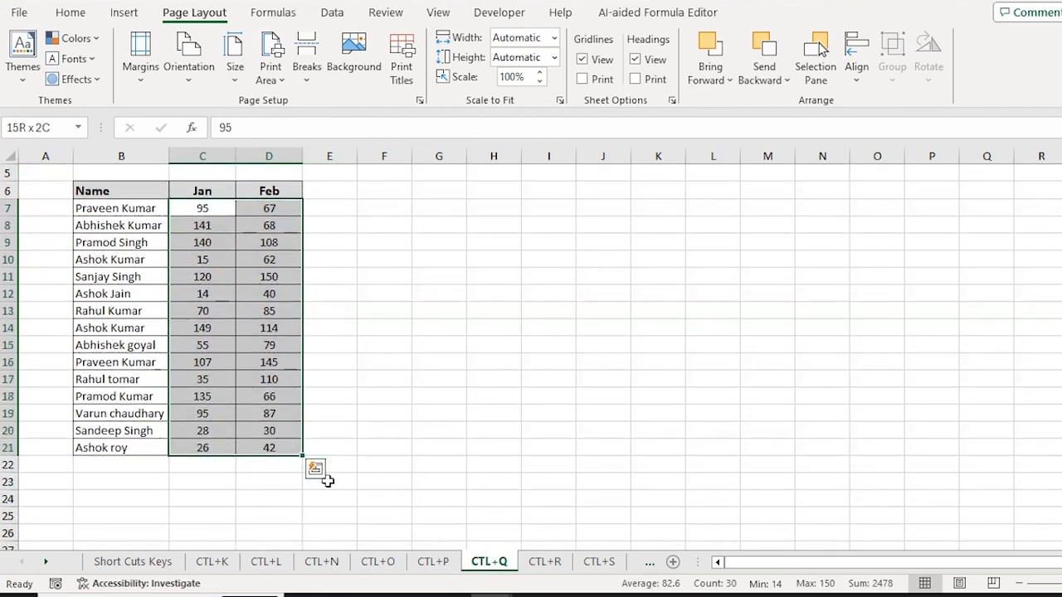
click(315, 470)
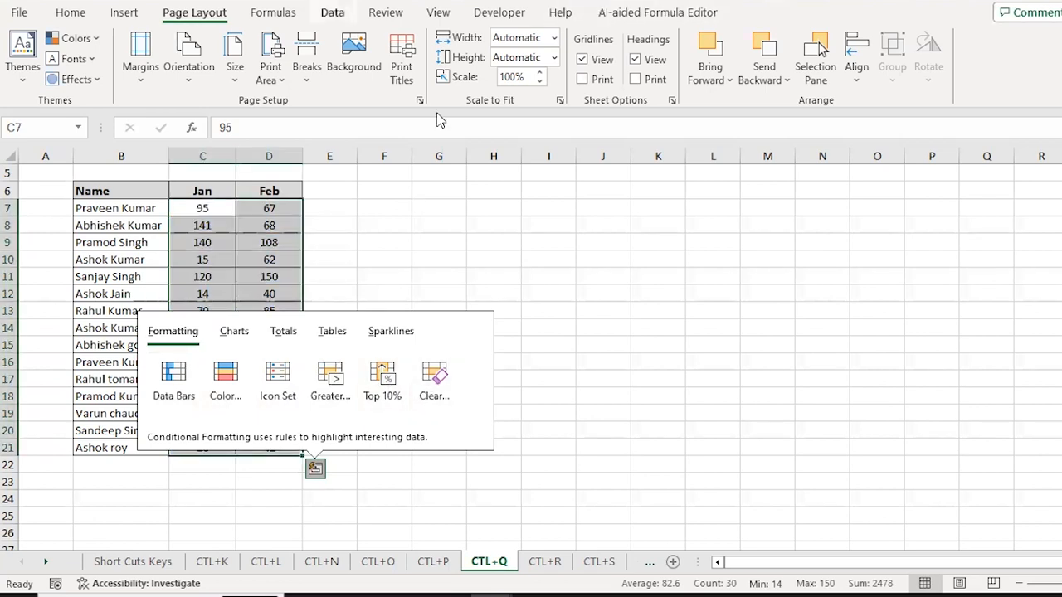
click(70, 13)
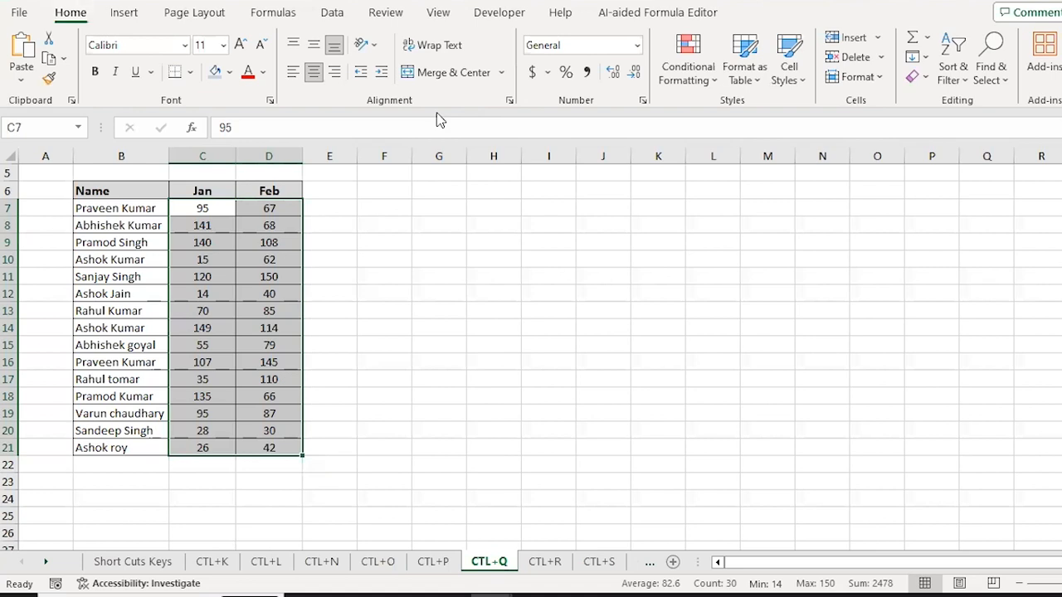
click(684, 73)
mouse_move(739, 235)
key(Escape)
key(Escape)
key(ctrl+q)
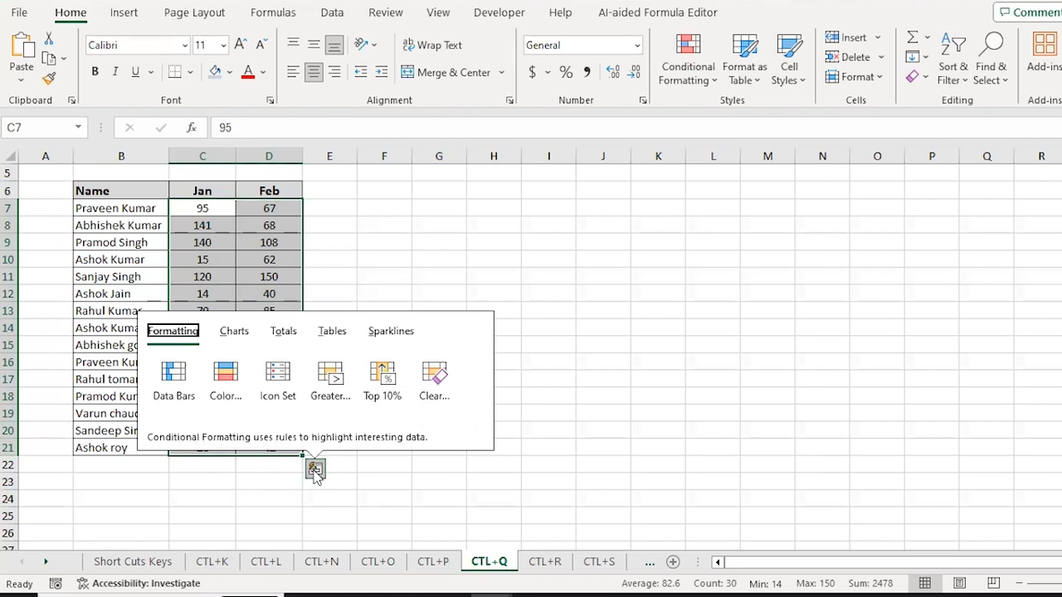
click(177, 388)
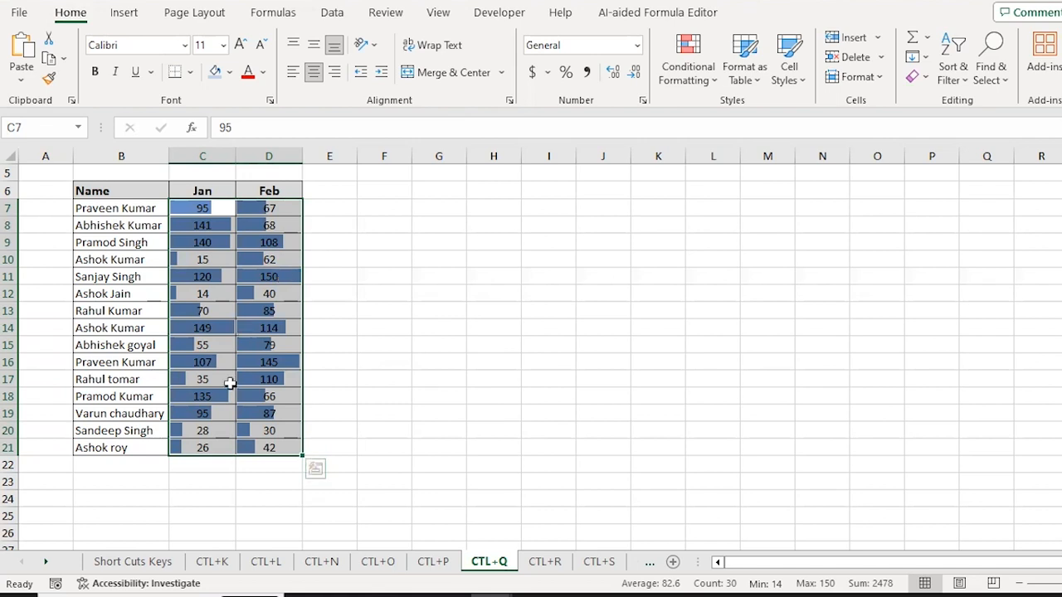
- Insert a clustered column chart of the Jan and Feb values C7:D21 from the Quick Analysis chart suggestions
click(314, 471)
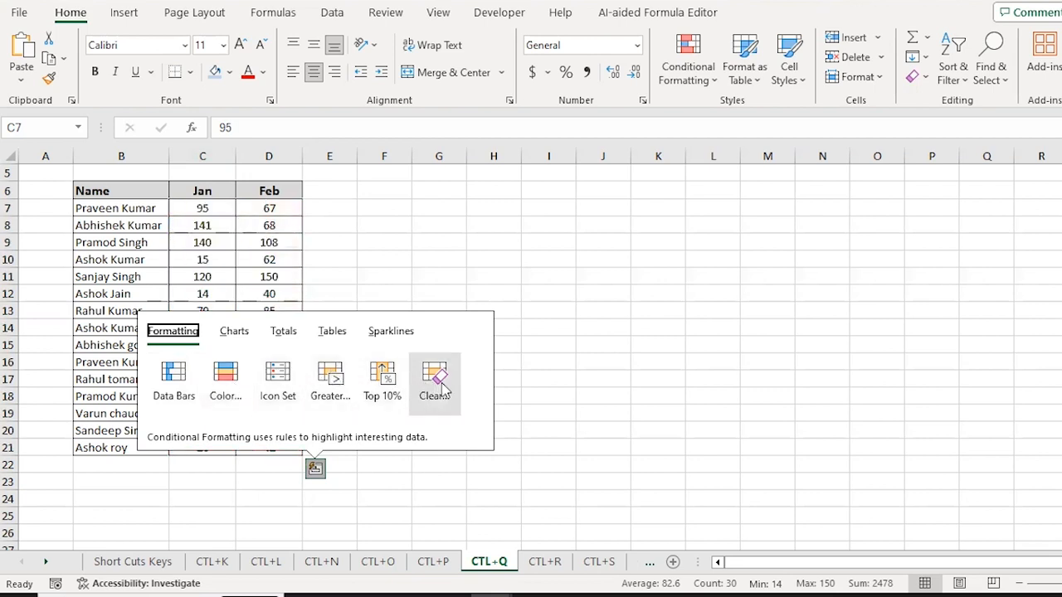
click(234, 332)
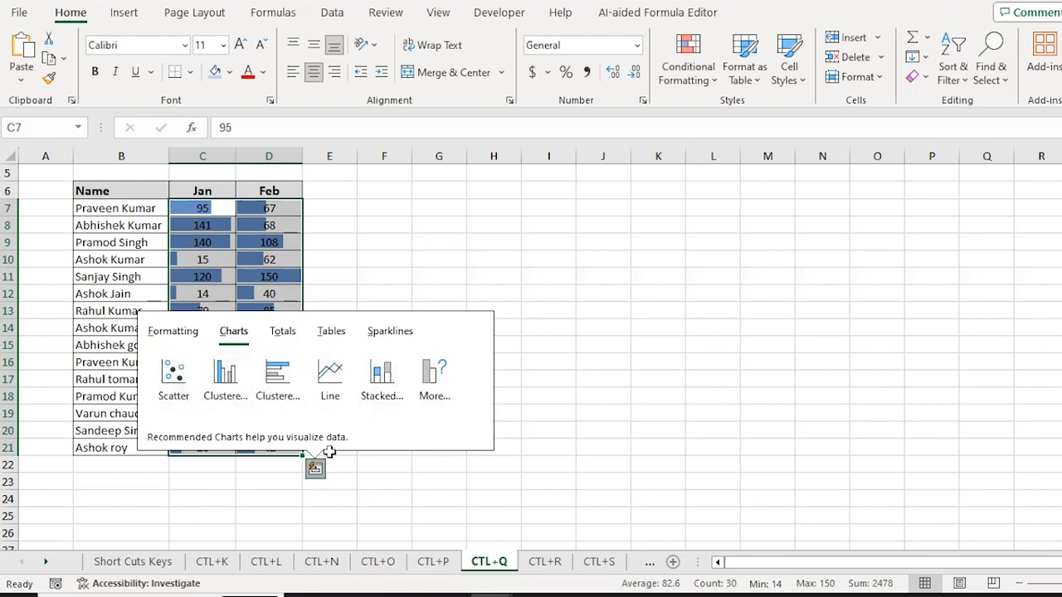
click(226, 381)
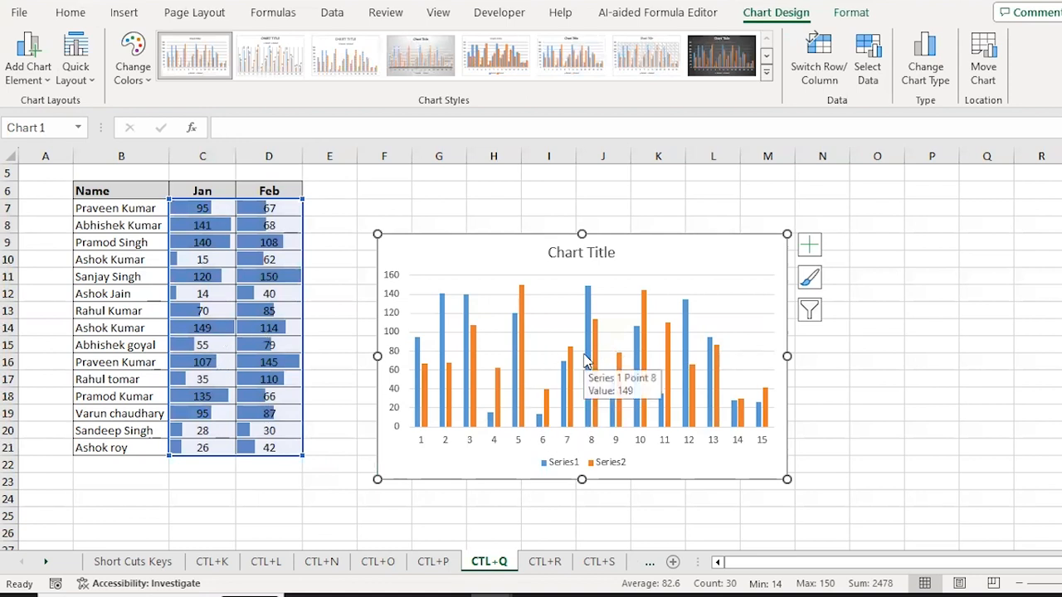
key(Escape)
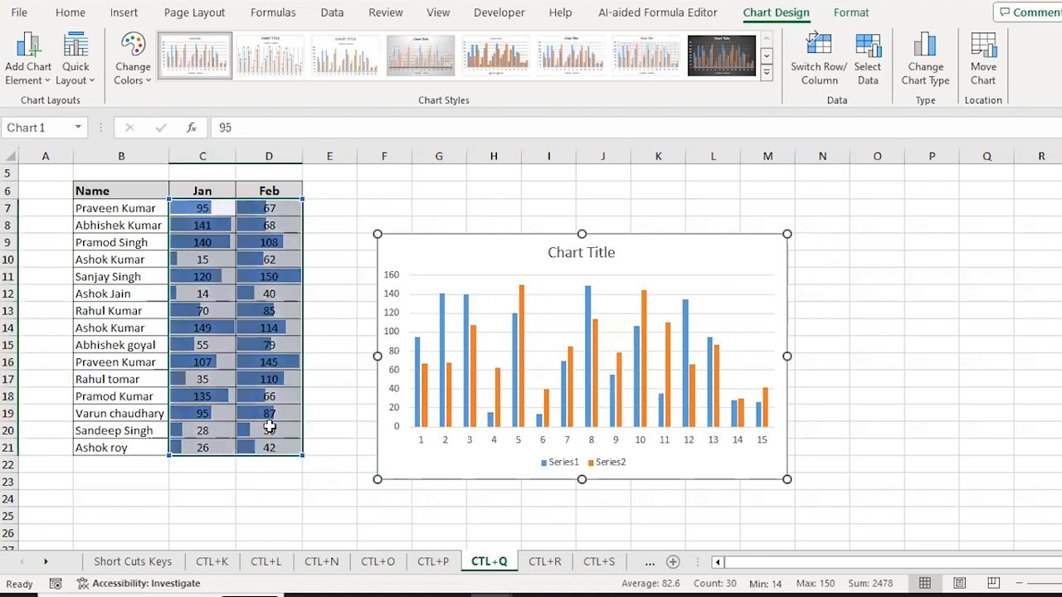
- Add sum totals below the Jan and Feb columns in row 22 with Quick Analysis
key(ctrl+q)
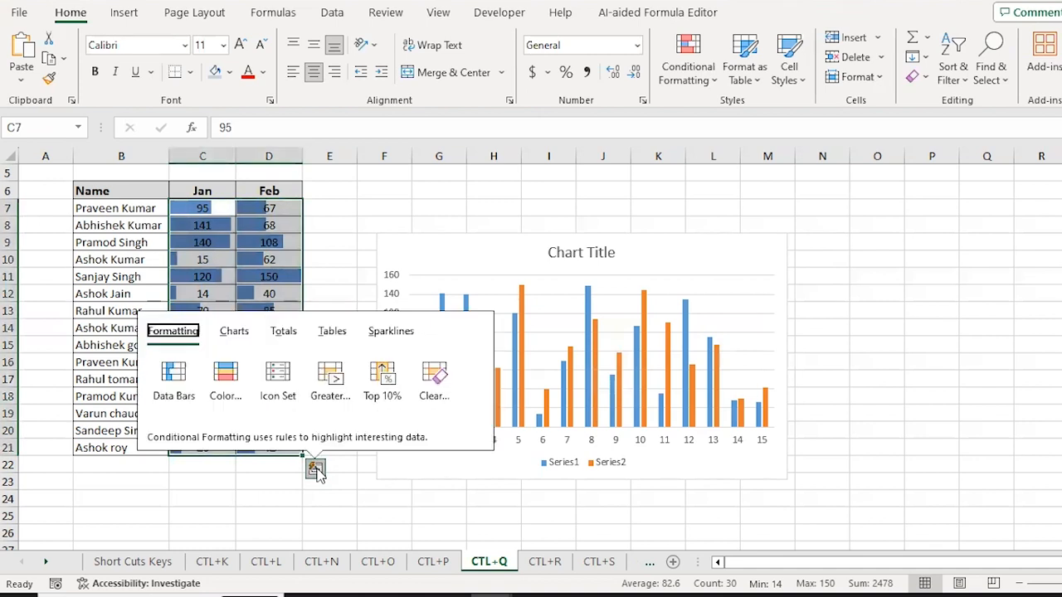
click(281, 332)
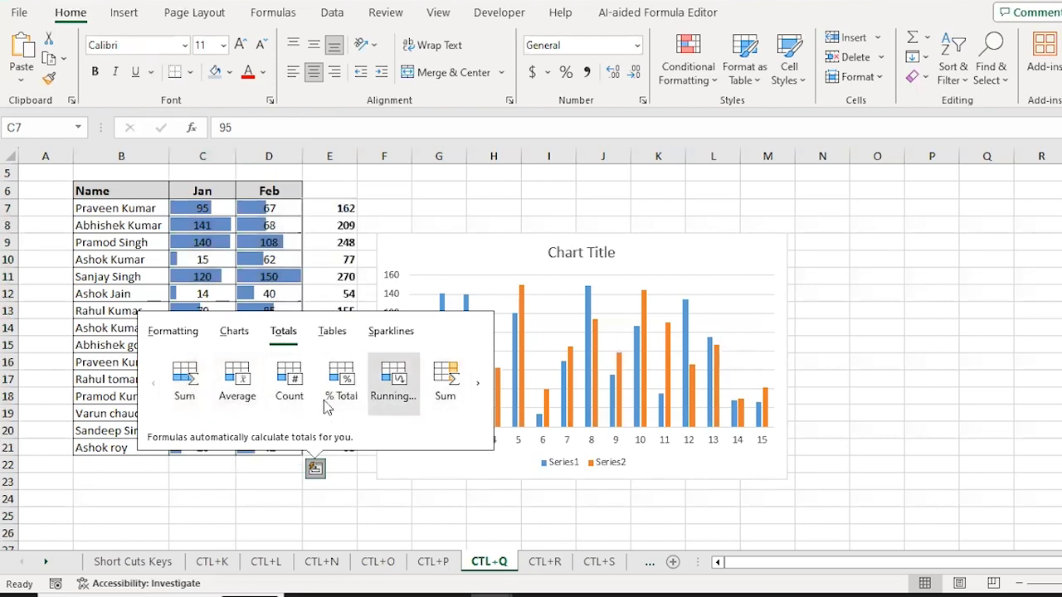
click(184, 377)
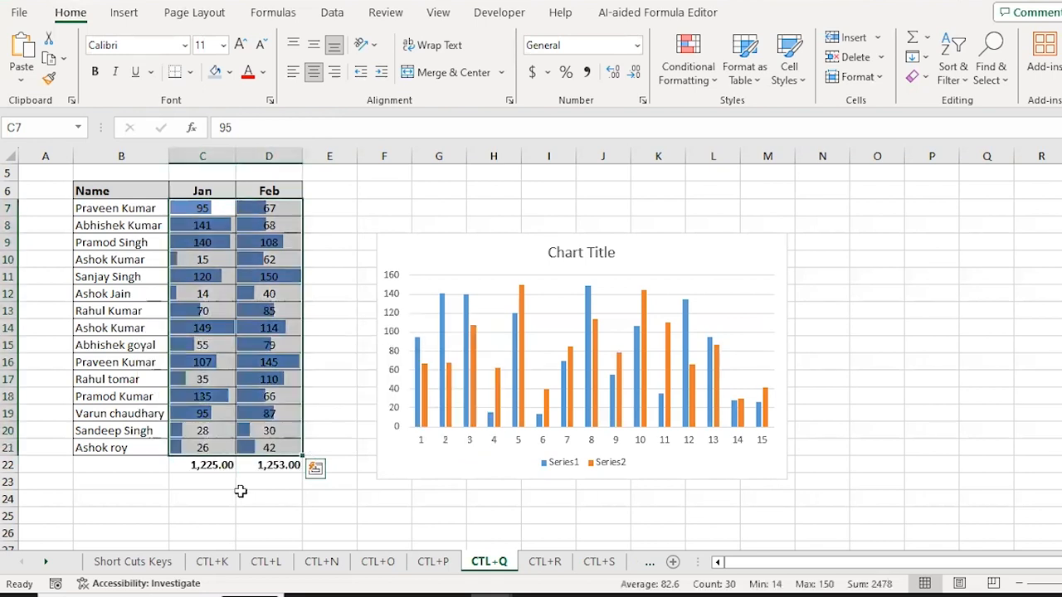
- Preview the % Total option for the Jan and Feb columns in Quick Analysis, and close it without applying
click(316, 469)
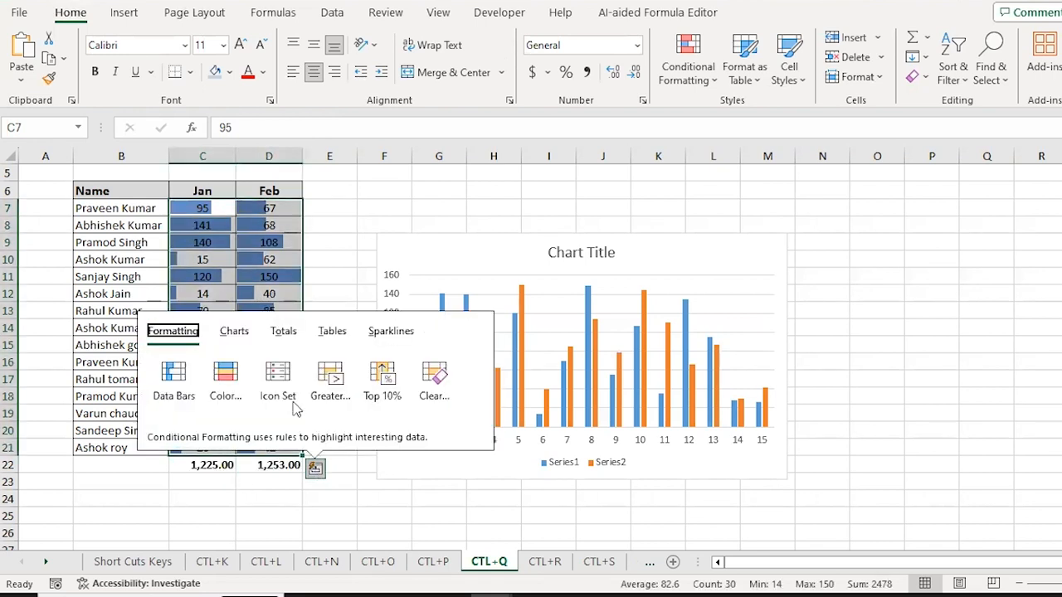
click(288, 342)
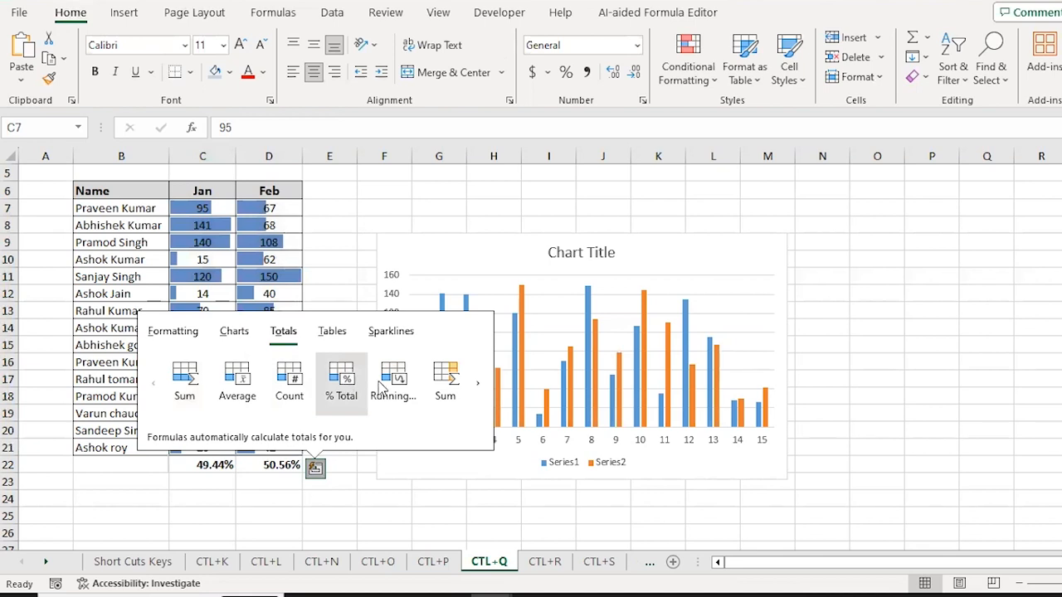
key(Escape)
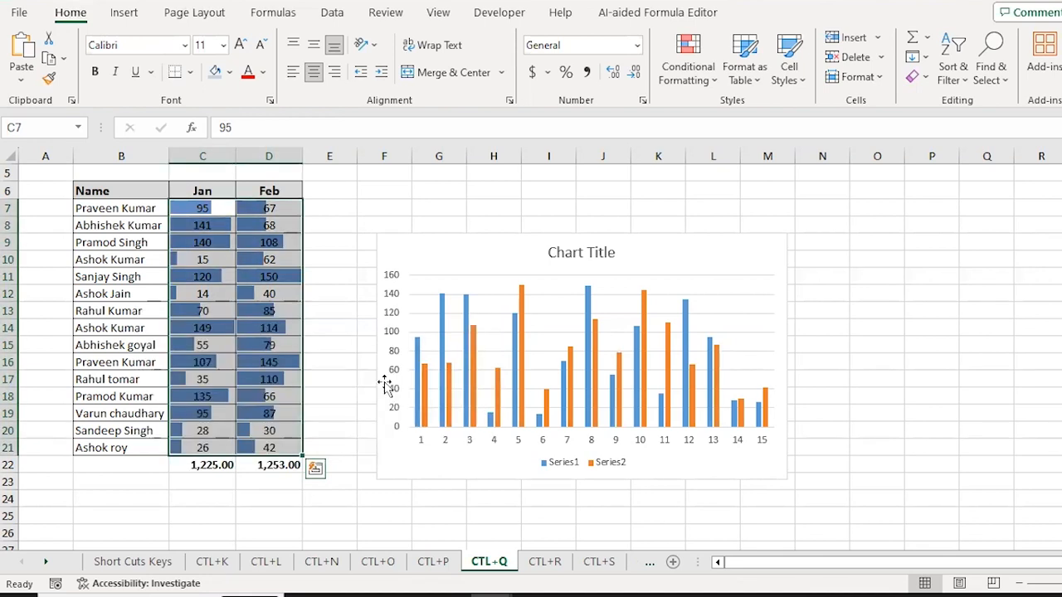
key(Escape)
- Copy the name table with its headers, cells B6:D21, and paste it as plain values starting at cell P7
key(Up)
key(Up)
key(Down)
key(Down)
key(Right)
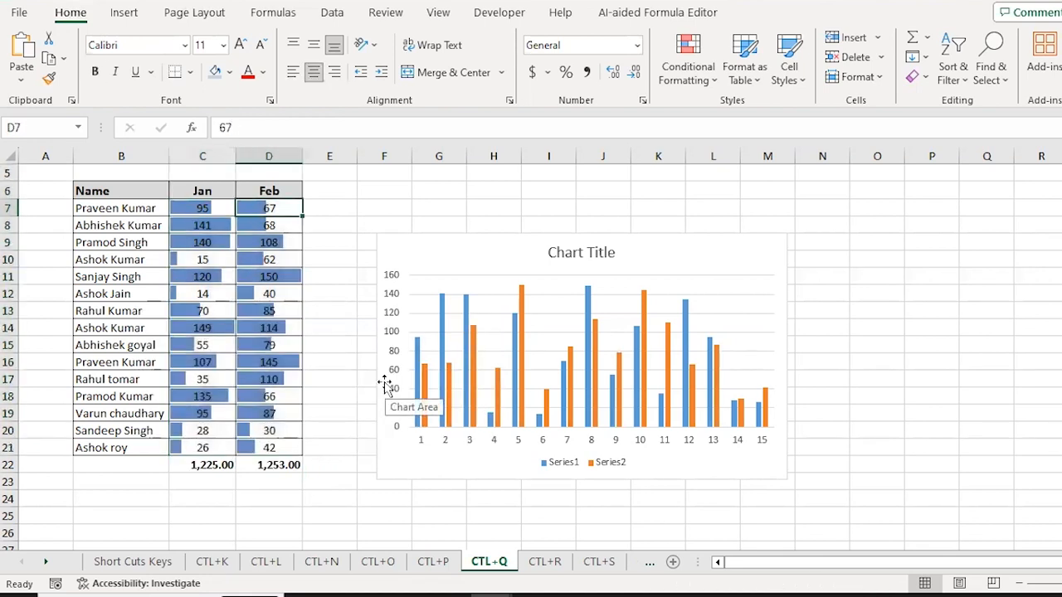
key(Left)
key(Up)
key(Left)
key(ctrl+shift+Down)
key(ctrl+shift+Right)
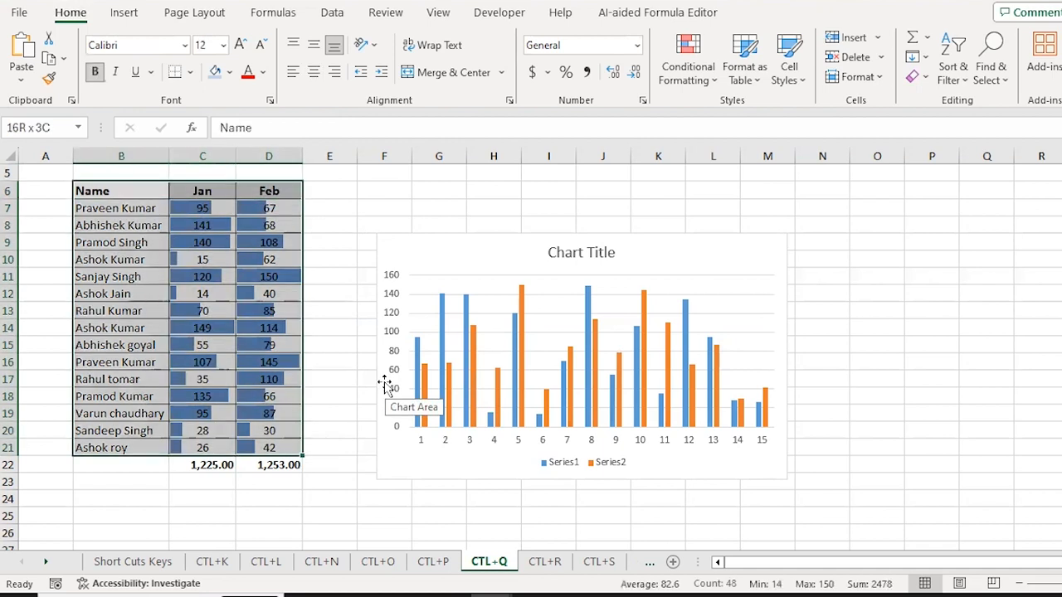
key(ctrl+c)
key(Right)
key(Right)
key(Right)
key(Right)
key(Right)
key(Right)
key(Right)
key(Right)
key(Right)
key(Right)
key(Right)
key(Right)
key(Right)
key(Right)
key(Right)
key(Right)
key(Right)
key(Right)
key(Right)
key(Right)
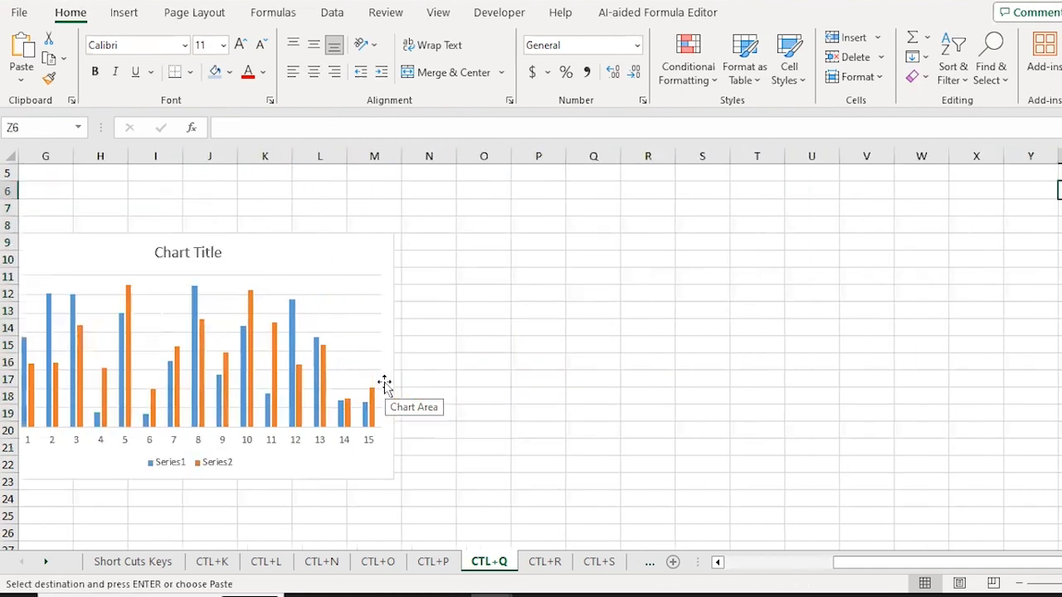
key(Left)
key(Left)
key(Left)
key(Left)
key(Left)
key(Left)
key(Left)
key(Left)
key(Left)
key(Left)
key(Left)
key(Left)
key(Left)
key(Down)
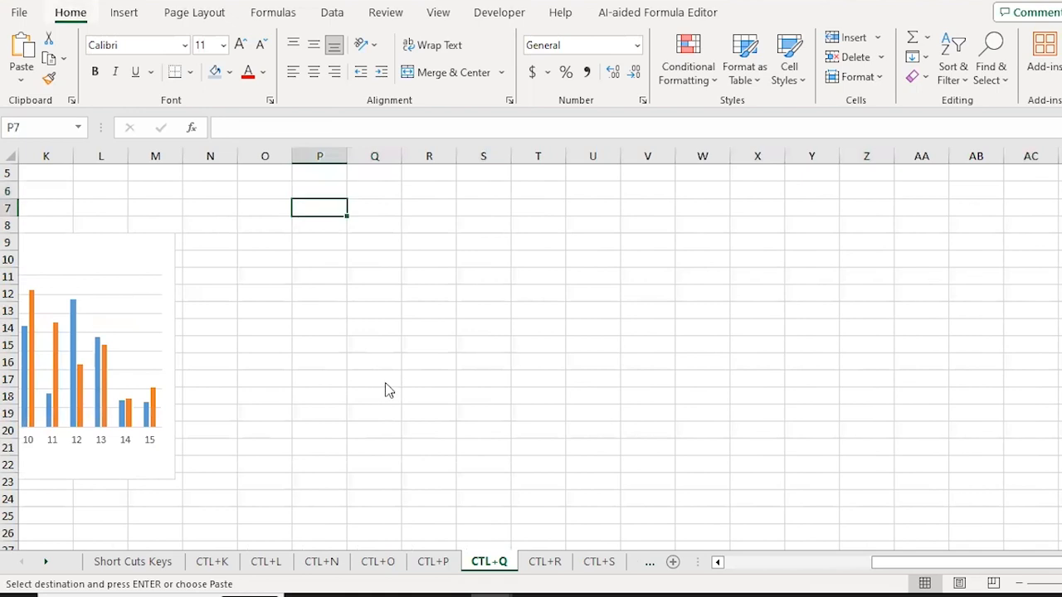
key(ctrl+v)
key(Escape)
- Select Q8:S22 in the pasted table and add row sums of Jan and Feb in column S with Quick Analysis totals
key(Right)
key(Right)
key(Down)
key(Down)
key(Left)
key(Up)
key(ctrl+shift+End)
key(shift+Right)
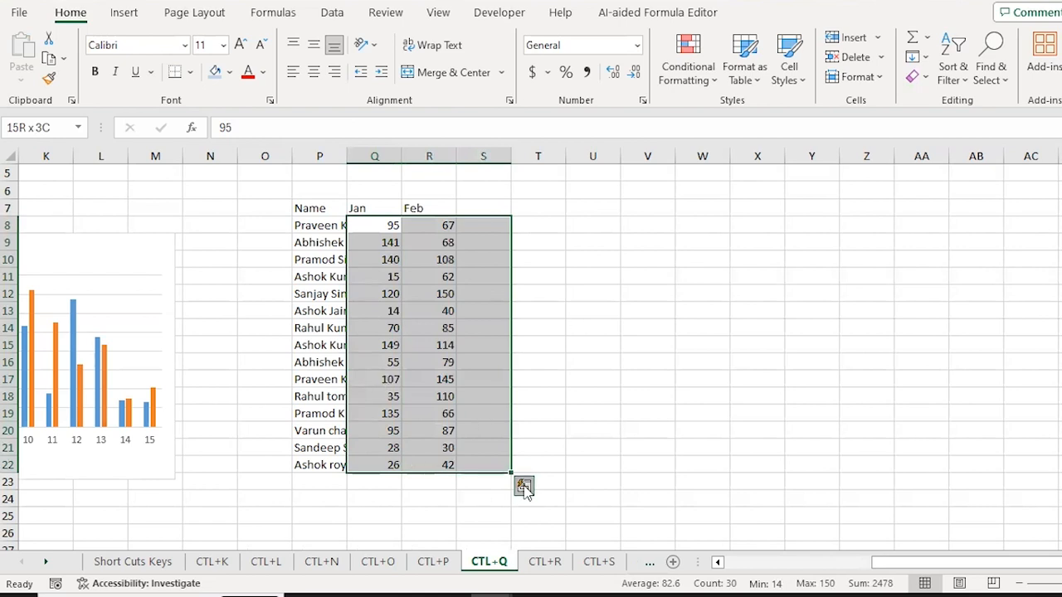
click(523, 488)
click(492, 351)
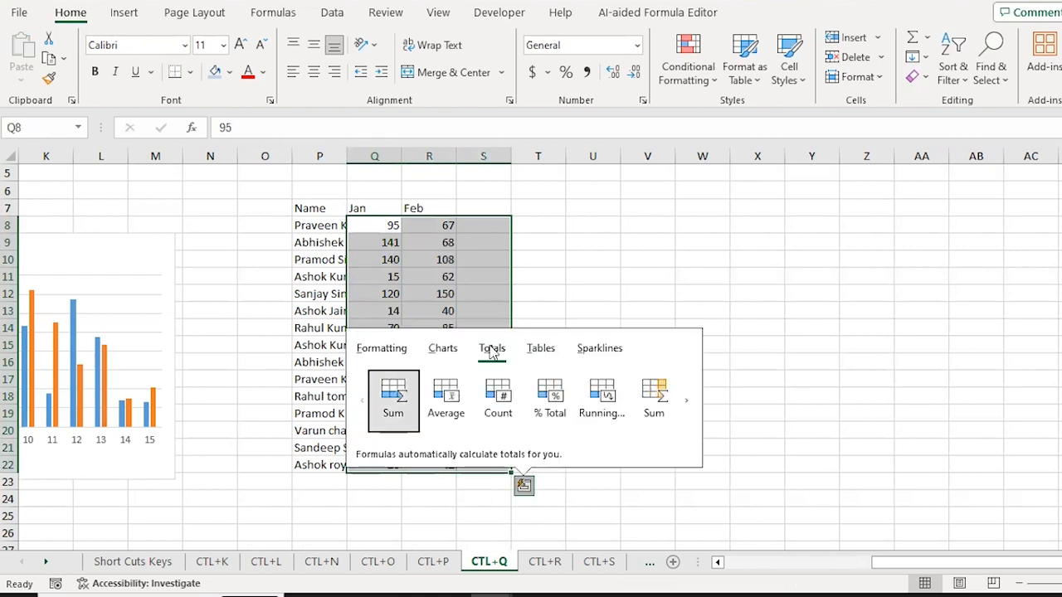
scroll(596, 390, up, 1)
click(605, 448)
- Inspect the SUM formulas behind the row totals in the upper cells of column S
key(Right)
key(Right)
key(F2)
key(Return)
key(Down)
key(F2)
key(Return)
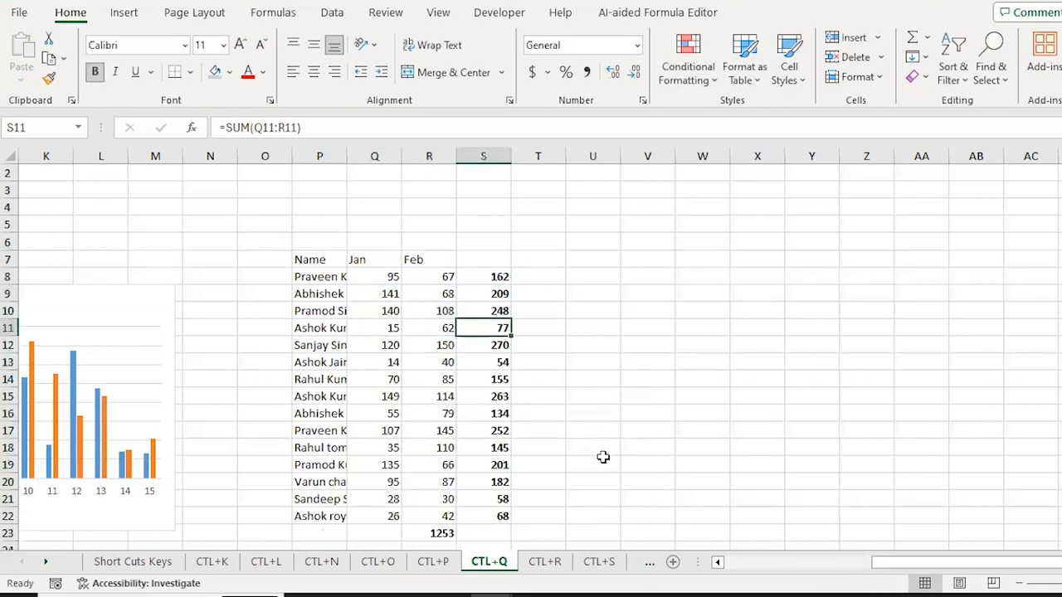
- Copy the name, Jan and Feb columns P7:R22 without the totals and paste them starting at cell W7
key(Left)
key(ctrl+Up)
key(Left)
key(Left)
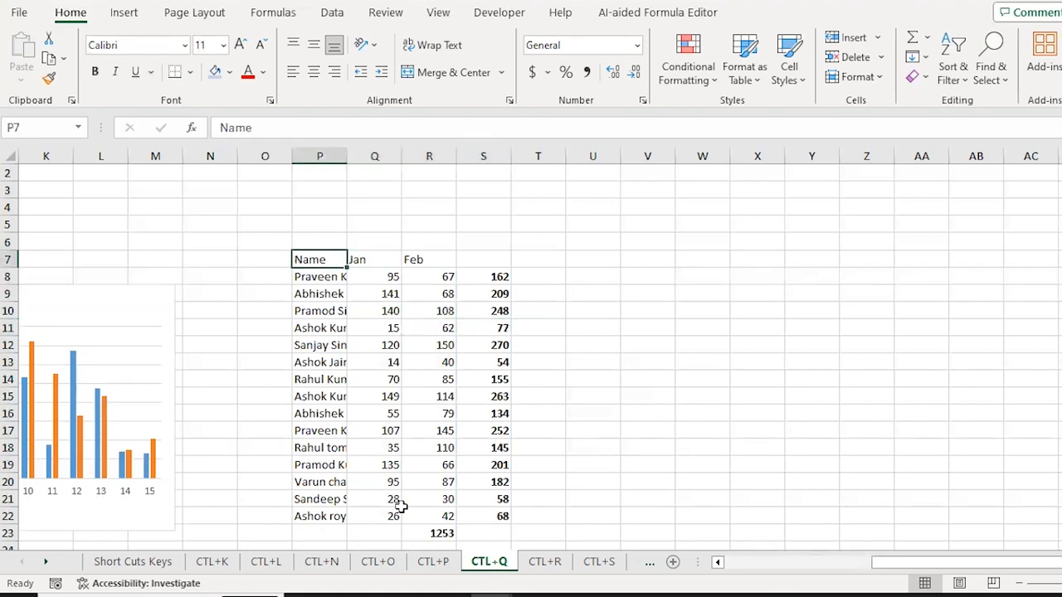
key(Right)
key(Right)
key(ctrl+shift+Down)
key(Up)
key(ctrl+shift+Down)
key(ctrl+shift+Right)
key(ctrl+c)
key(Right)
key(Right)
key(Right)
key(Right)
key(Right)
key(Right)
key(Right)
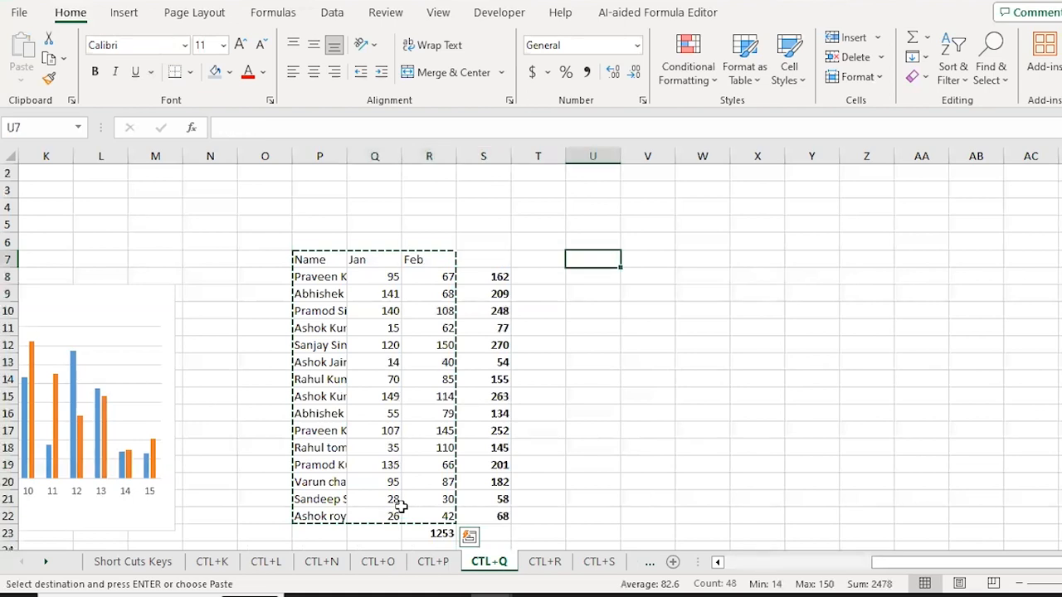
key(ctrl+v)
key(Escape)
- Add line sparklines in column Z for the Jan and Feb values X8:Y22 with Quick Analysis
key(Down)
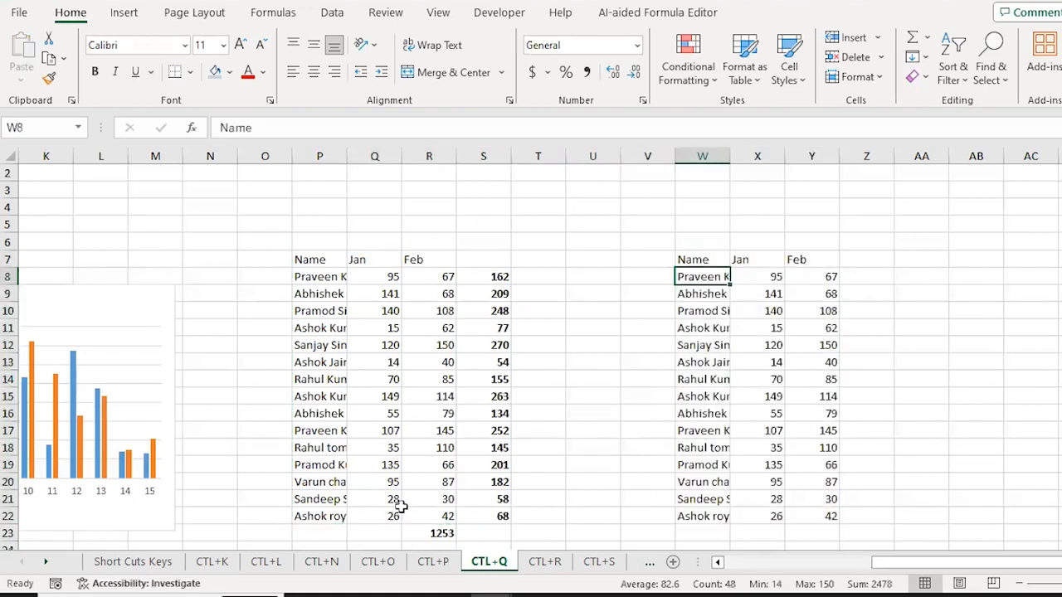
key(Down)
key(Right)
key(Up)
key(ctrl+shift+Down)
key(ctrl+shift+Right)
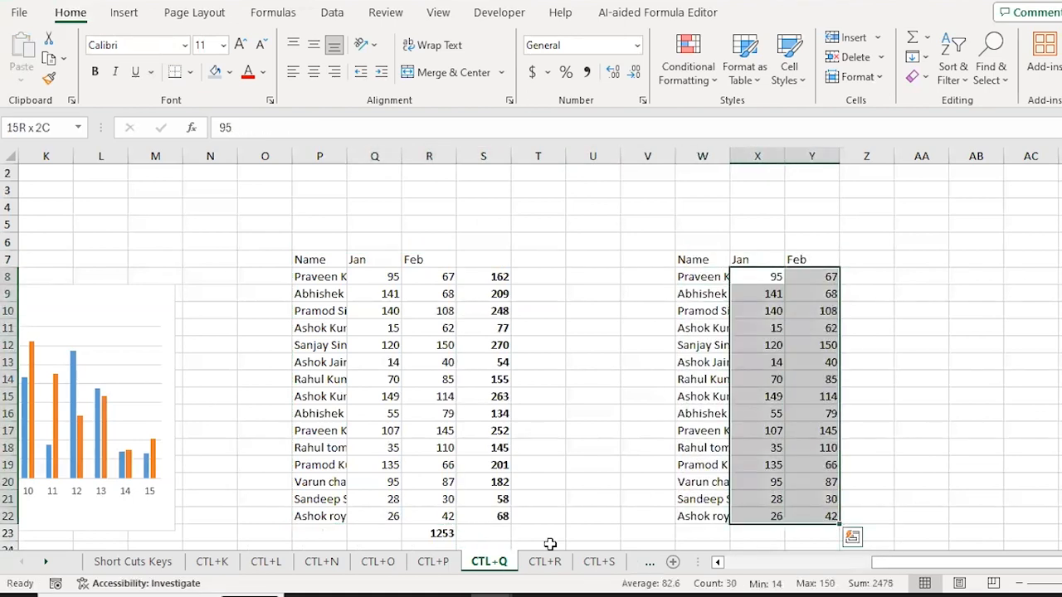
click(852, 537)
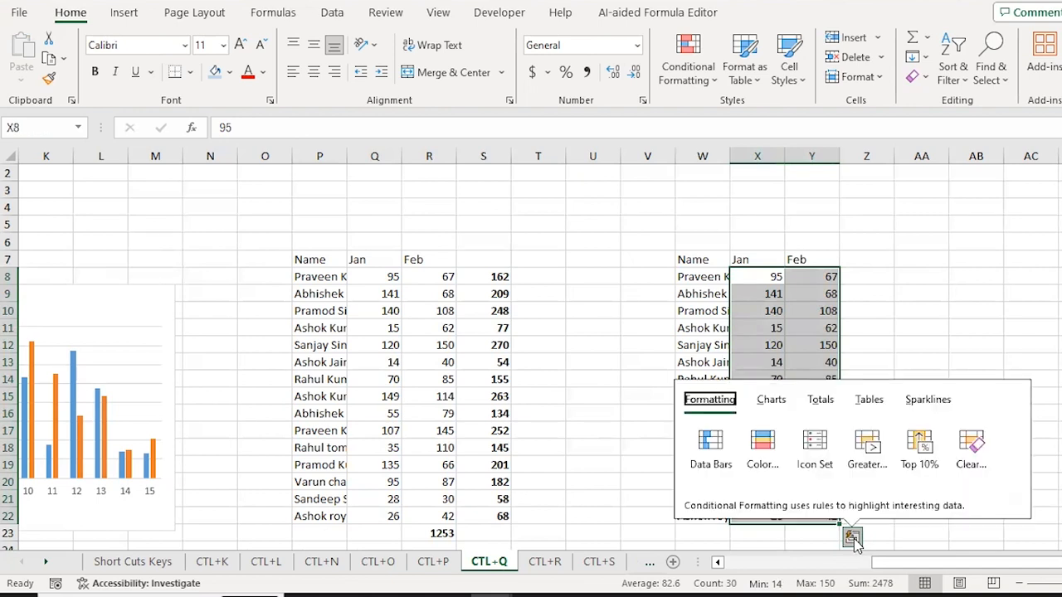
key(Escape)
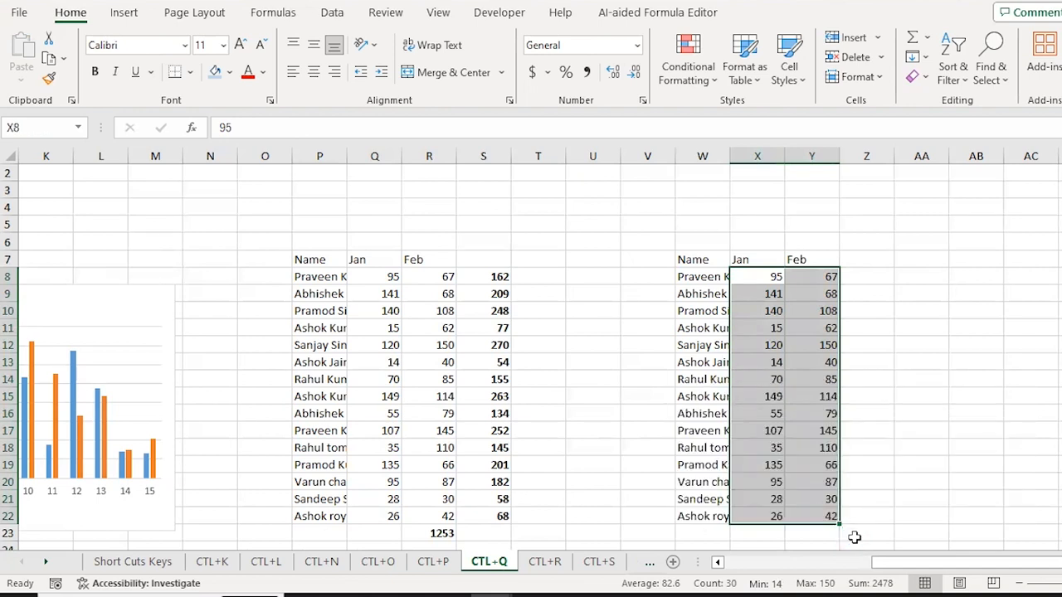
key(ctrl+q)
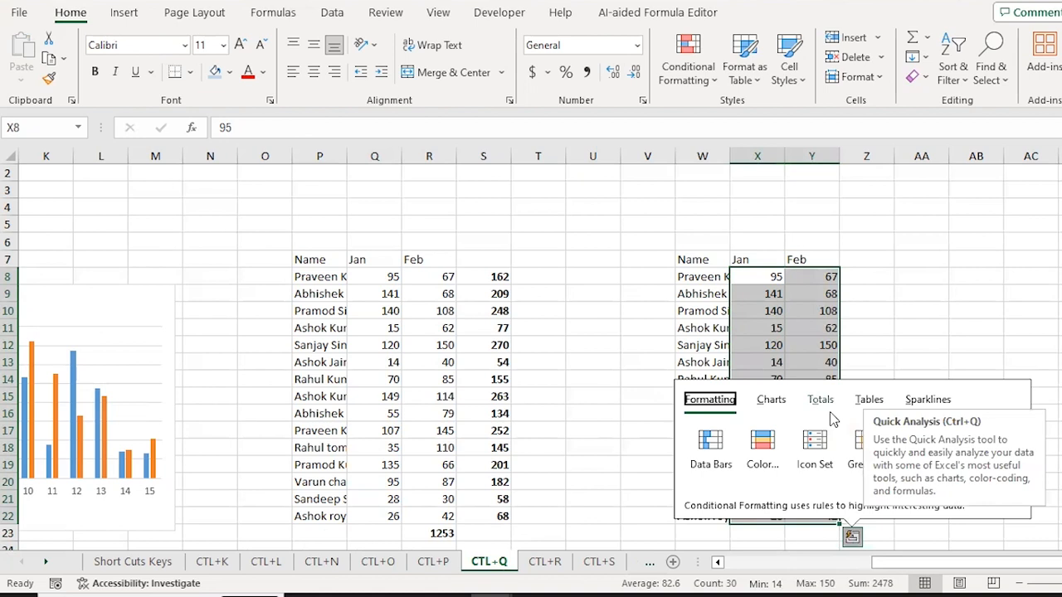
click(869, 400)
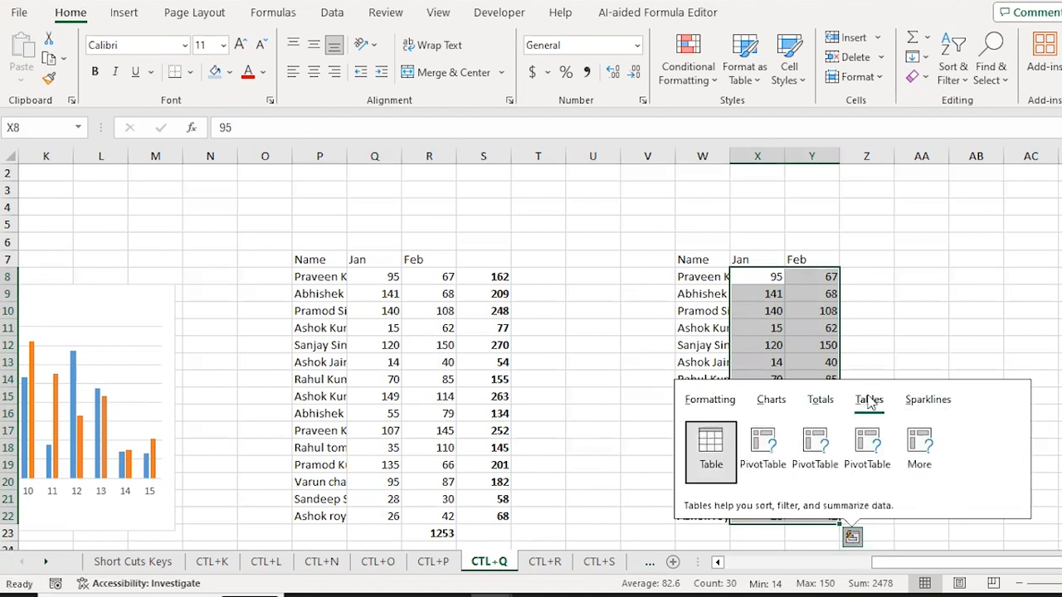
click(923, 404)
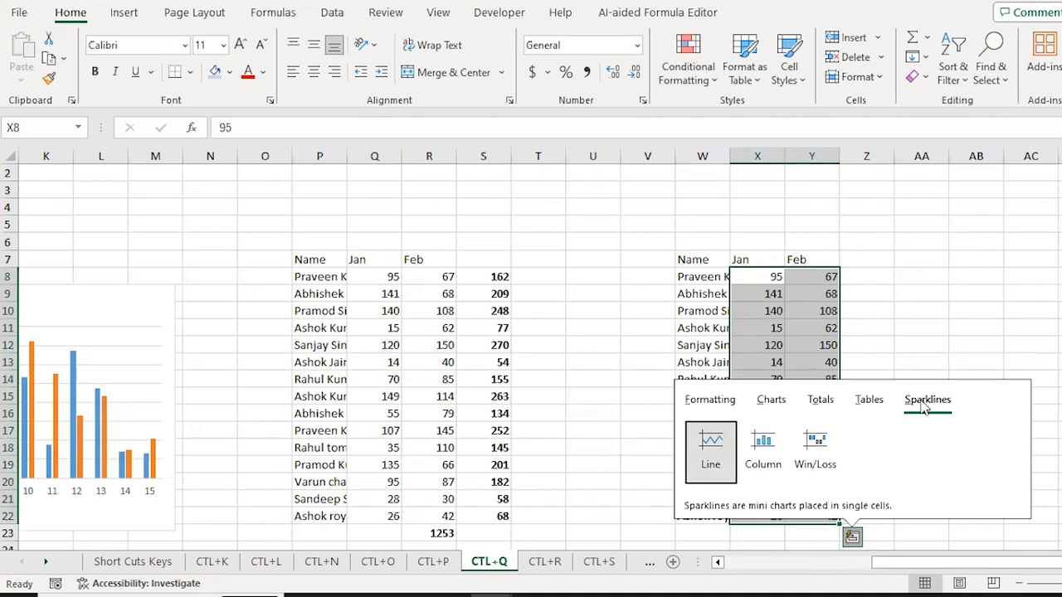
click(709, 452)
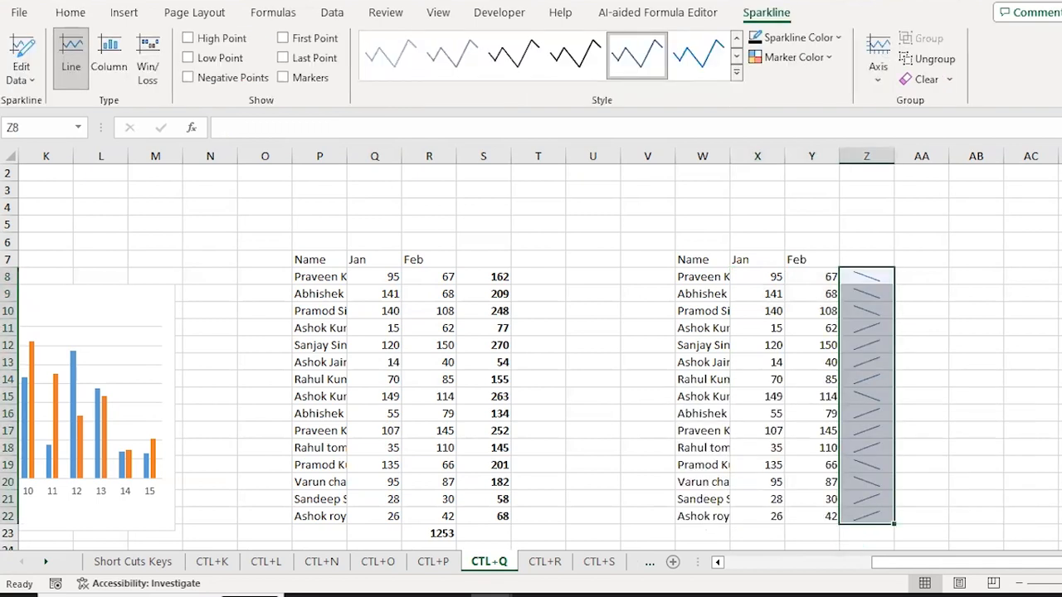
- Compare the sparklines in column Z with the Jan and Feb values they represent, starting from row 8
click(867, 278)
key(Left)
key(Left)
key(shift+Right)
key(Down)
key(Up)
key(Down)
key(Up)
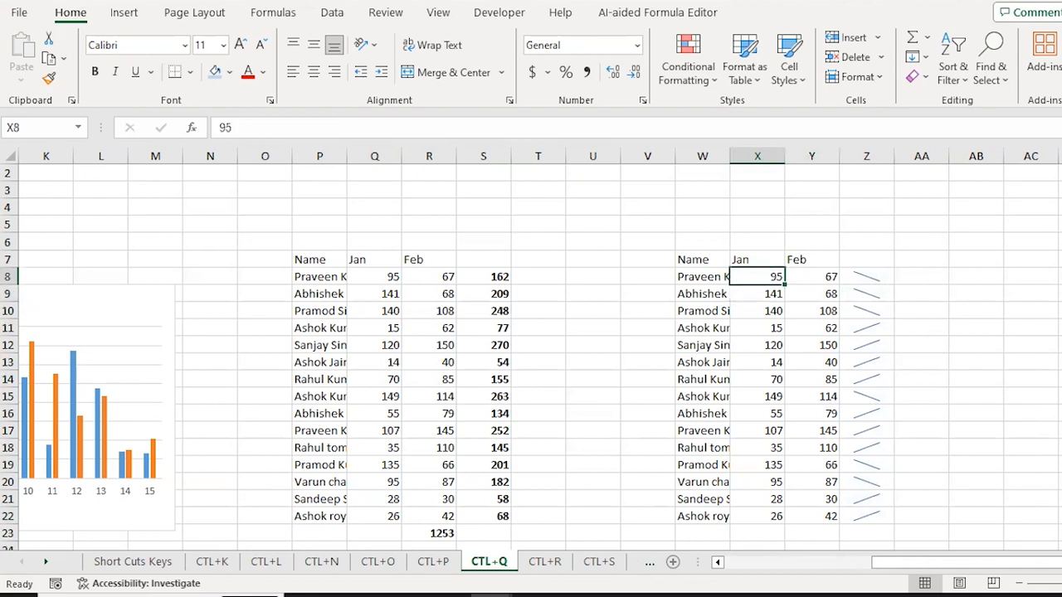
key(Right)
key(Right)
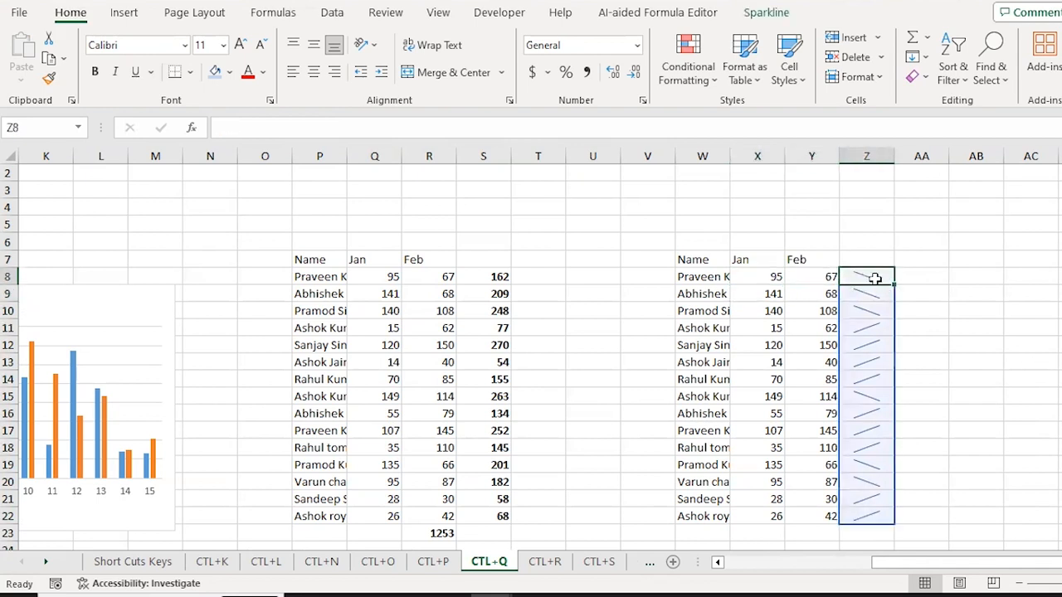
click(770, 332)
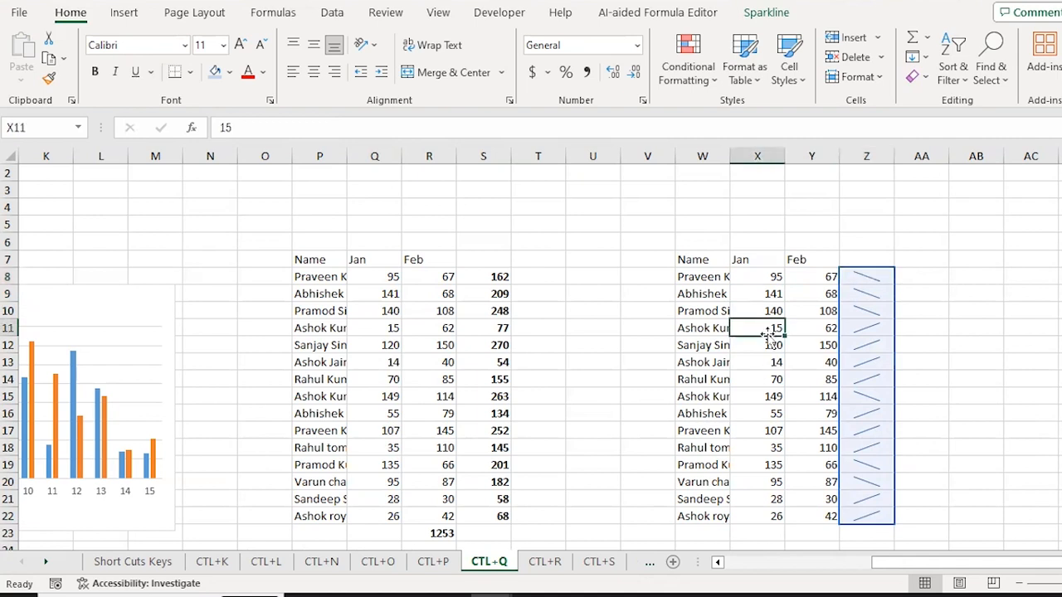
- Compare the line sparklines in rows 11 and 15 of column Z with their Jan and Feb values
key(Right)
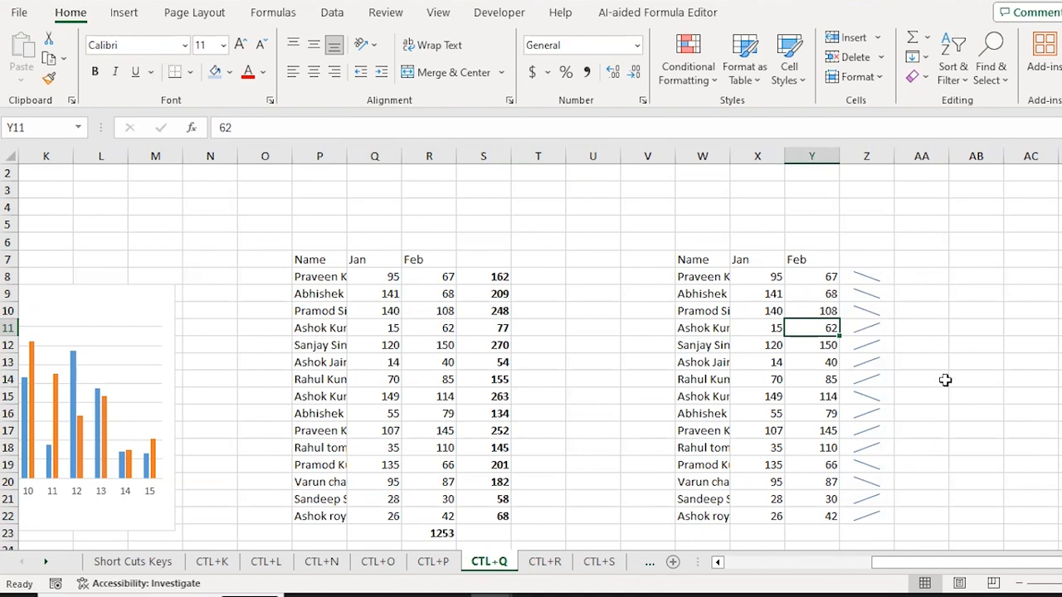
click(771, 398)
key(Right)
key(Right)
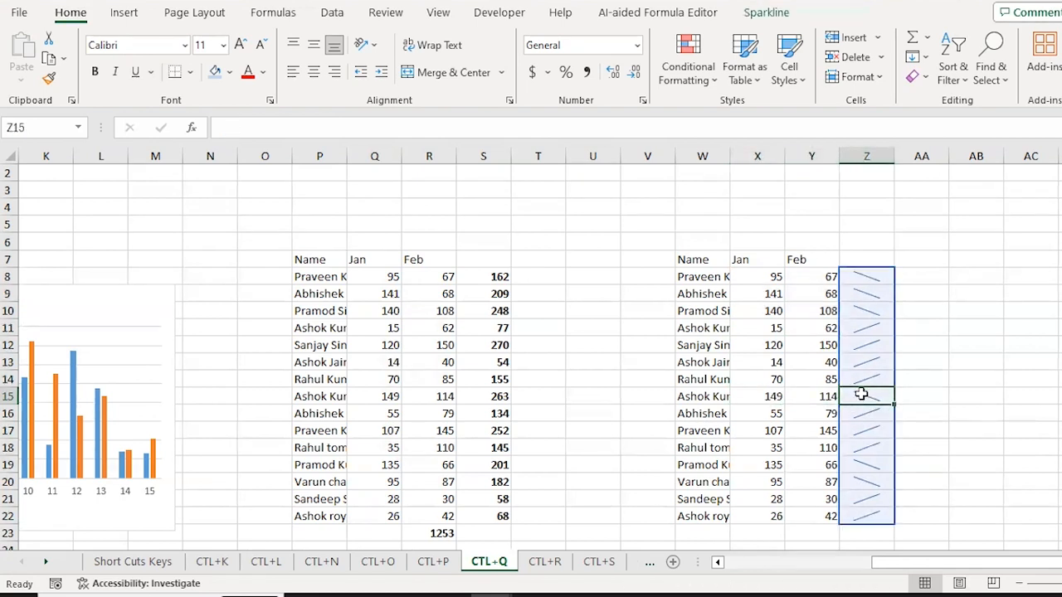
- Reselect the Jan and Feb values X8:Y22 and review the Line, Column and Win/Loss sparkline options in Quick Analysis
click(780, 398)
key(ctrl+Up)
key(ctrl+shift+Down)
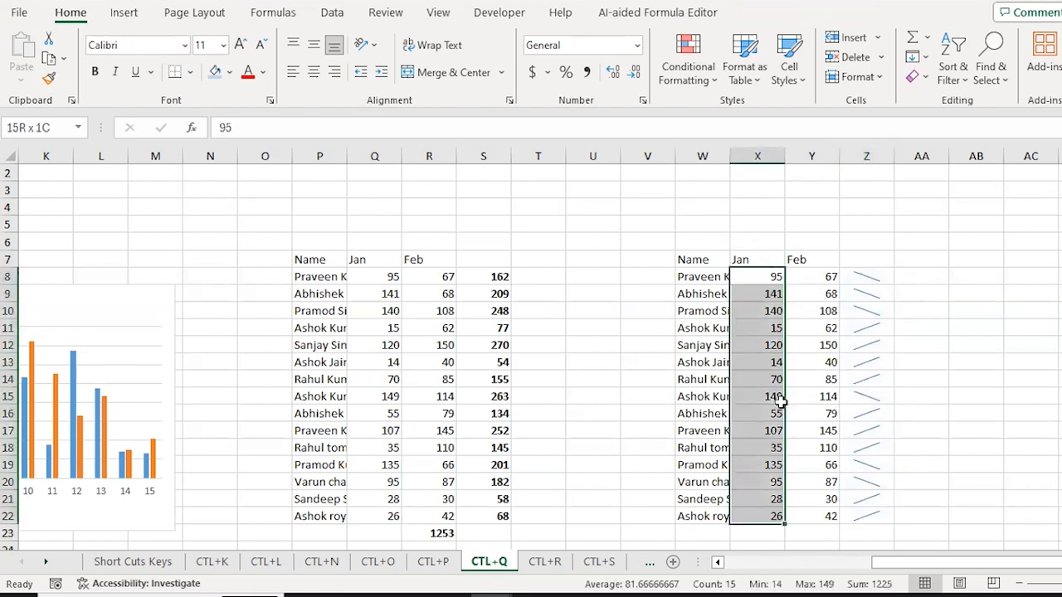
key(shift+Right)
click(853, 536)
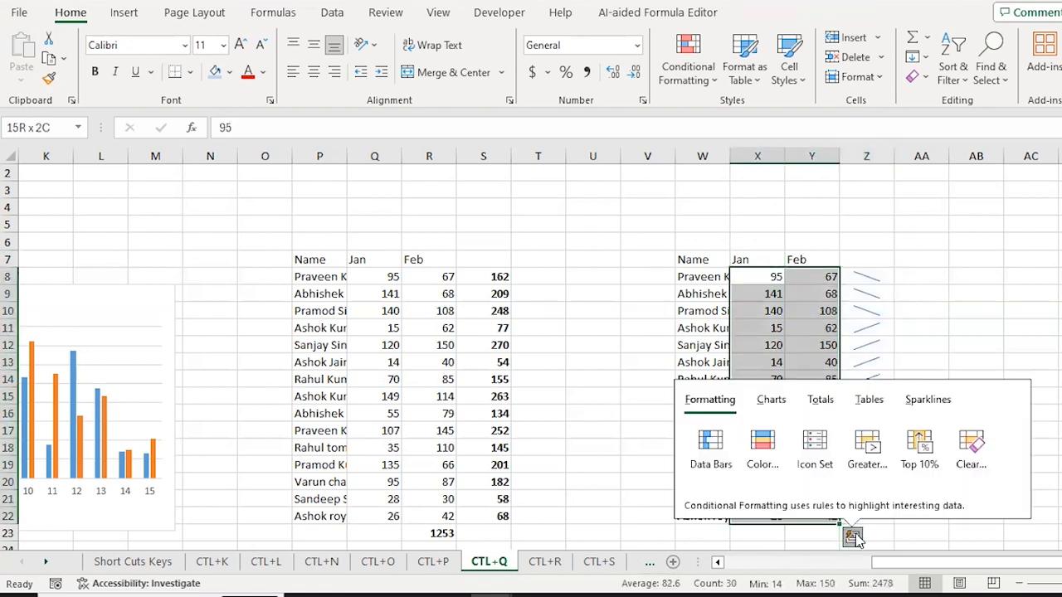
click(925, 410)
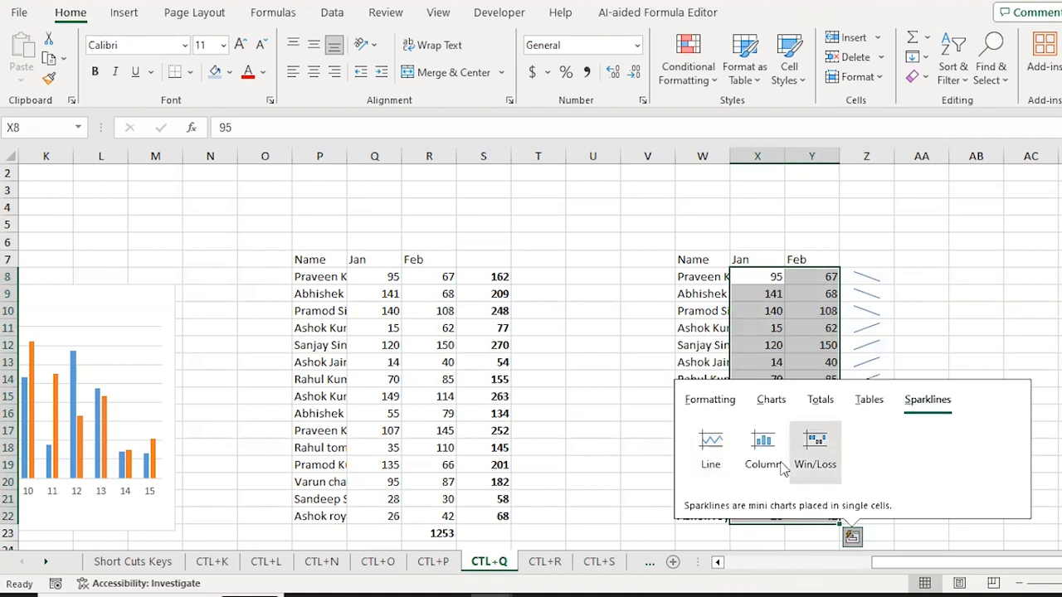
click(710, 465)
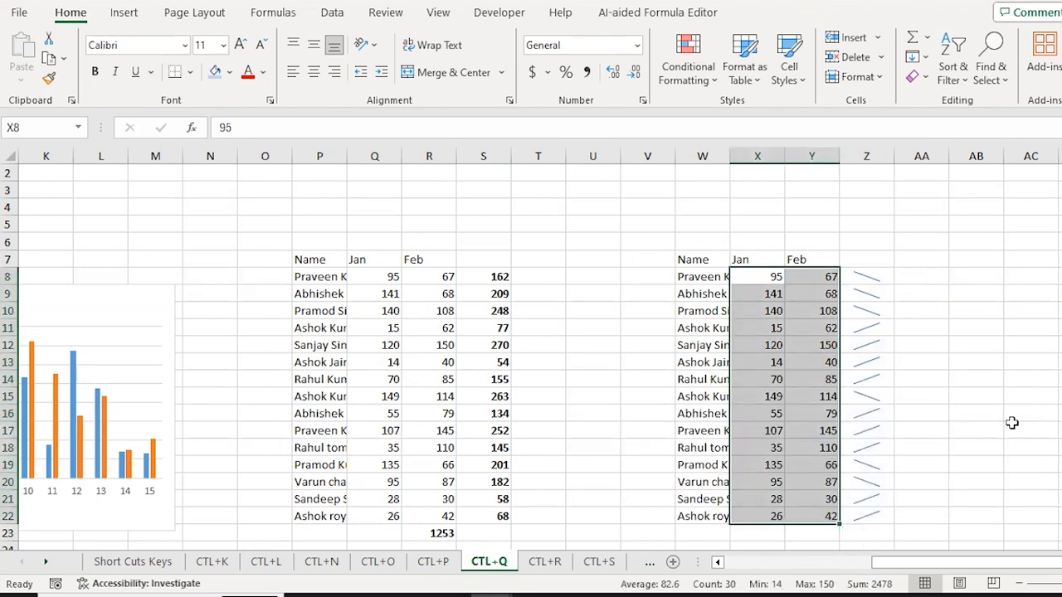
- On the CTL+R sheet, fill the Apr values G5:G19 right into column H
key(ctrl+Page_Down)
key(Down)
key(Down)
key(Right)
key(Right)
key(Right)
key(Right)
key(Right)
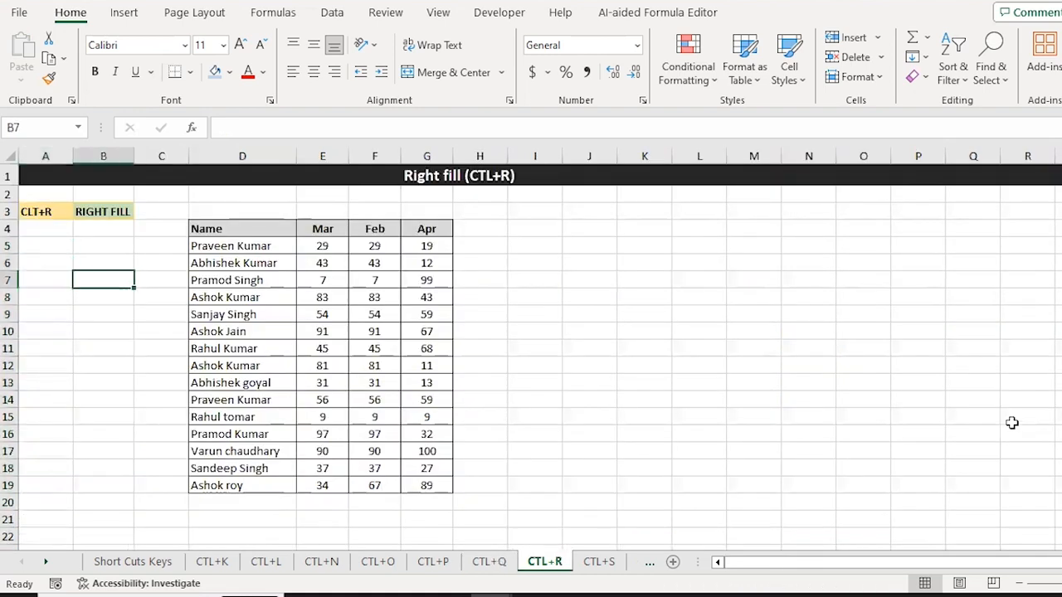
key(Right)
key(Up)
key(Up)
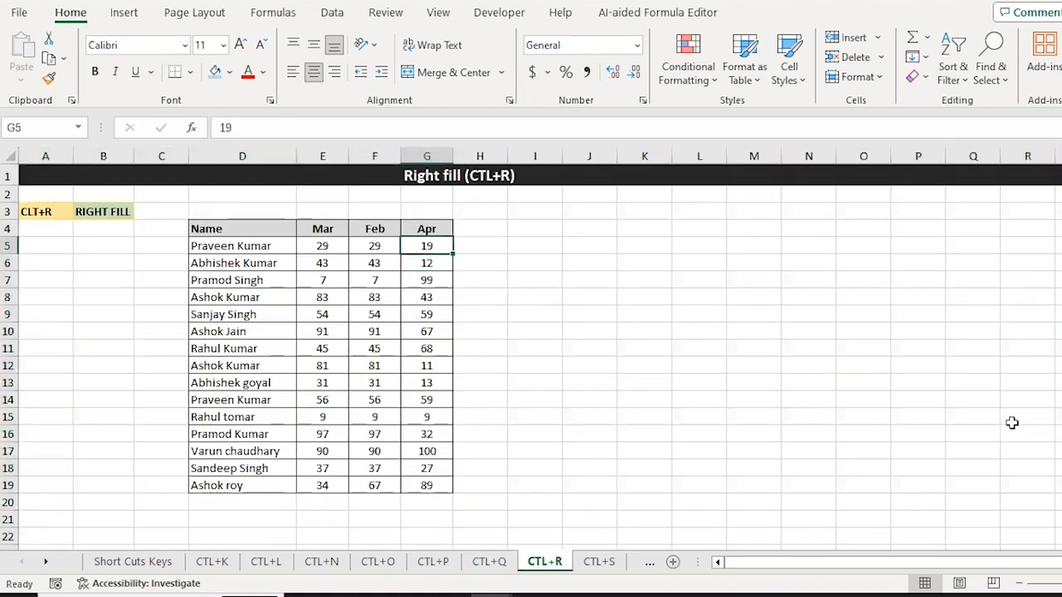
key(Up)
key(Down)
key(Right)
key(Left)
key(ctrl+shift+Down)
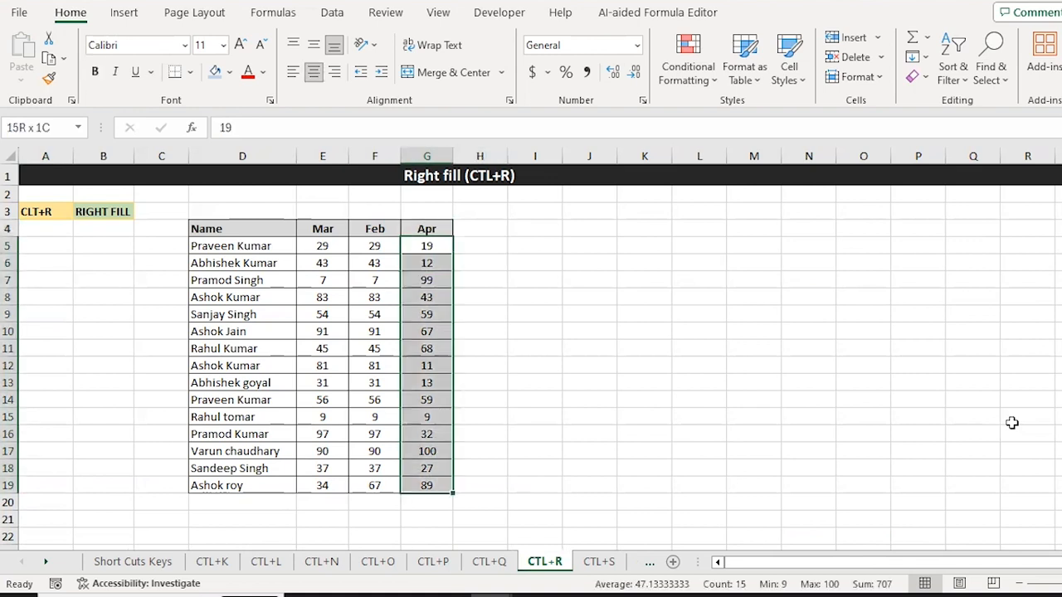
key(shift+Right)
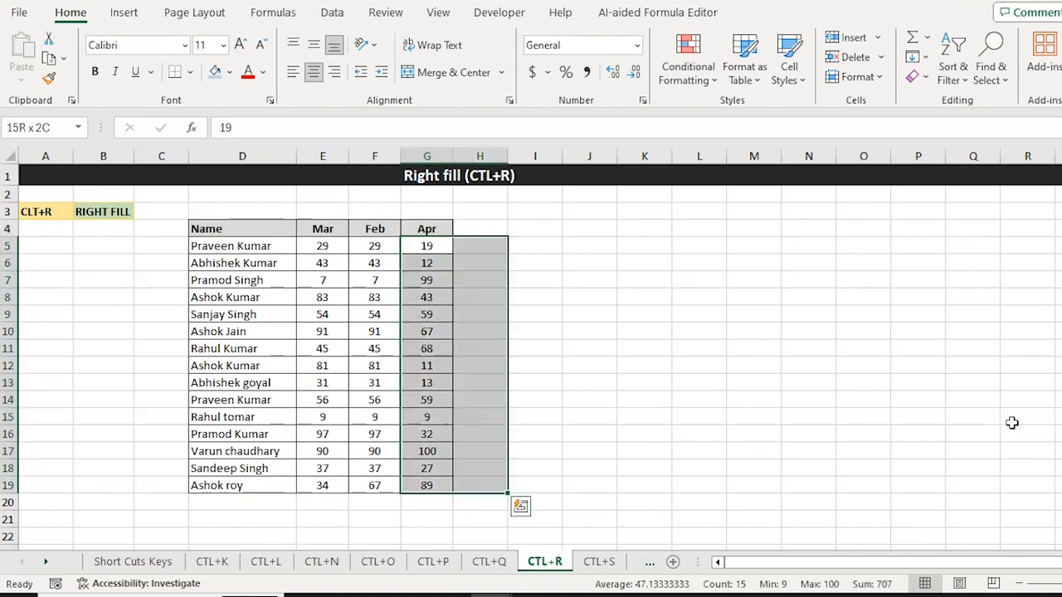
key(ctrl+r)
key(Right)
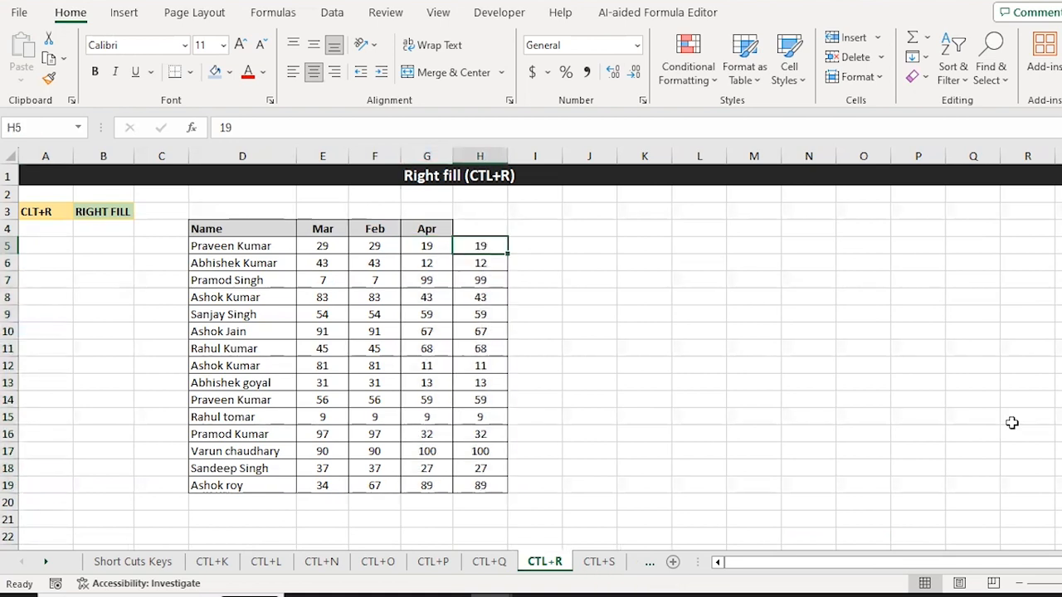
- Fill the values in H5:H19 right across columns I to N
key(ctrl+shift+Down)
key(shift+Right)
key(shift+Right)
key(shift+Right)
key(shift+Right)
key(shift+Right)
key(shift+Right)
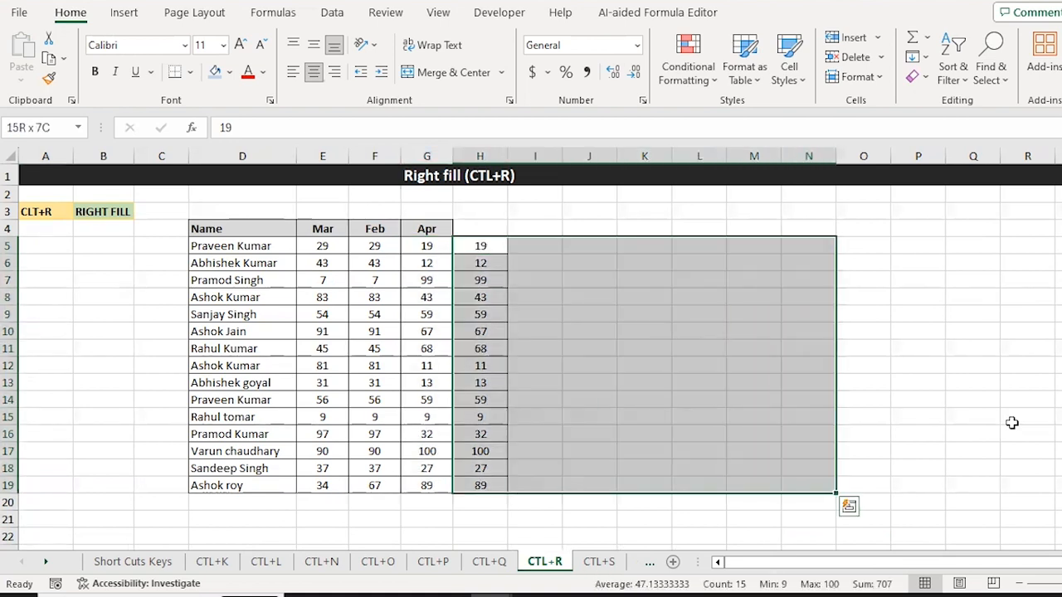
key(ctrl+r)
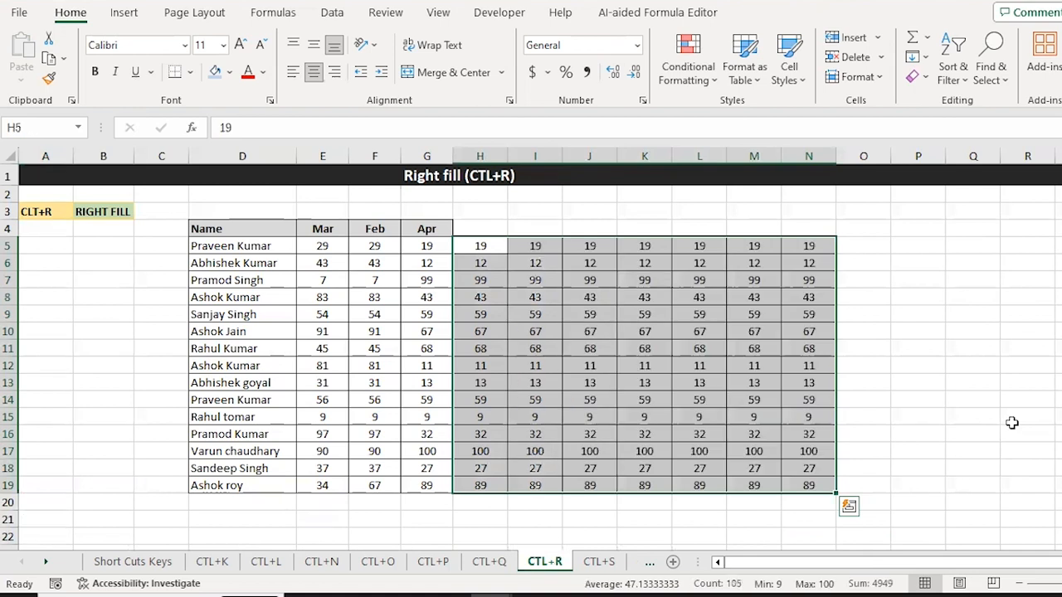
- Enter a short sample first name in cell D21, two rows below the table
key(Right)
key(Right)
key(Right)
key(Right)
key(Right)
key(Right)
key(ctrl+Left)
key(Up)
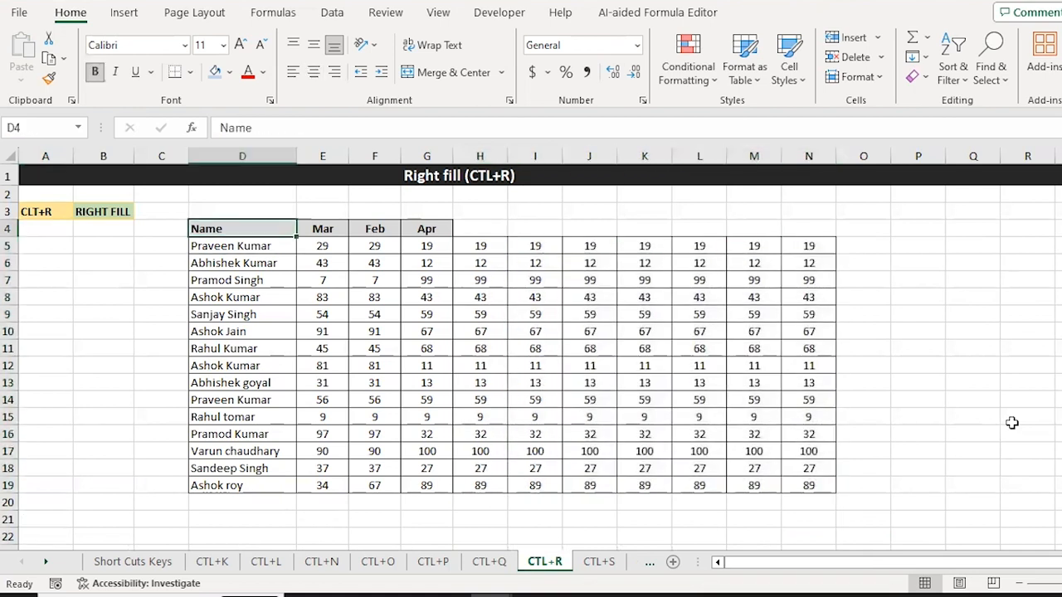
key(ctrl+Down)
key(Down)
key(Down)
key(Down)
key(Down)
key(Up)
key(Up)
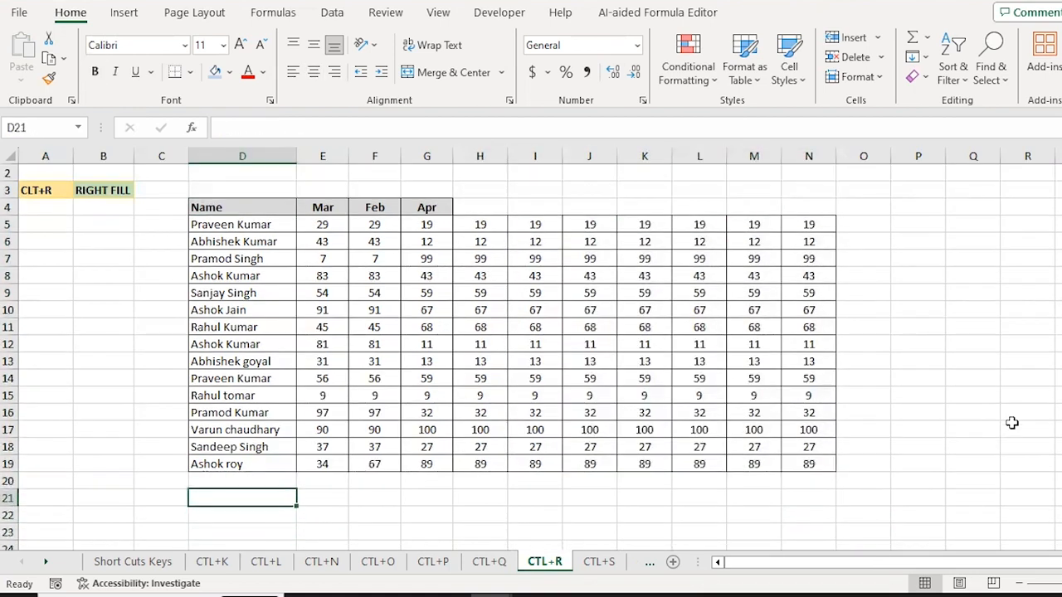
text(ram)
- Fill the text in D21 right across the row to N21
key(shift+Right)
key(shift+Right)
key(shift+Right)
key(shift+Right)
key(shift+Right)
key(shift+Right)
key(shift+Right)
key(shift+Right)
key(shift+Right)
key(shift+Right)
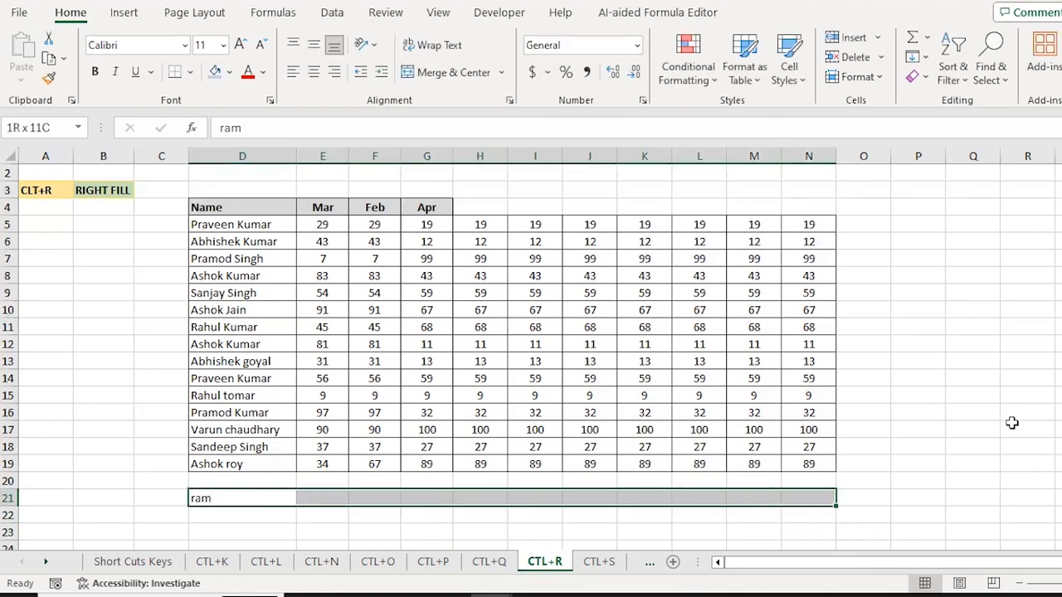
key(ctrl+r)
key(Down)
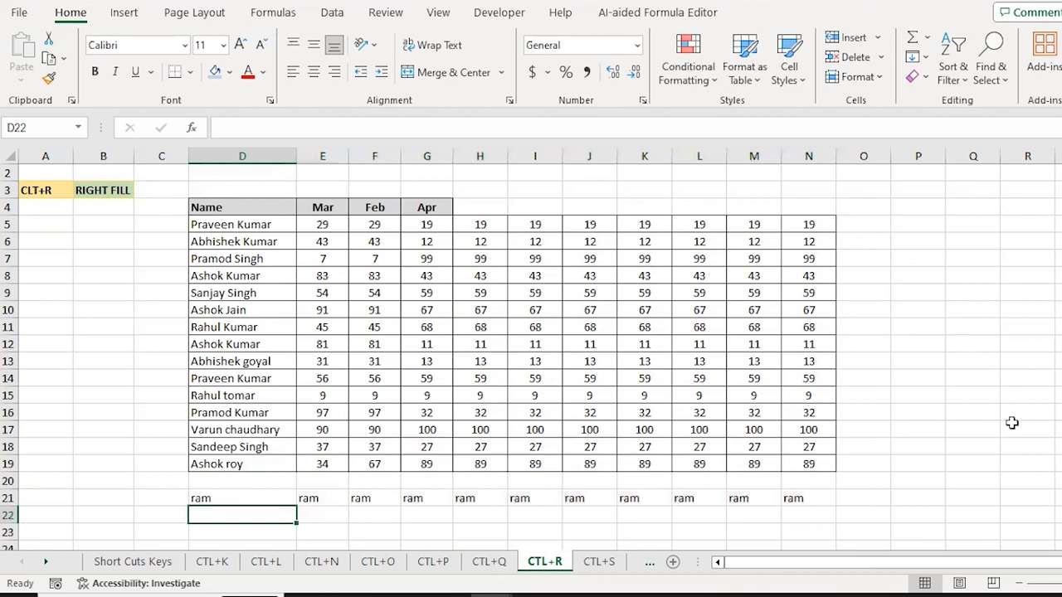
scroll(1012, 424, down, 2)
key(Down)
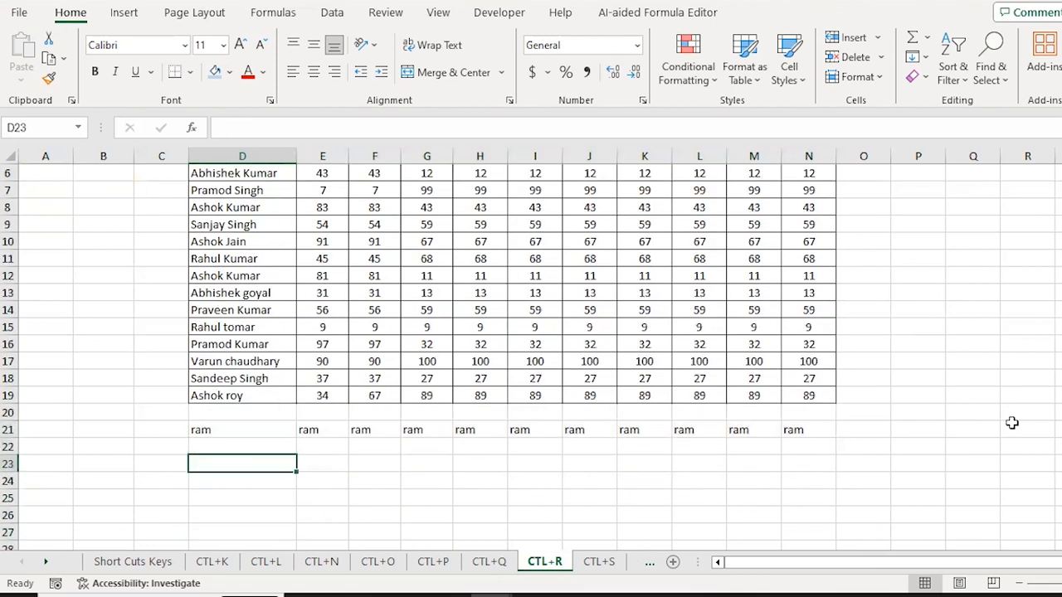
key(Right)
key(shift+Right)
key(shift+Right)
key(shift+Right)
key(shift+Right)
key(shift+Right)
key(shift+Right)
key(shift+Right)
key(shift+Right)
key(shift+Right)
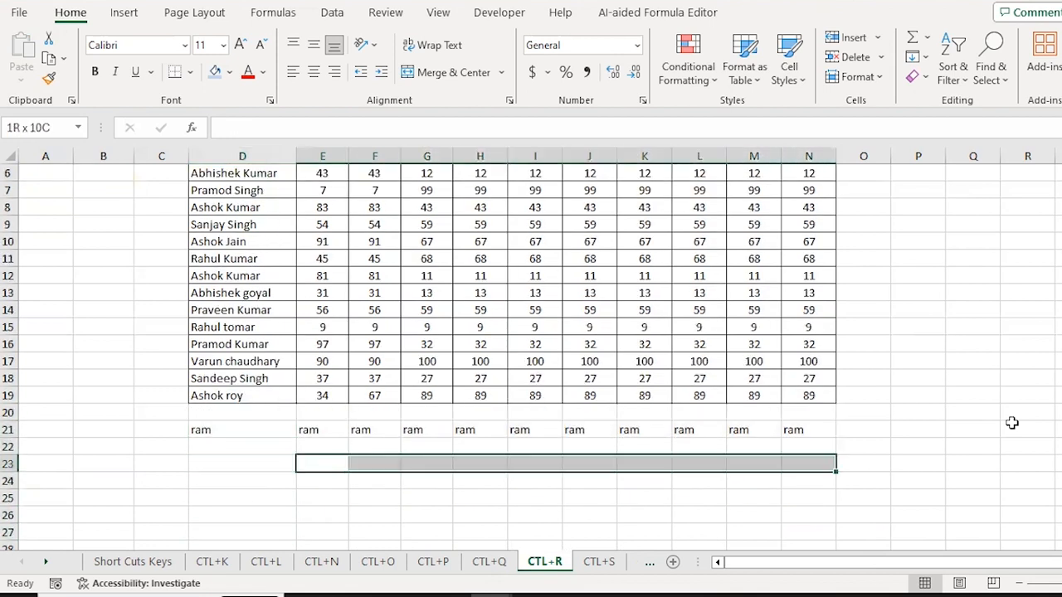
- Repeat the right fill across the already filled row D21:N21
key(Left)
key(Up)
key(Up)
key(ctrl+shift+Right)
key(ctrl+r)
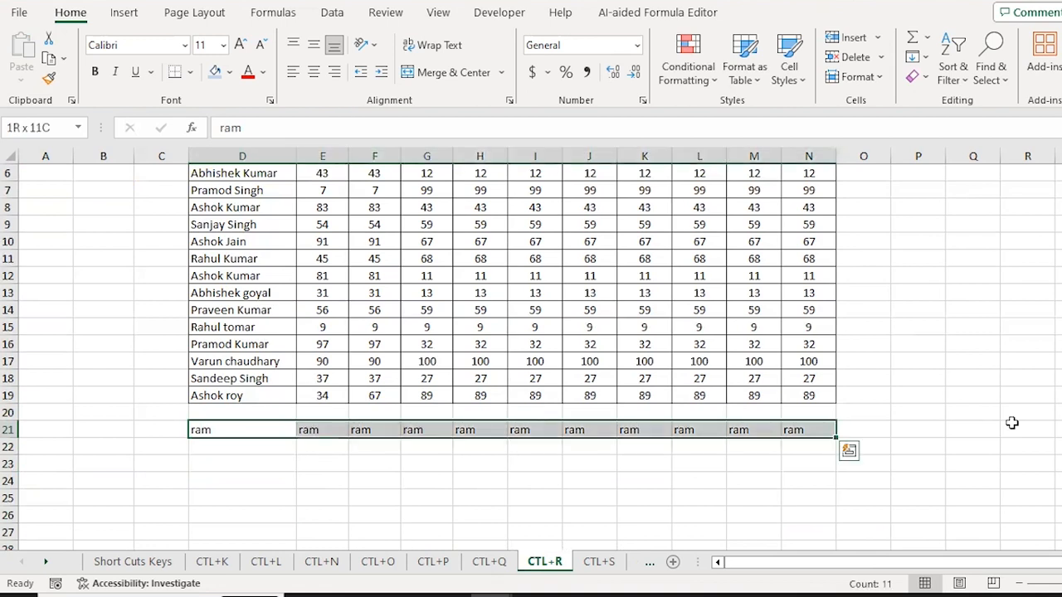
- Open the CTL+S sheet and look over its employee data for the Save file shortcut
key(ctrl+Page_Down)
key(Down)
key(Down)
key(Down)
key(Down)
key(Down)
key(Down)
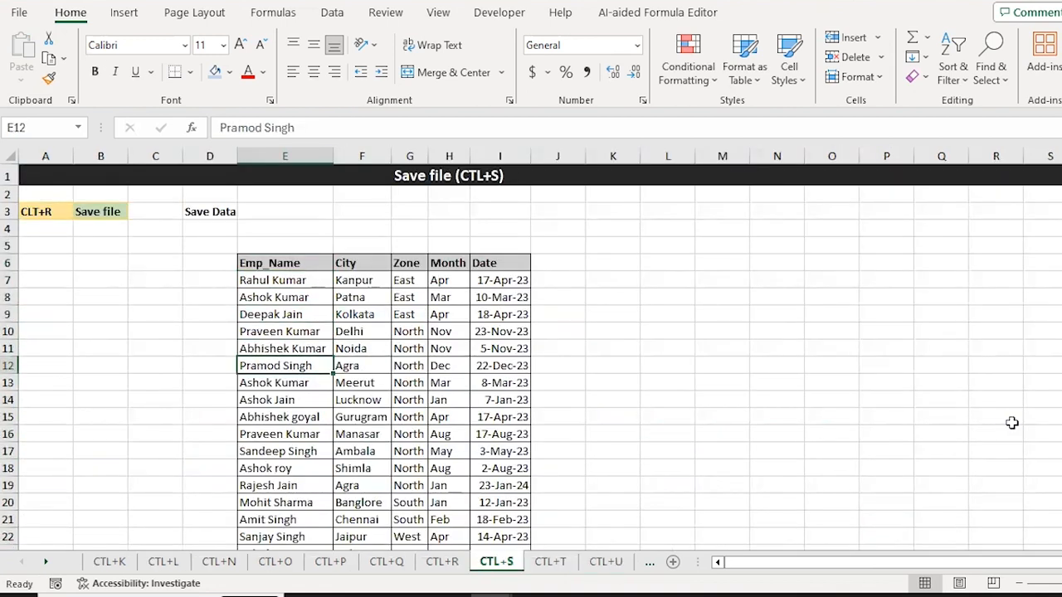
- On the CTL+T sheet, convert the range B5:I24 into a table with headers
key(ctrl+Page_Down)
key(Down)
key(ctrl+shift+Right)
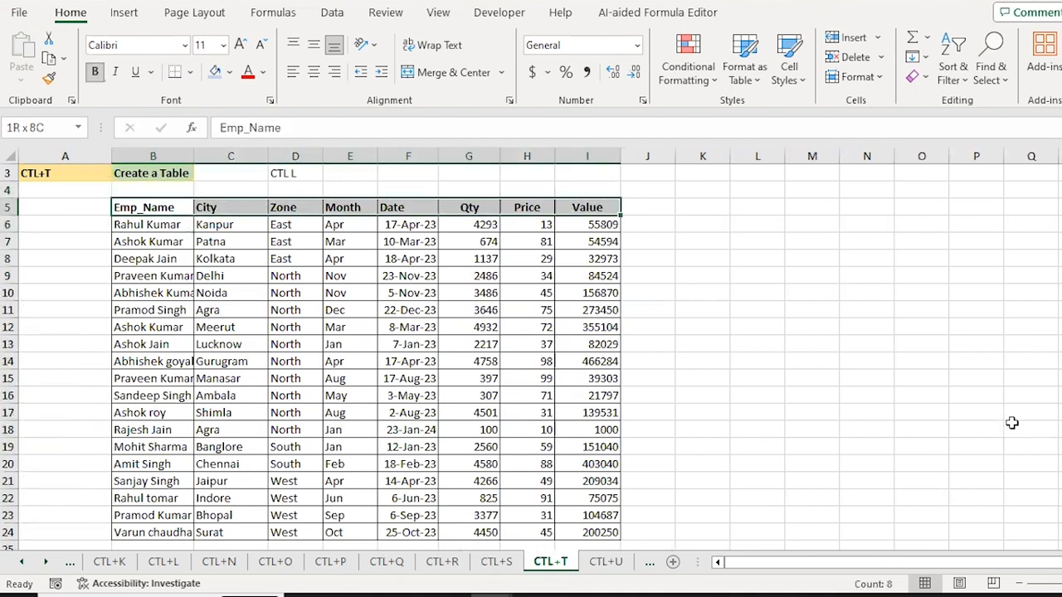
key(ctrl+shift+Down)
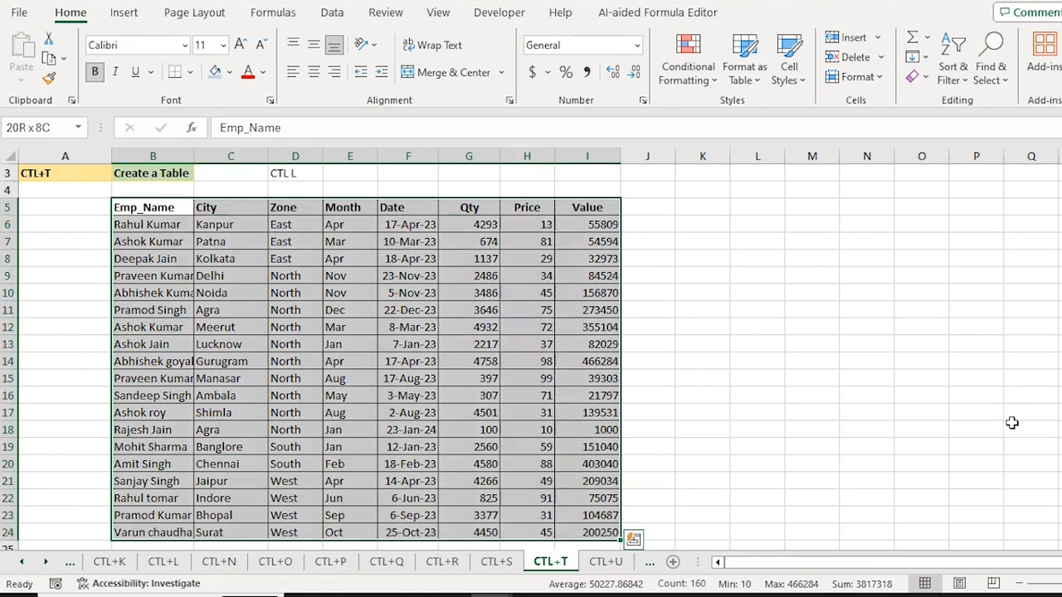
key(ctrl+t)
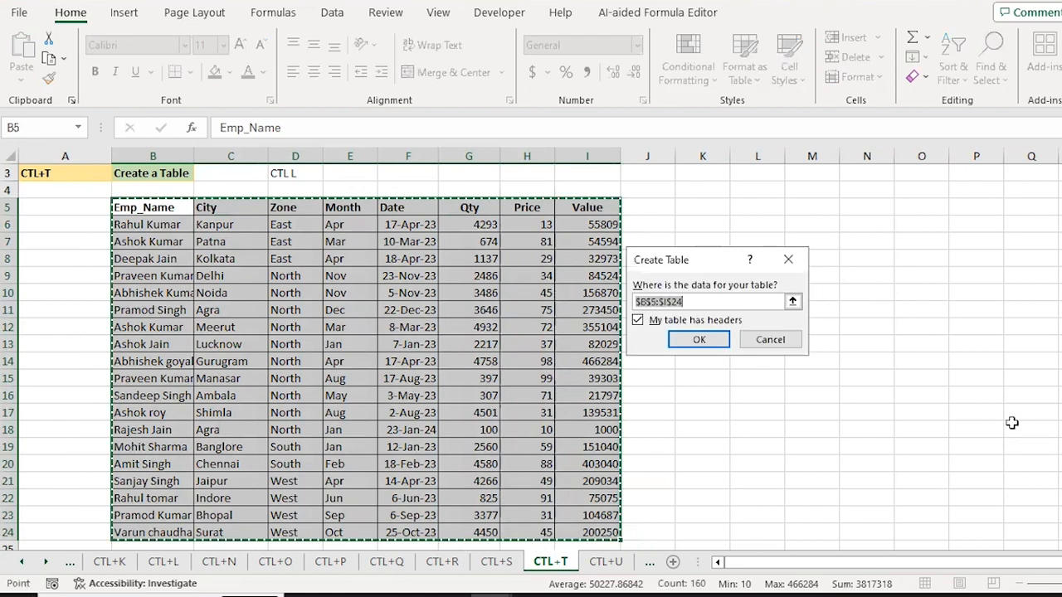
click(699, 341)
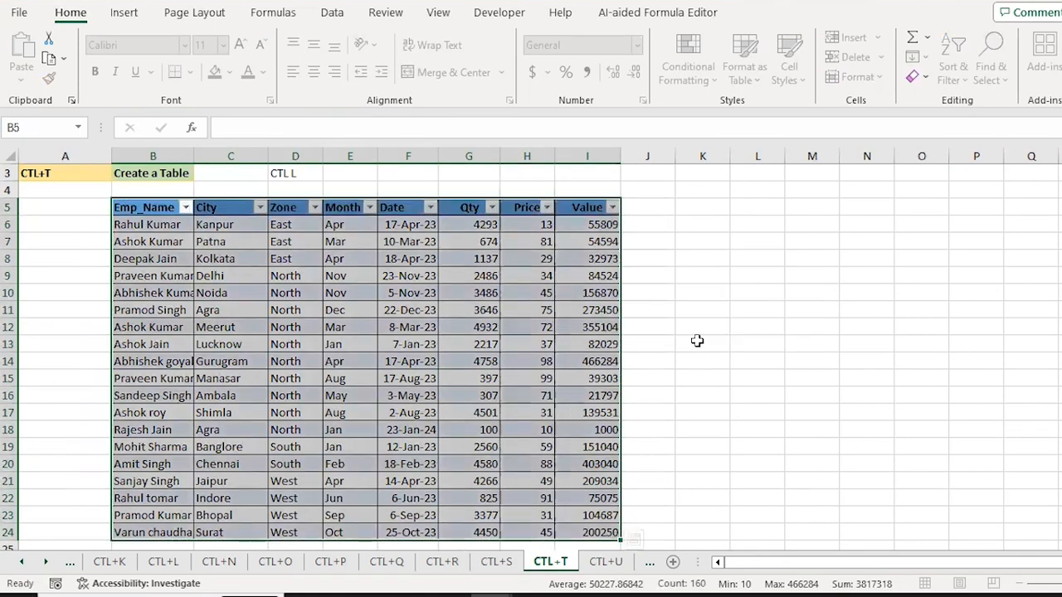
- Revisit the table, slicer and chart on the CTL+L sheet and return to the CTL+T sheet
click(162, 564)
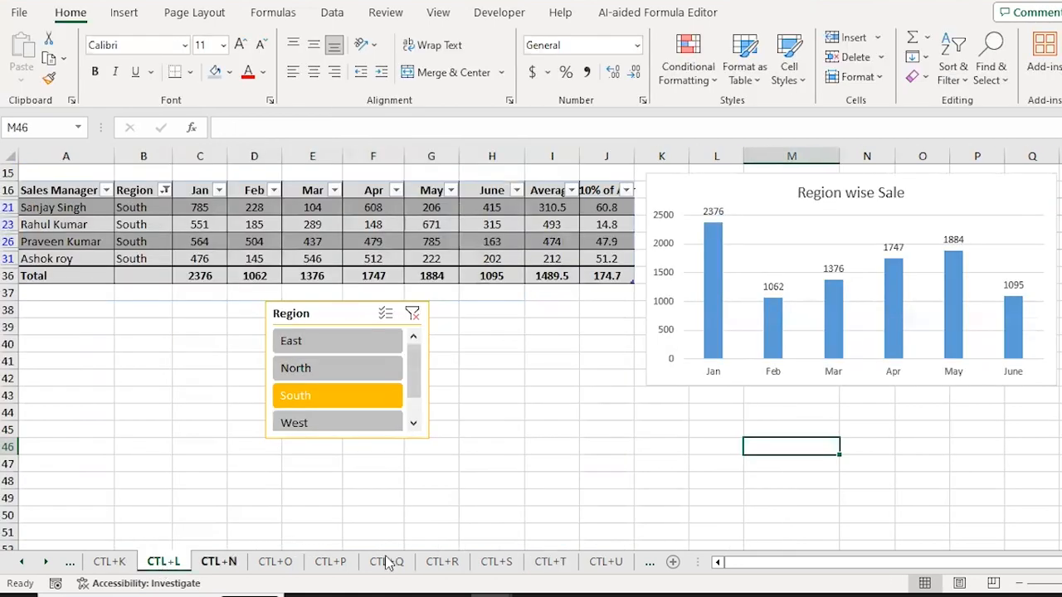
click(550, 565)
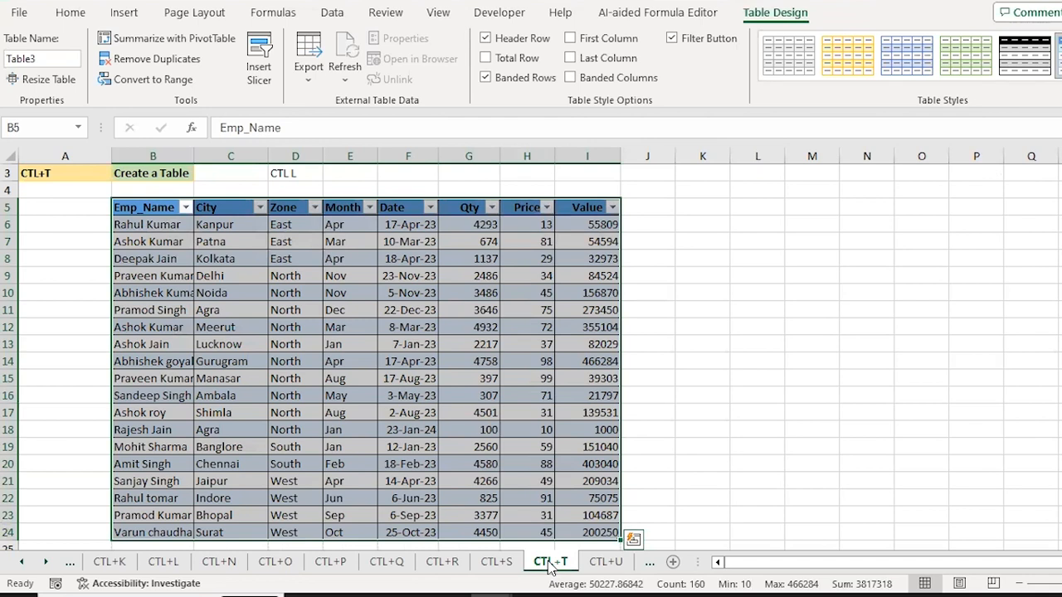
- On the CTL+U sheet, underline the text in cell E10 and in the range E13:I13
key(ctrl+Page_Down)
click(328, 333)
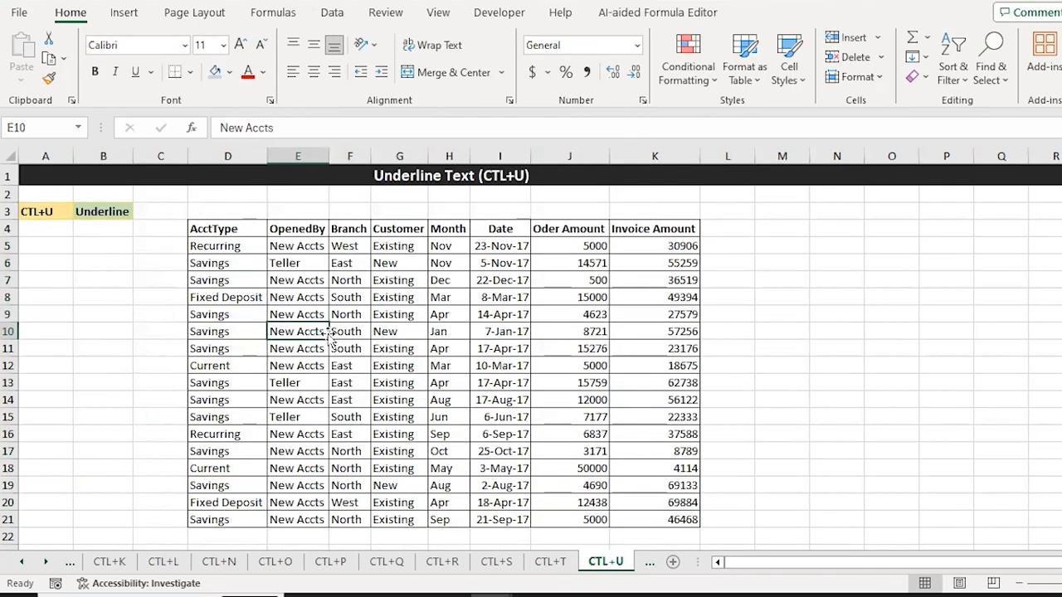
key(Down)
key(Down)
key(Down)
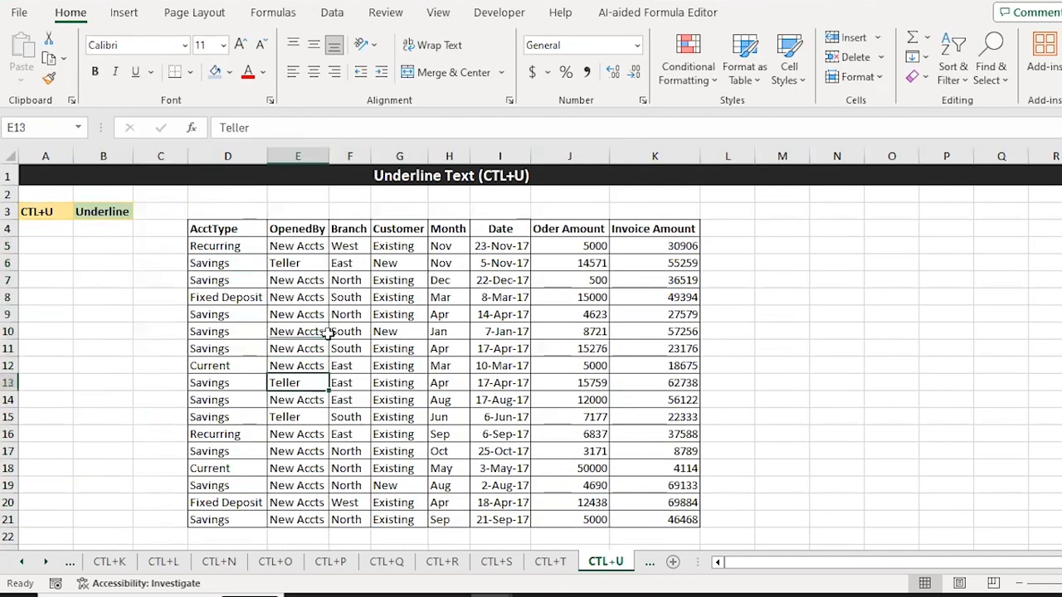
key(shift+Right)
key(shift+Right)
key(shift+Right)
key(shift+Right)
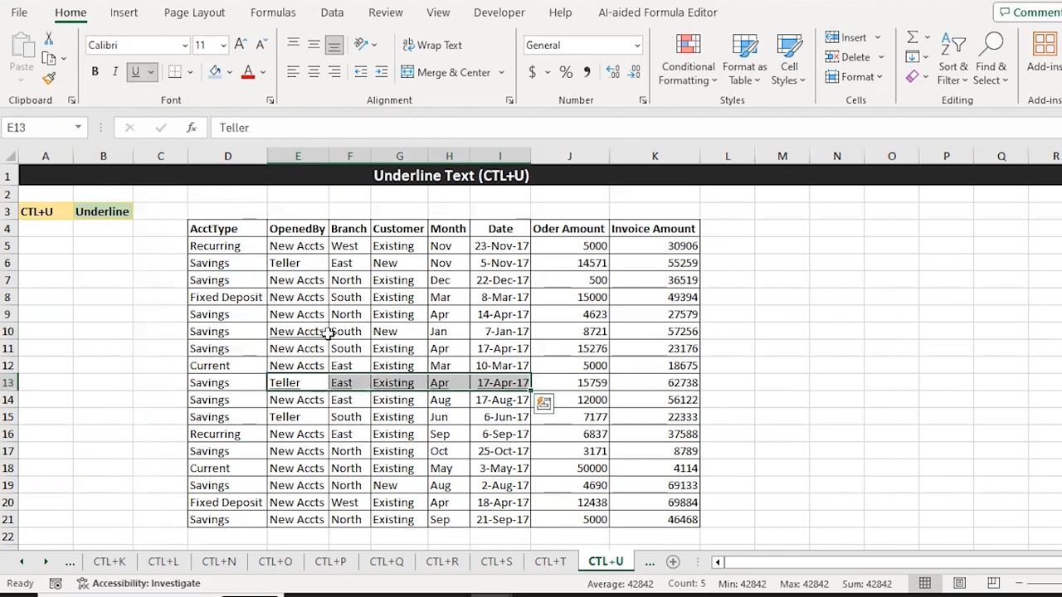
- Underline the account type and OpenedBy cells in D16:E18
key(Down)
key(Down)
key(Down)
key(Left)
key(shift+Down)
key(shift+Down)
key(shift+Right)
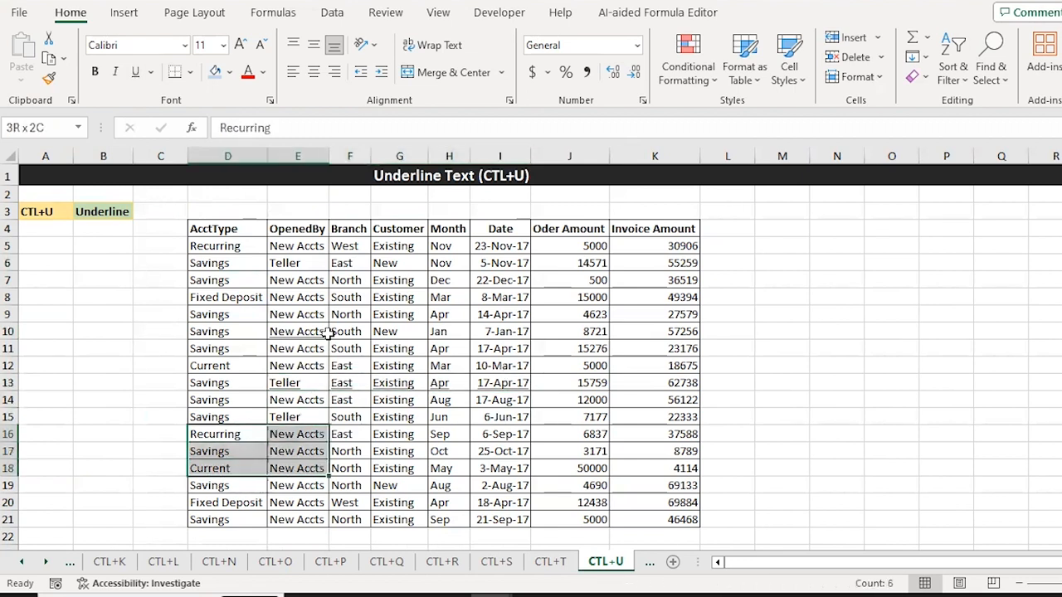
key(ctrl+u)
key(Right)
key(Right)
key(Right)
- On the CTL+V sheet, copy the order amount in I10 and paste it into M10
key(ctrl+Page_Down)
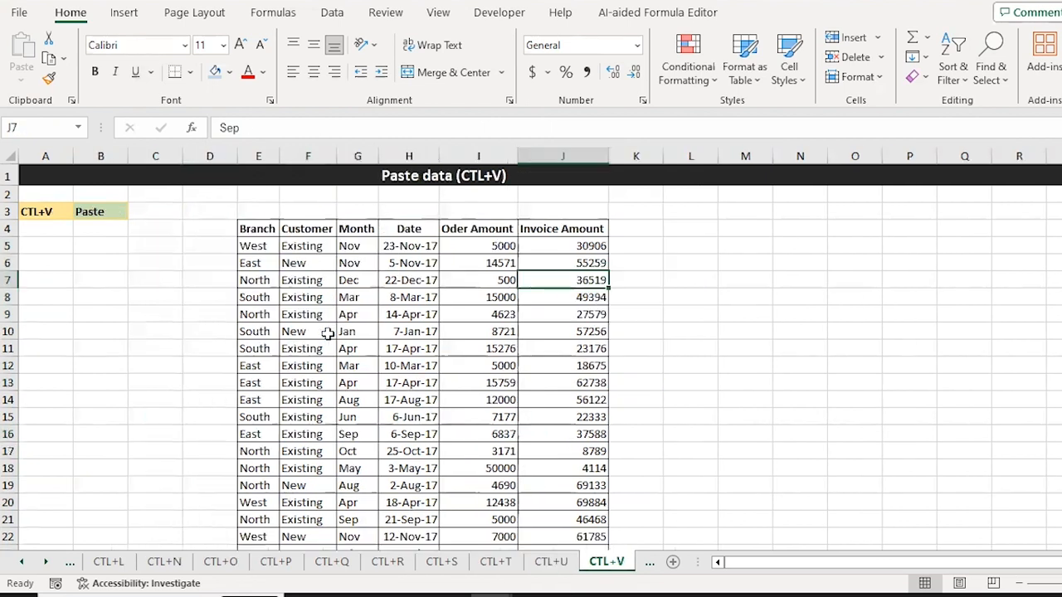
key(Left)
key(Down)
key(Down)
key(Down)
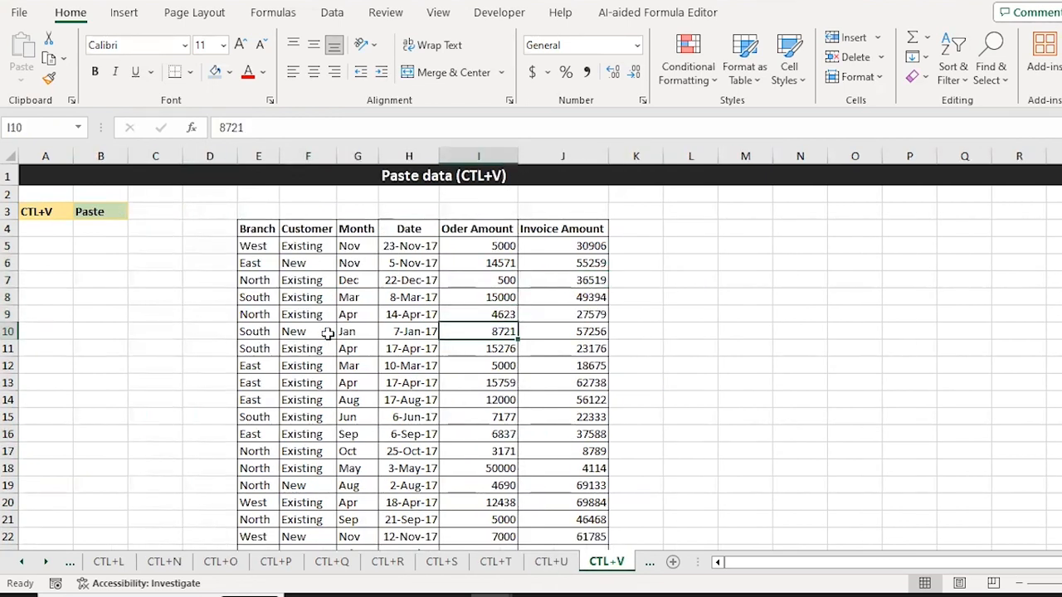
key(ctrl+c)
key(Right)
key(Right)
key(Right)
key(Right)
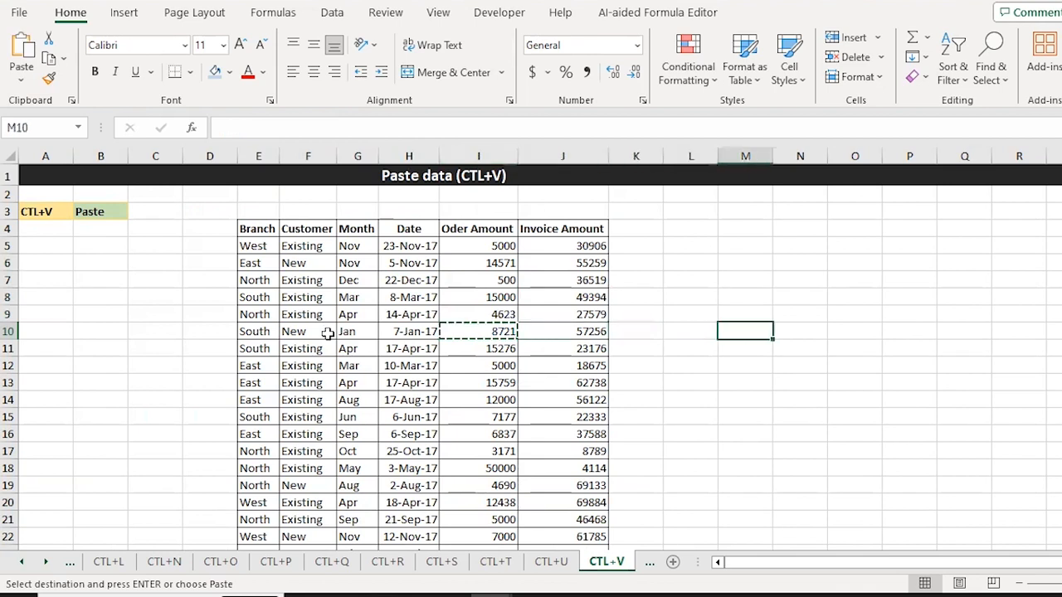
key(ctrl+v)
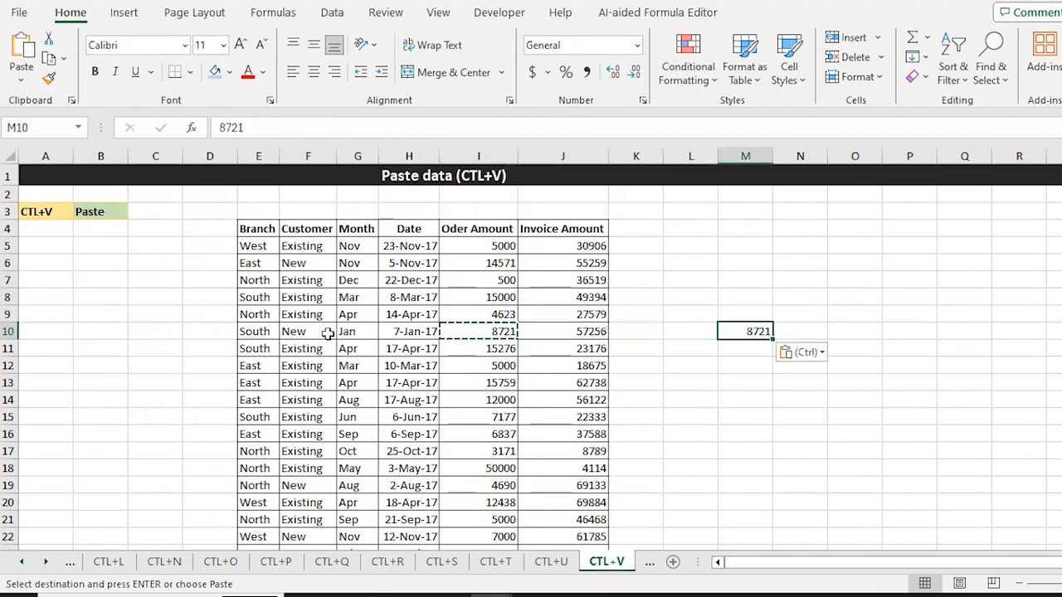
- Compare the source order amount in I10 with the pasted value in M10 and clear the copy selection
key(Left)
key(Left)
key(Left)
key(Left)
key(Right)
key(Right)
key(Right)
key(Right)
key(Escape)
- Open the CLT+W sheet and select cell G10 in the Mar column
key(ctrl+Page_Down)
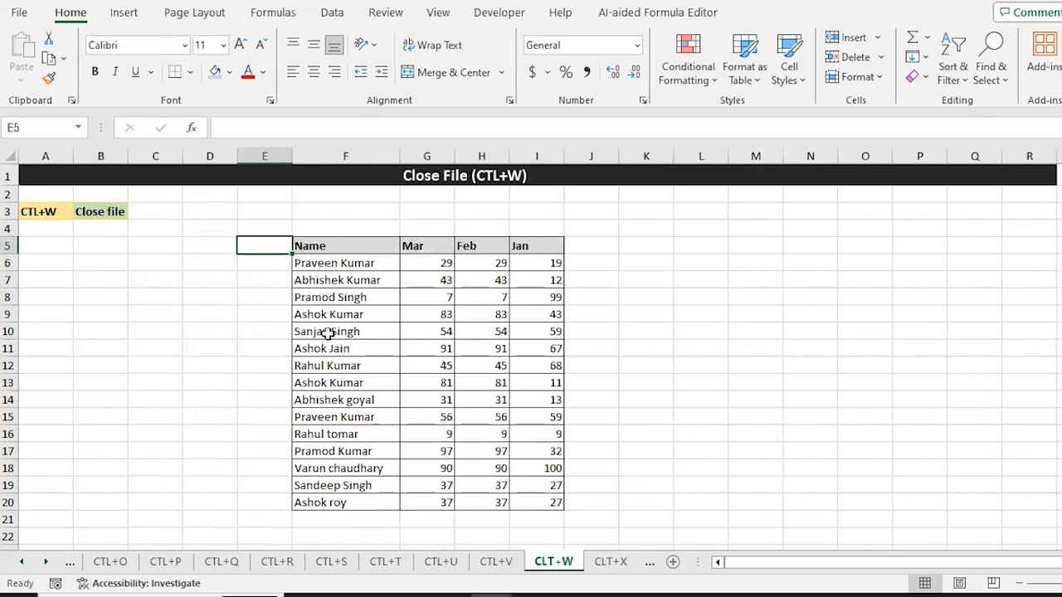
key(Right)
key(Right)
key(Down)
key(Down)
key(Down)
key(Down)
key(Down)
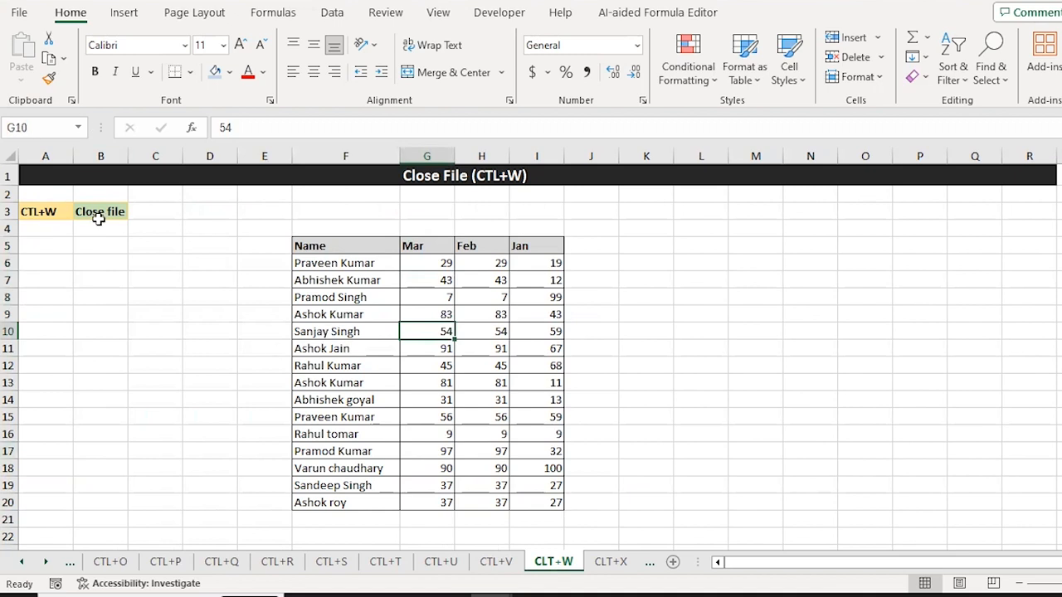
- Switch to the blank workbook with Sheet1 to Sheet4 and close it
key(alt+Tab)
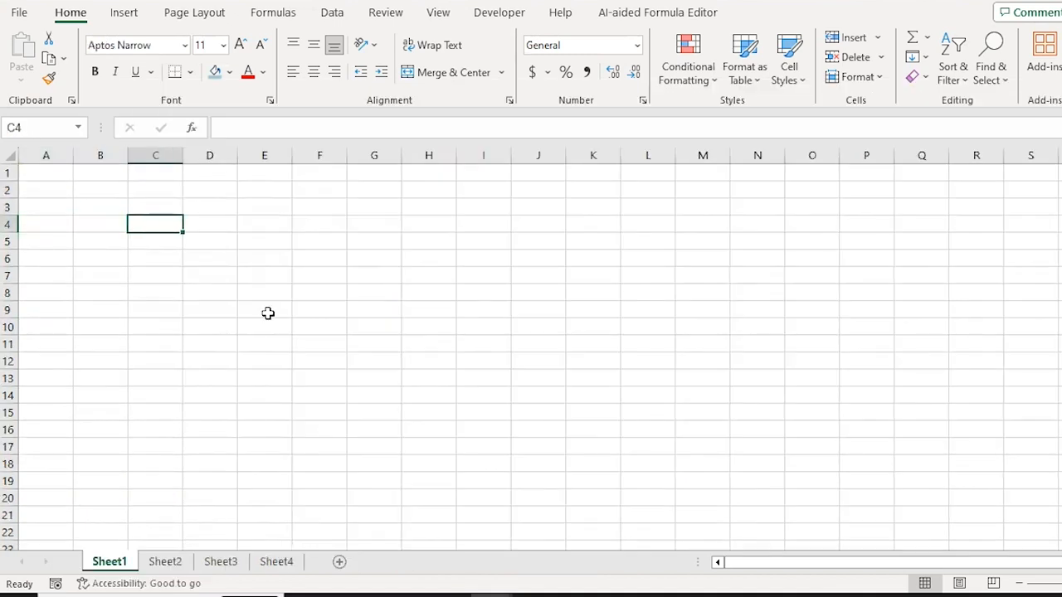
click(100, 223)
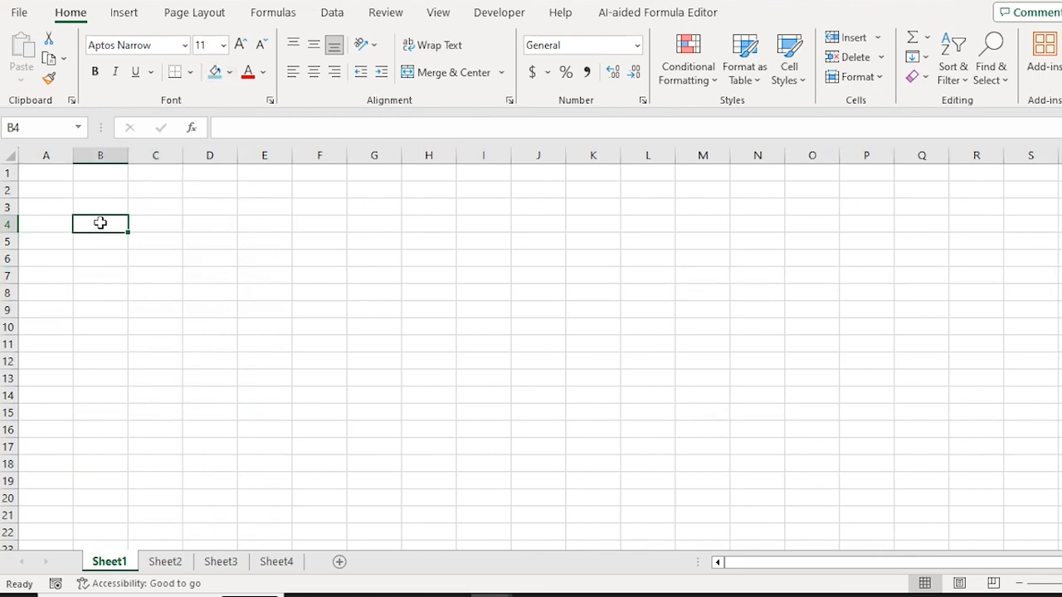
key(Down)
key(Down)
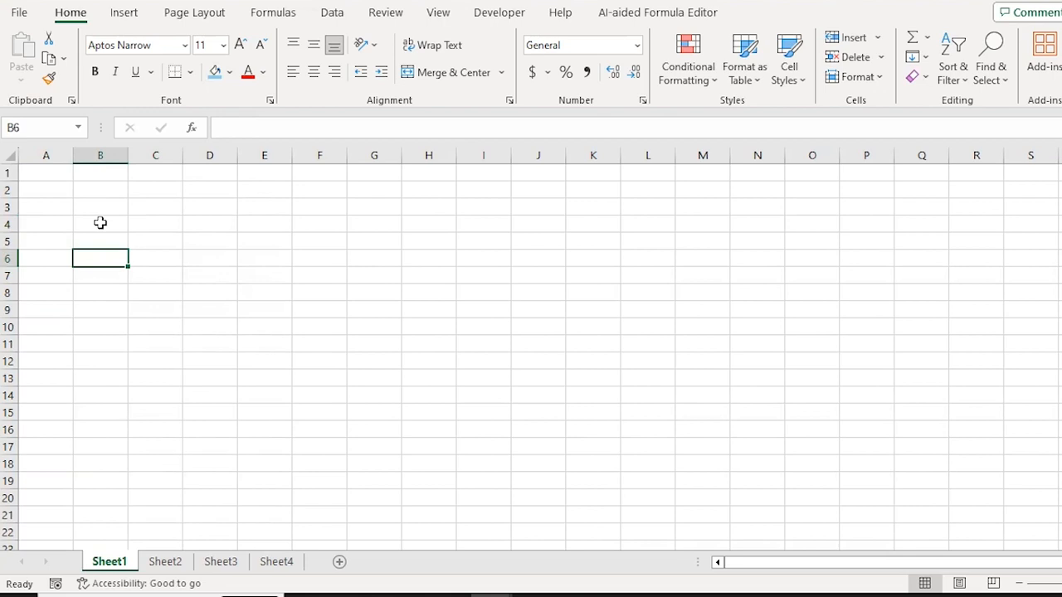
key(ctrl+w)
- On the CLT+X sheet, cut the date in G10 and paste it into L10
key(ctrl+Page_Down)
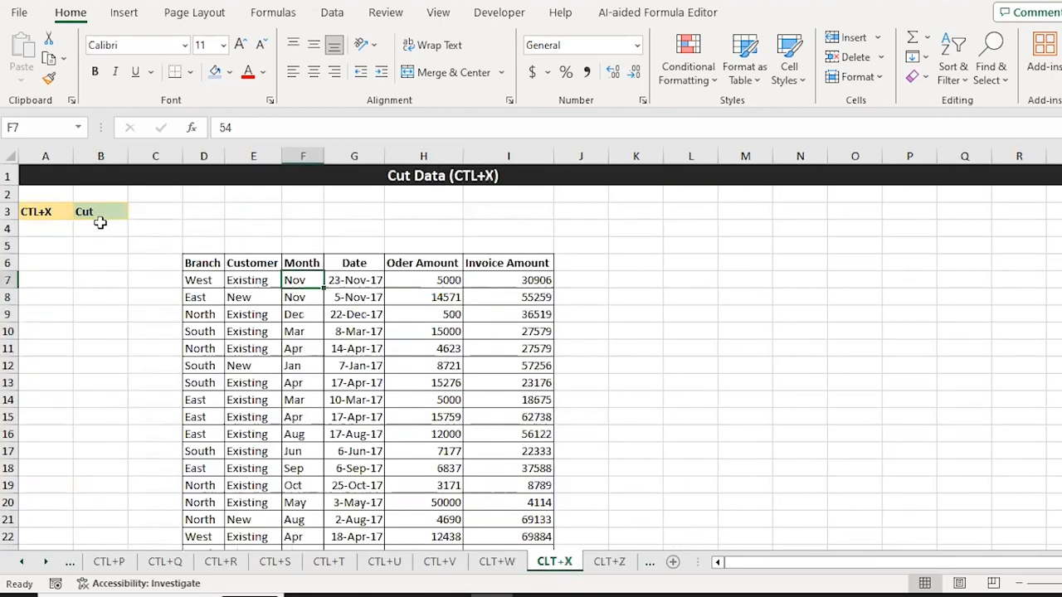
key(Down)
key(Down)
key(Right)
key(Right)
key(Down)
key(Left)
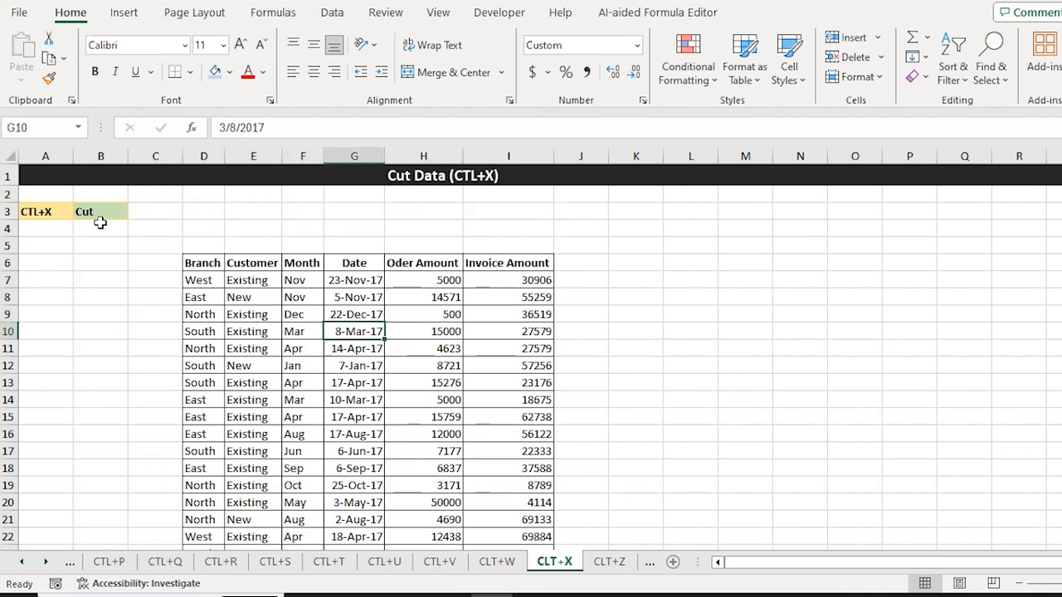
key(ctrl+x)
key(Right)
key(Right)
key(Right)
key(Right)
key(Right)
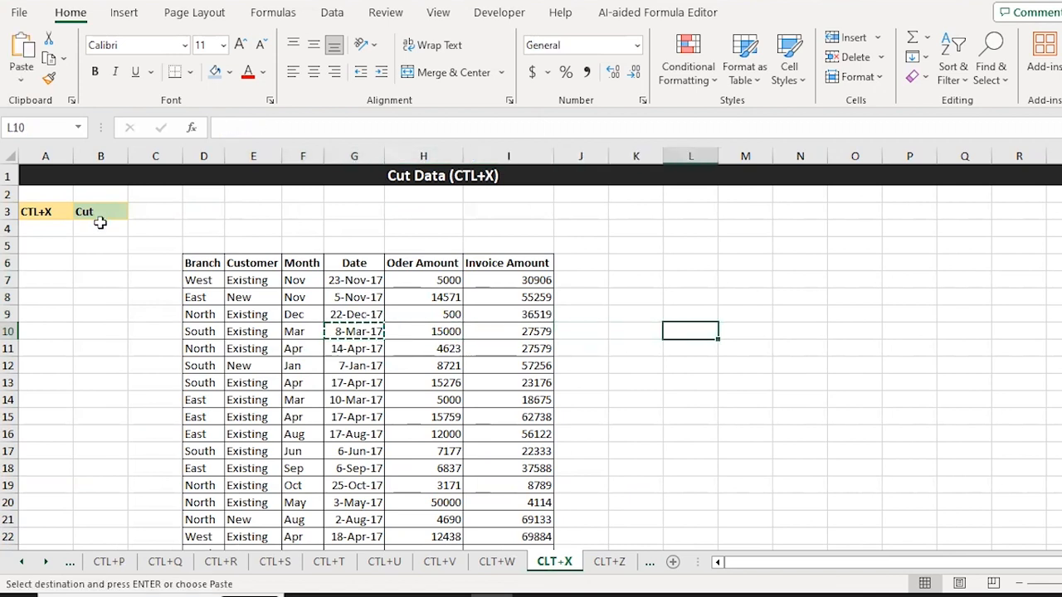
key(ctrl+v)
- Compare the source cell G10 with the destination cell L10 along row 10
key(Left)
key(Left)
key(Left)
key(Left)
key(Left)
key(Right)
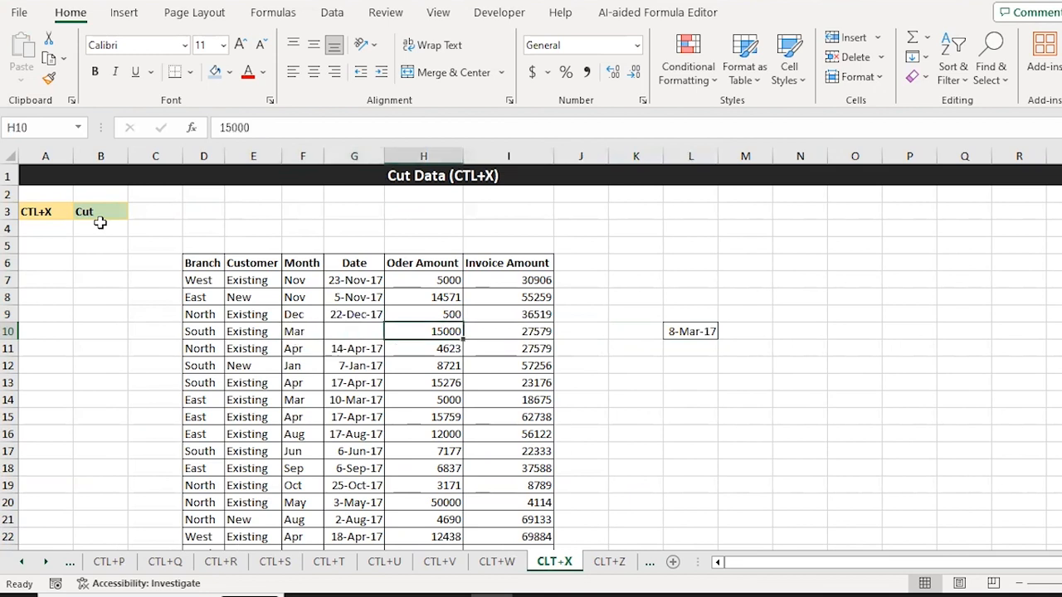
key(Right)
key(Right)
key(Right)
key(Right)
- Open the CLT+Z sheet and move to cell D10 in the Invoice Amount column
key(ctrl+Page_Down)
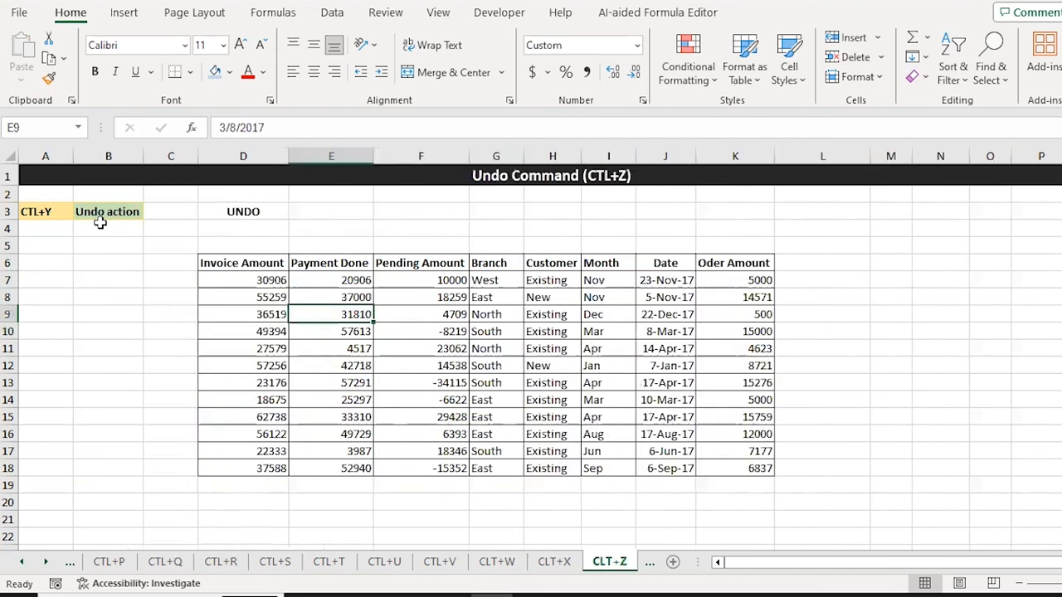
key(Right)
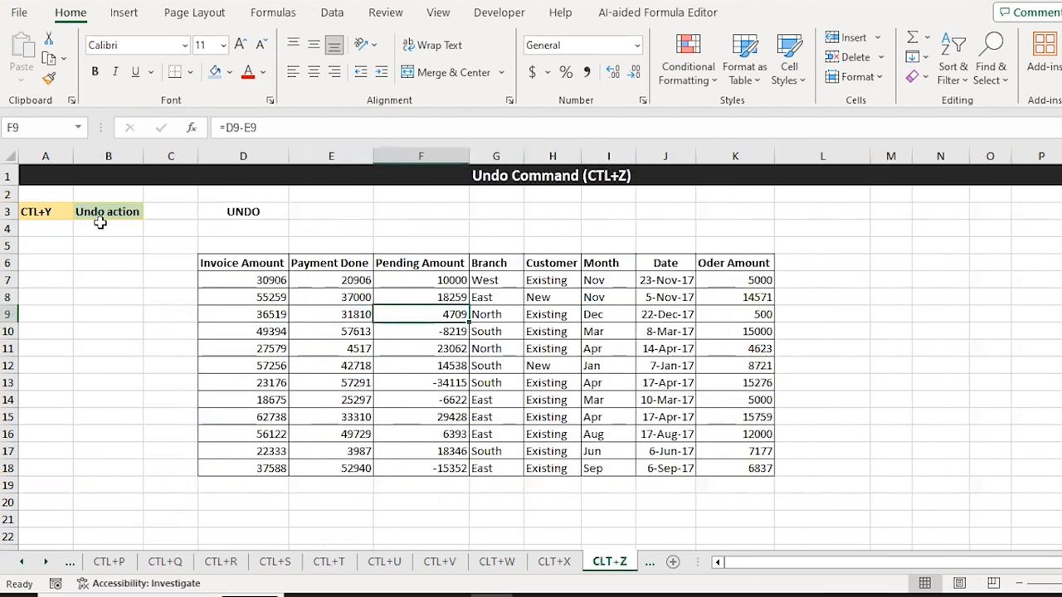
key(ctrl+Page_Down)
key(ctrl+Page_Up)
key(Down)
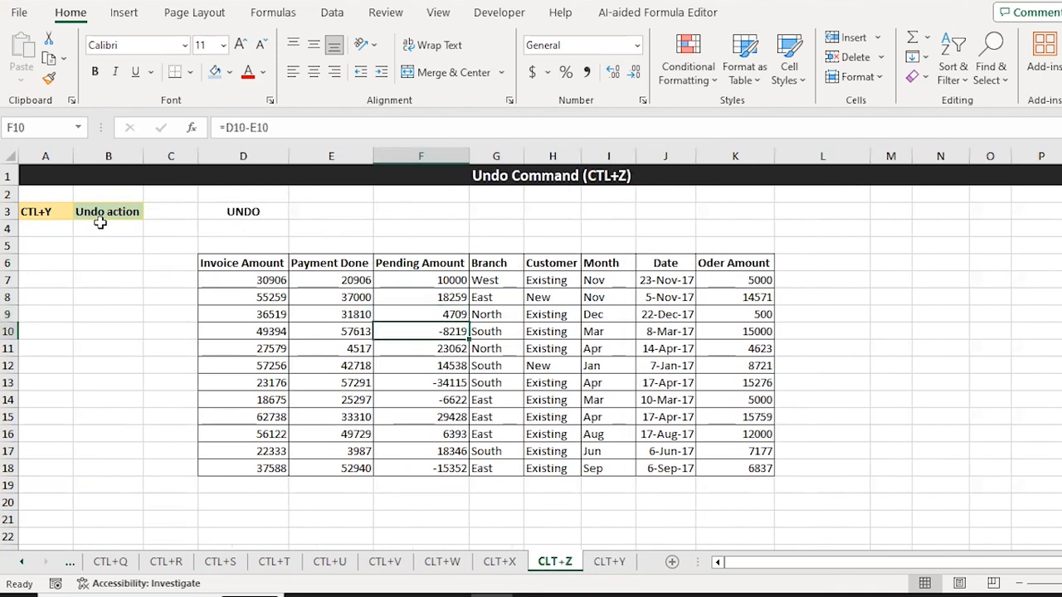
key(Down)
key(Left)
key(Up)
key(Left)
key(Left)
key(Right)
key(Up)
key(Up)
key(Down)
key(Down)
- Make the invoice amounts in D10:D14 bold and undo the bold formatting
key(shift+Down)
key(shift+Down)
key(shift+Down)
key(shift+Down)
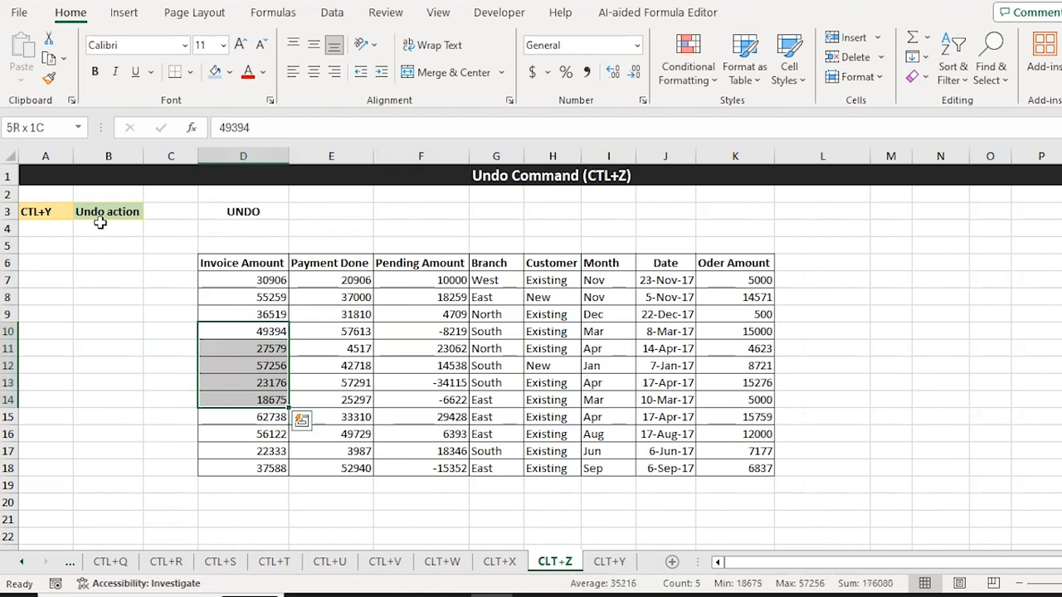
key(ctrl+b)
key(Down)
key(Up)
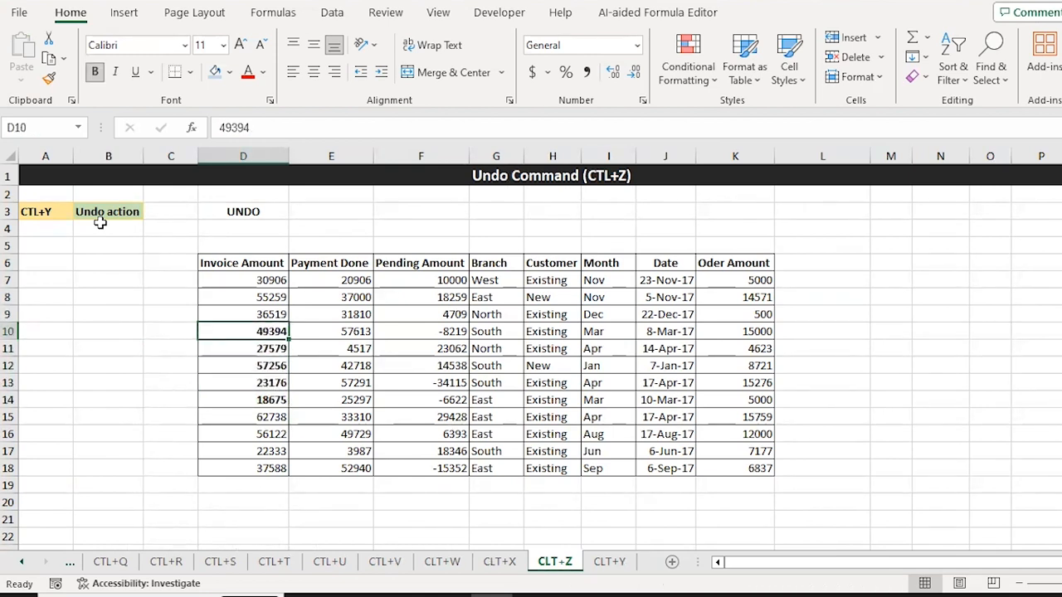
key(ctrl+z)
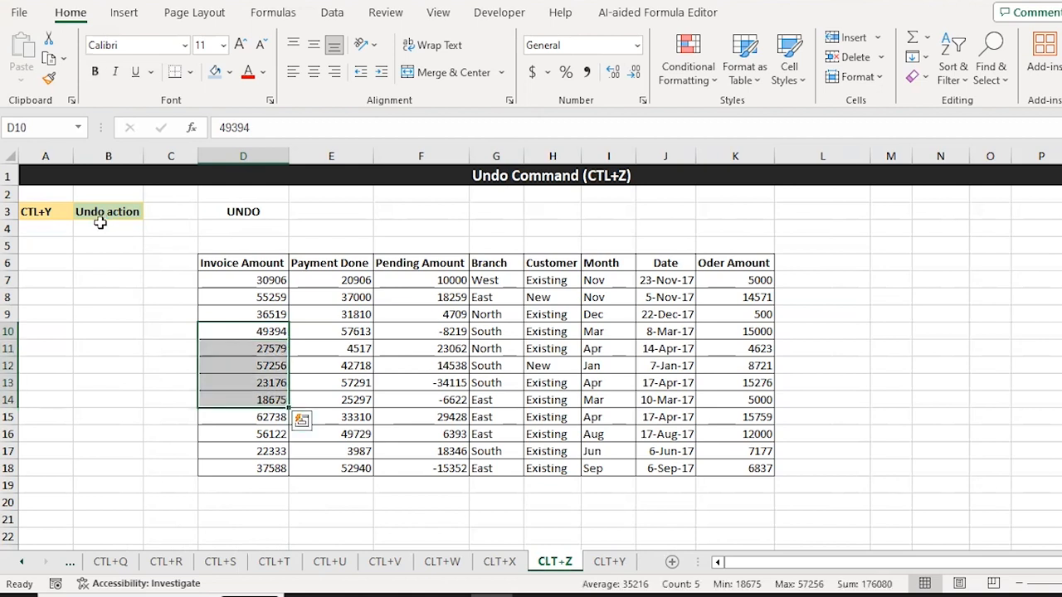
- Apply red font color to the range F10:H13 and undo the color change
key(Right)
key(Right)
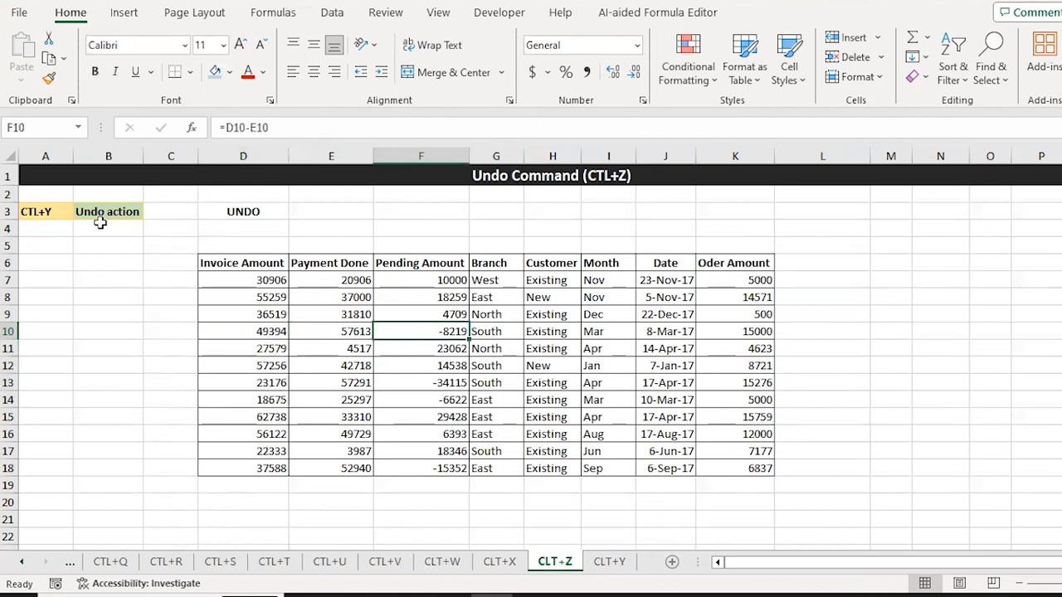
key(shift+Down)
key(shift+Down)
key(shift+Down)
key(shift+Right)
key(shift+Right)
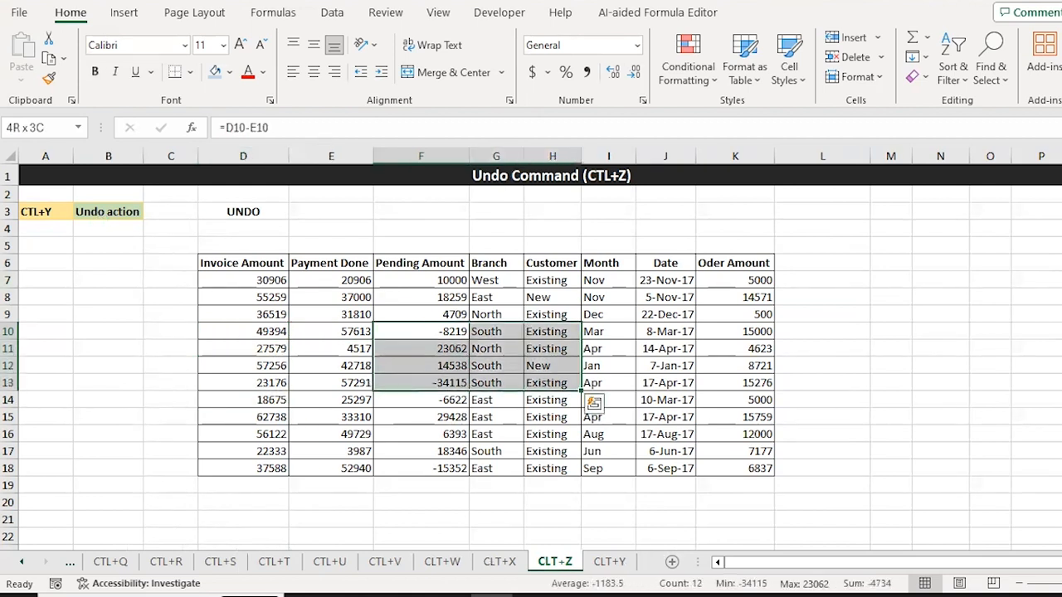
click(247, 72)
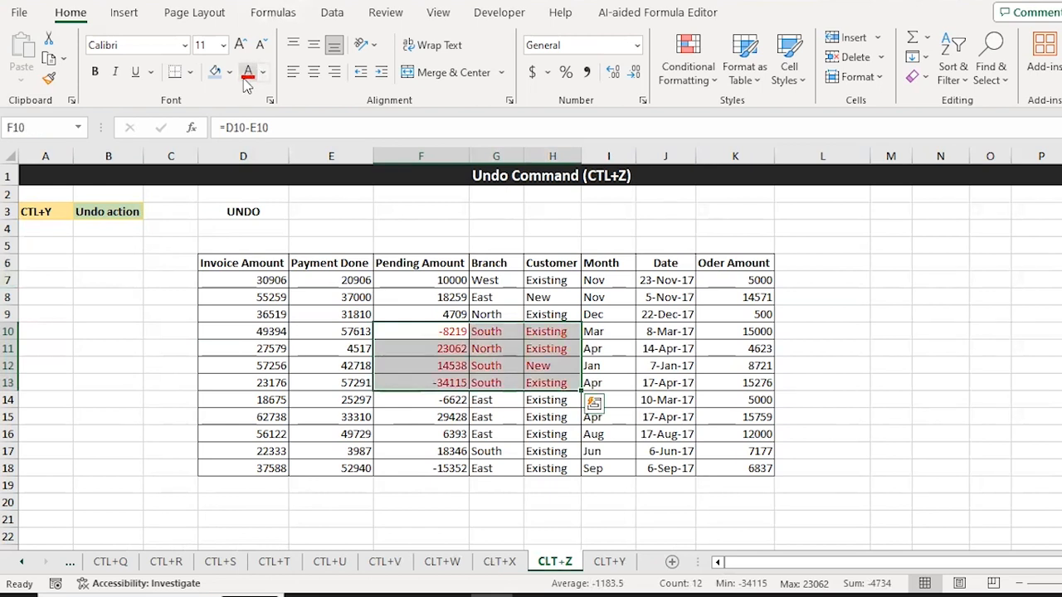
key(Down)
key(Down)
key(Down)
key(ctrl+z)
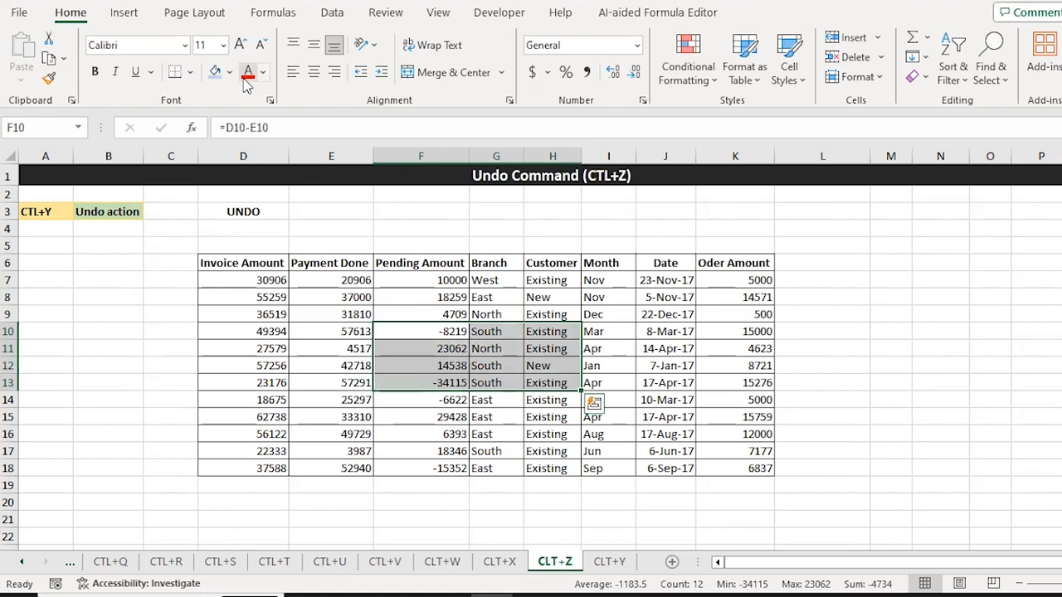
- Open the CLT+Y sheet and move to cell C9 in the Invoice Amount column
key(ctrl+Page_Down)
key(Left)
key(Left)
key(Up)
key(Up)
key(Up)
key(Up)
key(Up)
key(Up)
key(Up)
key(Up)
key(Up)
key(Up)
key(Up)
key(Up)
key(Up)
key(Up)
key(Up)
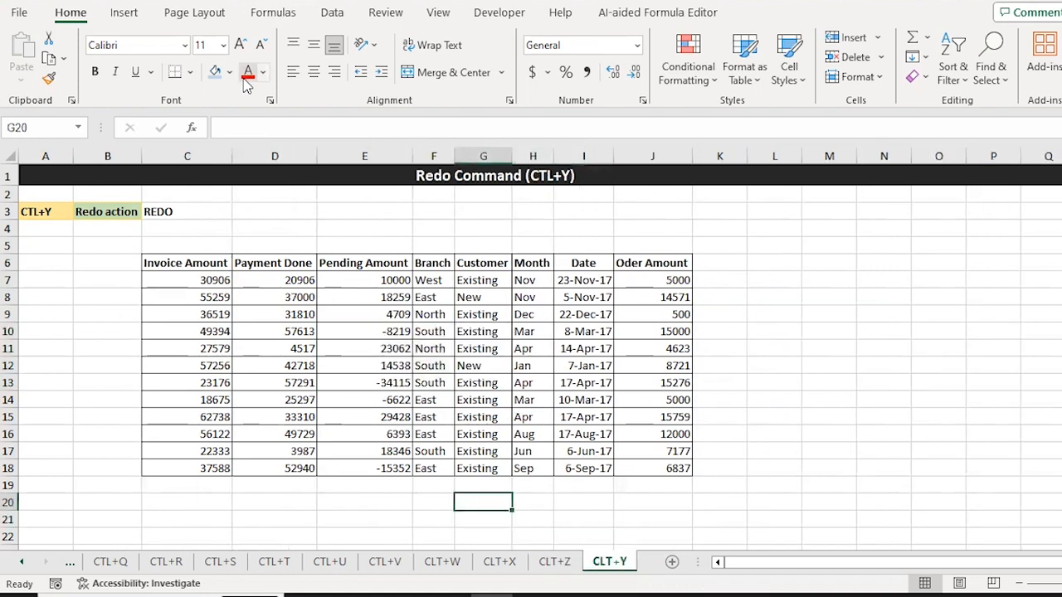
key(Left)
key(Left)
key(Down)
key(Down)
key(Down)
key(Left)
key(Left)
- Fill the invoice and payment amounts in C9:D13 with light blue
key(shift+Down)
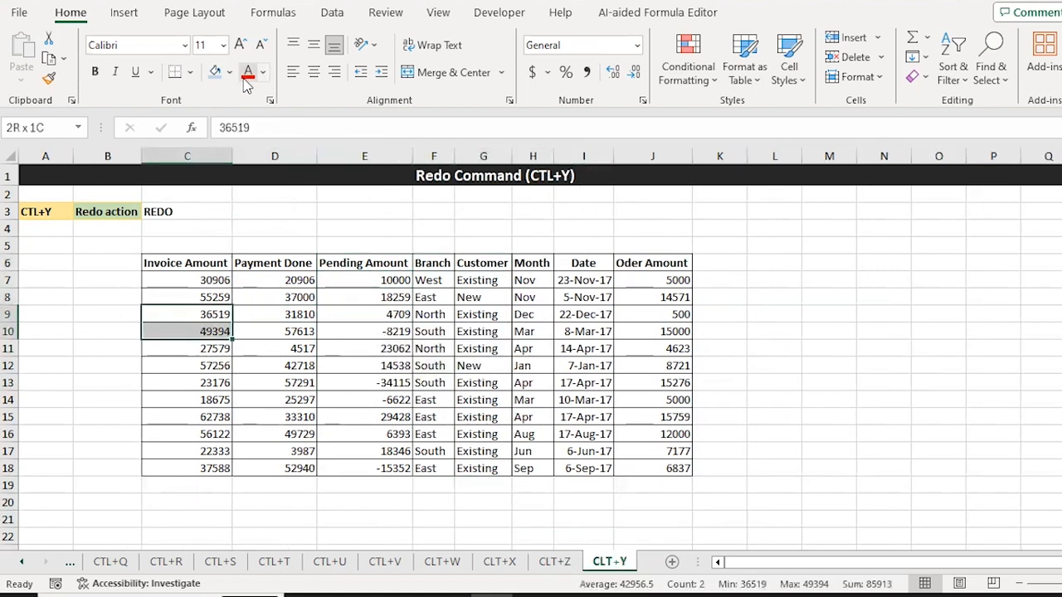
key(shift+Down)
key(shift+Down)
key(shift+Down)
key(shift+Right)
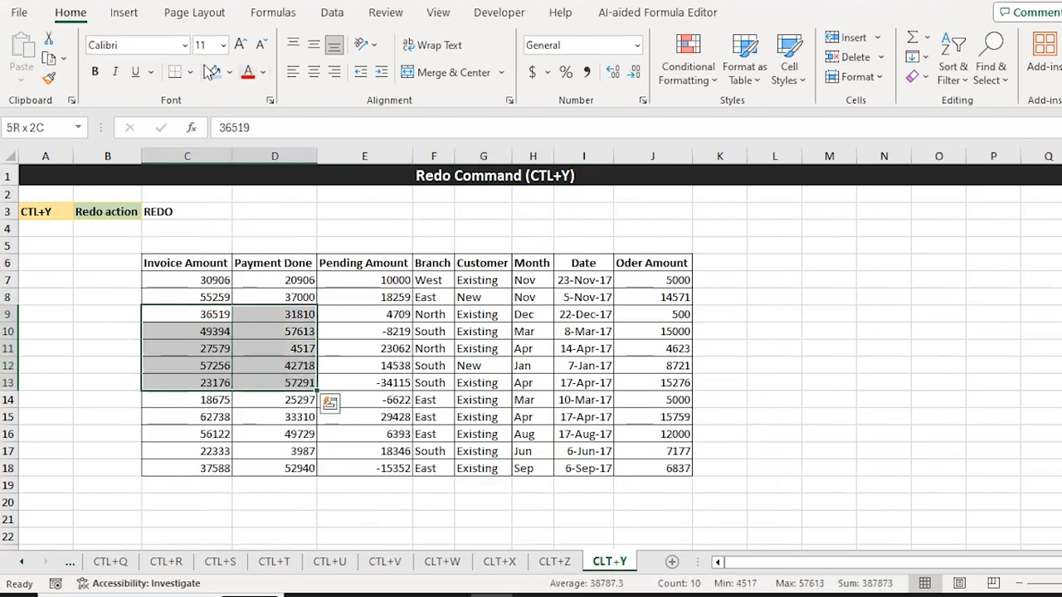
click(215, 72)
key(Return)
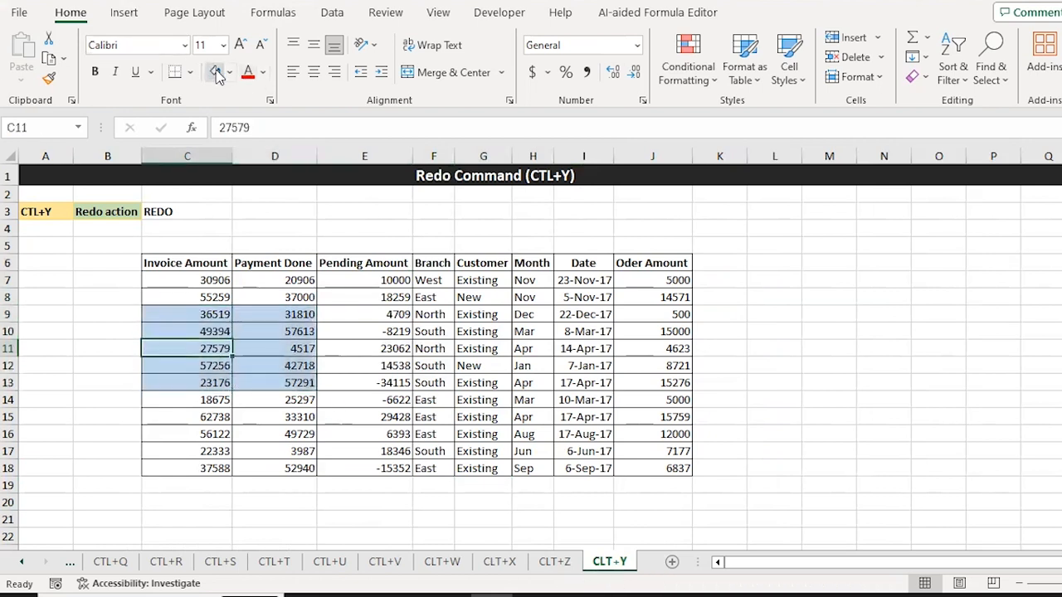
- Undo the light blue fill on C9:D13 and redo it
key(ctrl+z)
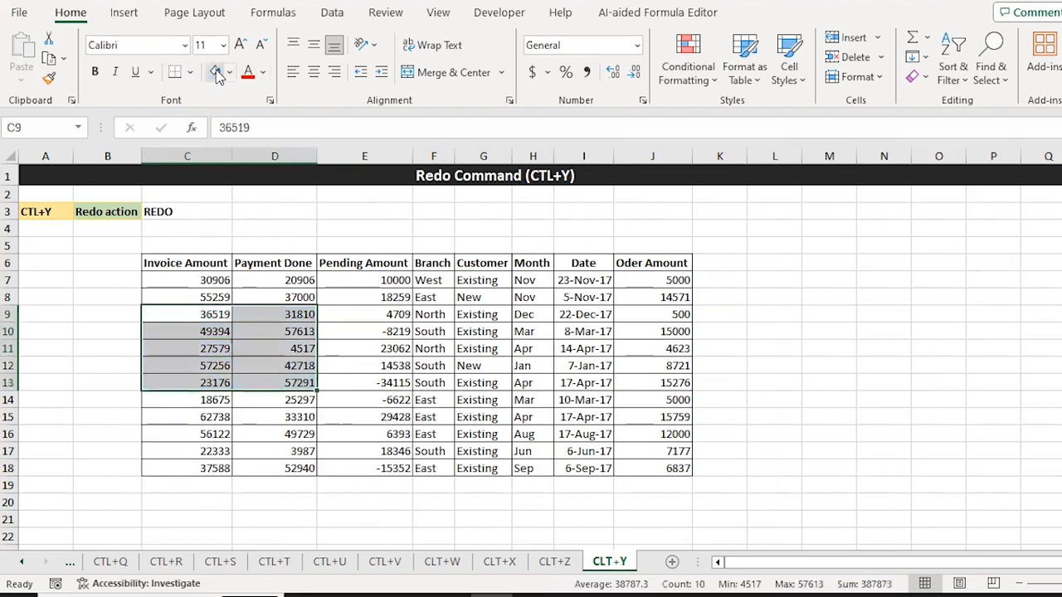
key(Down)
key(Down)
key(Up)
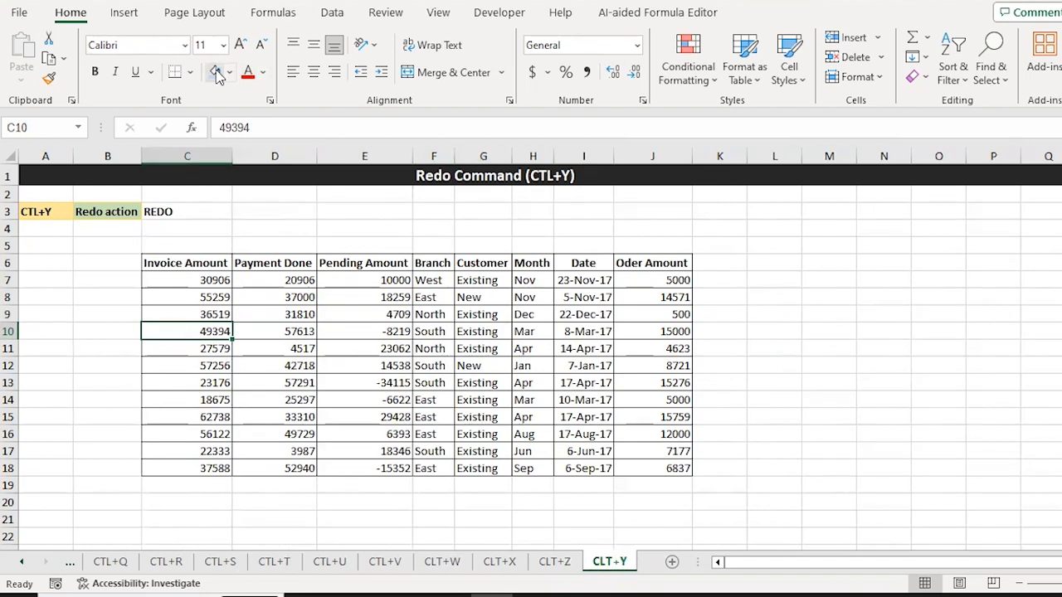
key(ctrl+y)
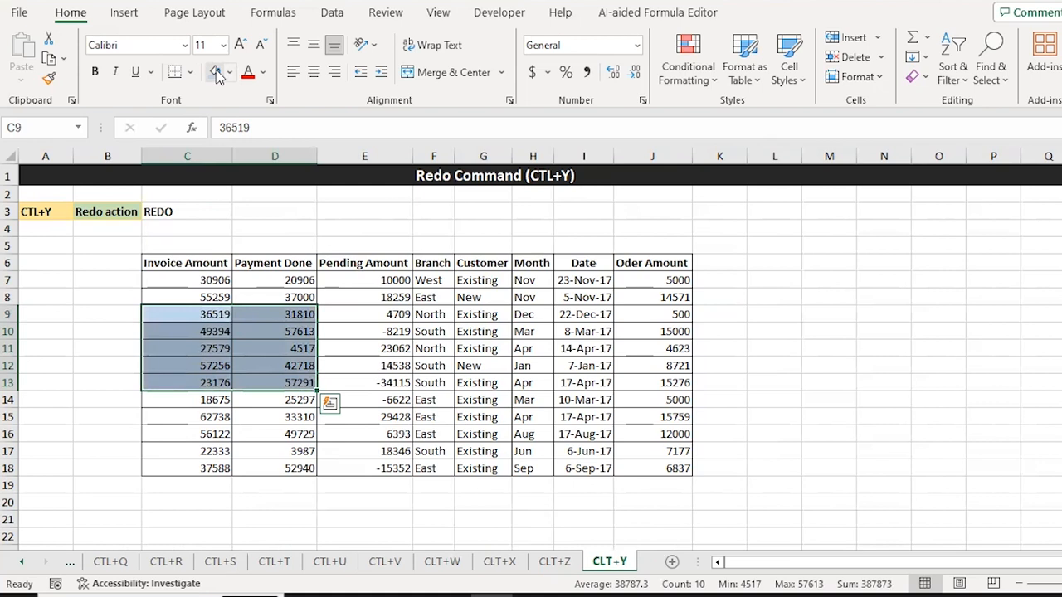
key(Right)
key(Right)
key(Right)
key(Right)
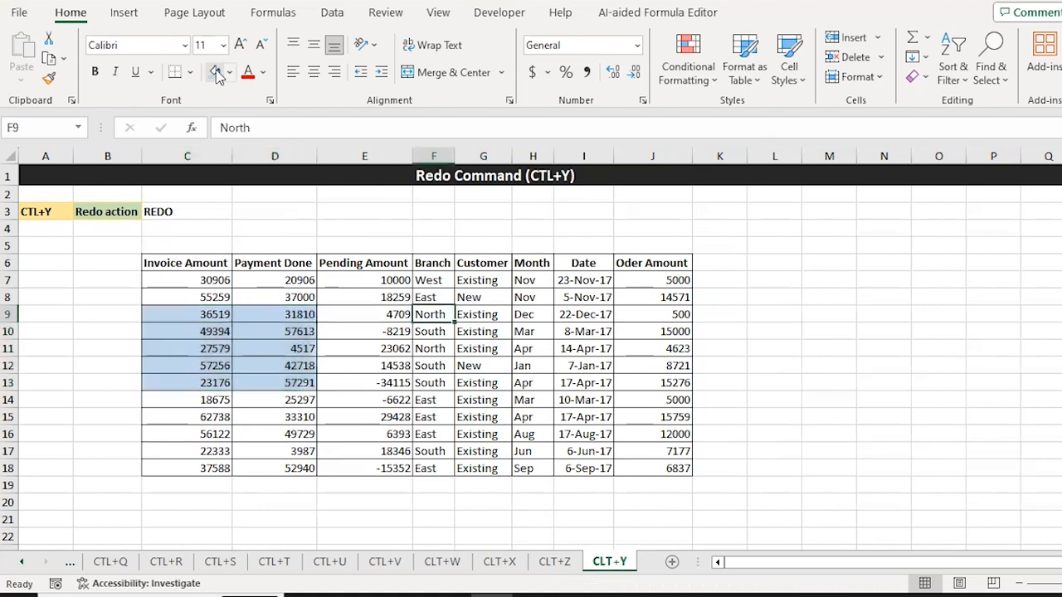